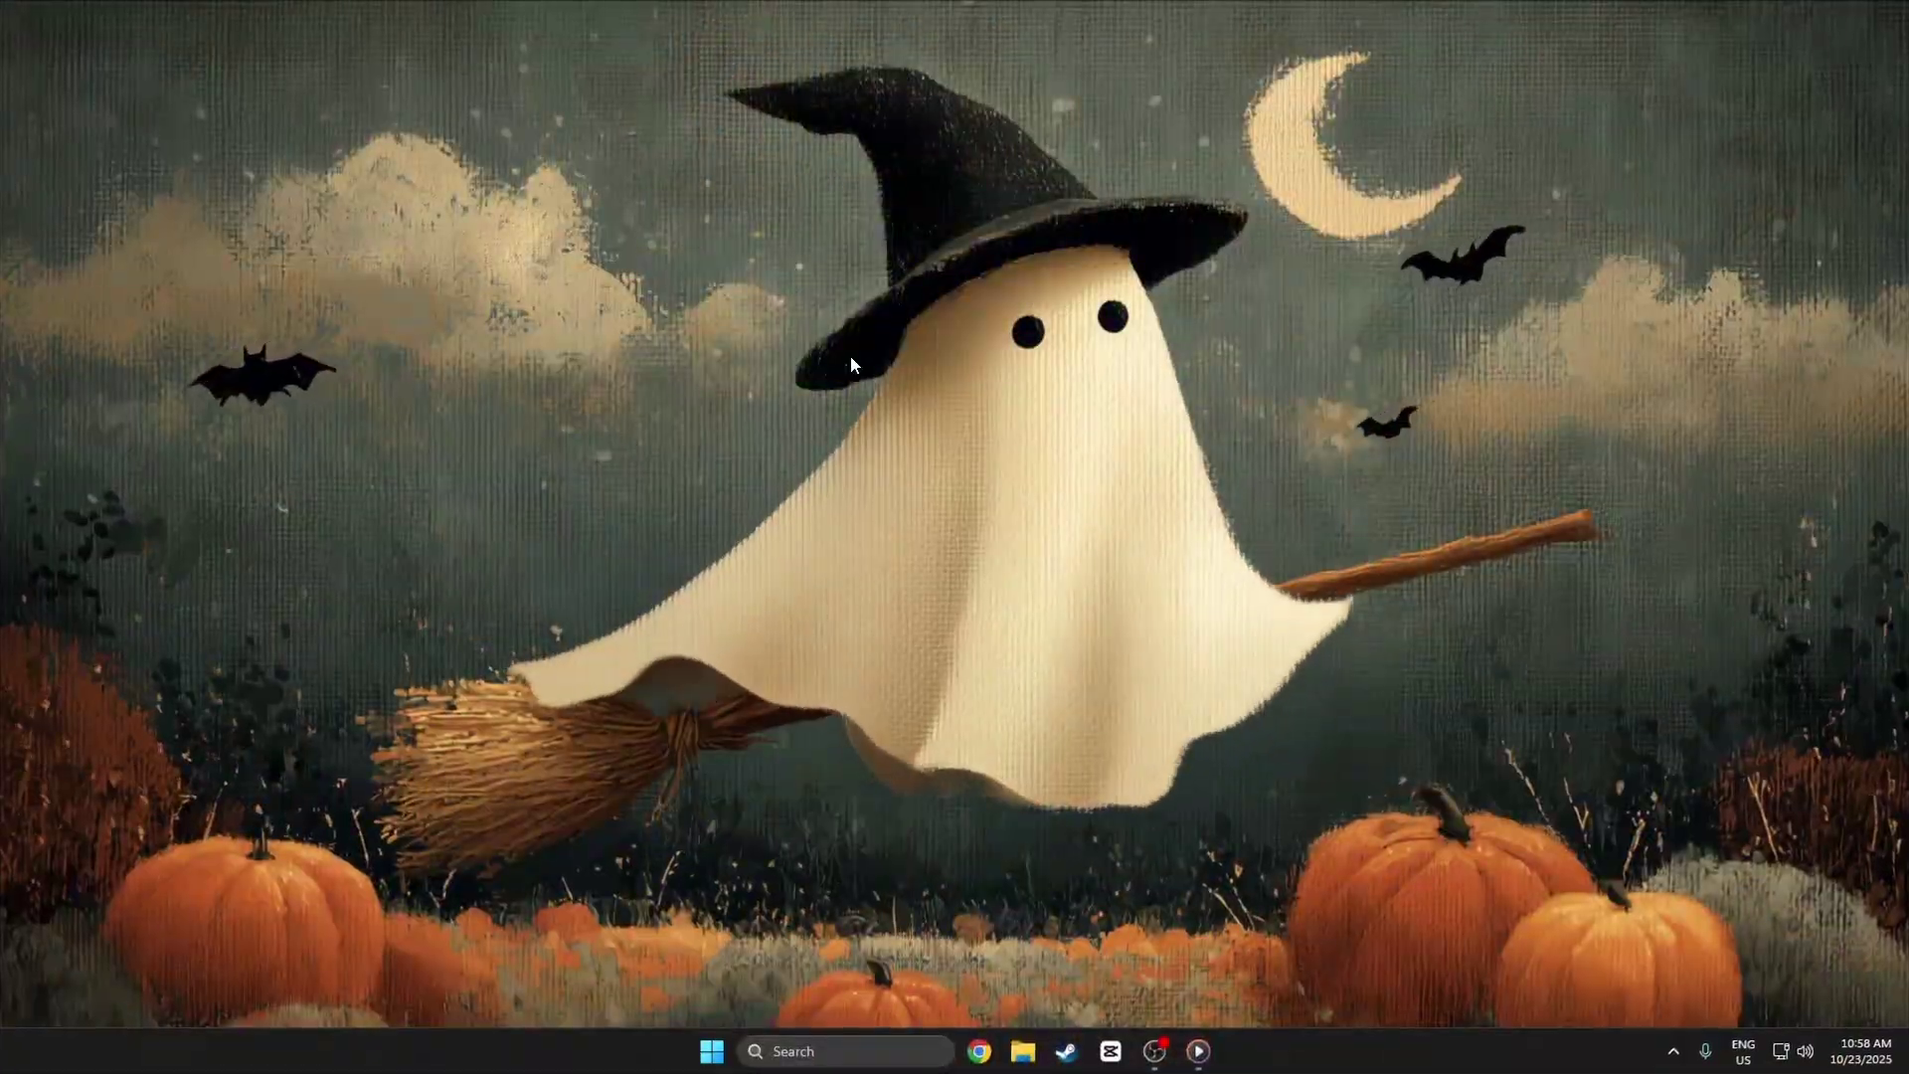
Search the Start menu for 'graphics settings'.
{"action": "key", "text": "super"}
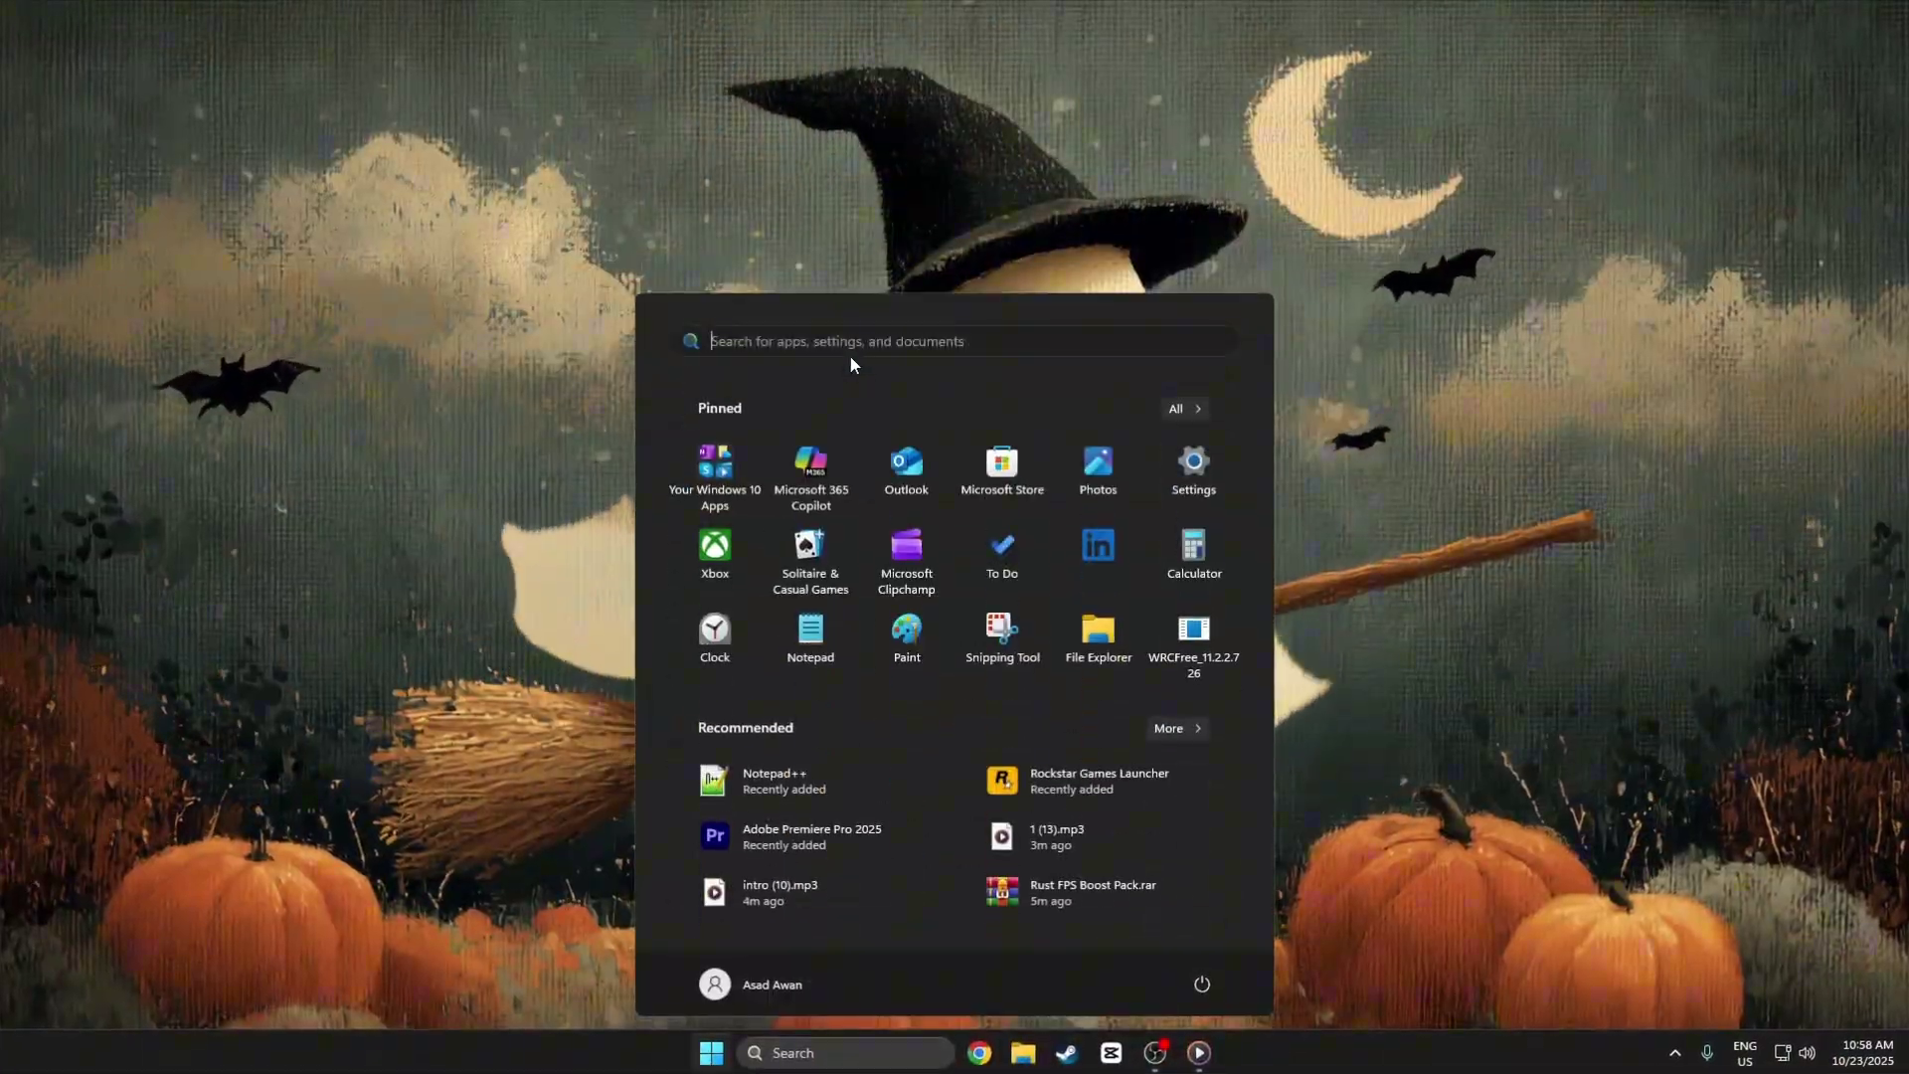
{"action": "type", "text": "graph"}
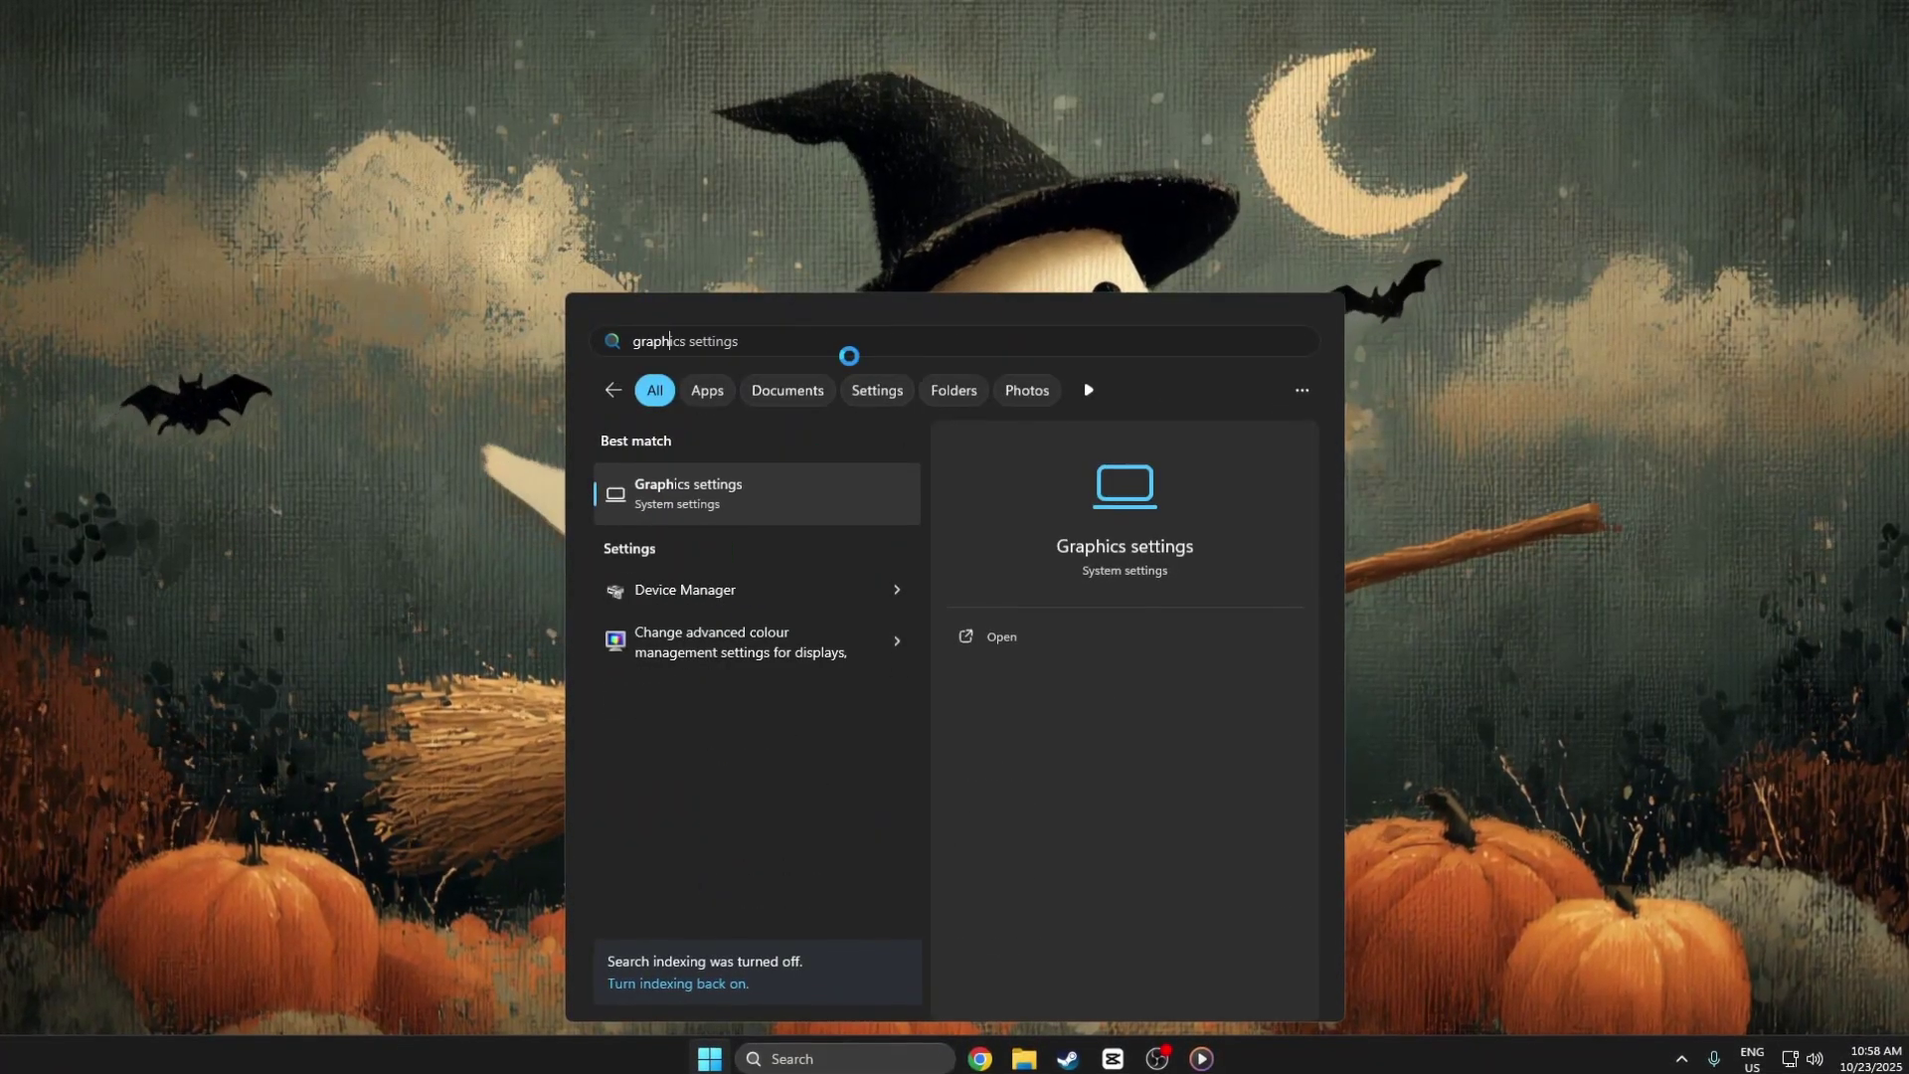
{"action": "type", "text": "ics settings"}
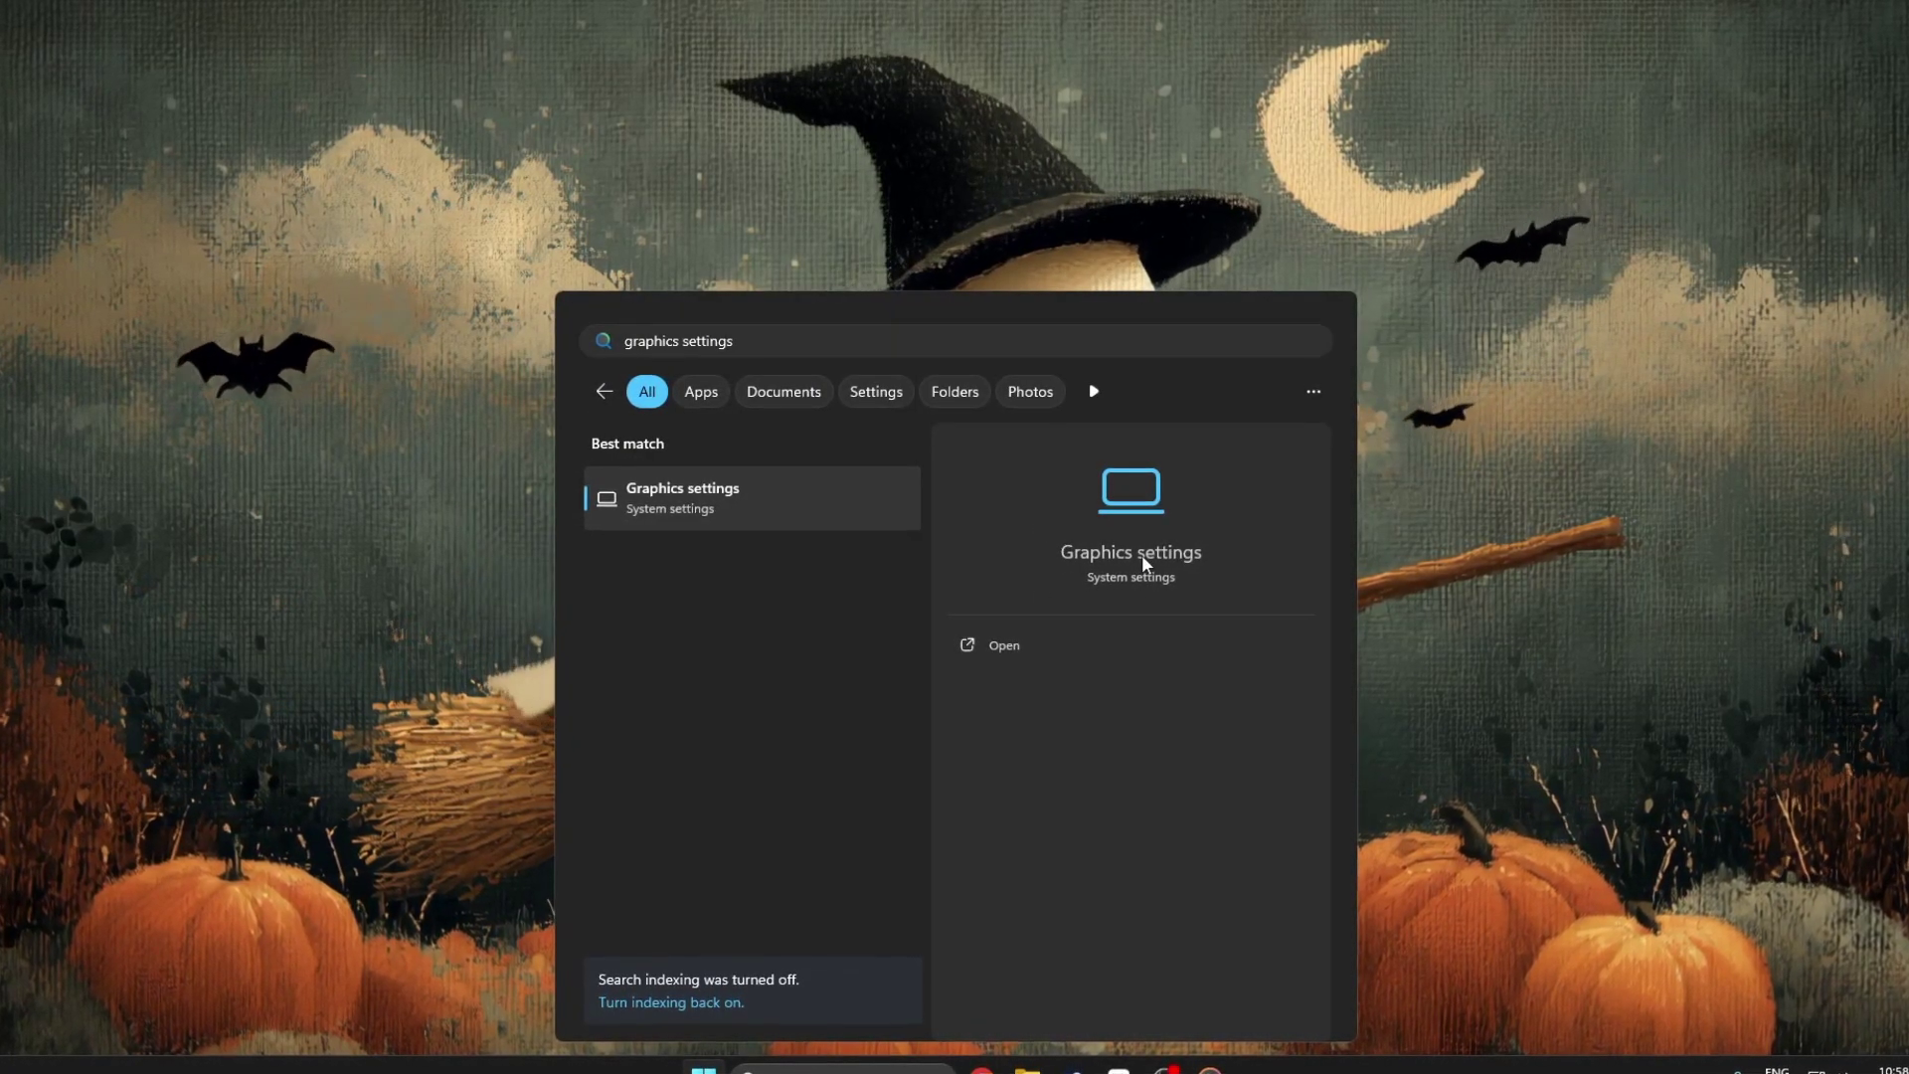
On the Graphics page, review the Easy Anti-Cheat Bootstrapper entry's preference without changing it.
{"action": "left_click", "coordinate": [1144, 563]}
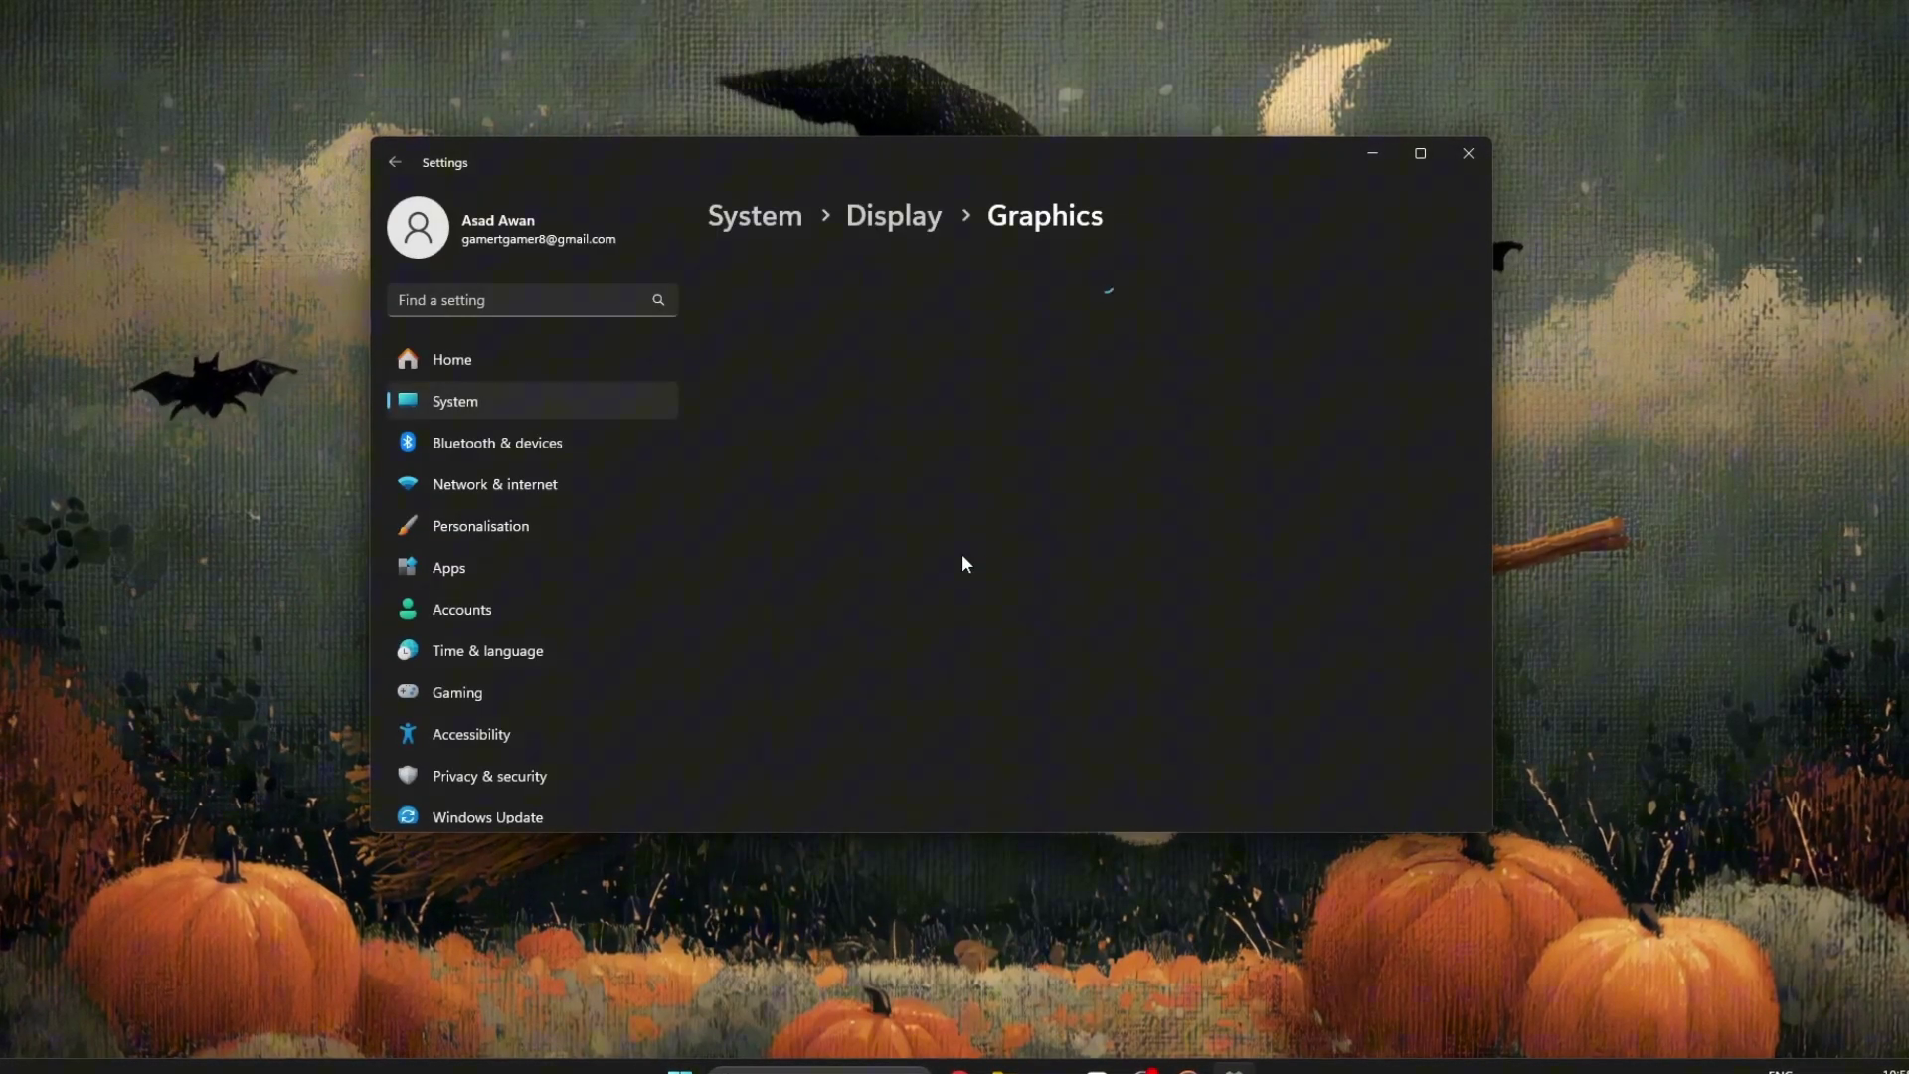
{"action": "scroll", "coordinate": [1168, 656], "scroll_direction": "down", "scroll_amount": 3}
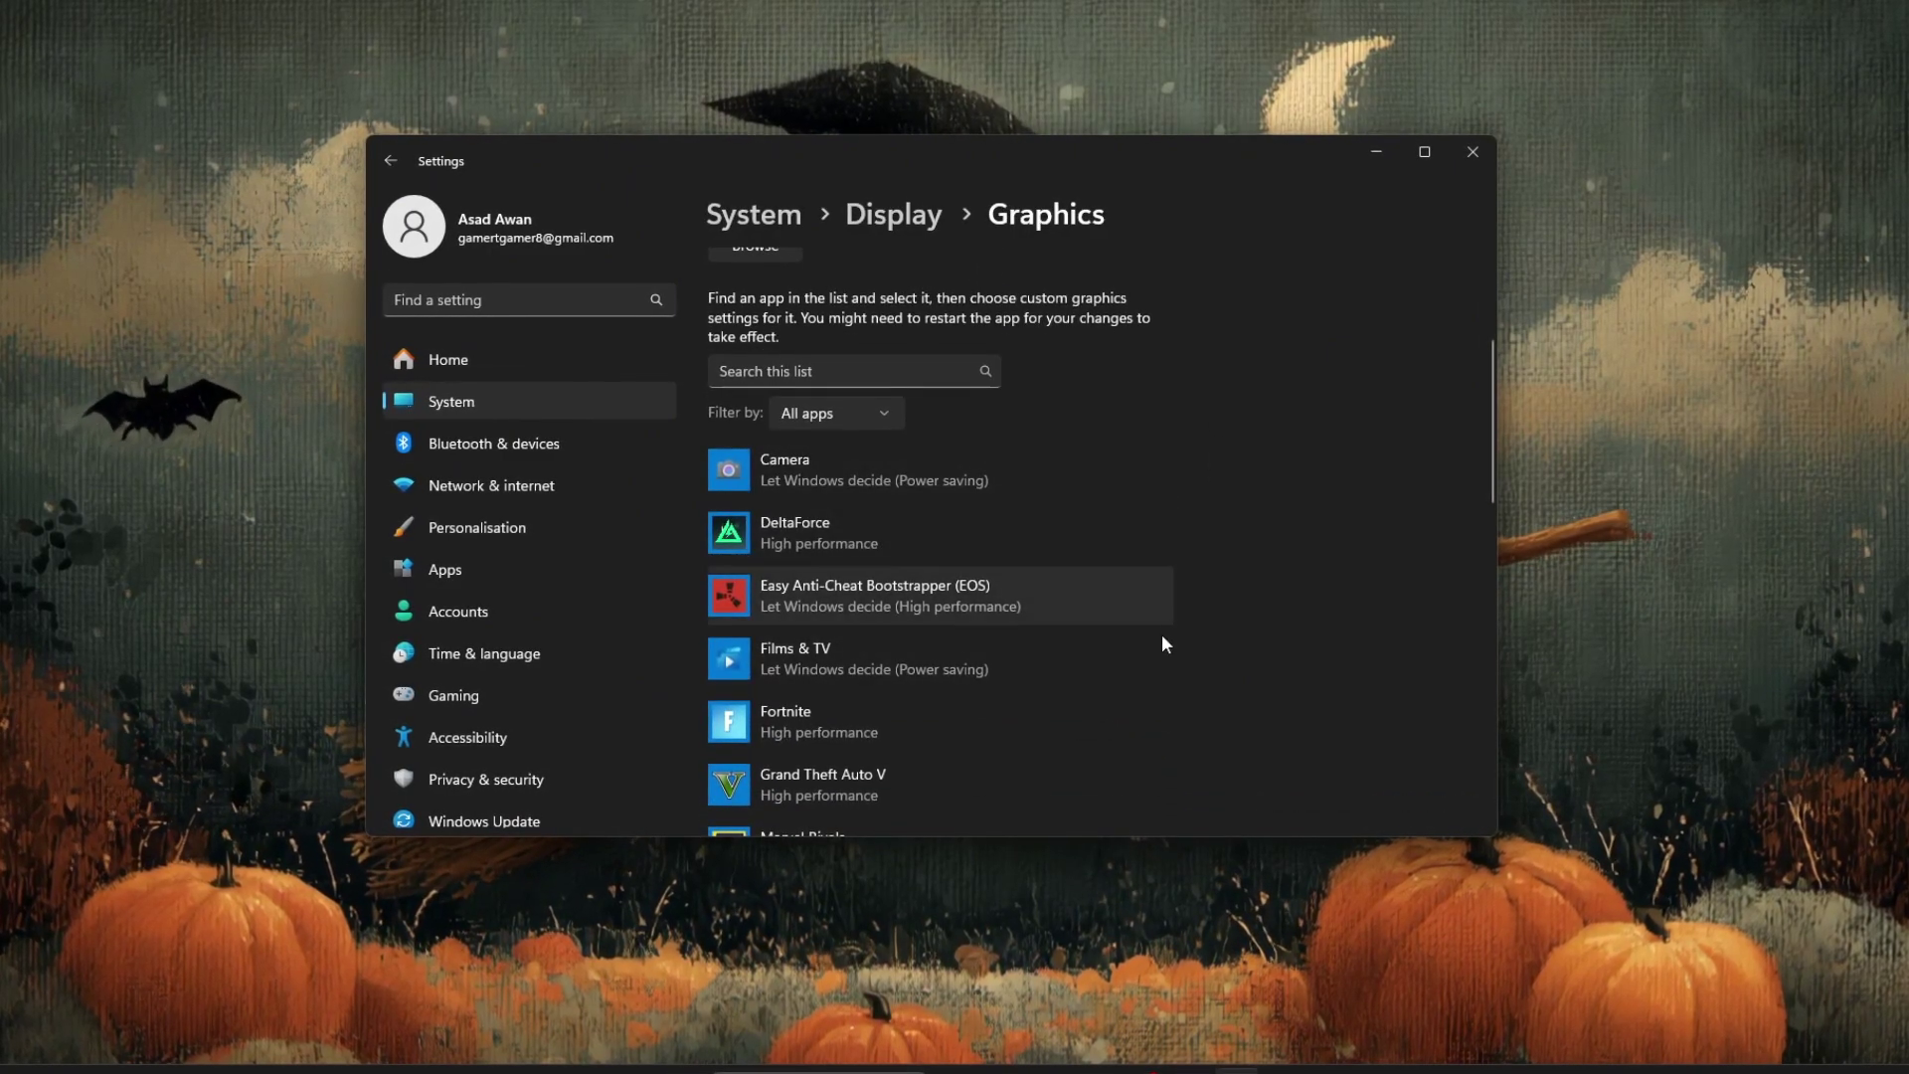
{"action": "scroll", "coordinate": [1283, 574], "scroll_direction": "down", "scroll_amount": 10}
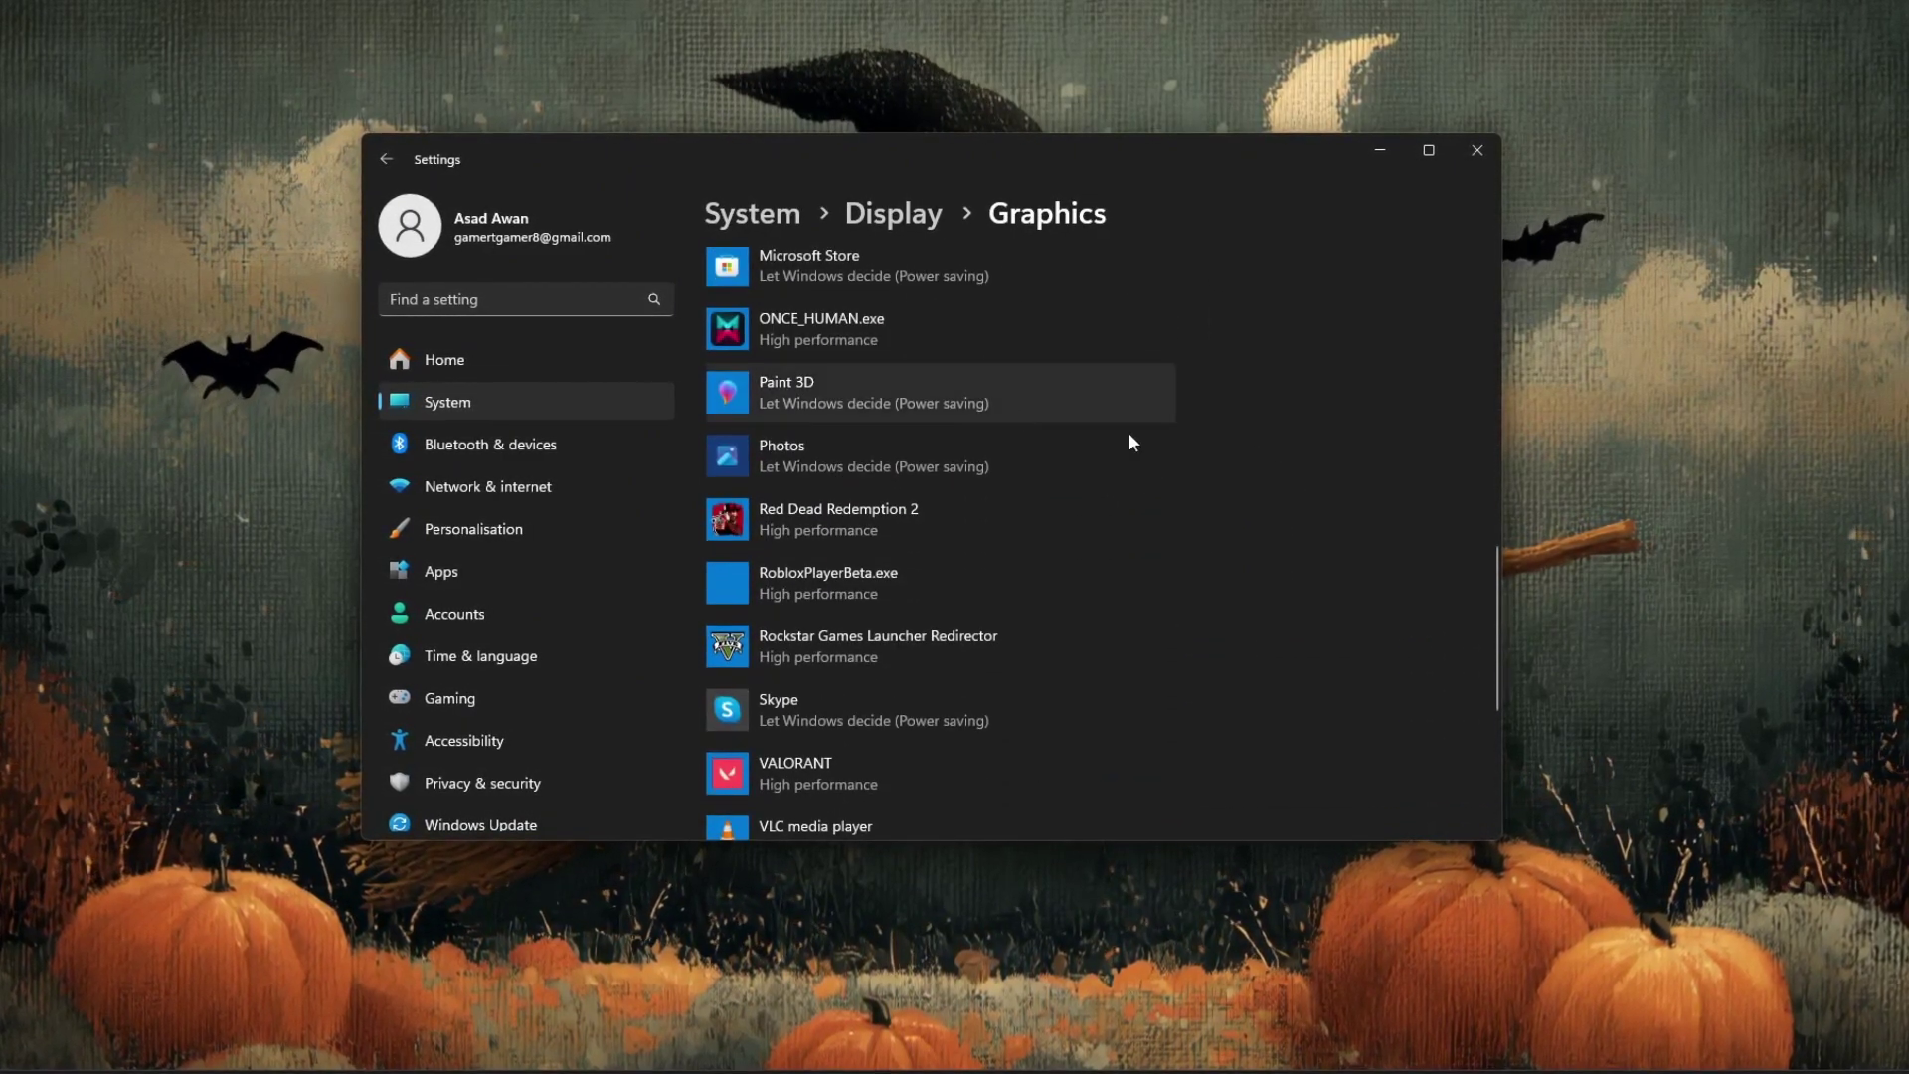
{"action": "scroll", "coordinate": [994, 746], "scroll_direction": "up", "scroll_amount": 8}
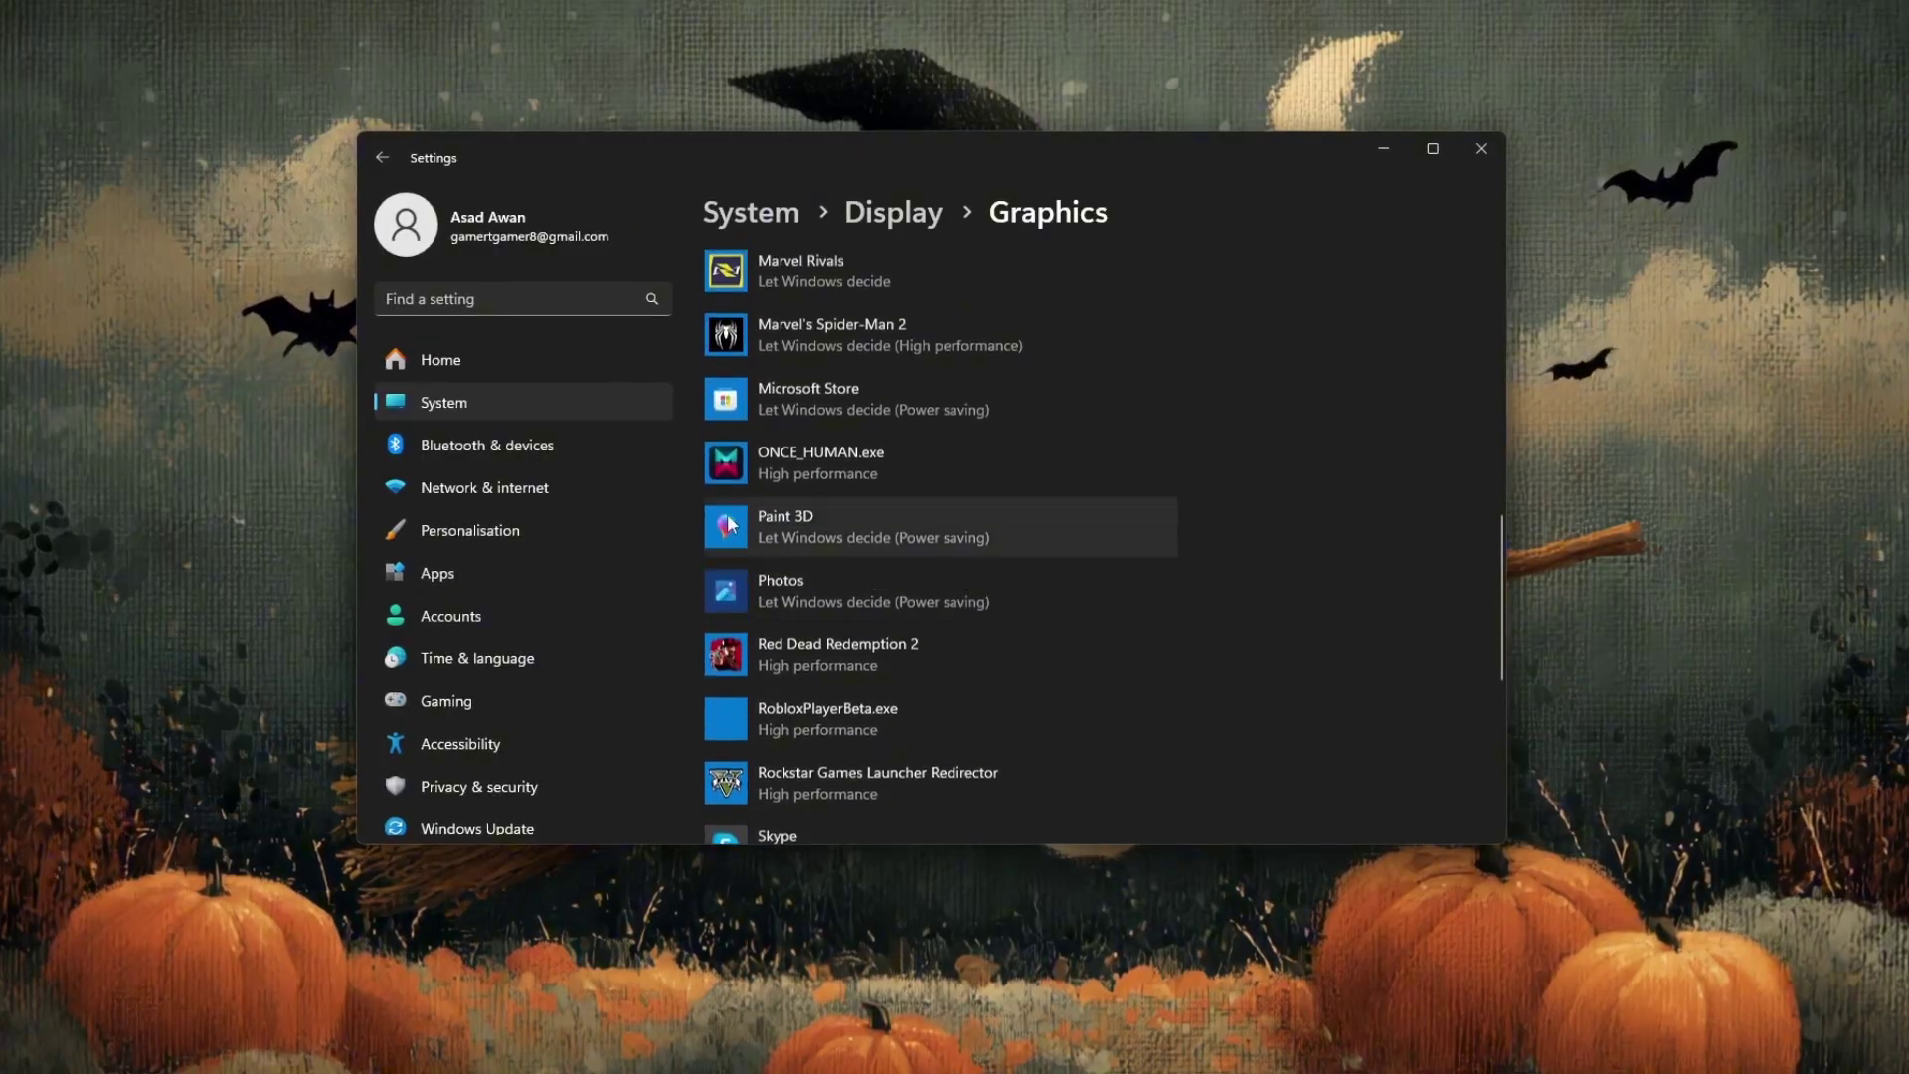
{"action": "scroll", "coordinate": [995, 696], "scroll_direction": "up", "scroll_amount": 4}
{"action": "scroll", "coordinate": [908, 648], "scroll_direction": "down", "scroll_amount": 4}
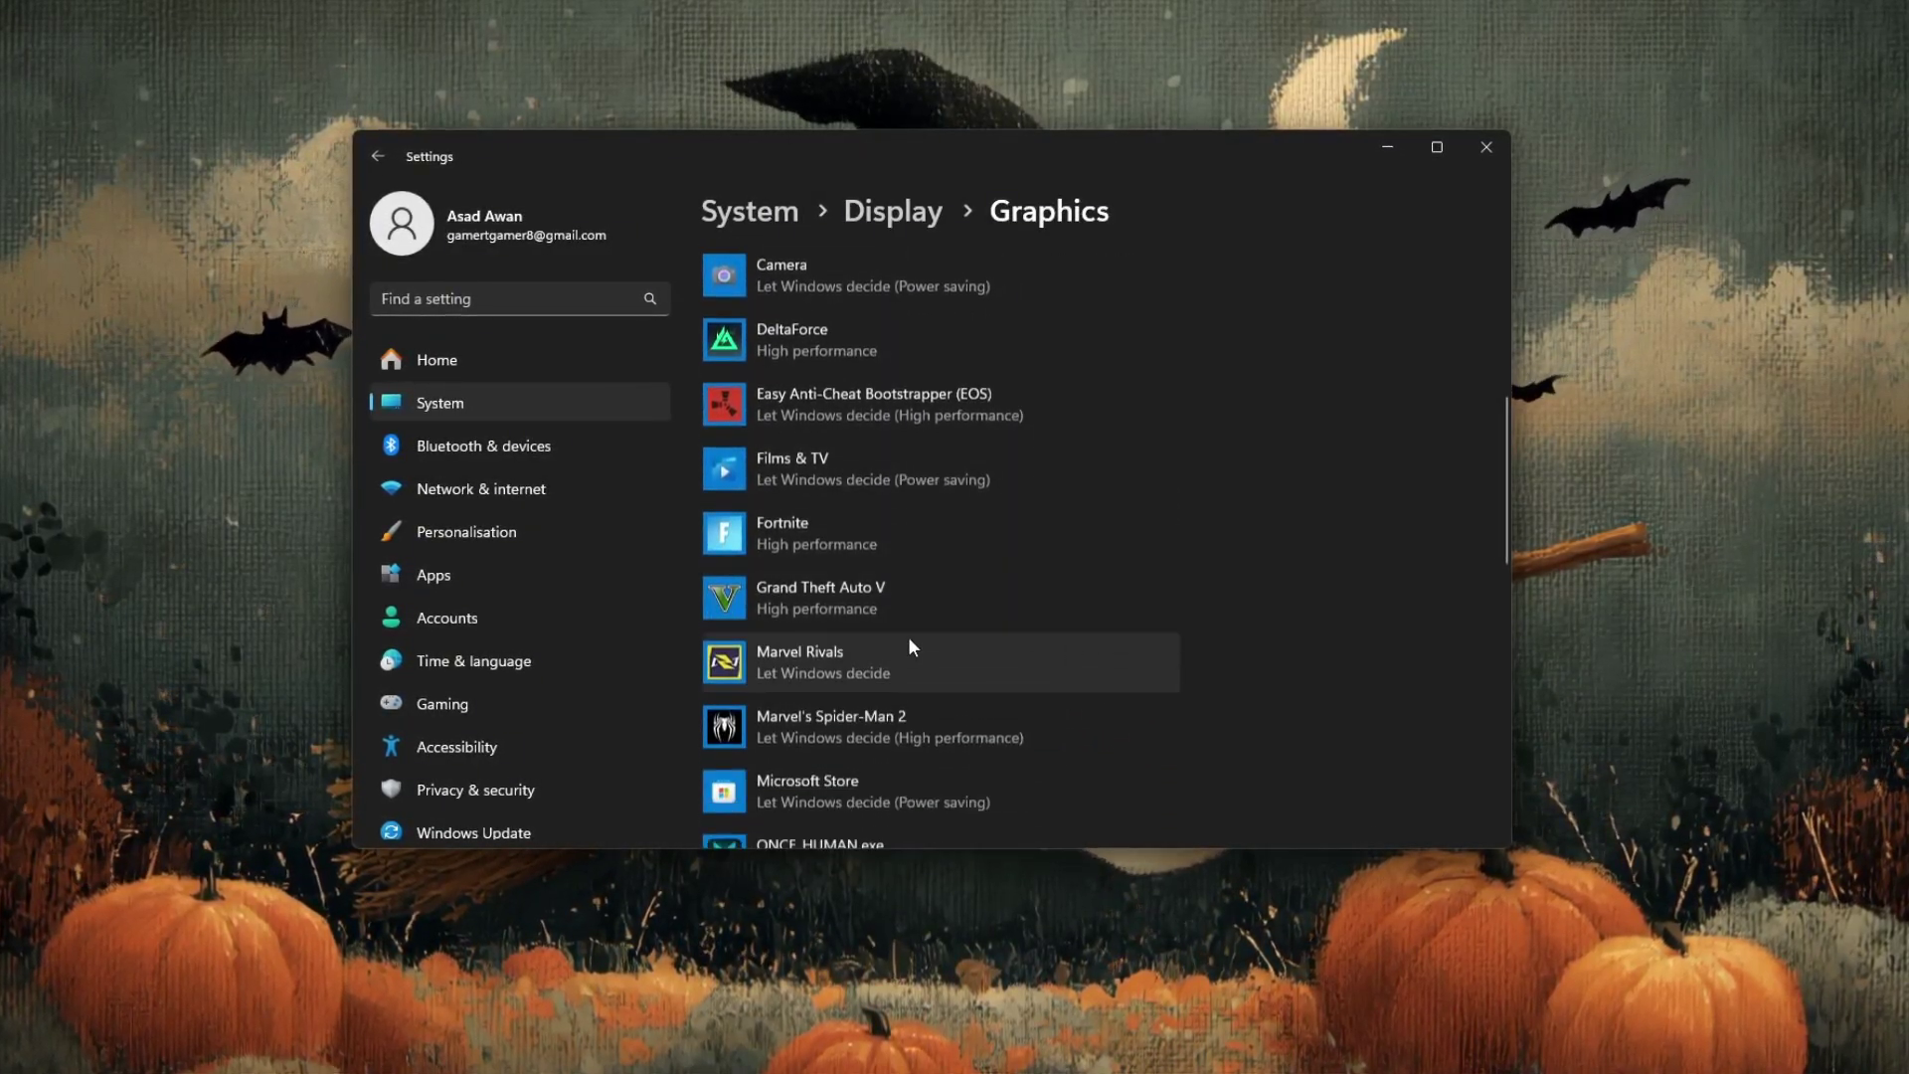
{"action": "scroll", "coordinate": [865, 569], "scroll_direction": "up", "scroll_amount": 2}
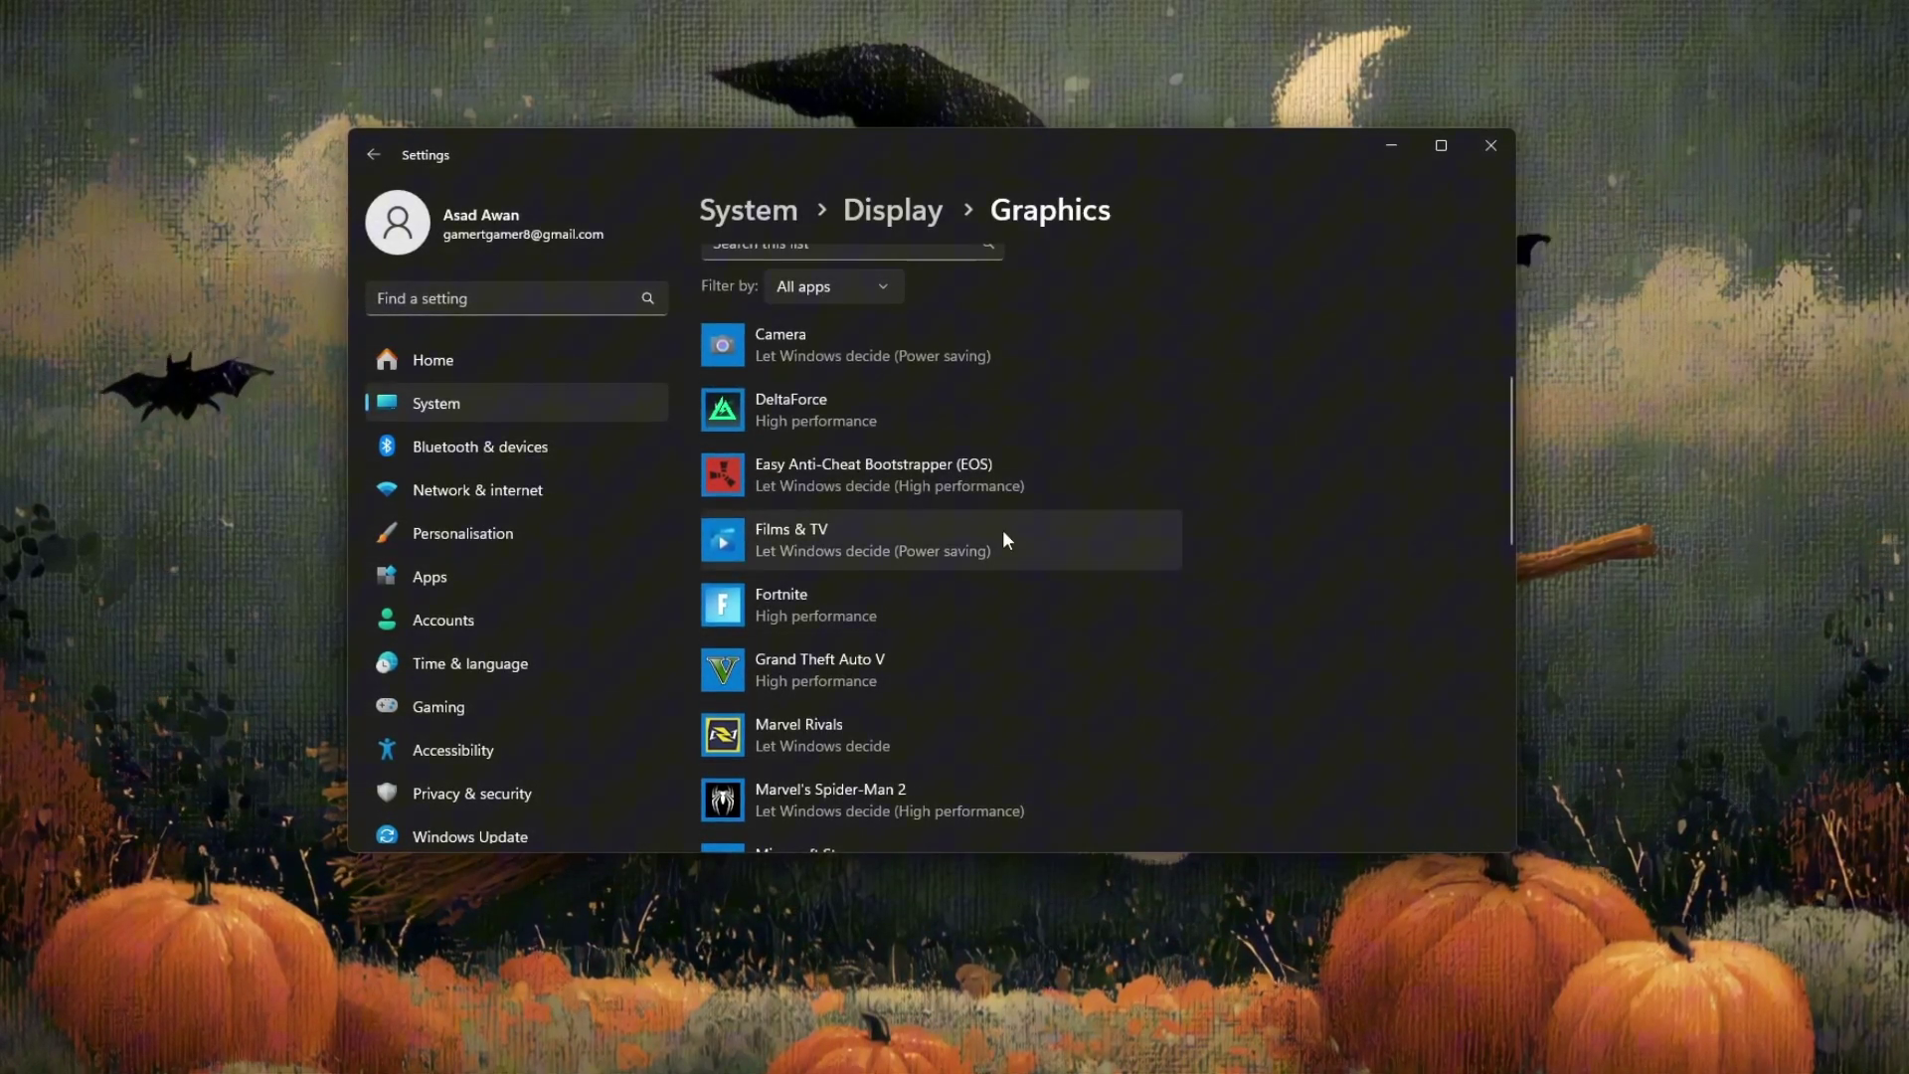
{"action": "left_click", "coordinate": [790, 471]}
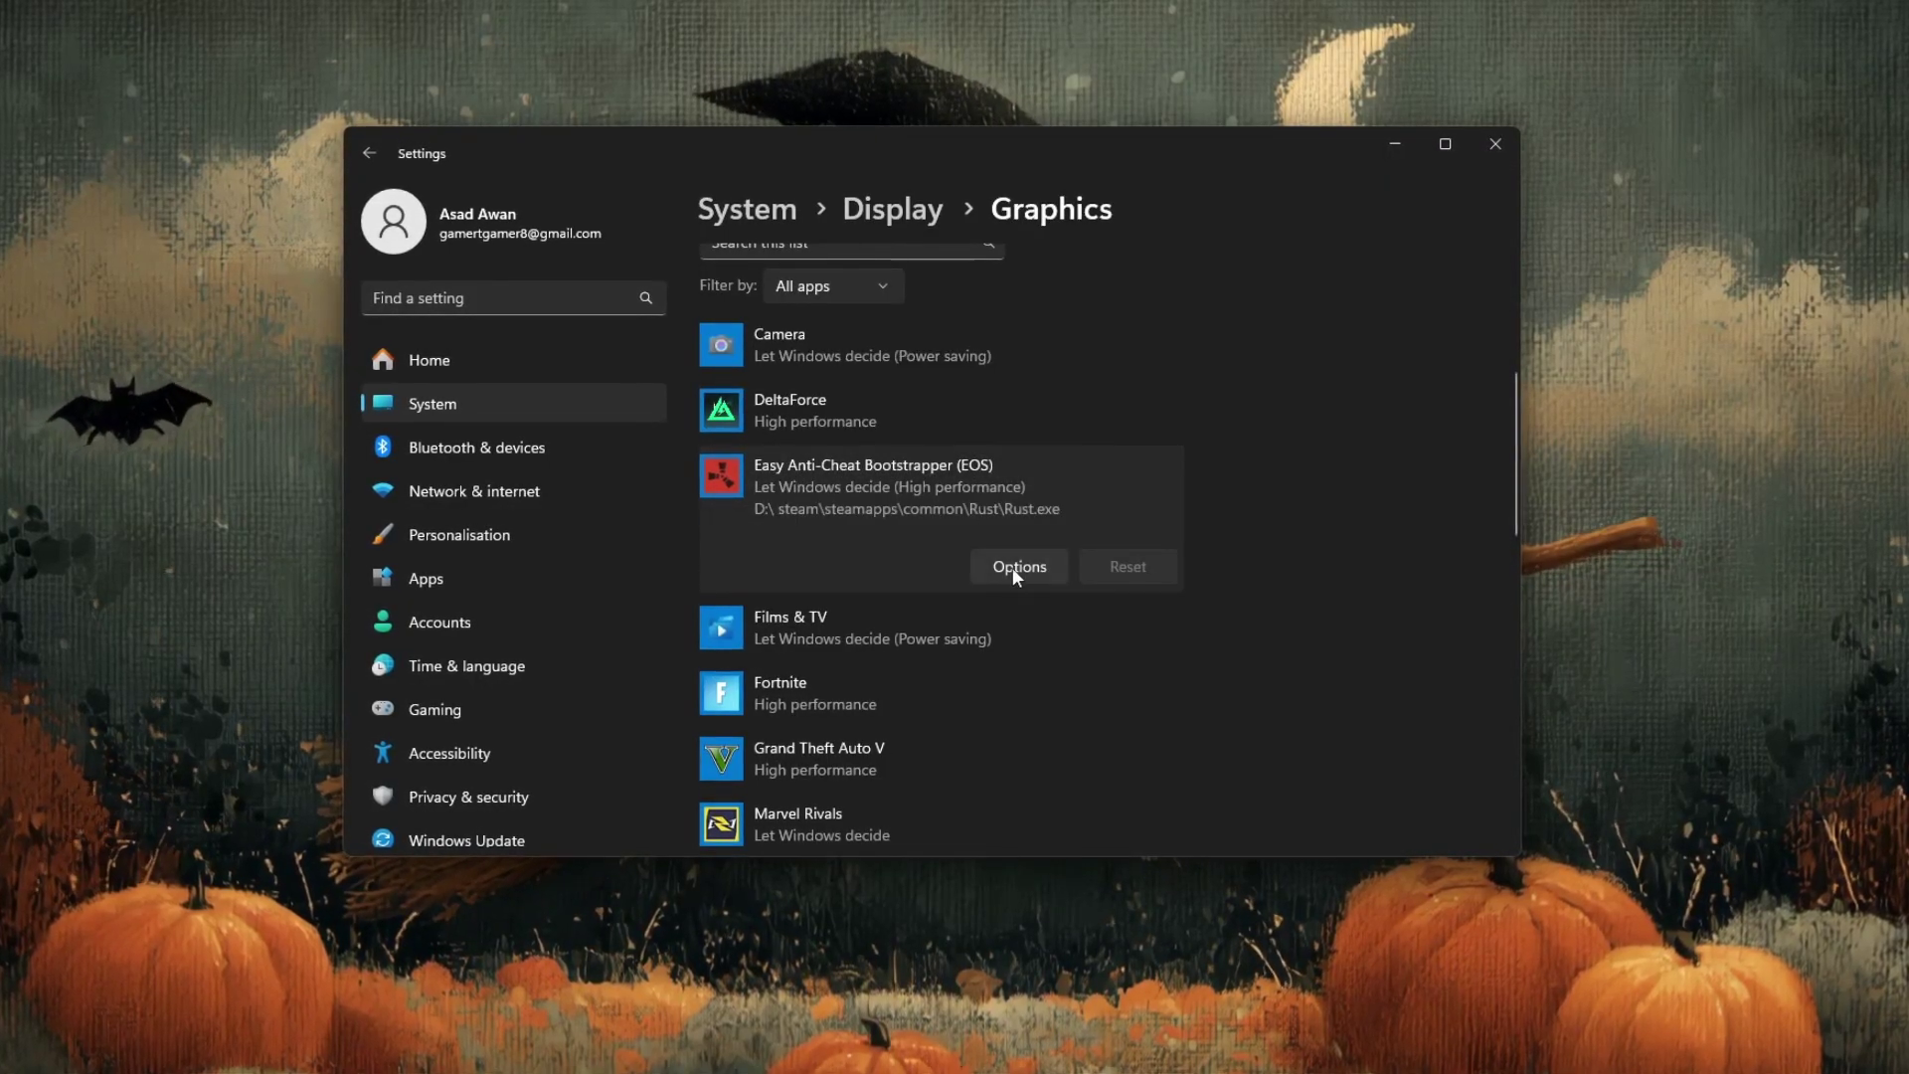
{"action": "left_click", "coordinate": [1018, 569]}
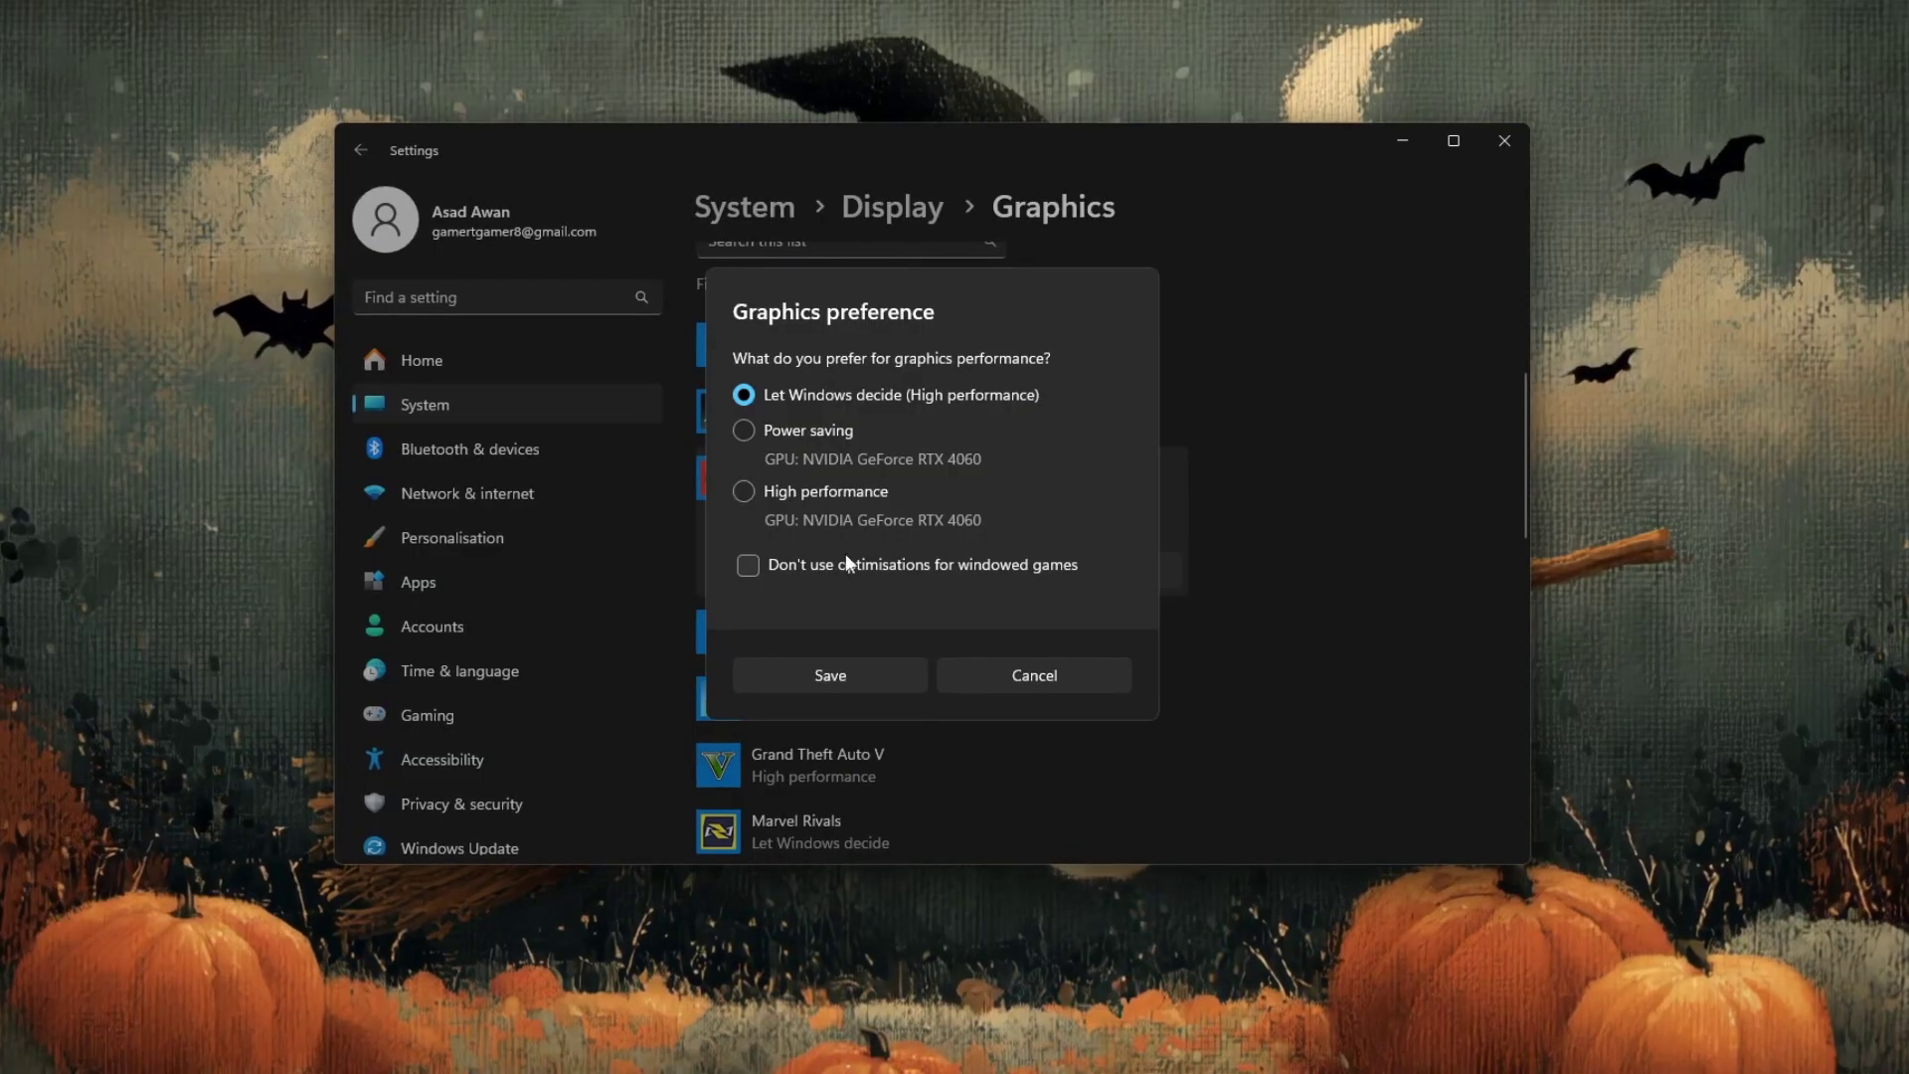
{"action": "left_click", "coordinate": [1013, 676]}
Choose Desktop app as the type of app to add.
{"action": "scroll", "coordinate": [837, 625], "scroll_direction": "up", "scroll_amount": 3}
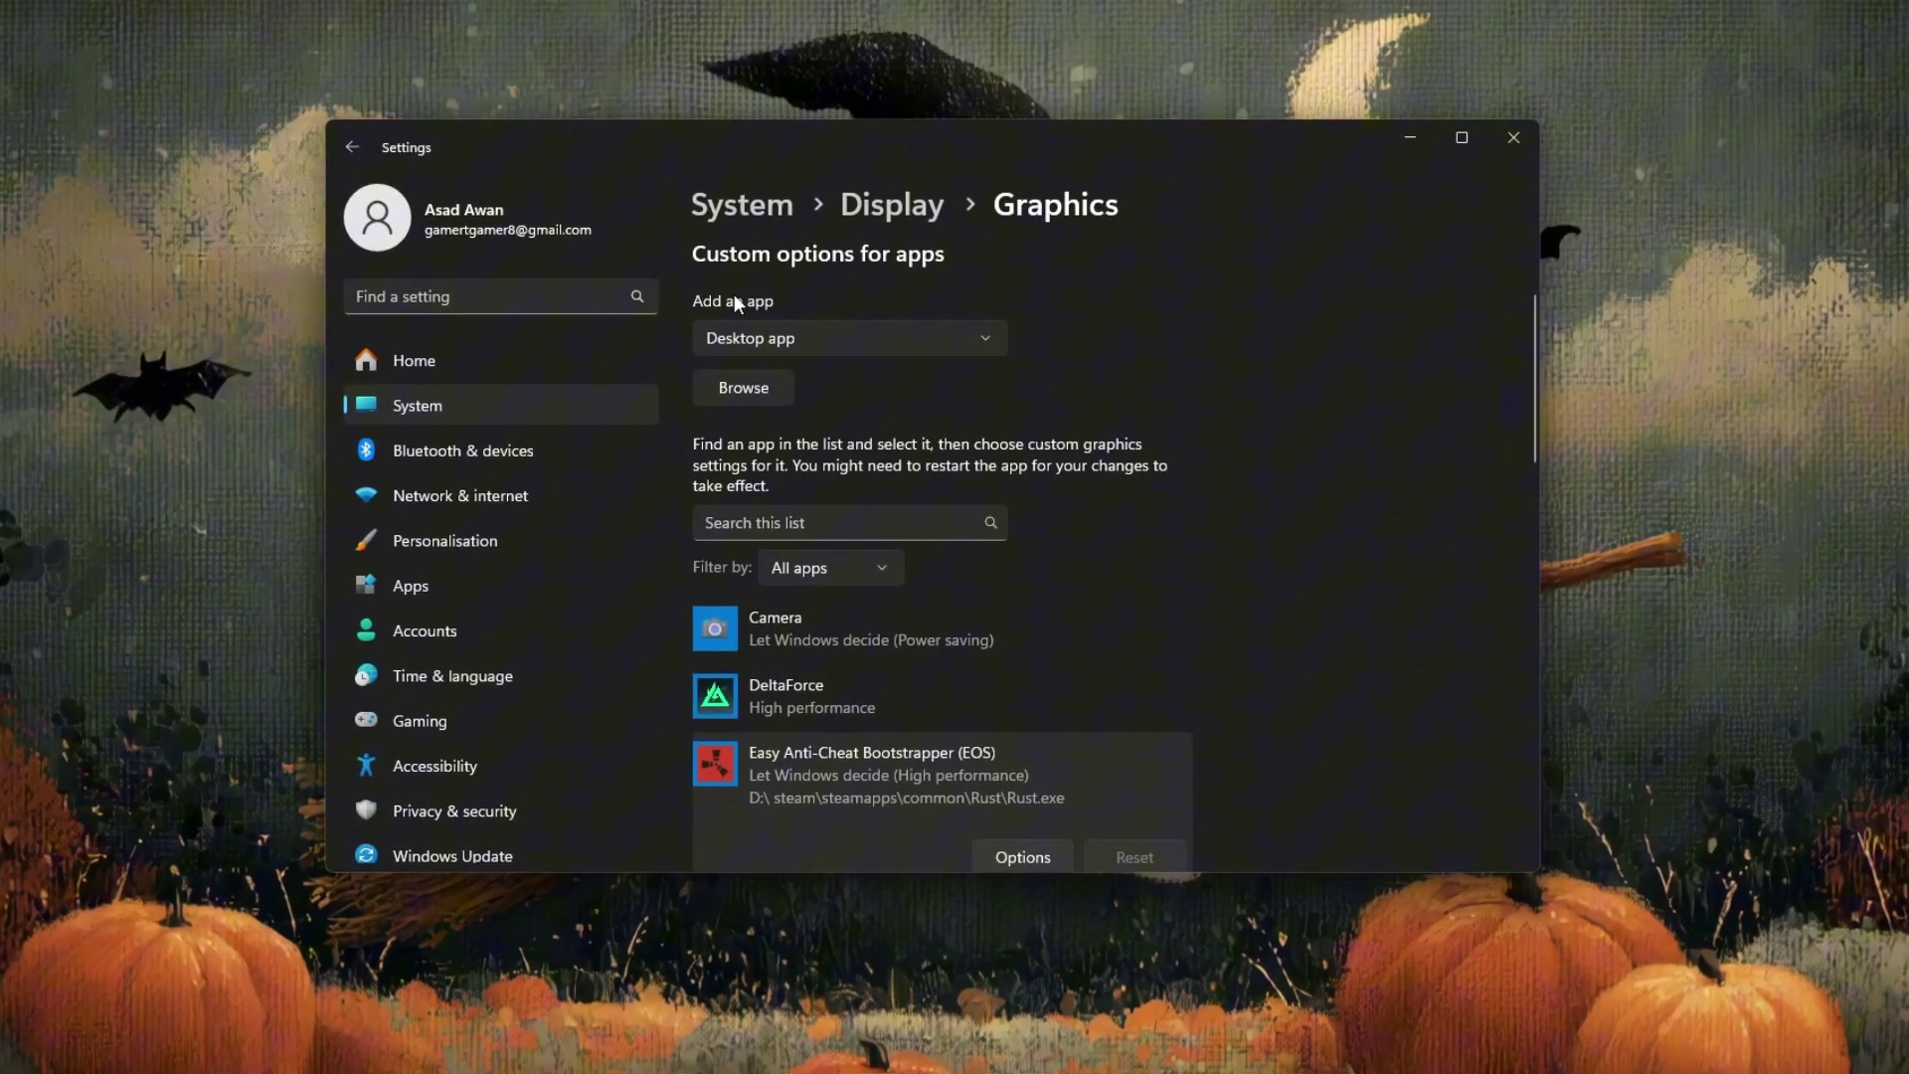
{"action": "left_click", "coordinate": [765, 344]}
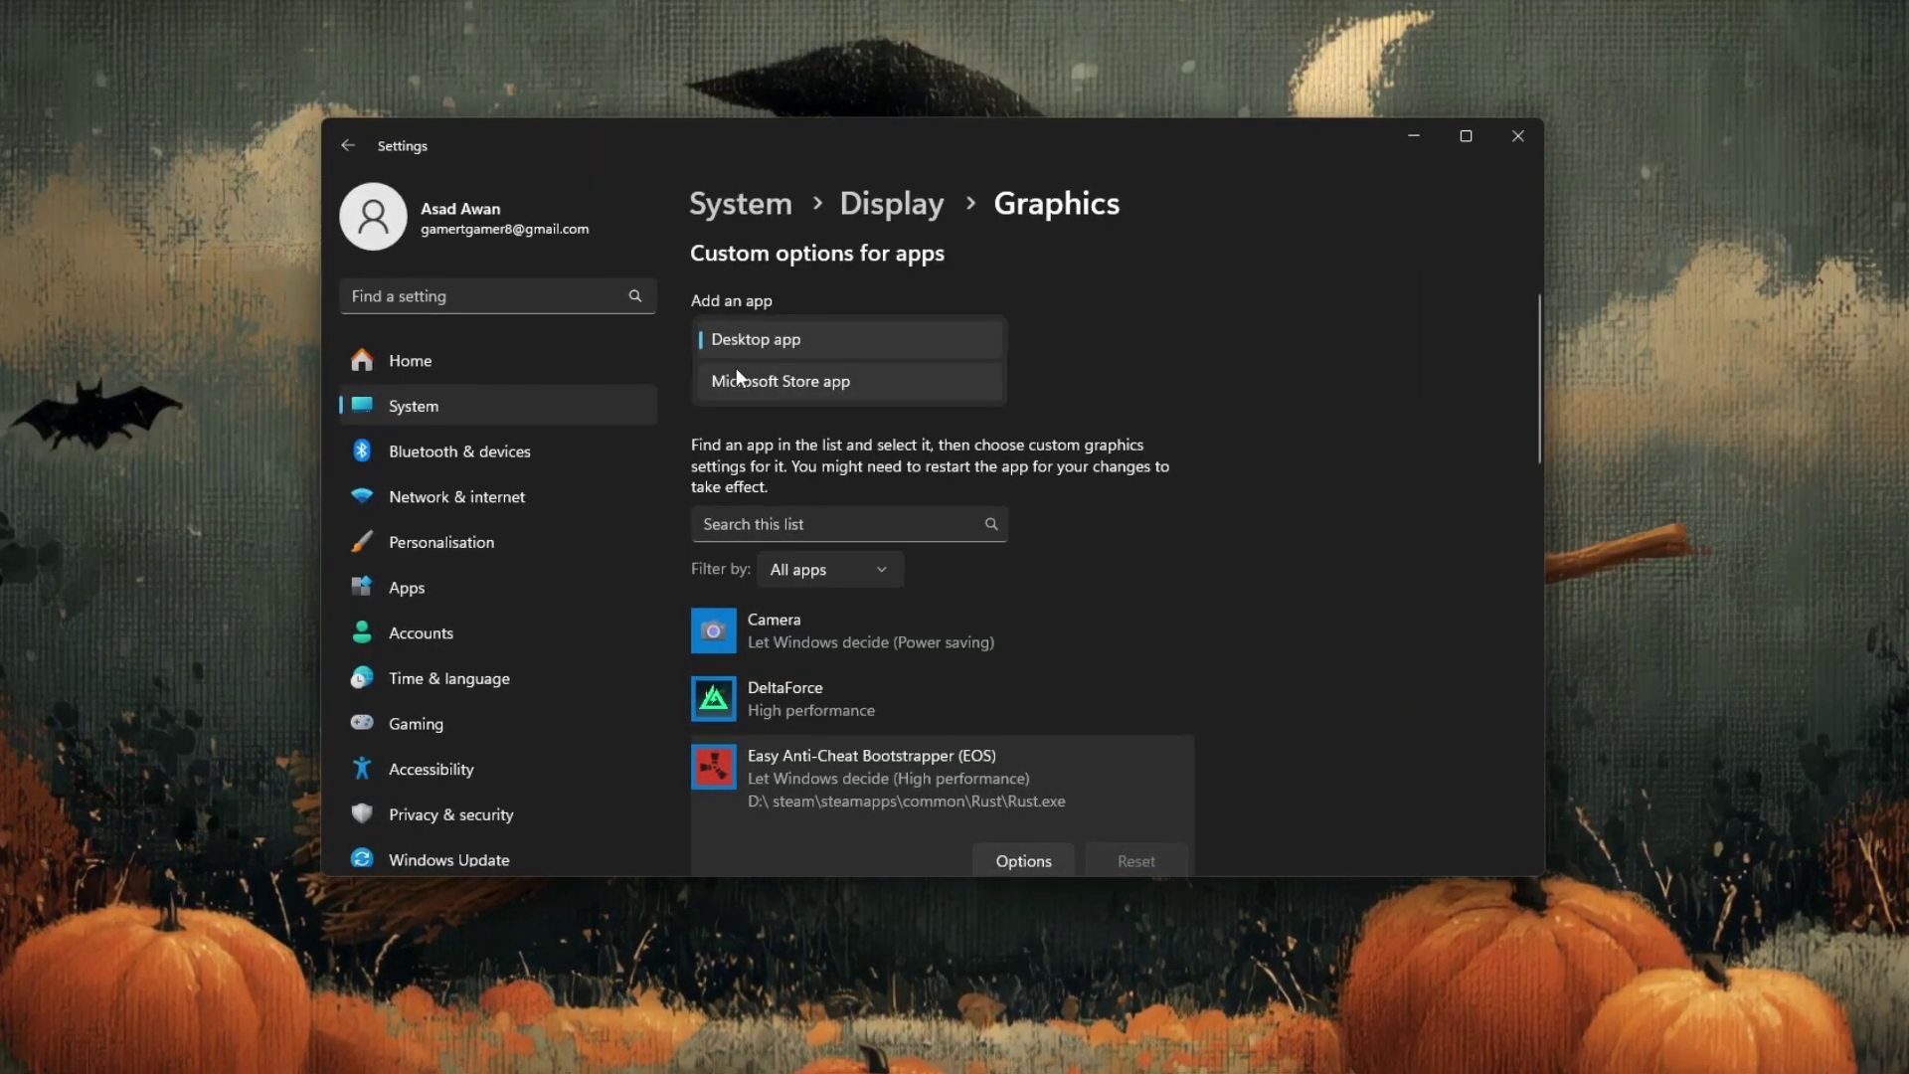
{"action": "left_click", "coordinate": [766, 344]}
{"action": "scroll", "coordinate": [875, 388], "scroll_direction": "up", "scroll_amount": 2}
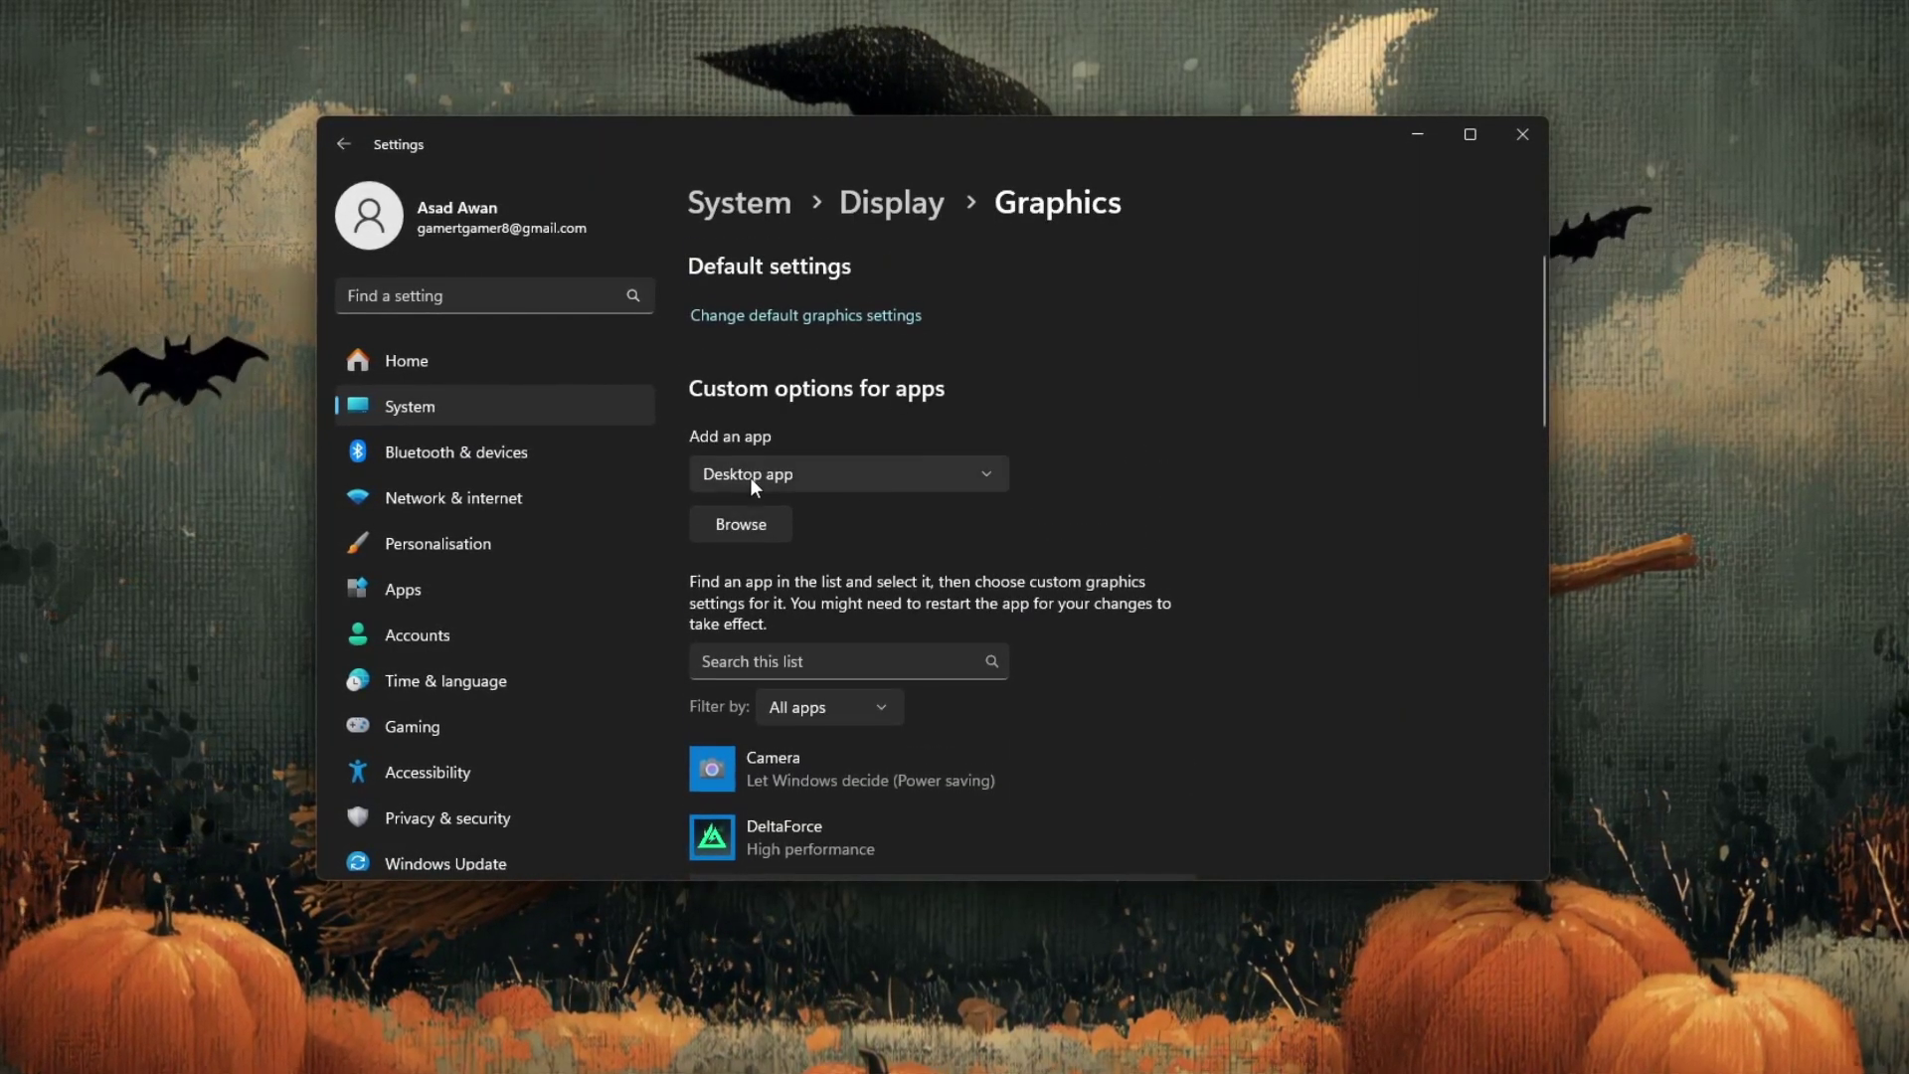
Browse to the Rust game folder and select Rust.exe.
{"action": "left_click", "coordinate": [741, 525]}
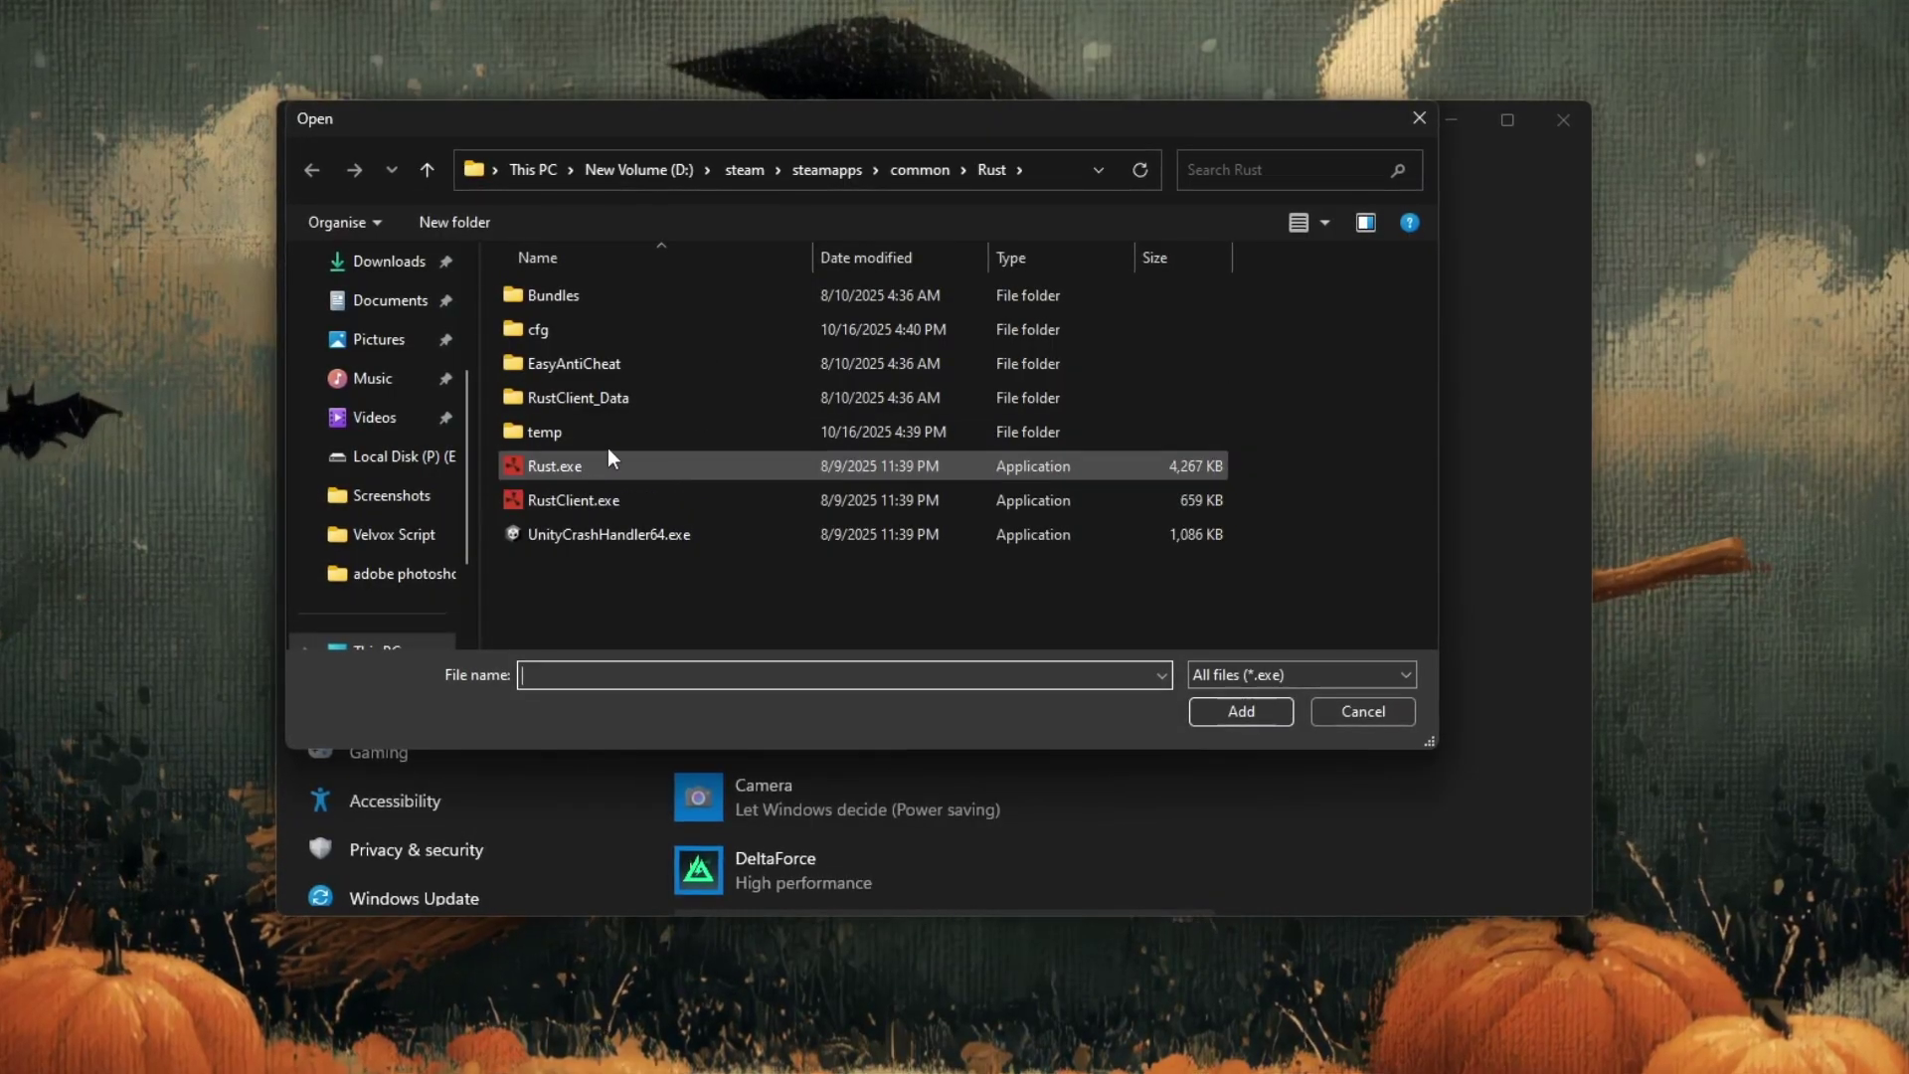
{"action": "left_click", "coordinate": [640, 459]}
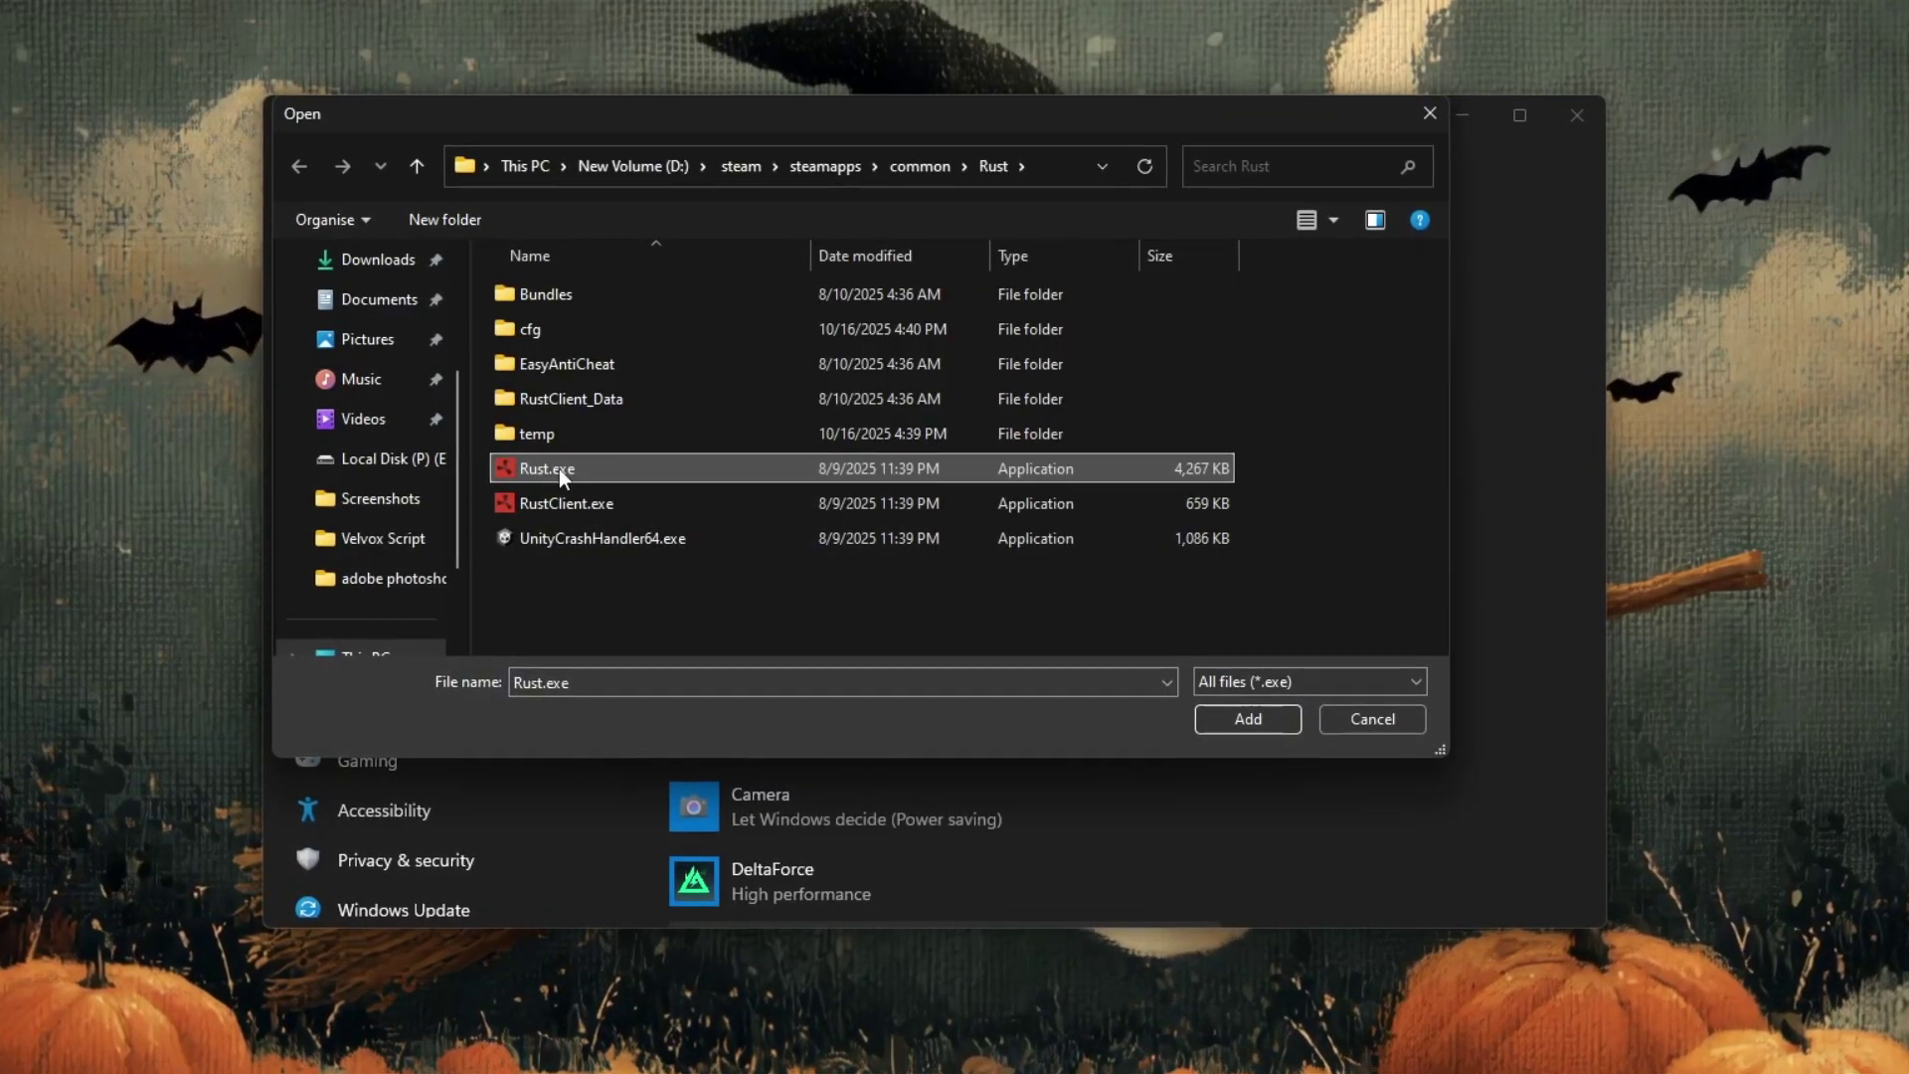
Add Rust.exe and save its graphics preference as High performance.
{"action": "left_click", "coordinate": [1224, 714]}
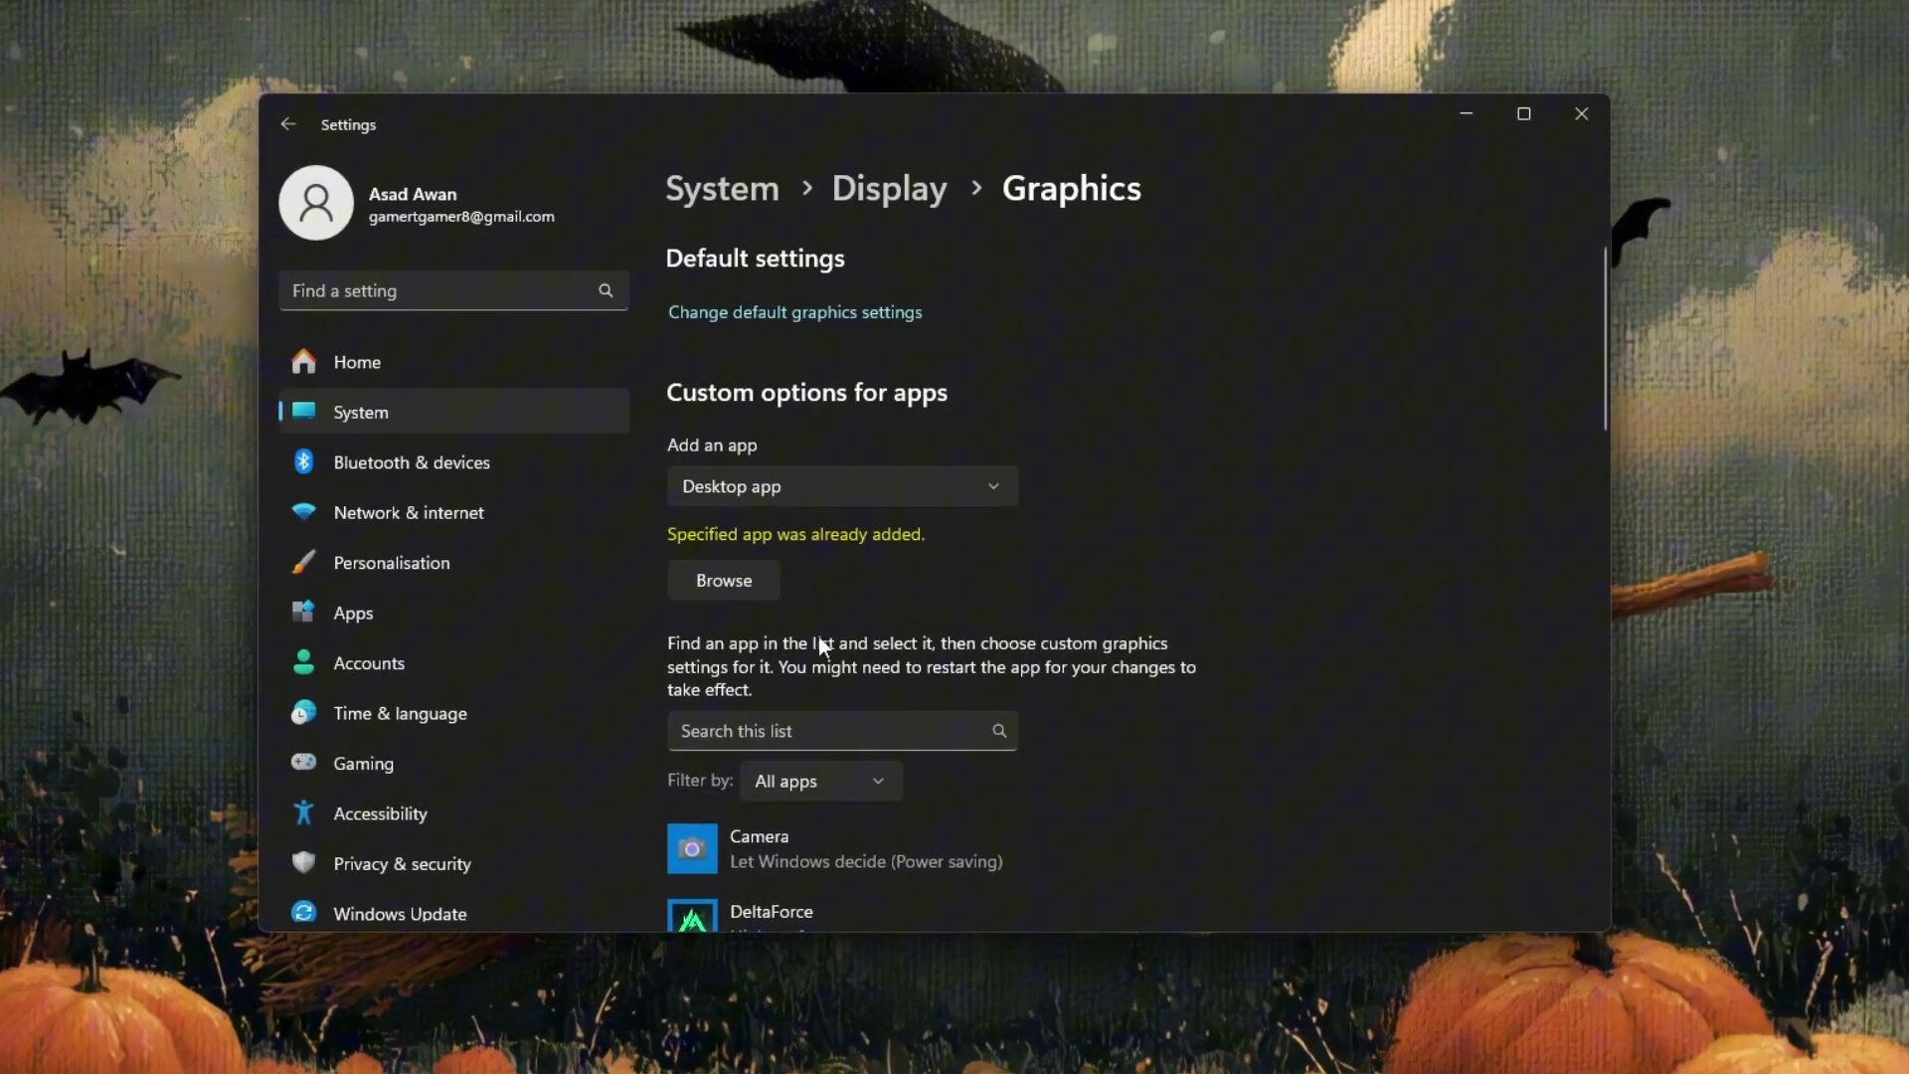
{"action": "scroll", "coordinate": [804, 537], "scroll_direction": "down", "scroll_amount": 5}
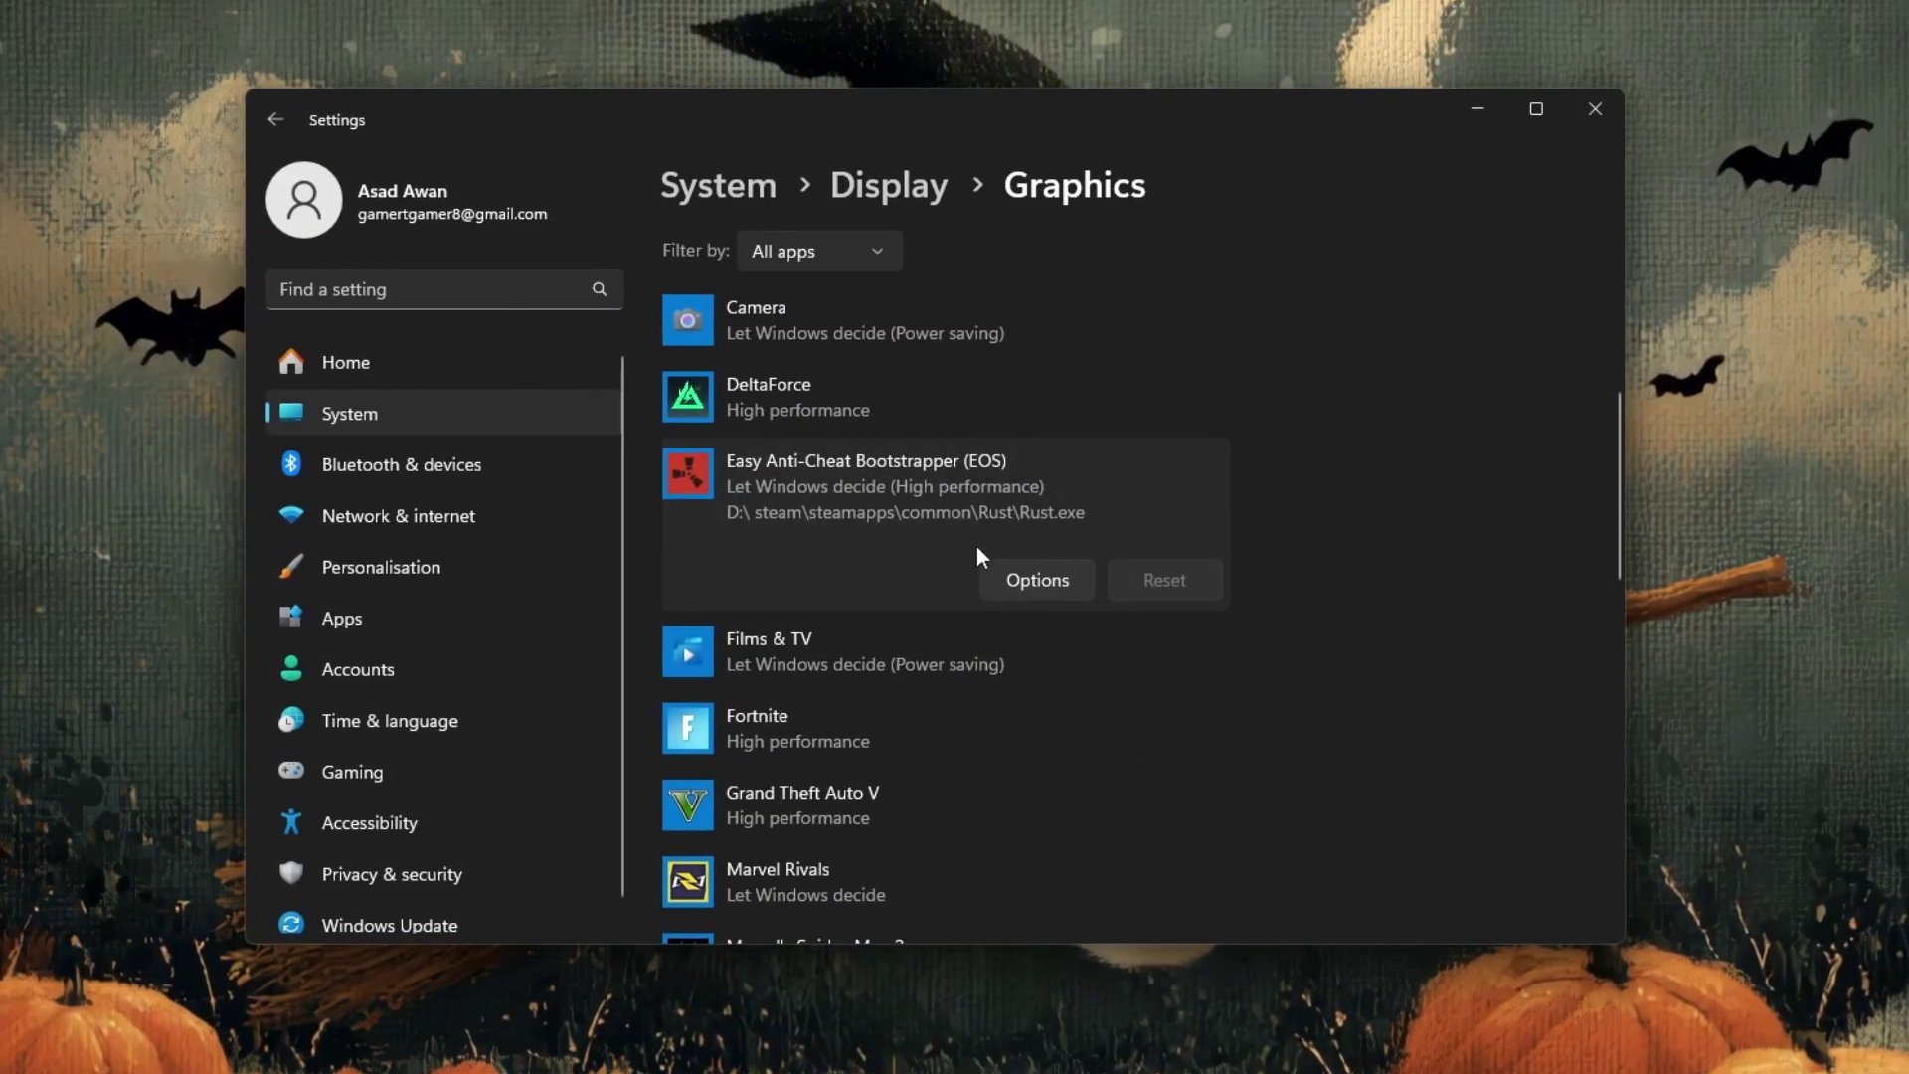
{"action": "left_click", "coordinate": [1046, 582]}
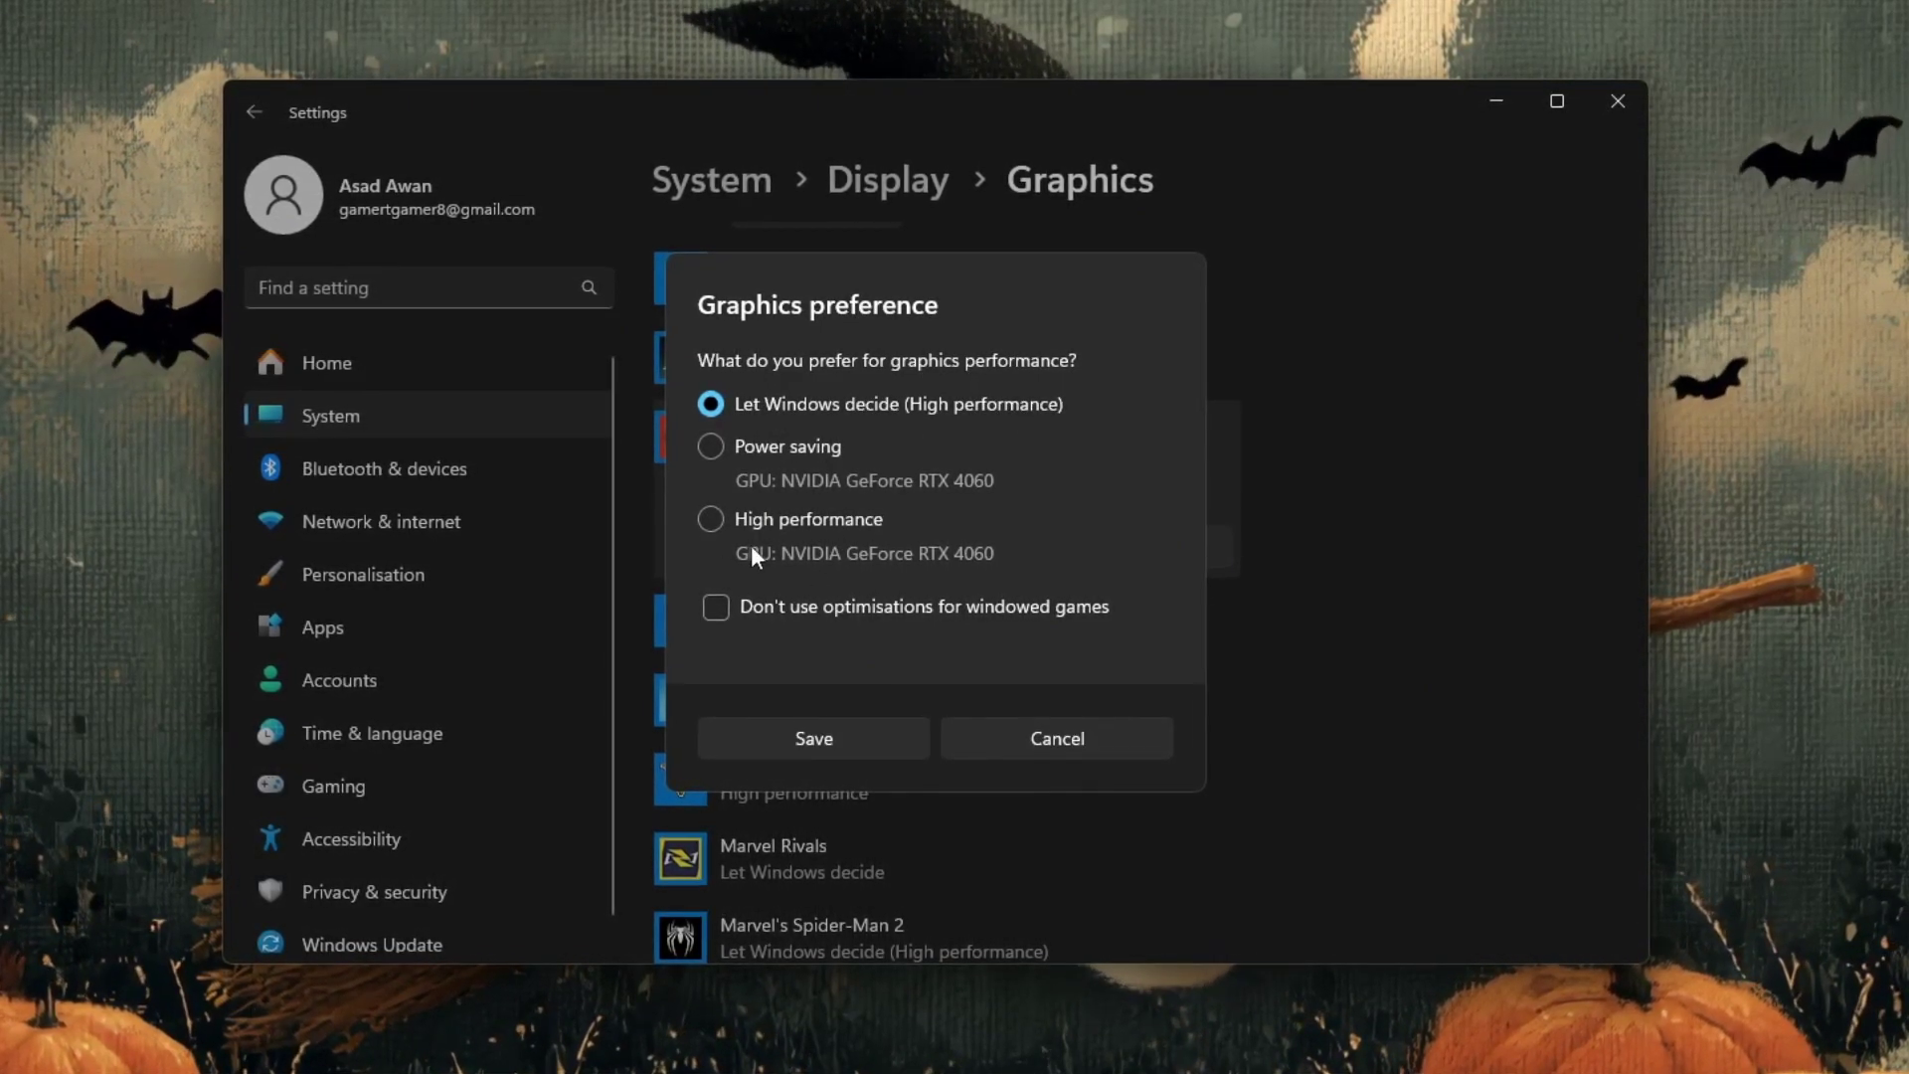
{"action": "left_click", "coordinate": [785, 525]}
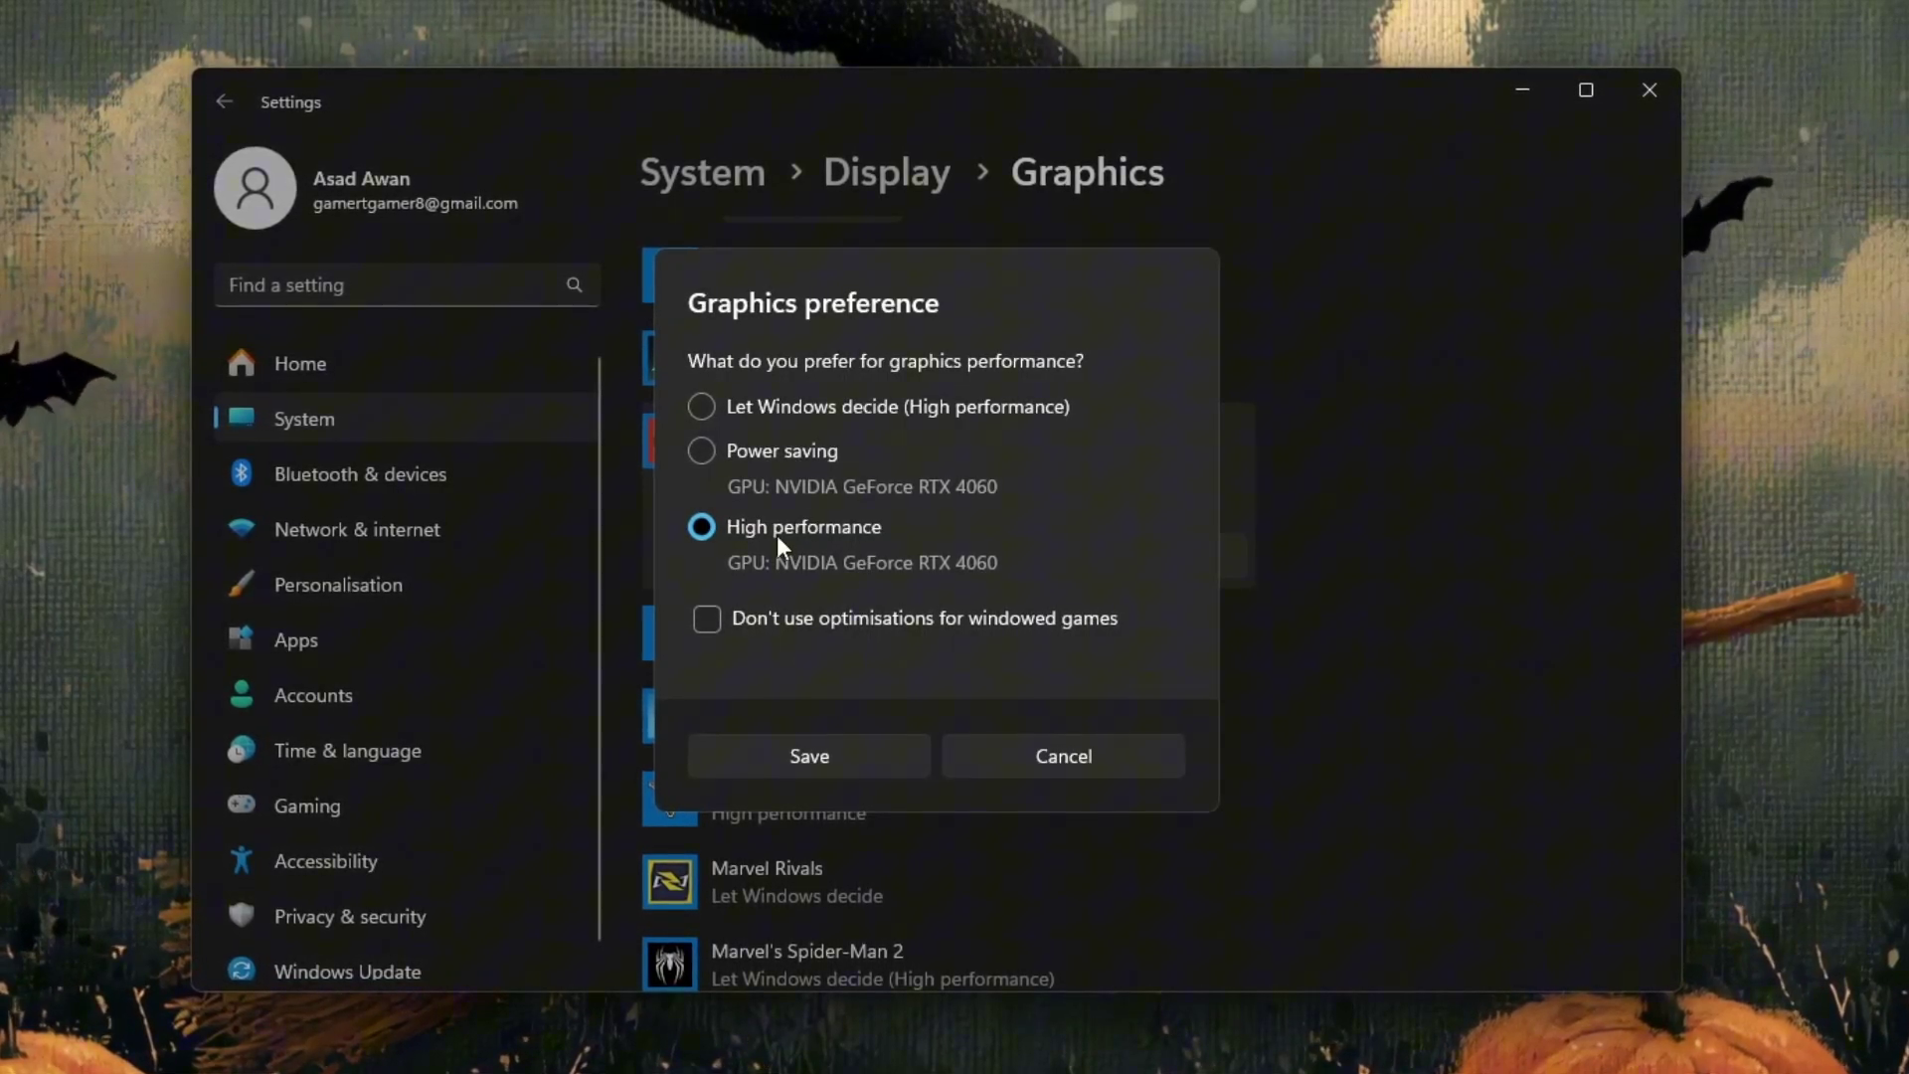
{"action": "left_click", "coordinate": [818, 753]}
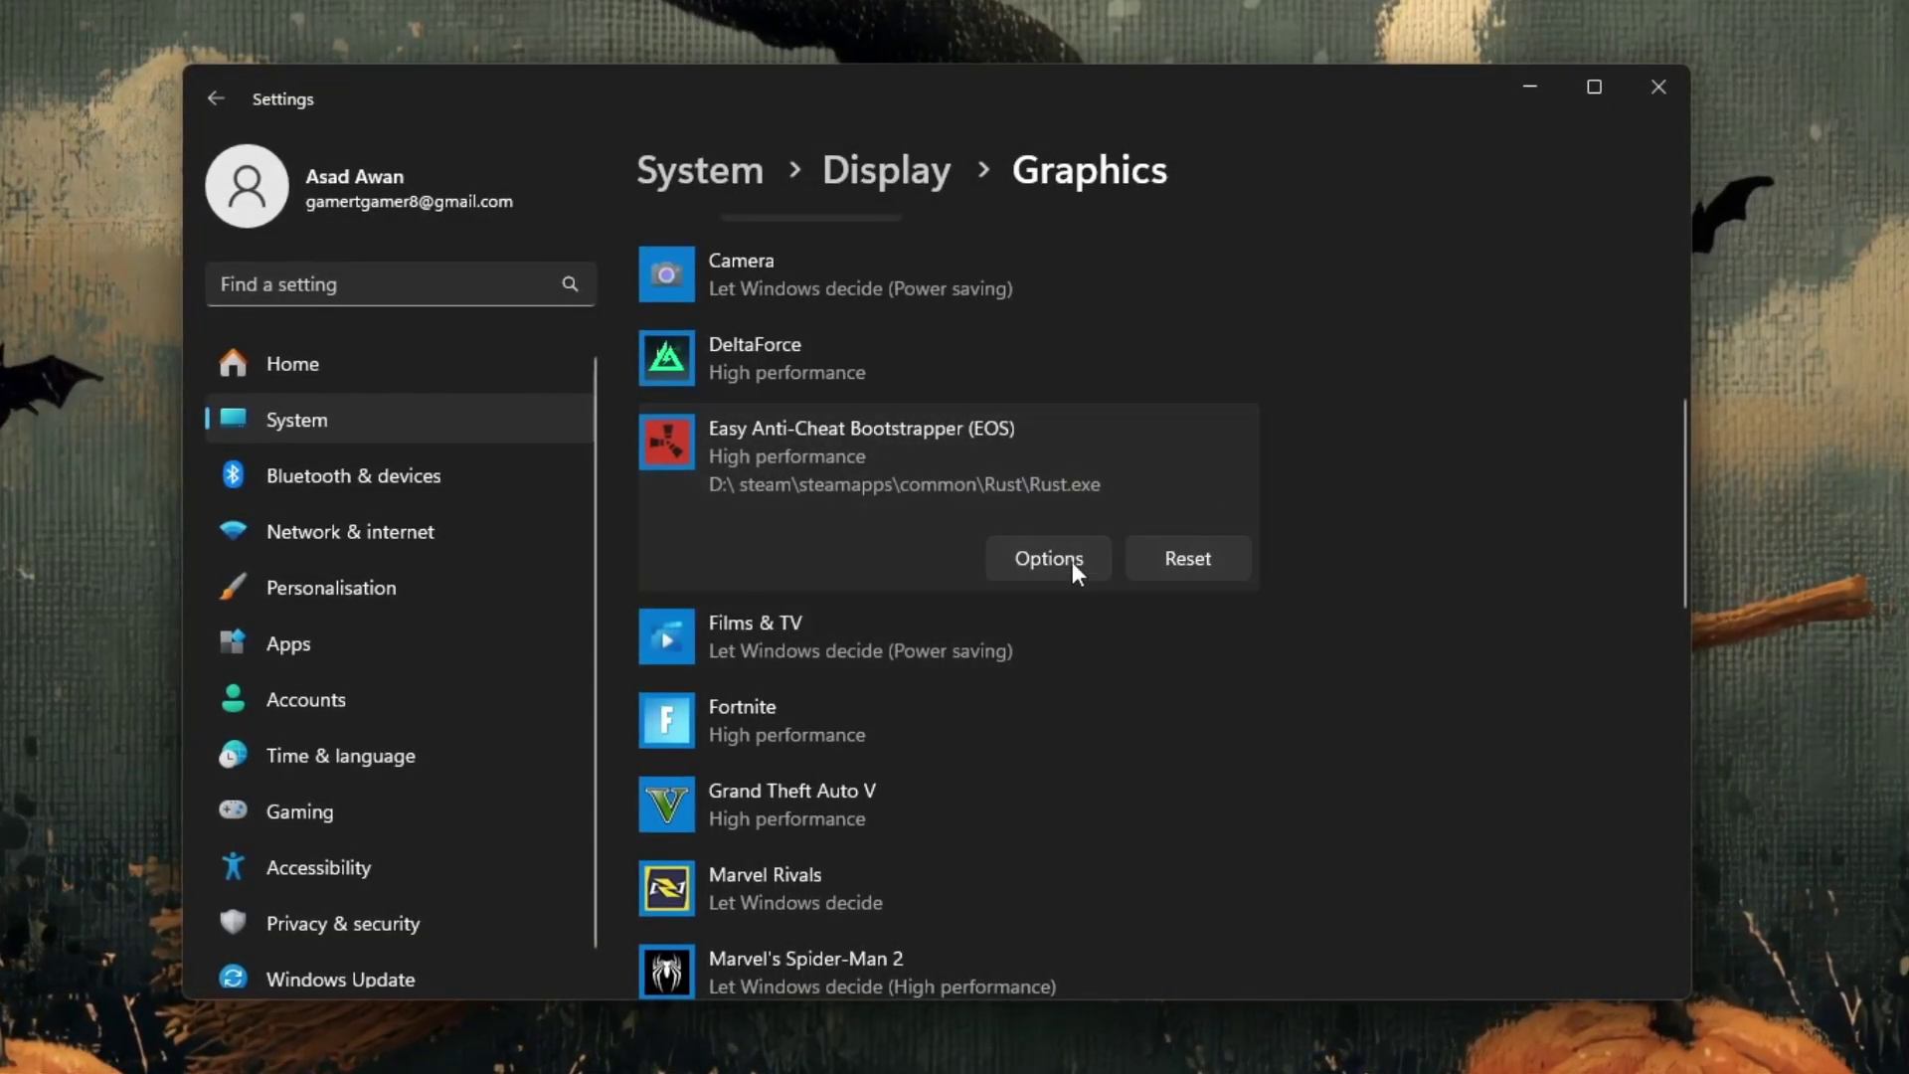
Close Settings, restart the PC, and view GearUP Booster's Shooting games category.
{"action": "left_click", "coordinate": [1662, 91]}
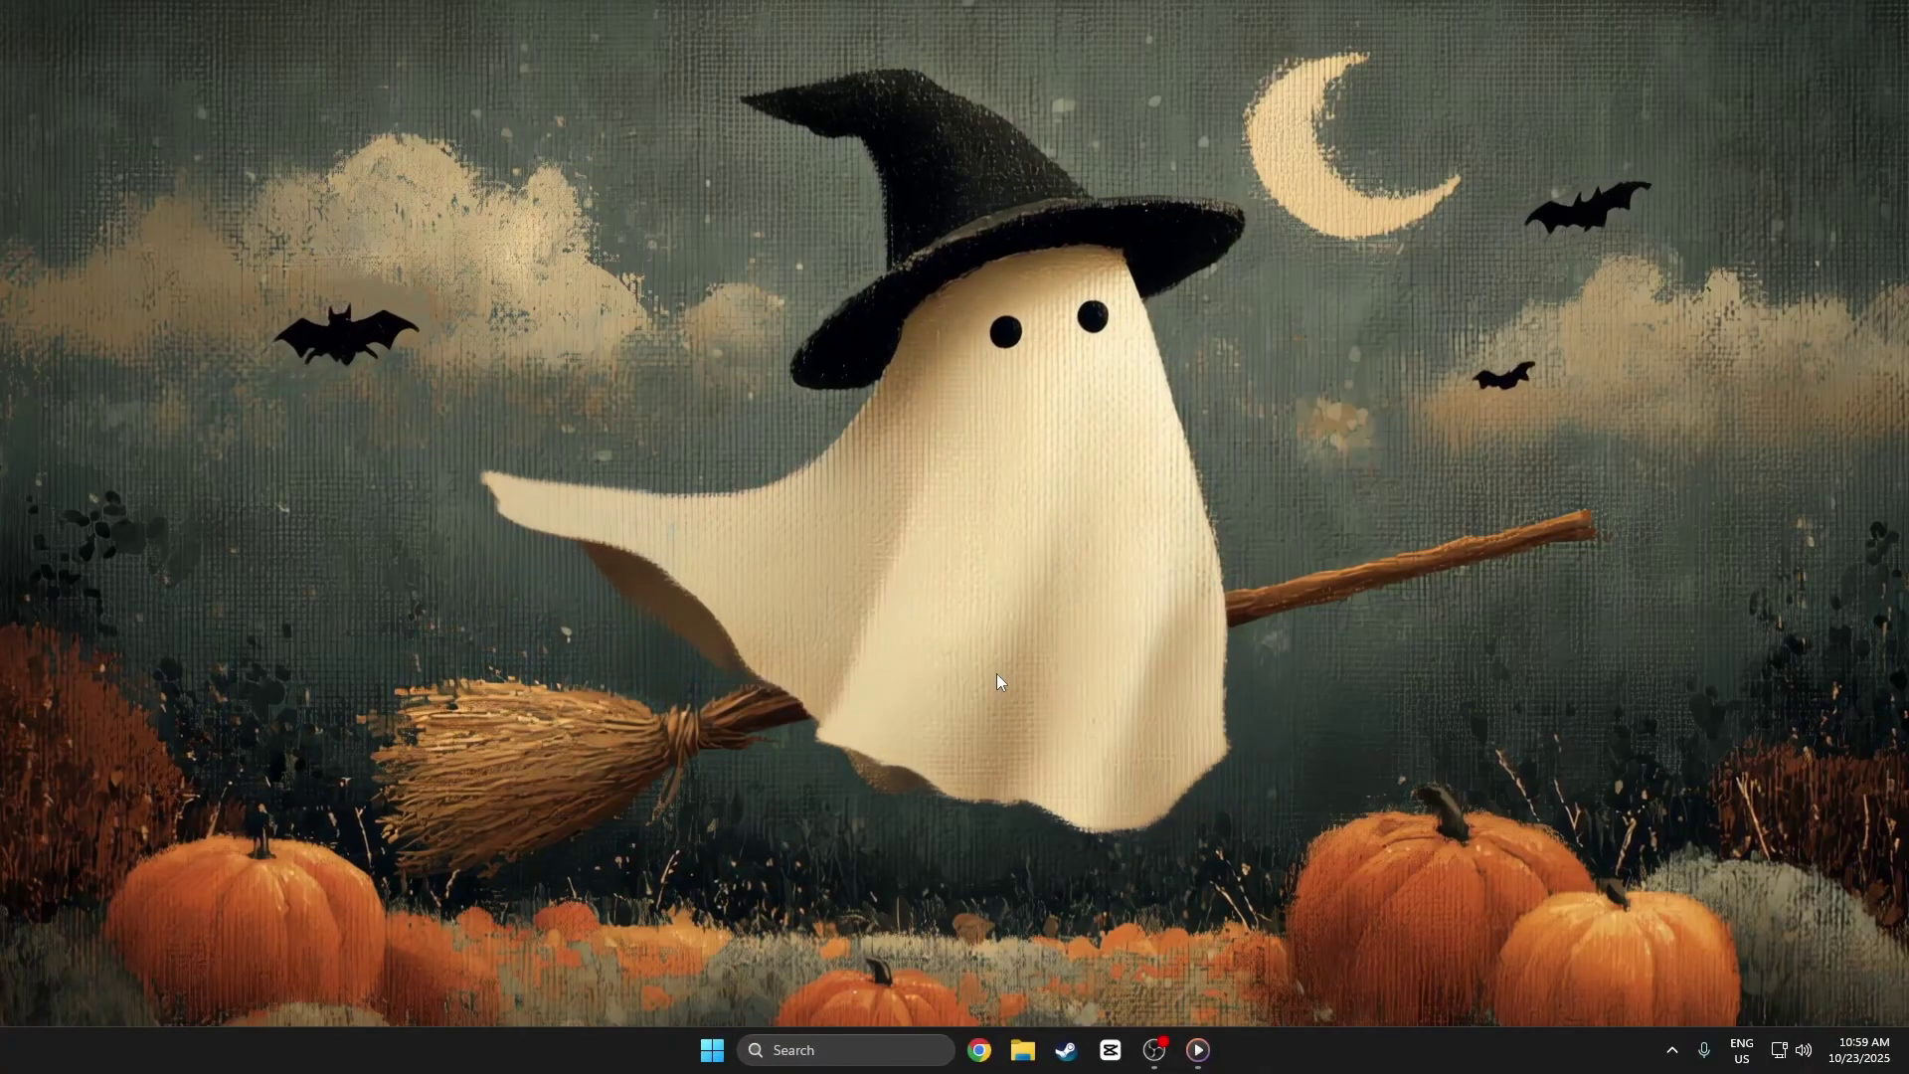
{"action": "key", "text": "super"}
{"action": "left_click", "coordinate": [1186, 973]}
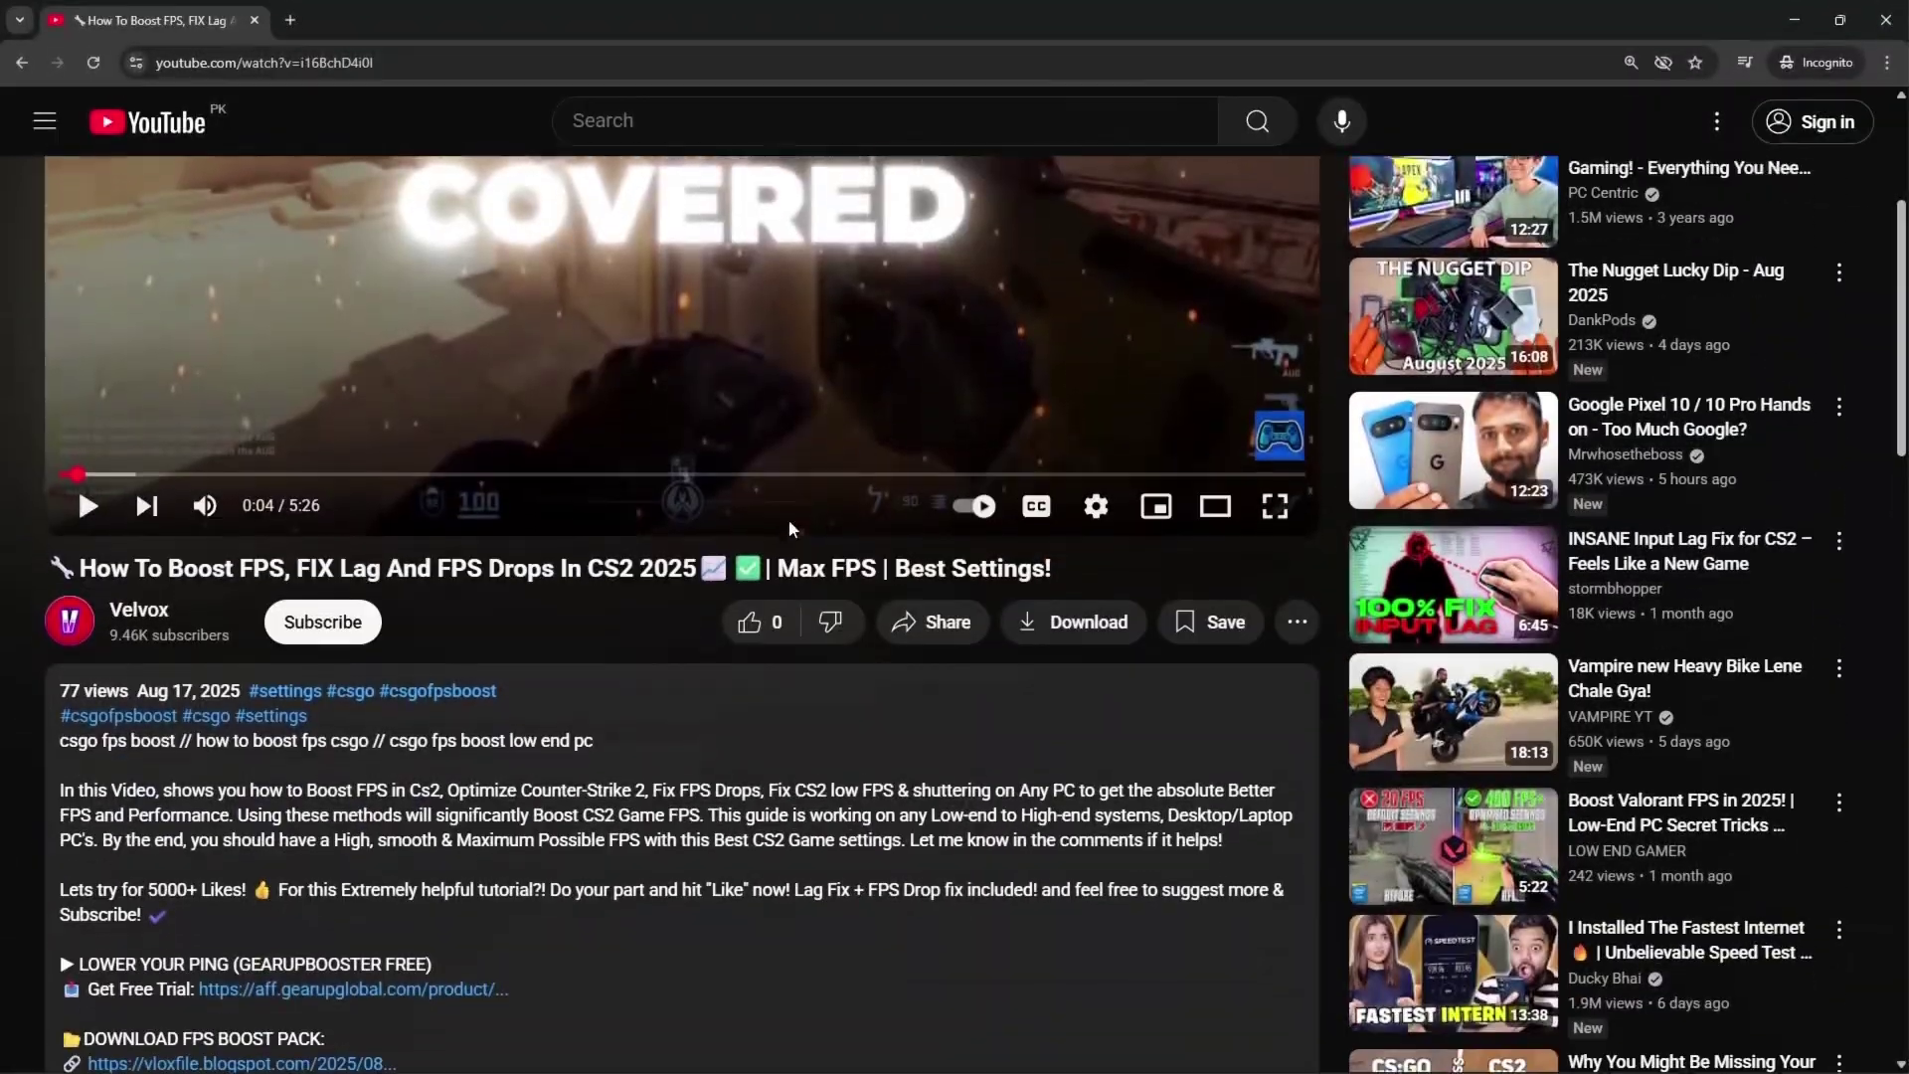
{"action": "scroll", "coordinate": [789, 519], "scroll_direction": "down", "scroll_amount": 2}
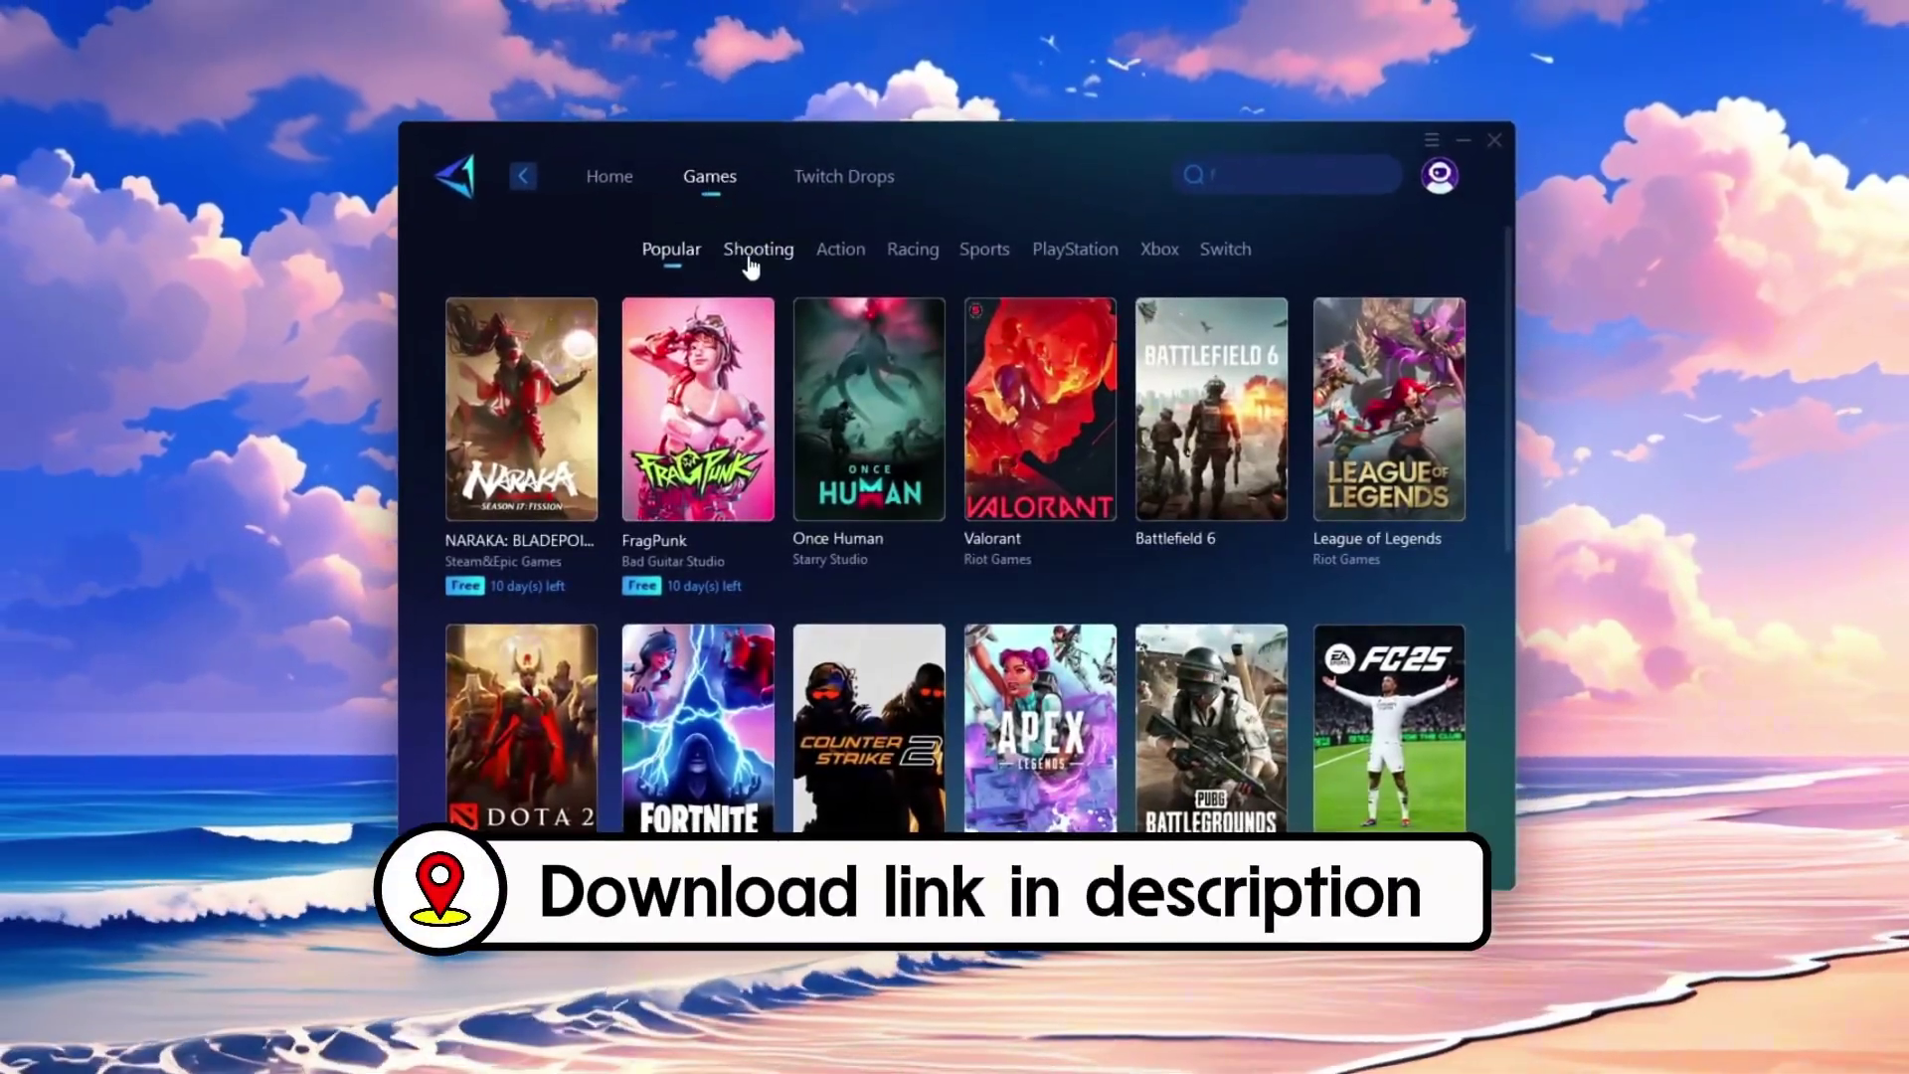
{"action": "left_click", "coordinate": [753, 261]}
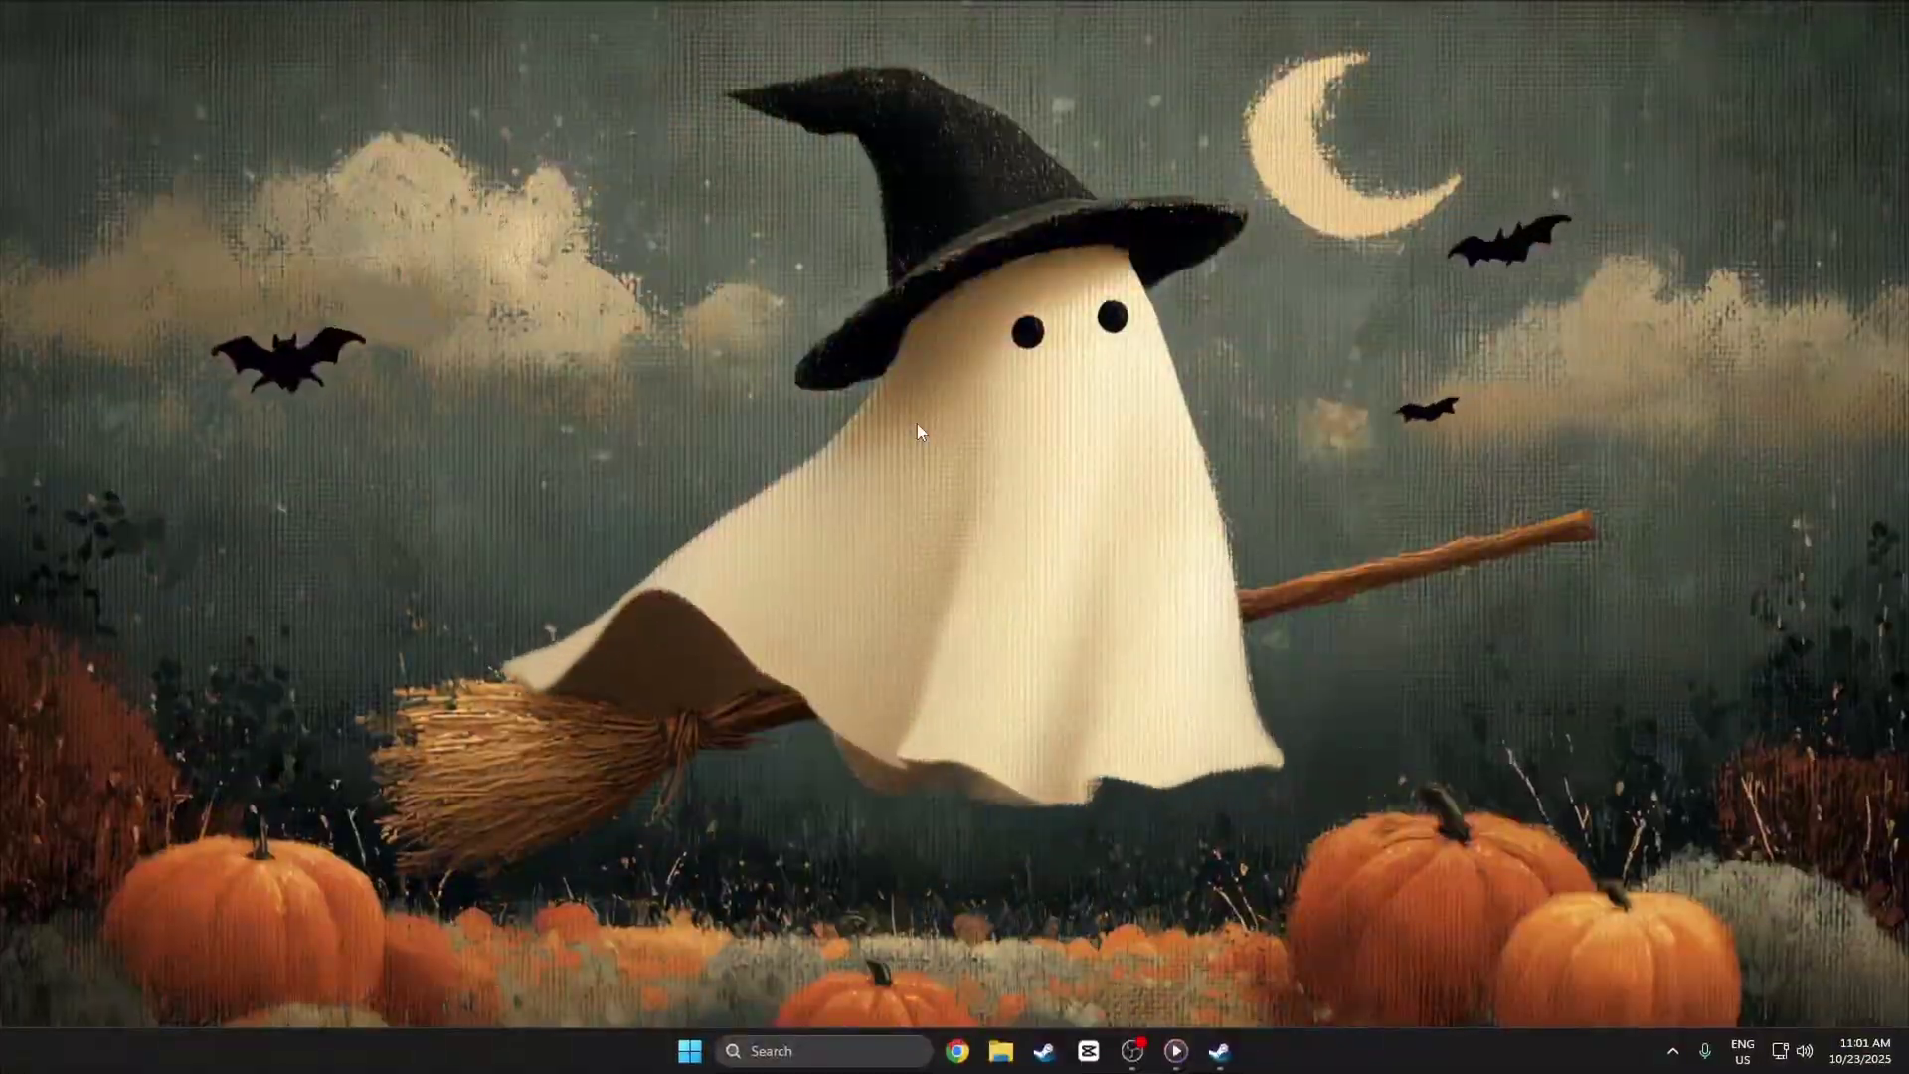
Launch Steam from the Start menu search, allowing it to make changes.
{"action": "key", "text": "super"}
{"action": "type", "text": "st"}
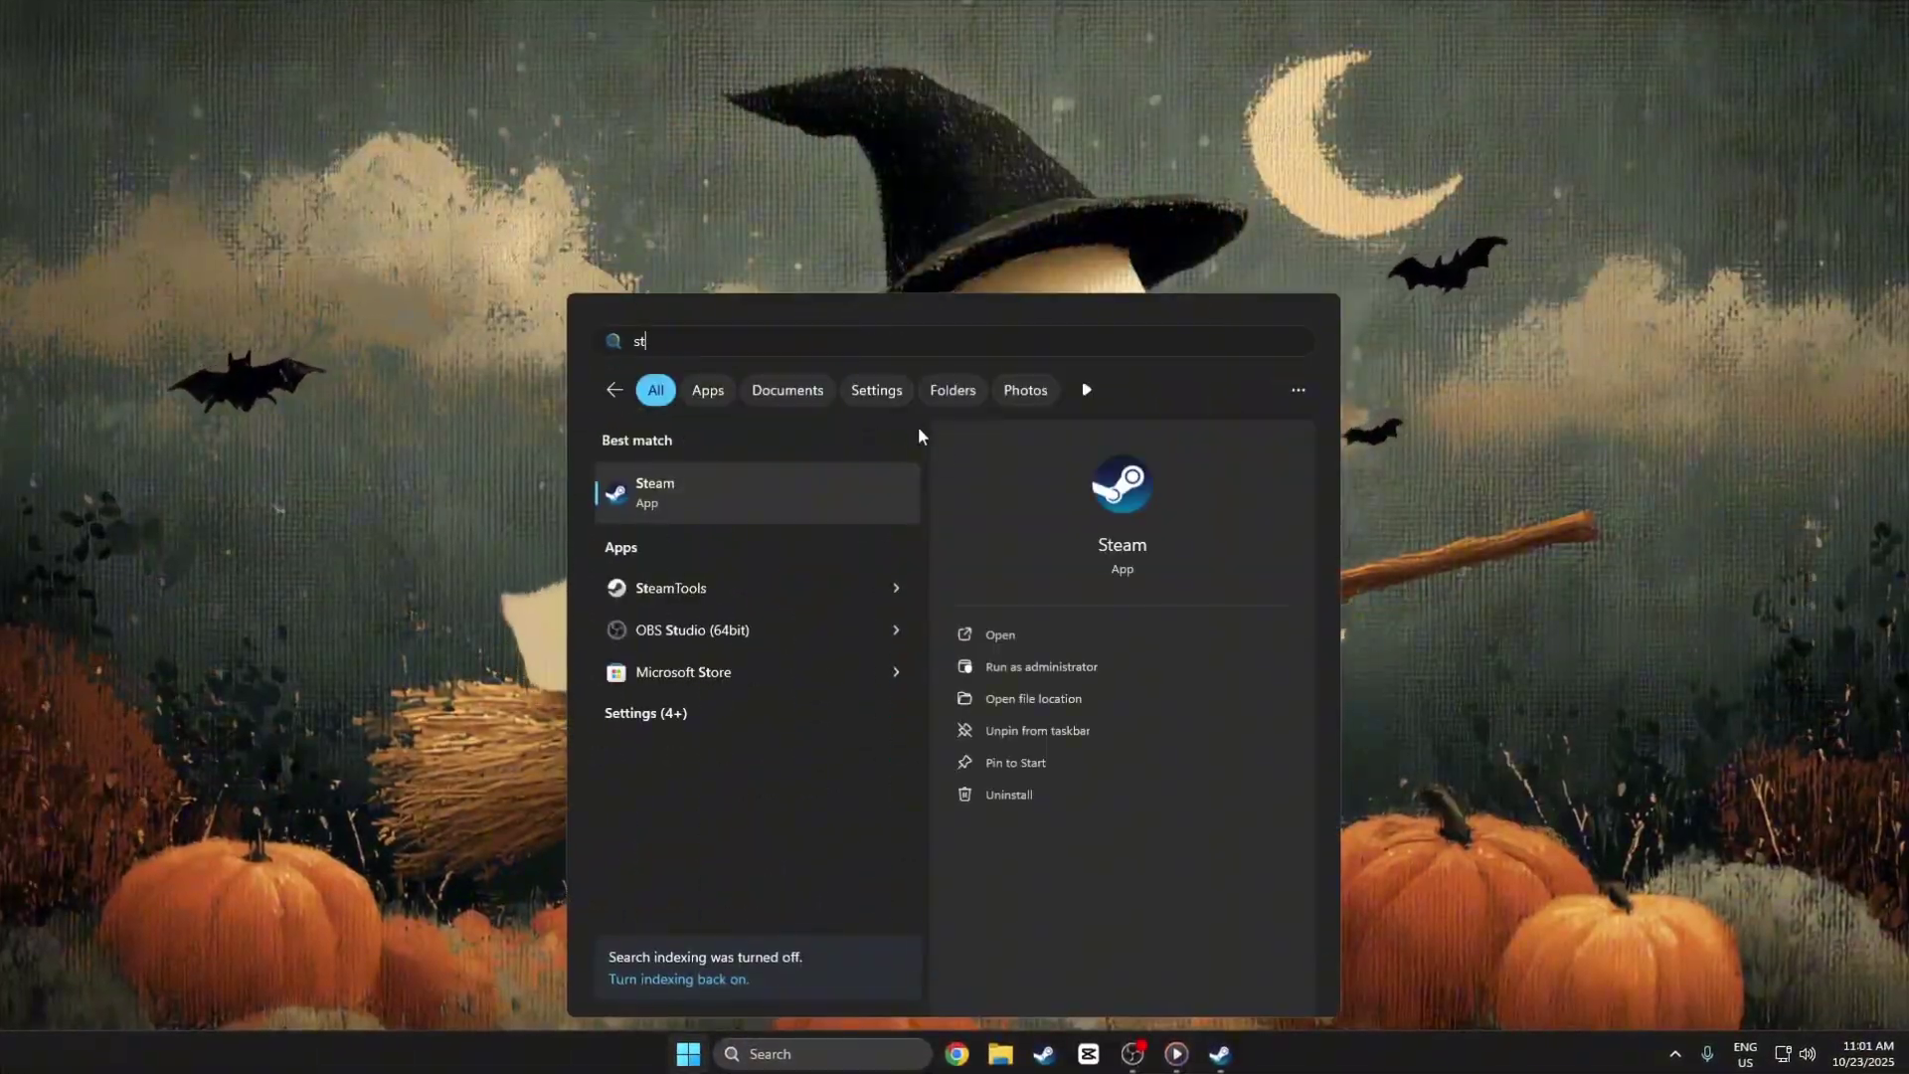
{"action": "left_click", "coordinate": [1054, 633]}
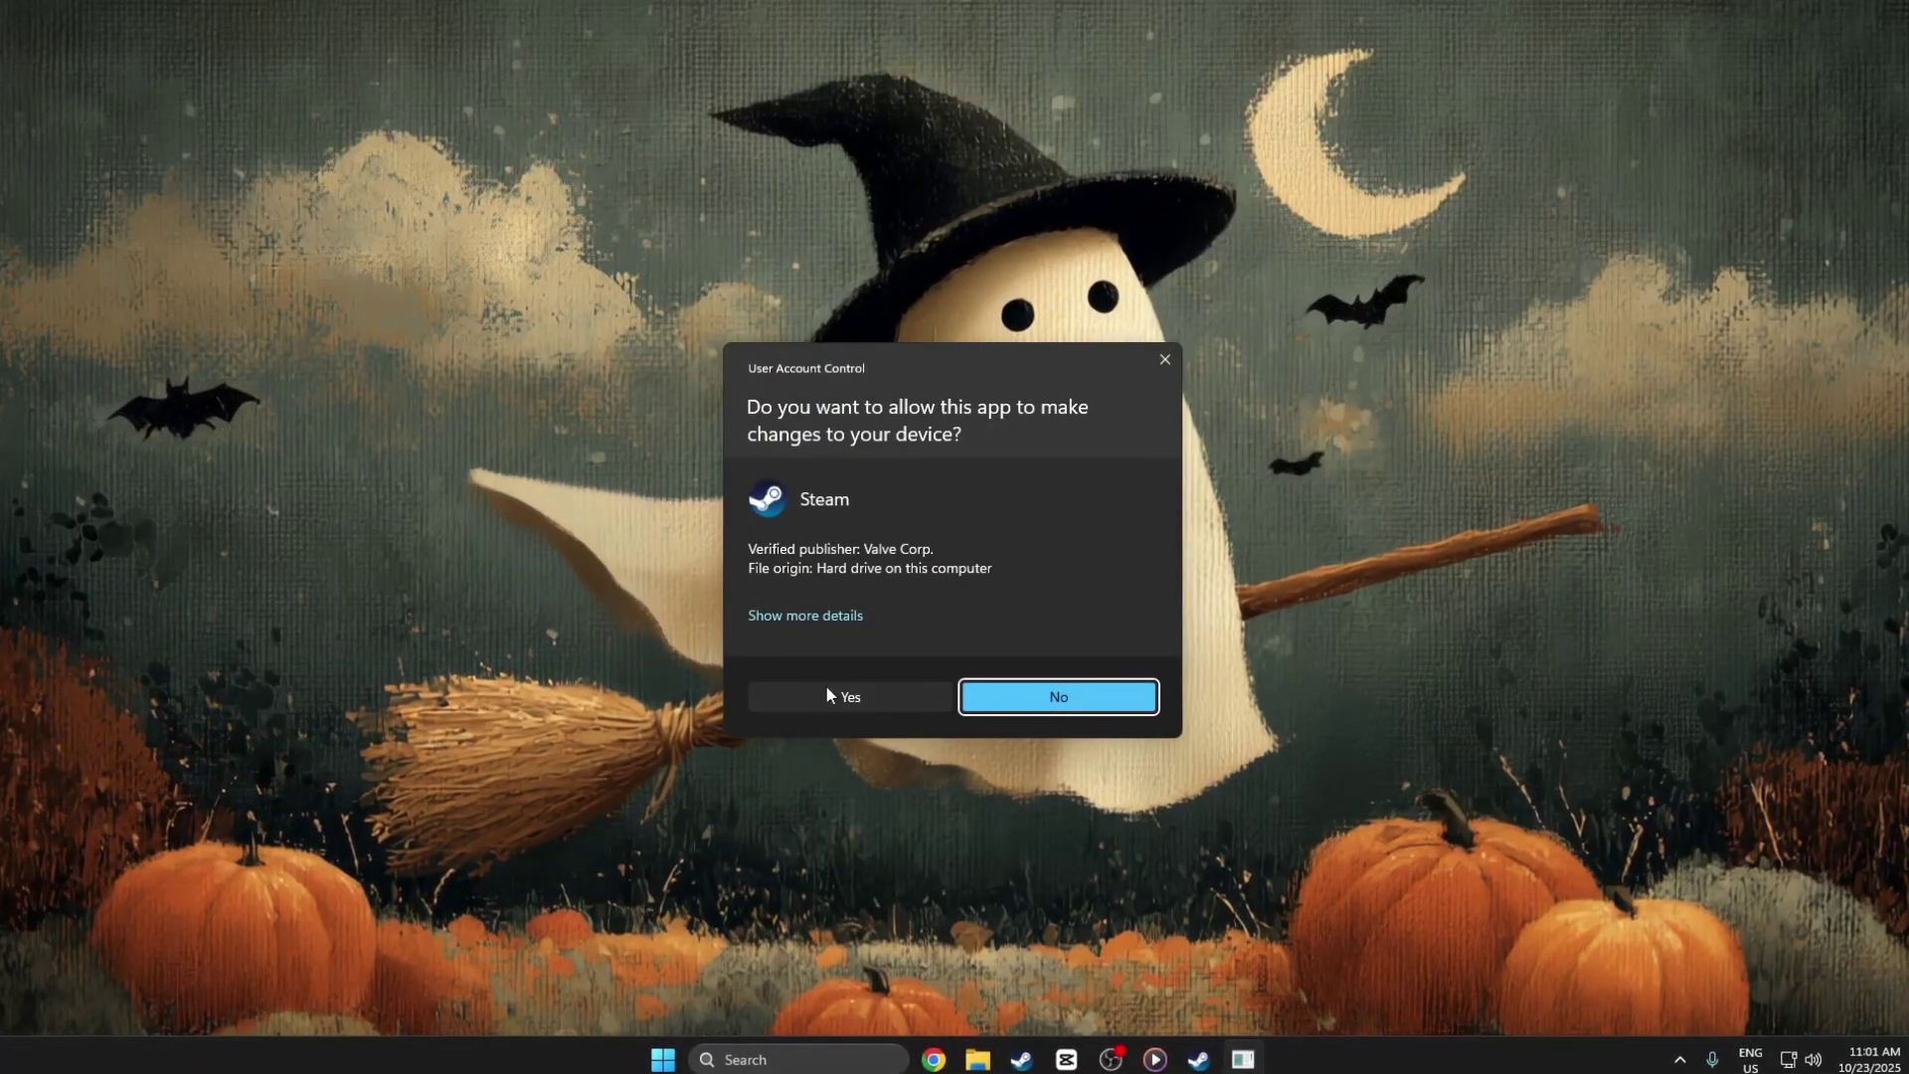
{"action": "left_click", "coordinate": [840, 696]}
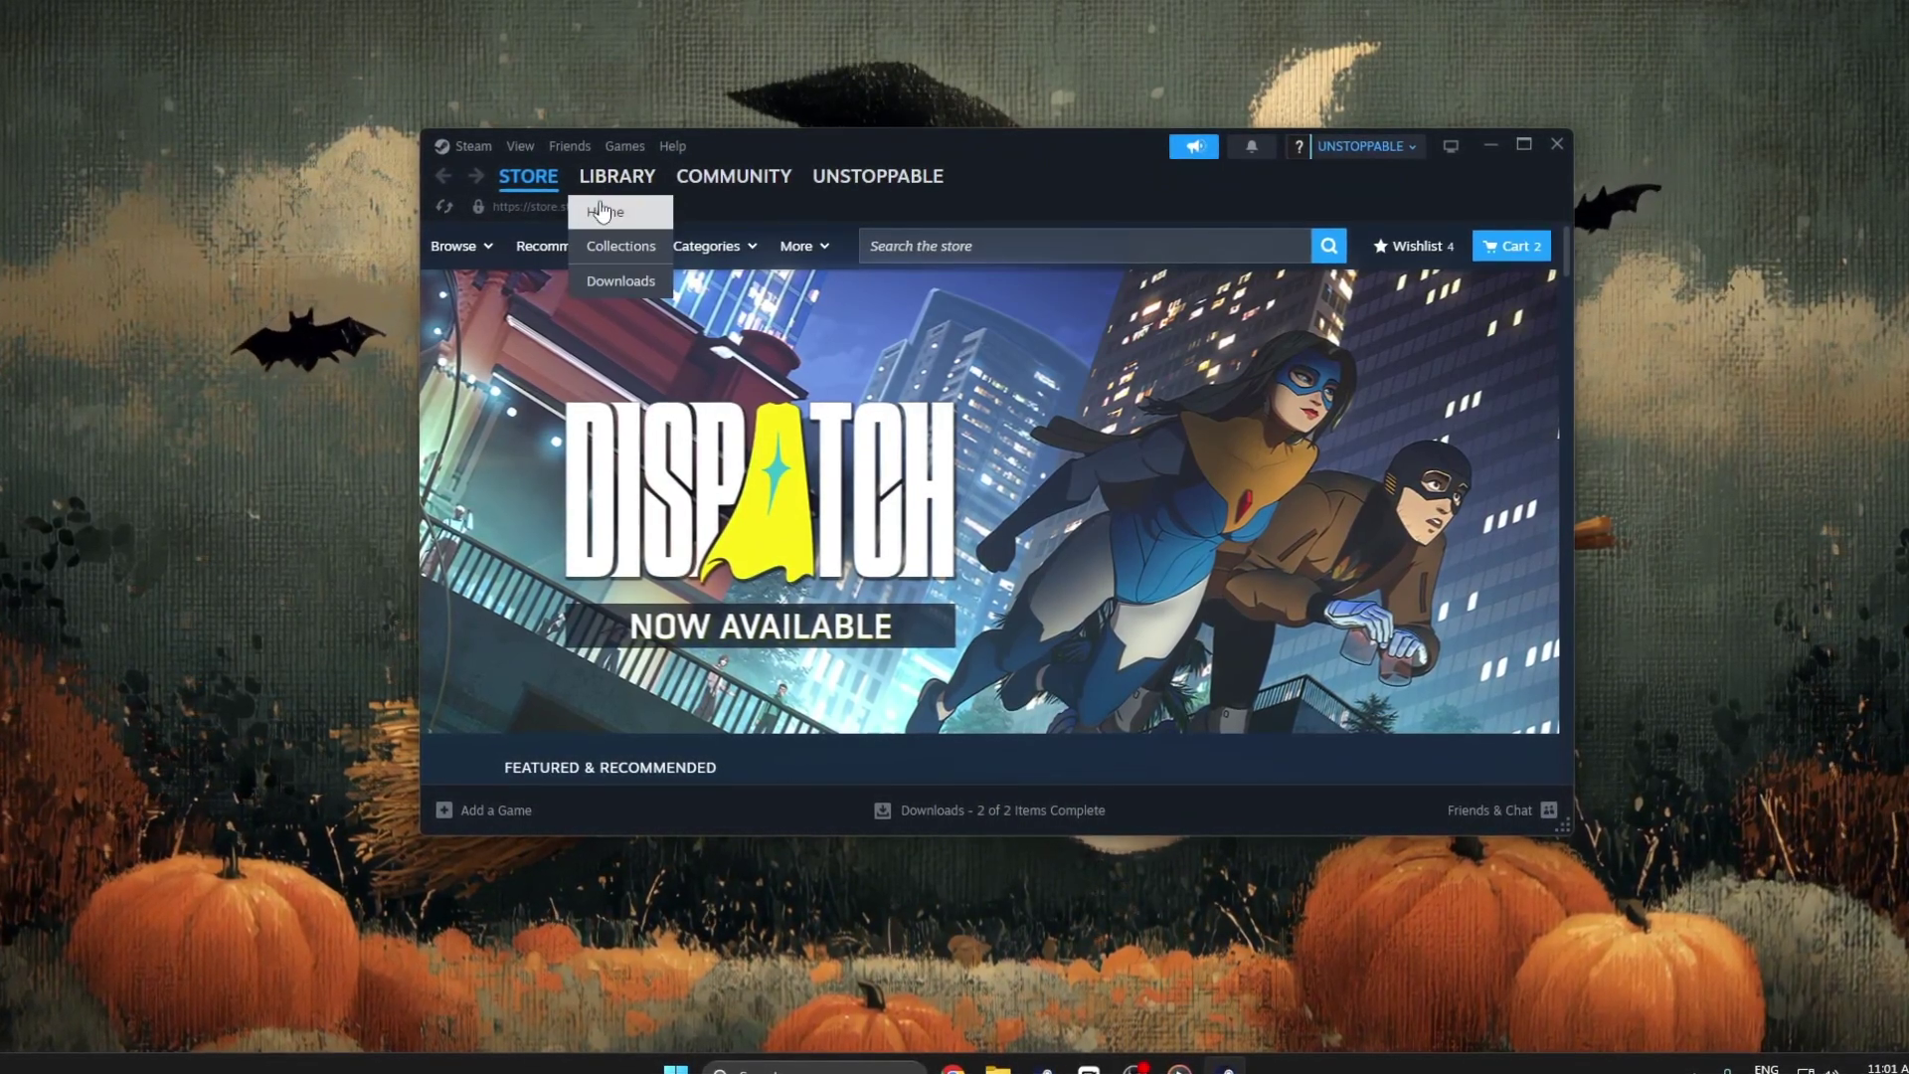
Go to Library Home and open Rust's page from Favorites.
{"action": "left_click", "coordinate": [600, 210]}
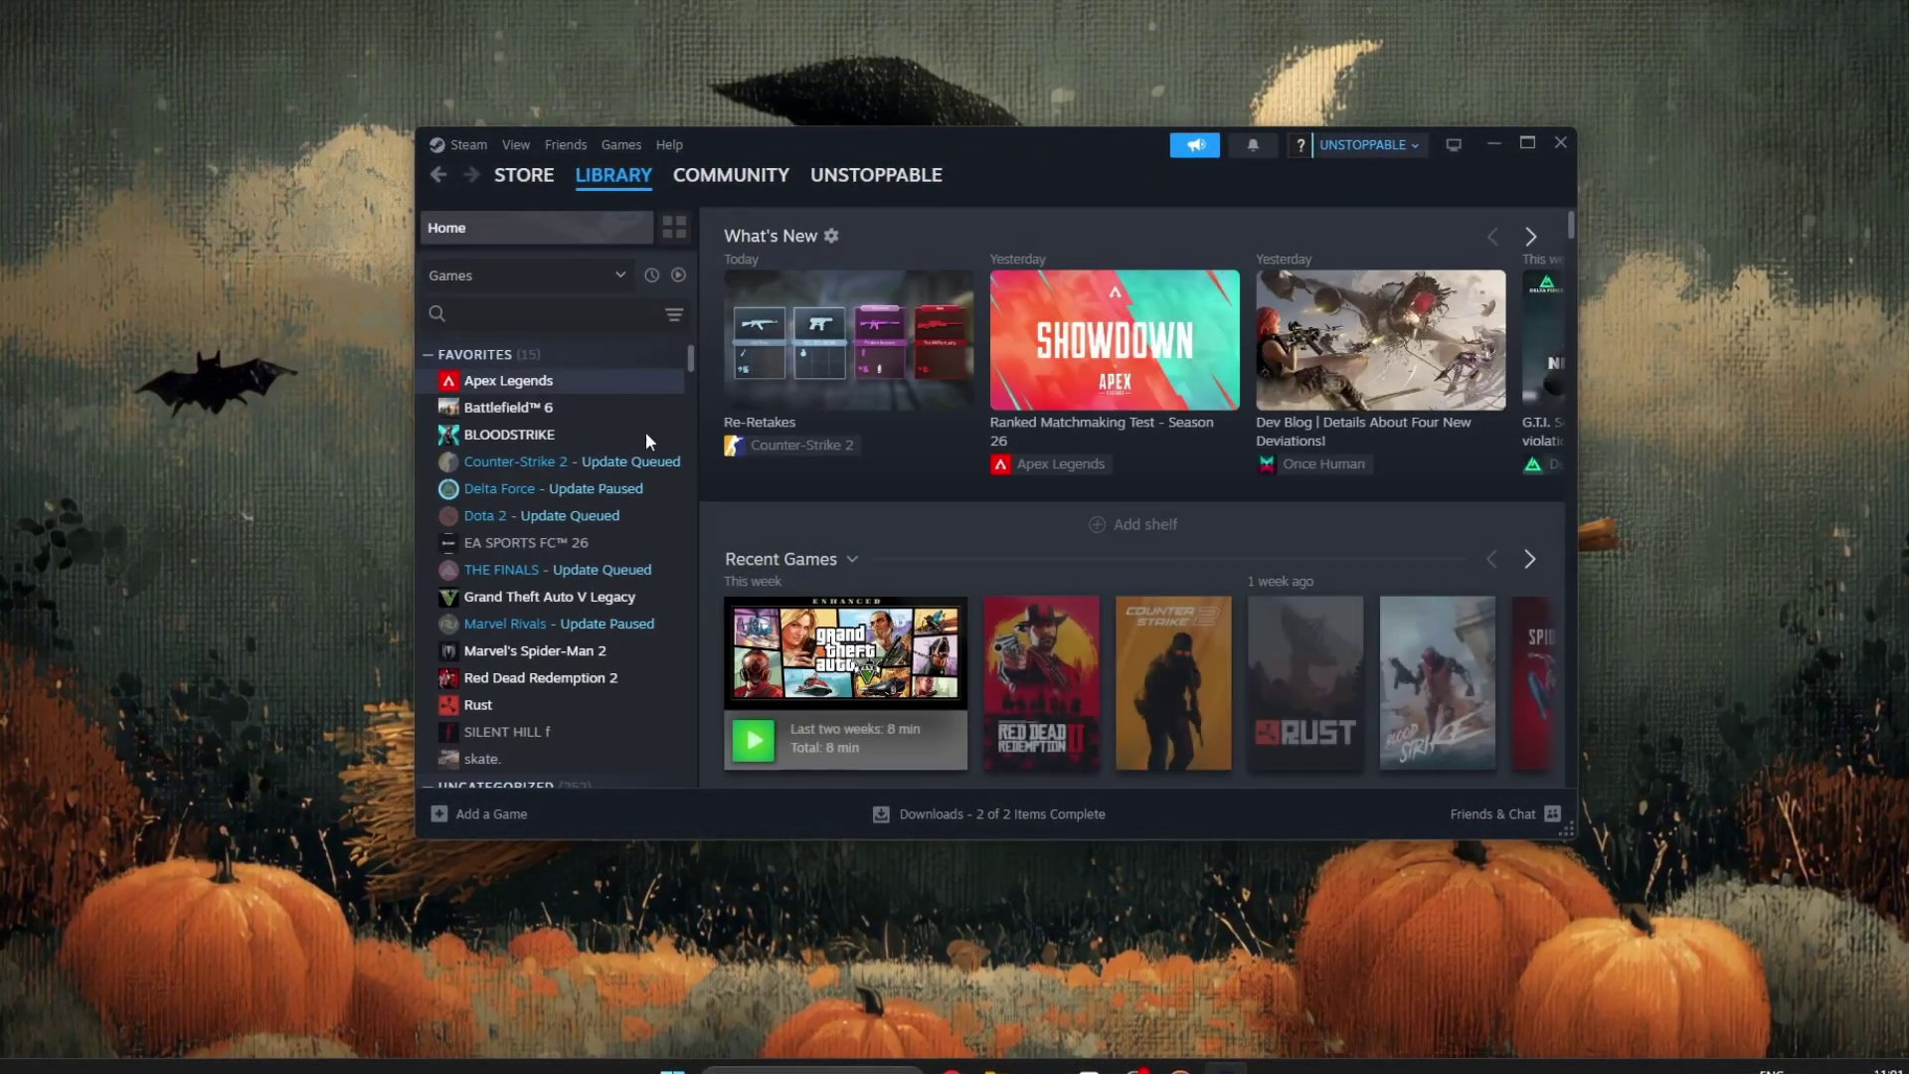
{"action": "scroll", "coordinate": [447, 576], "scroll_direction": "down", "scroll_amount": 3}
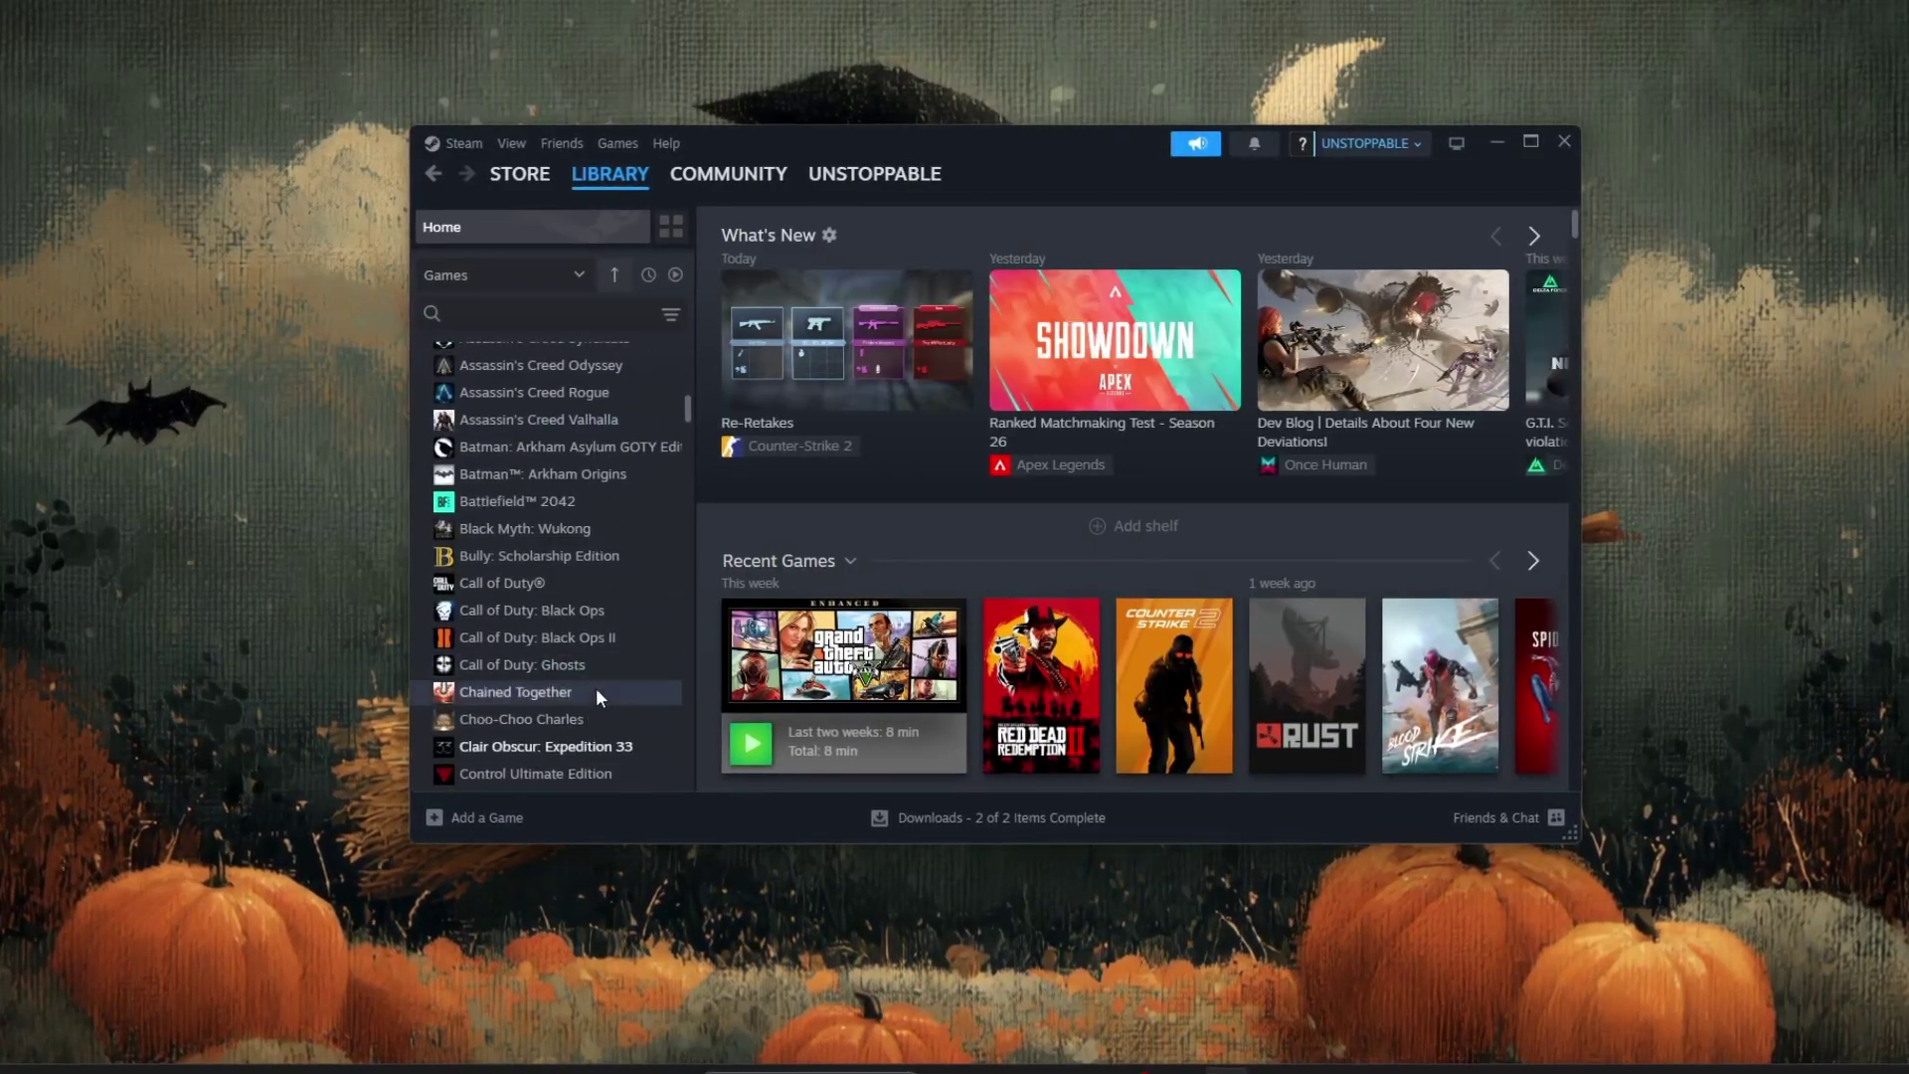
{"action": "scroll", "coordinate": [594, 596], "scroll_direction": "up", "scroll_amount": 10}
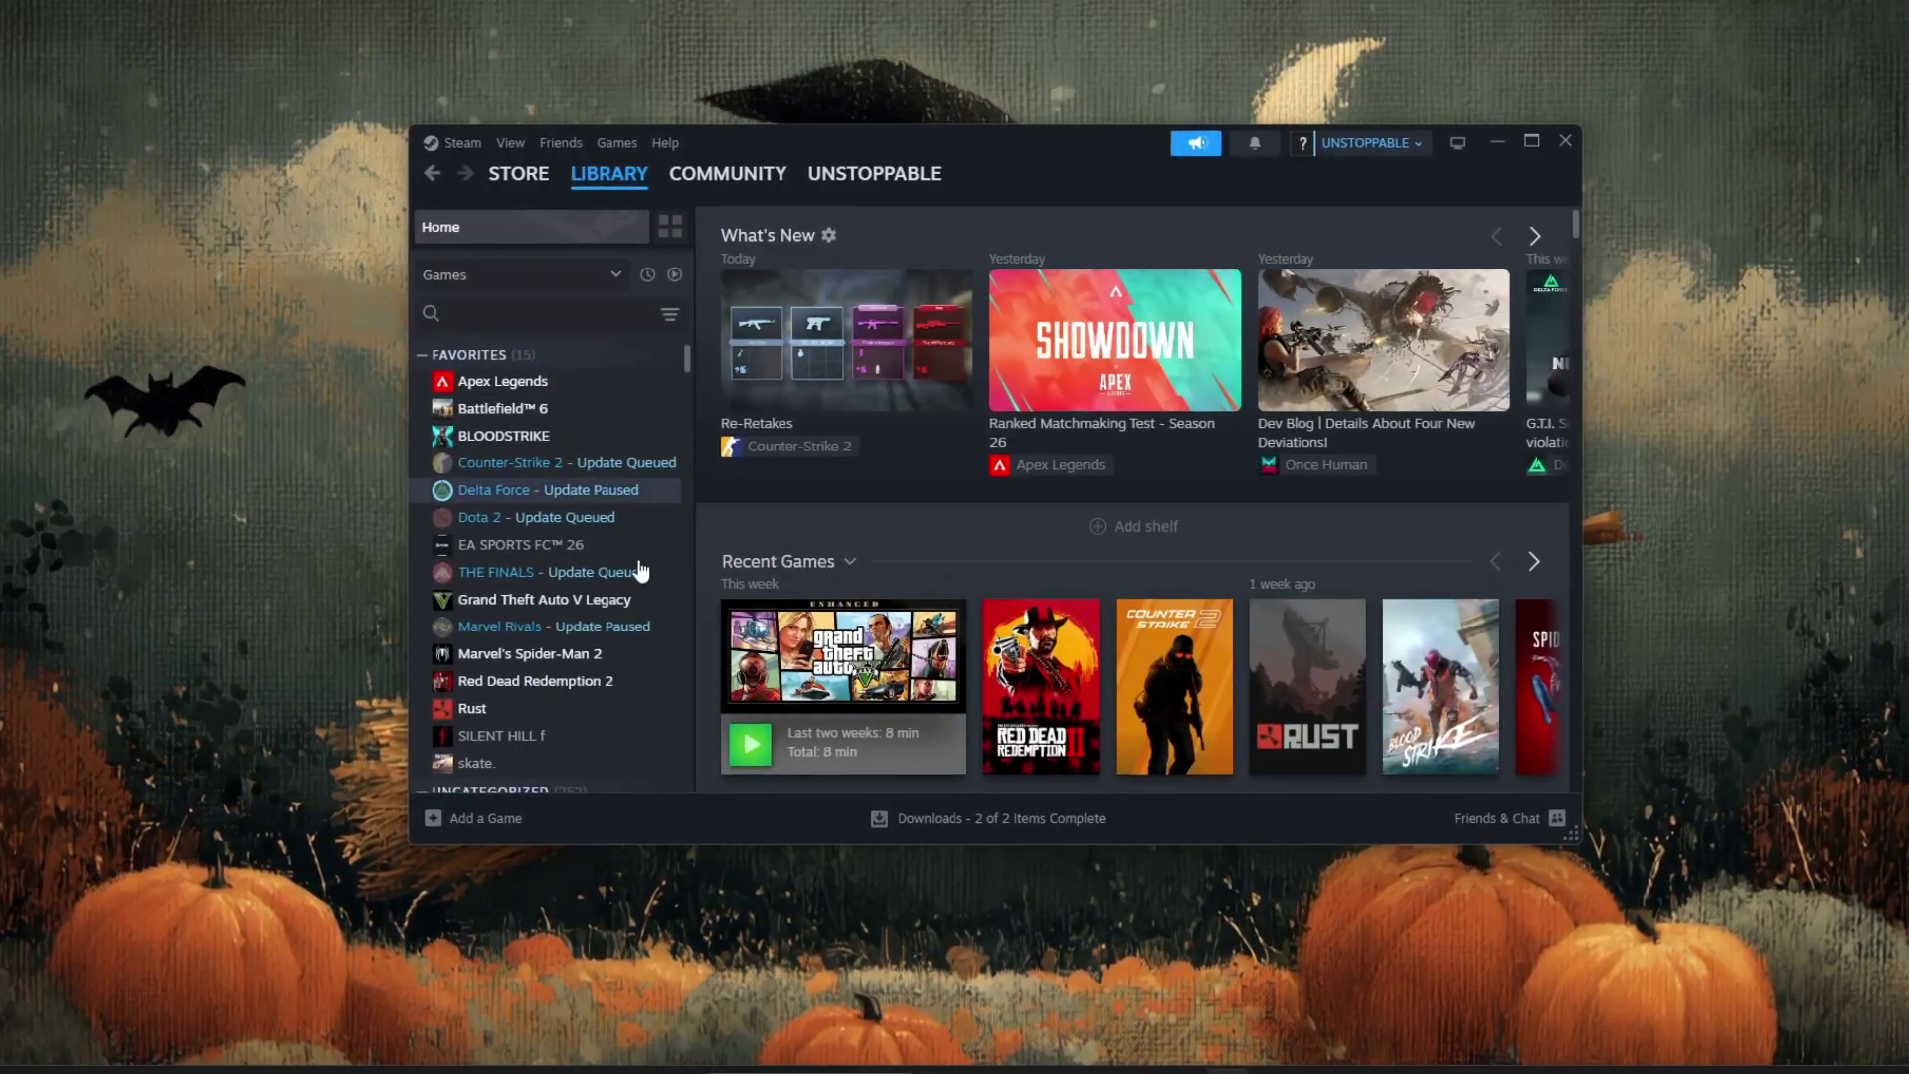
{"action": "left_click", "coordinate": [467, 709]}
{"action": "scroll", "coordinate": [470, 694], "scroll_direction": "down", "scroll_amount": 1}
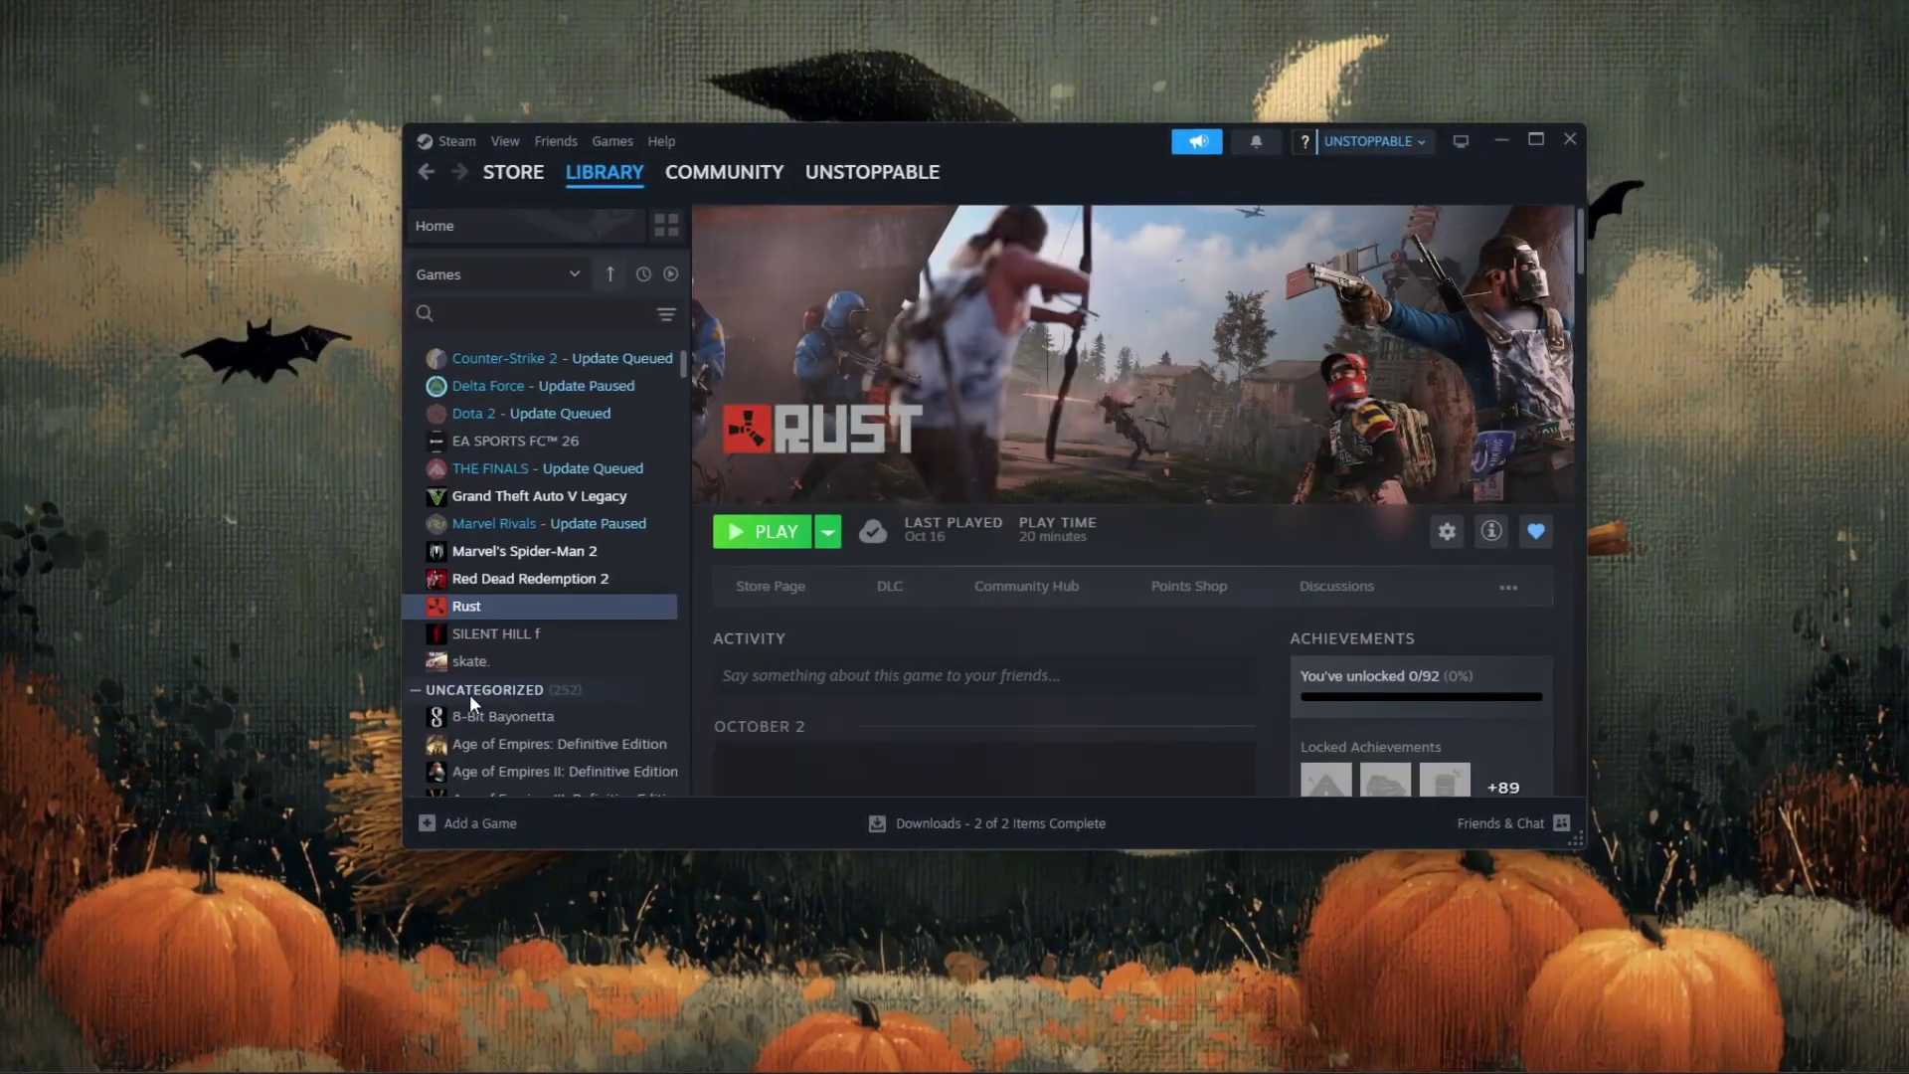
Open Rust's install folder via Properties > Installed Files > Browse.
{"action": "right_click", "coordinate": [478, 608]}
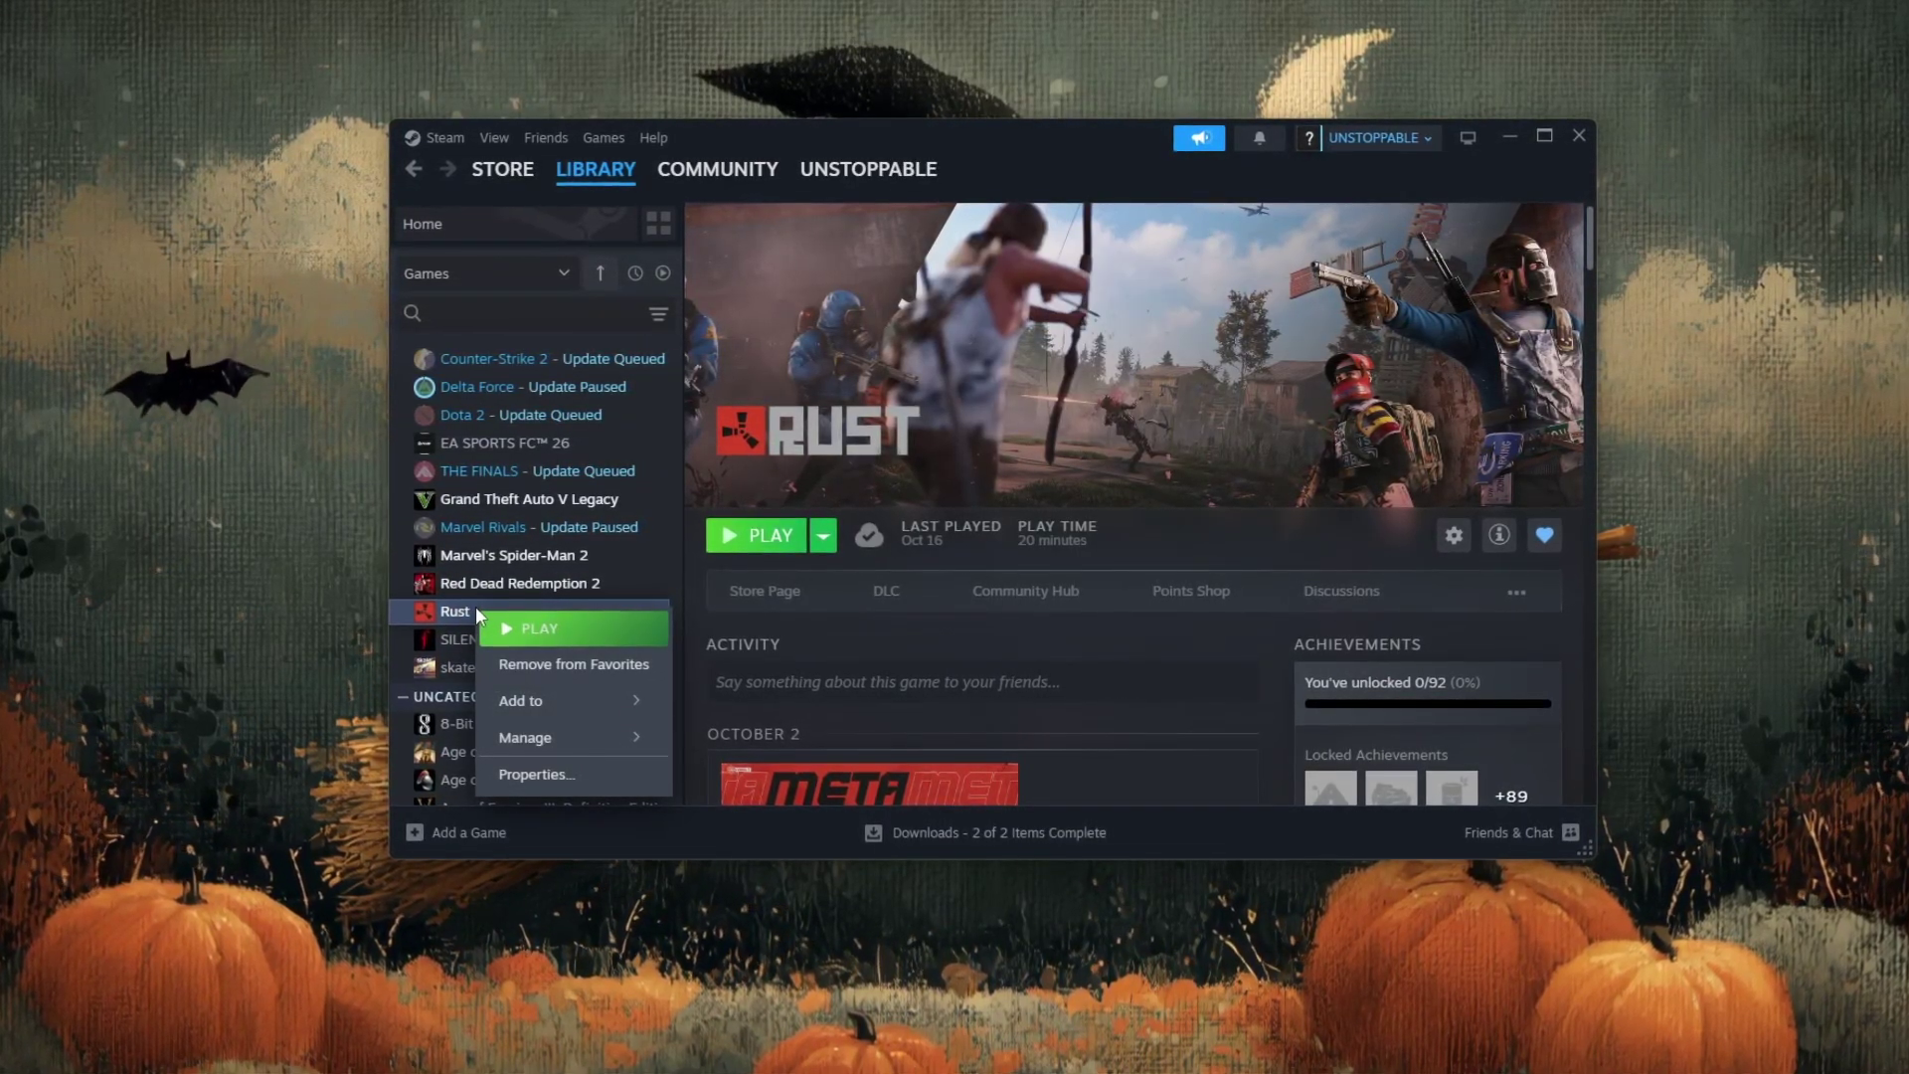
{"action": "mouse_move", "coordinate": [515, 693]}
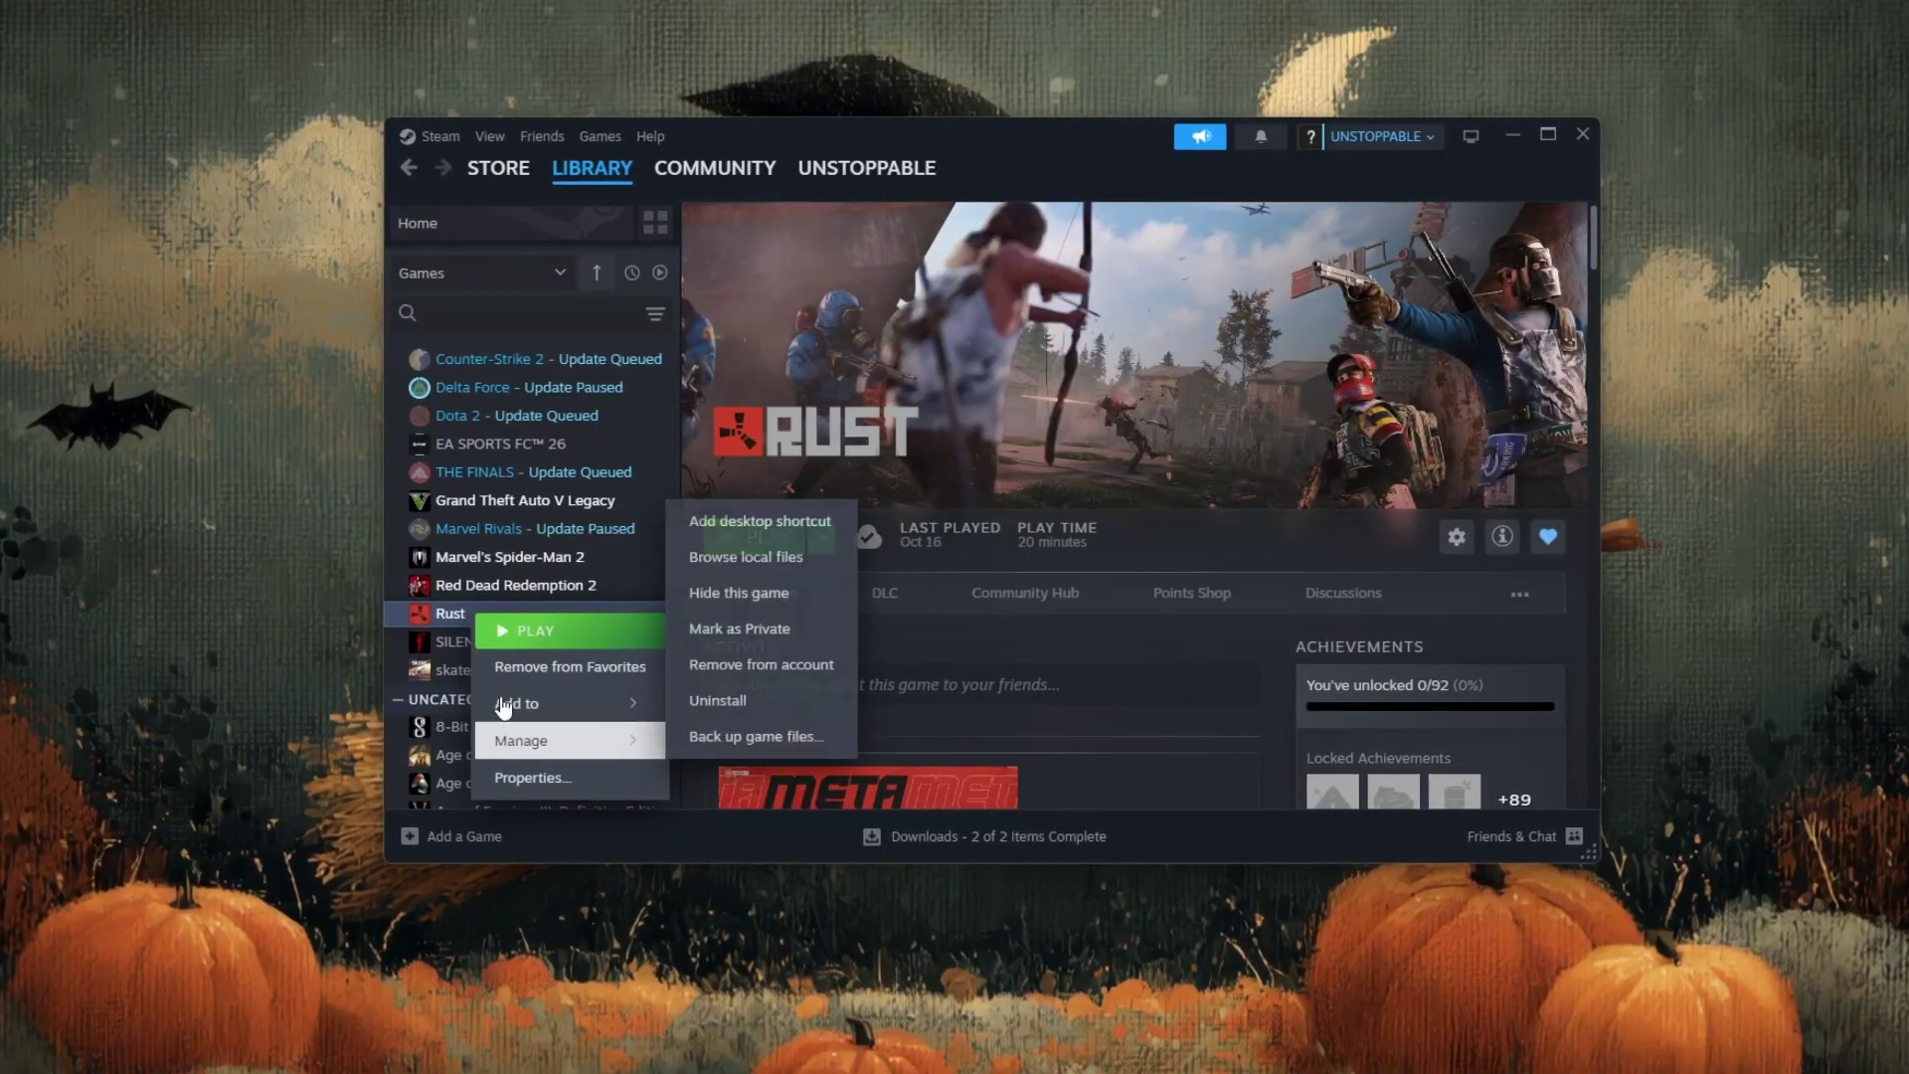
{"action": "left_click", "coordinate": [541, 785]}
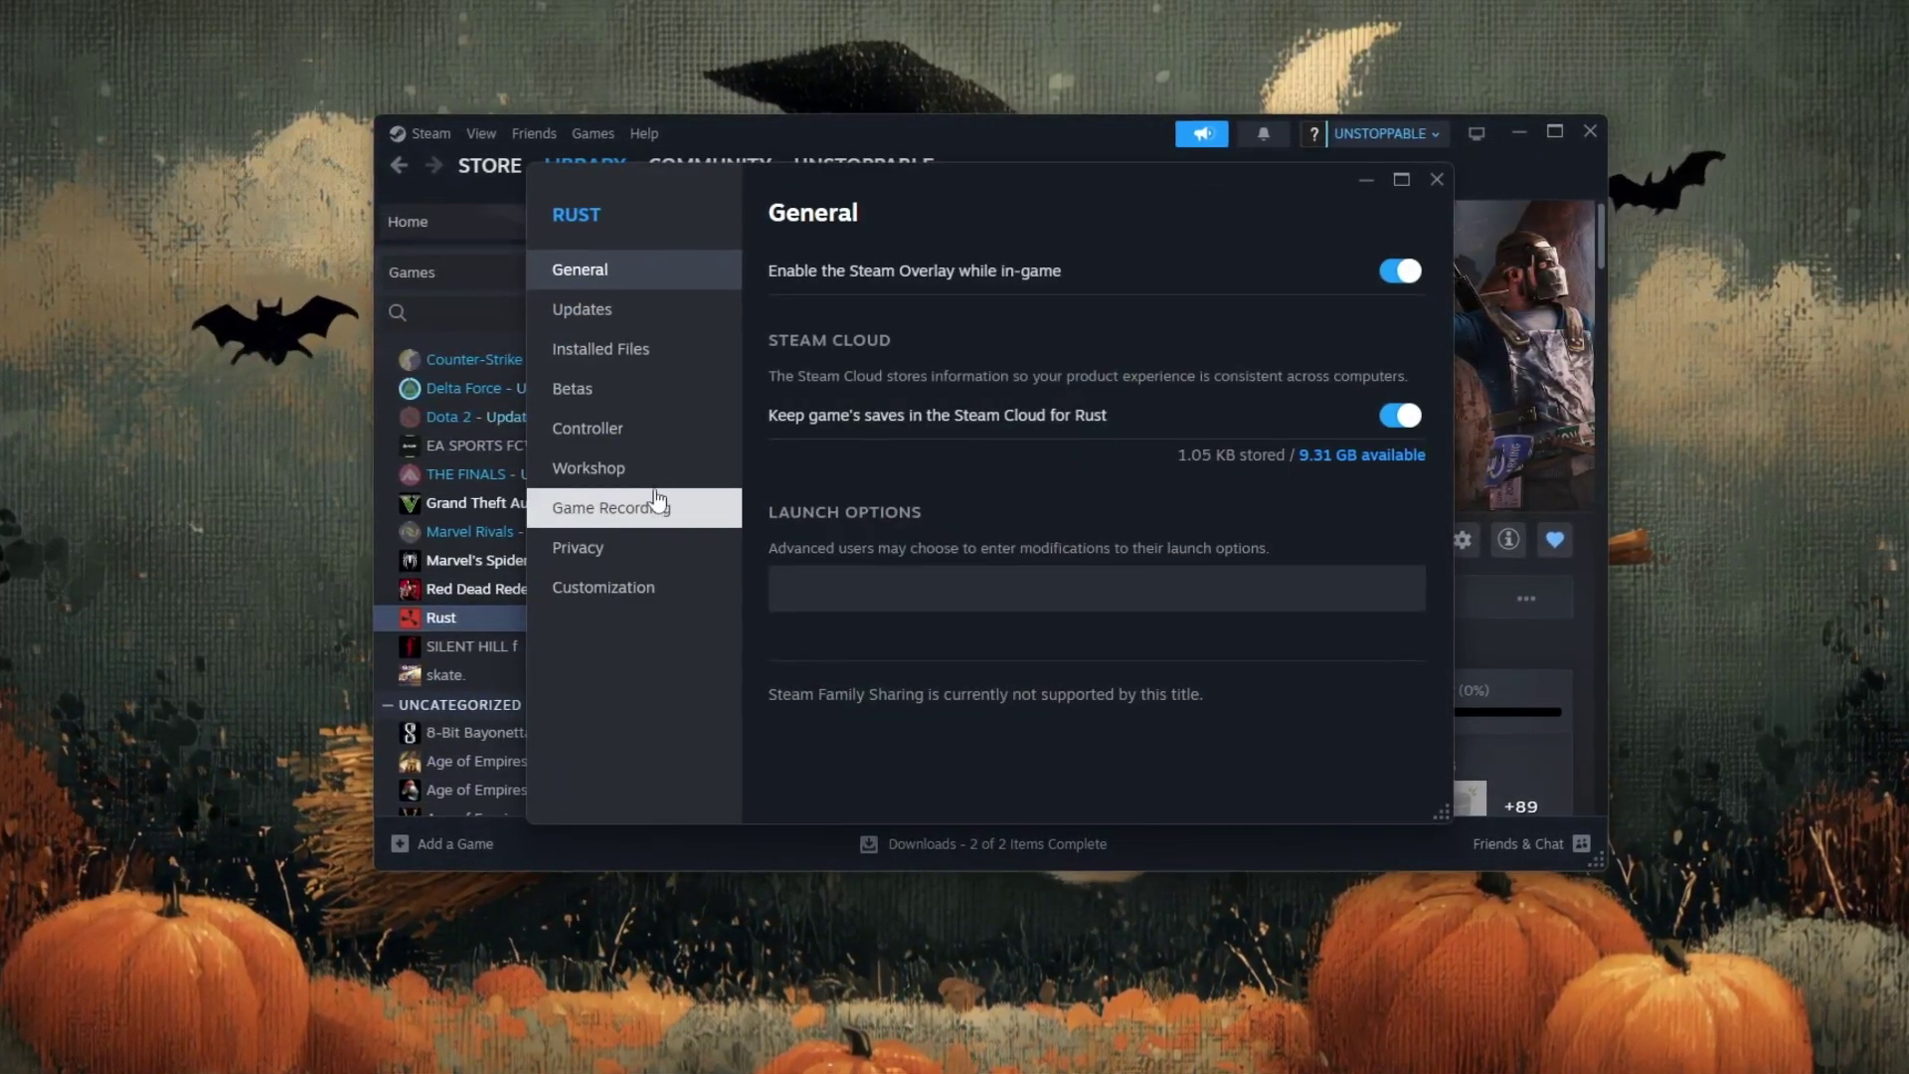
{"action": "left_click", "coordinate": [577, 360]}
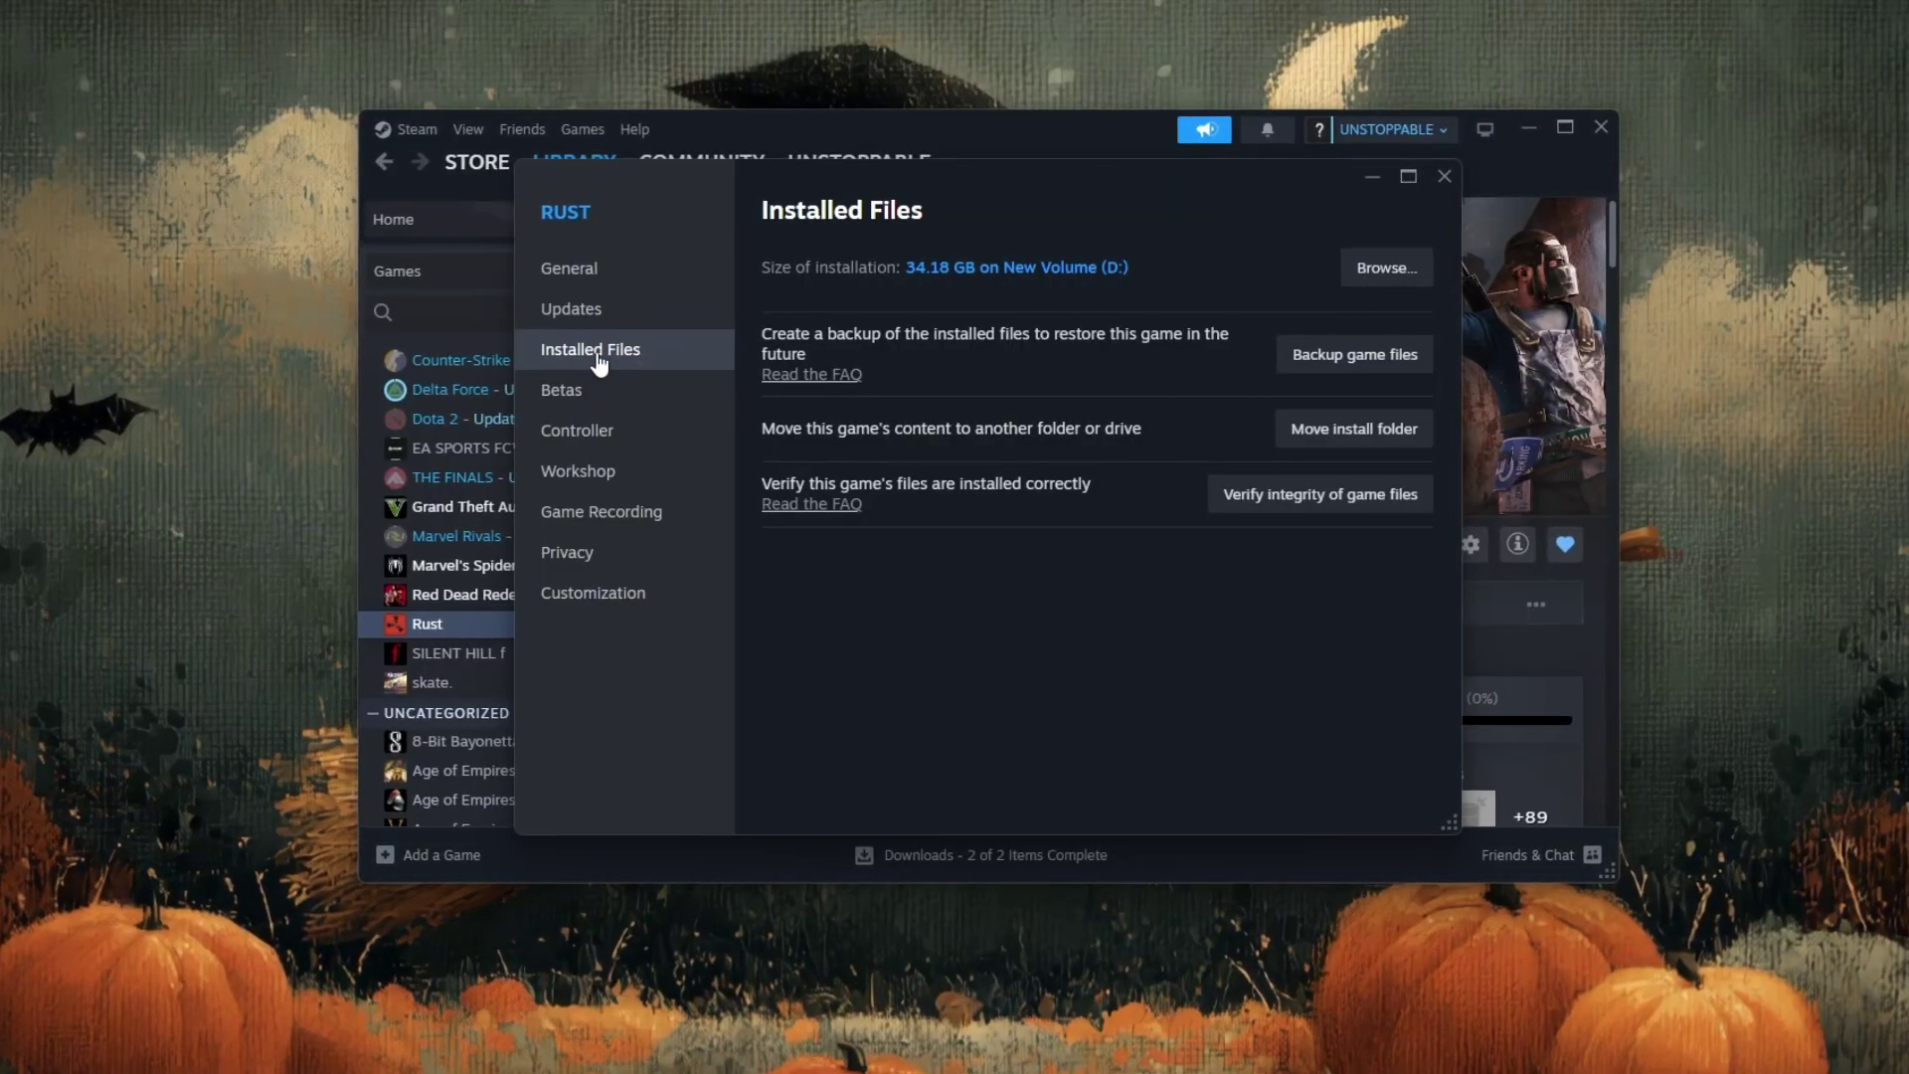
{"action": "left_click", "coordinate": [1392, 269]}
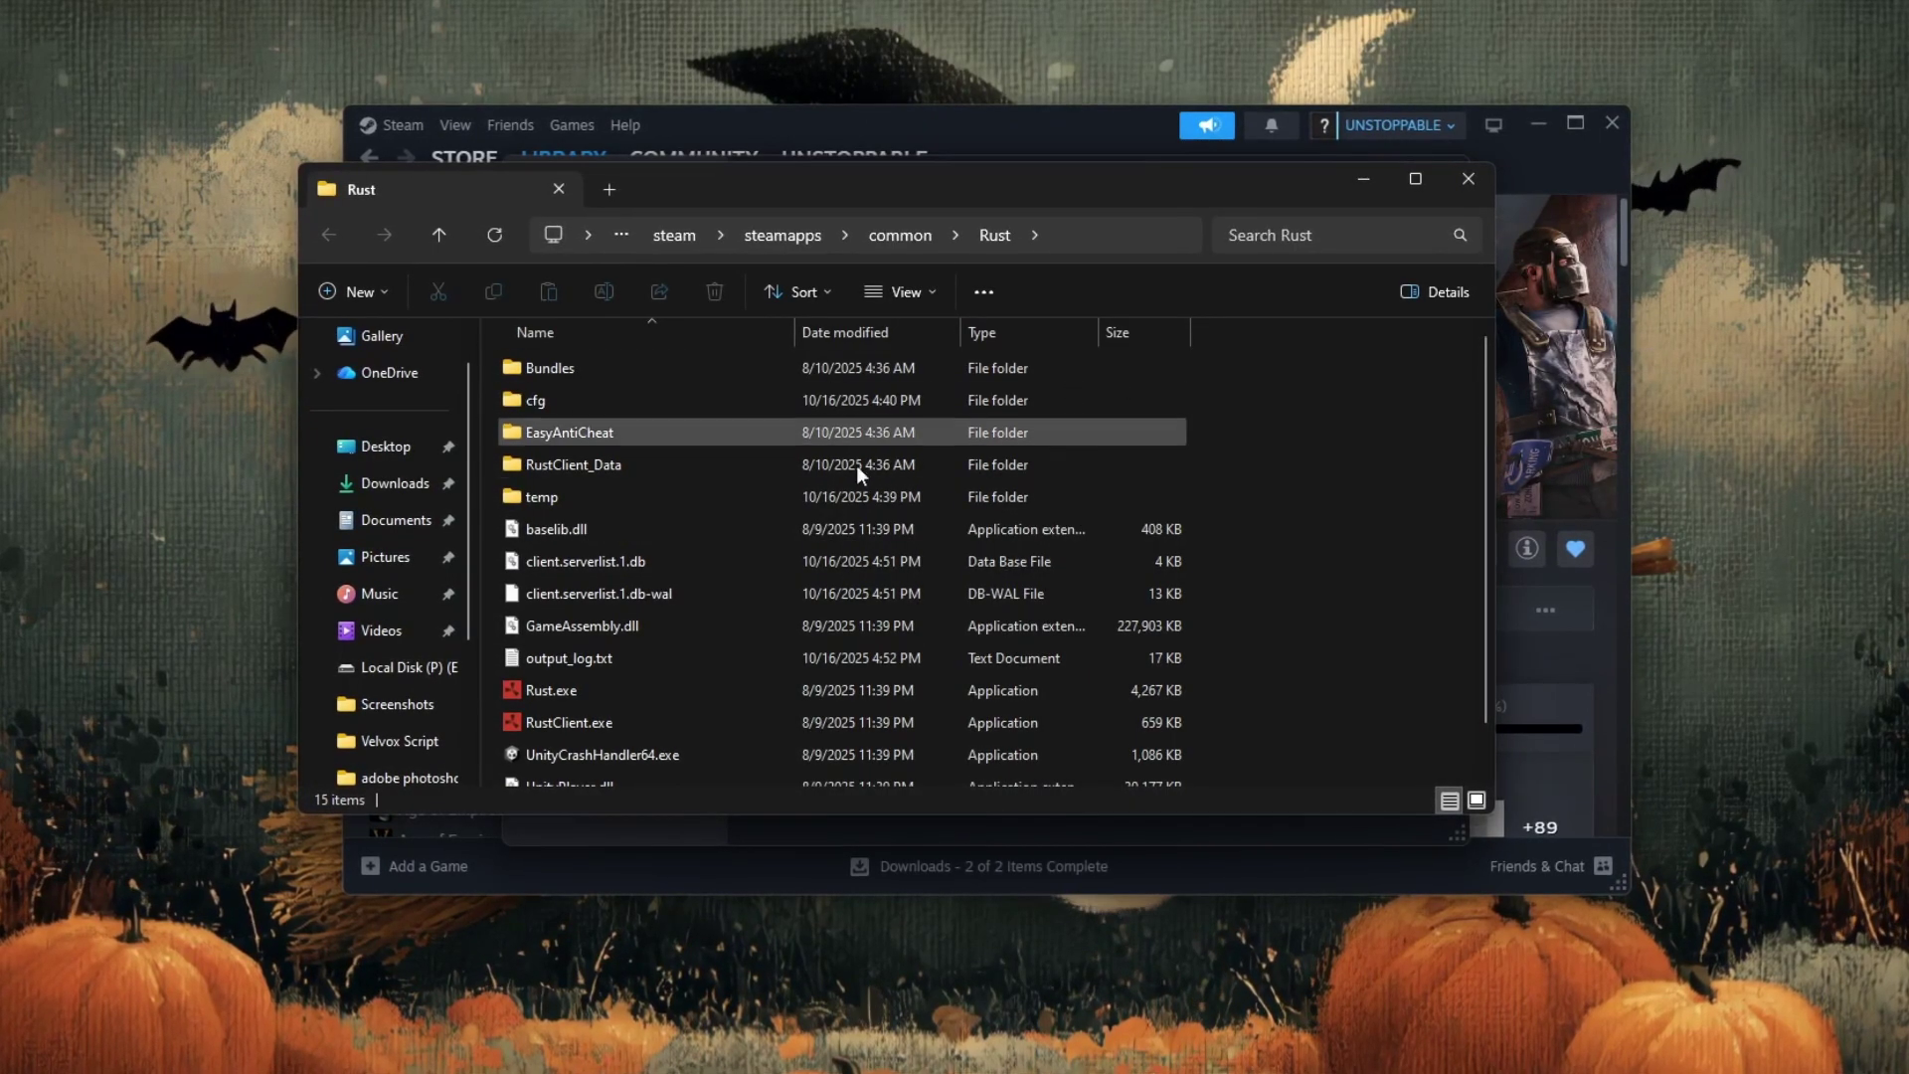
Select RustClient.exe in the Rust folder and bring up its context menu.
{"action": "scroll", "coordinate": [701, 495], "scroll_direction": "down", "scroll_amount": 1}
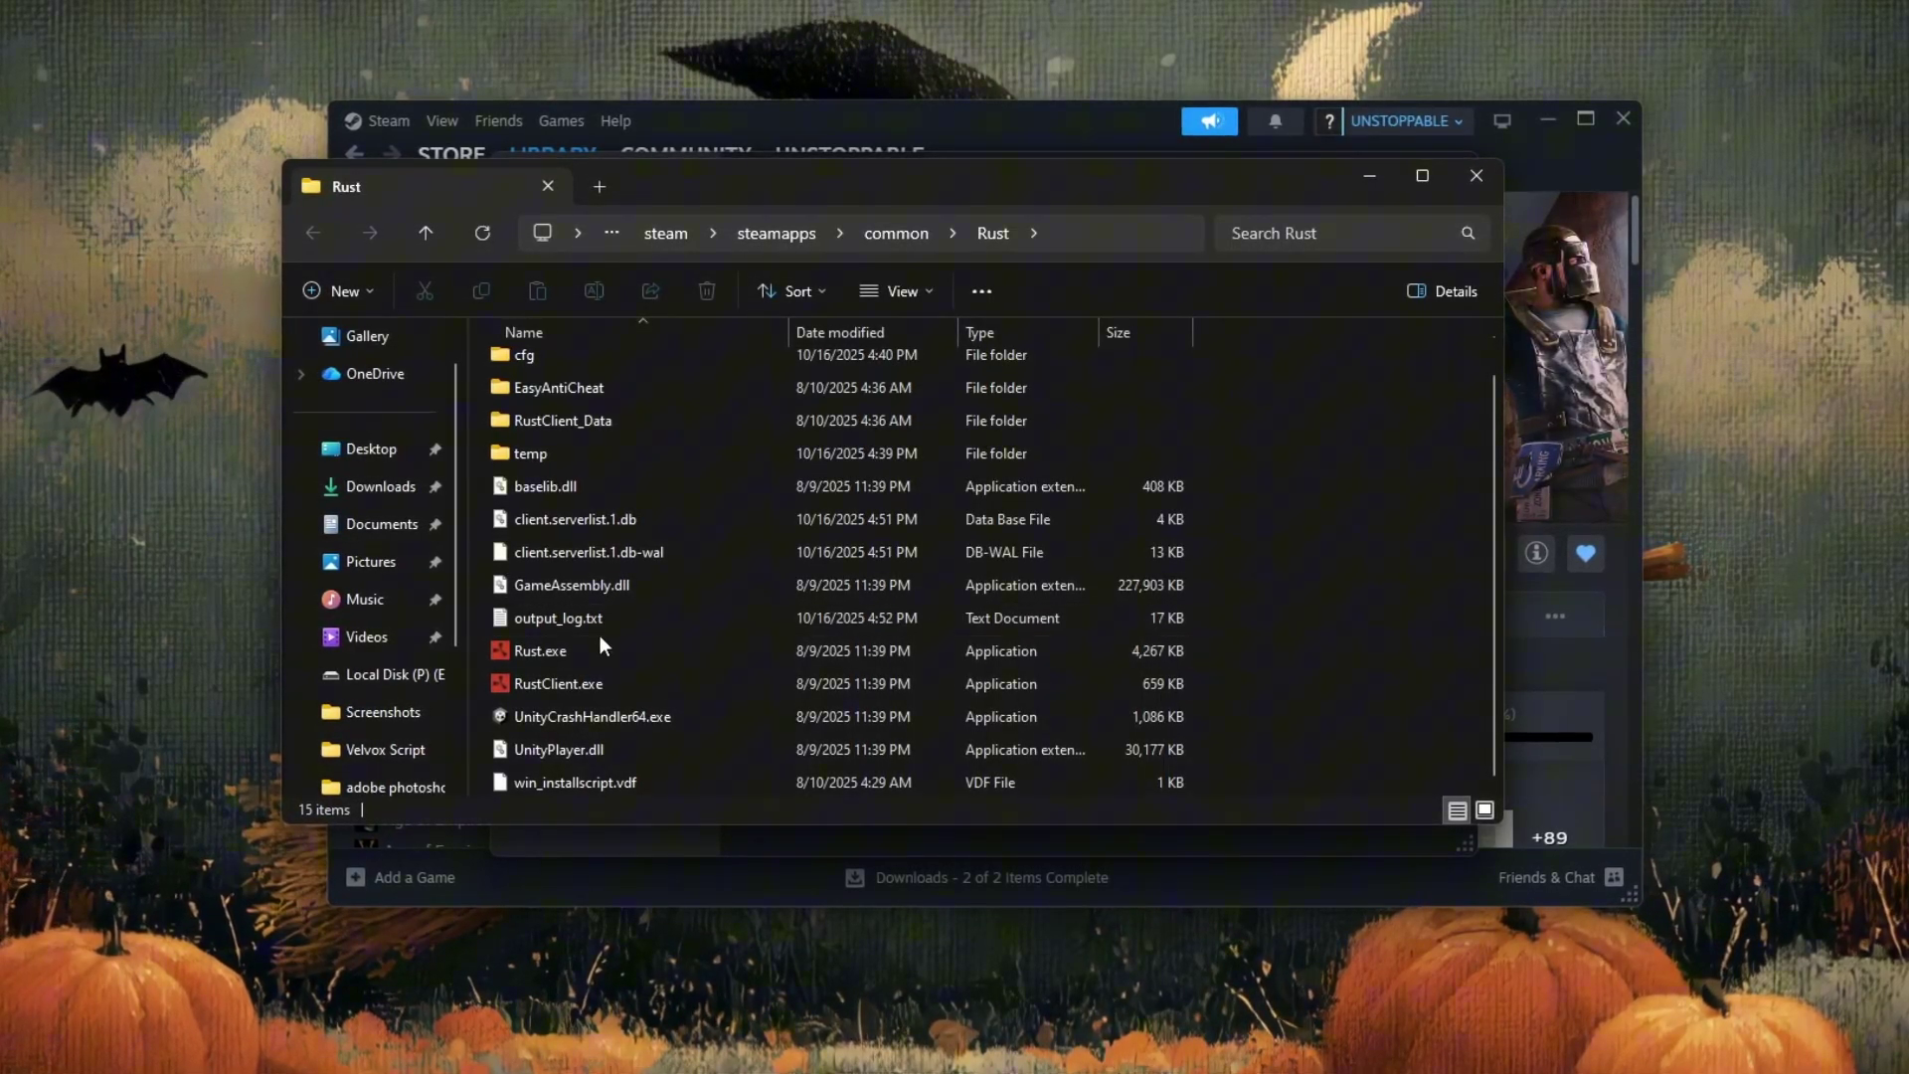
{"action": "mouse_move", "coordinate": [531, 660]}
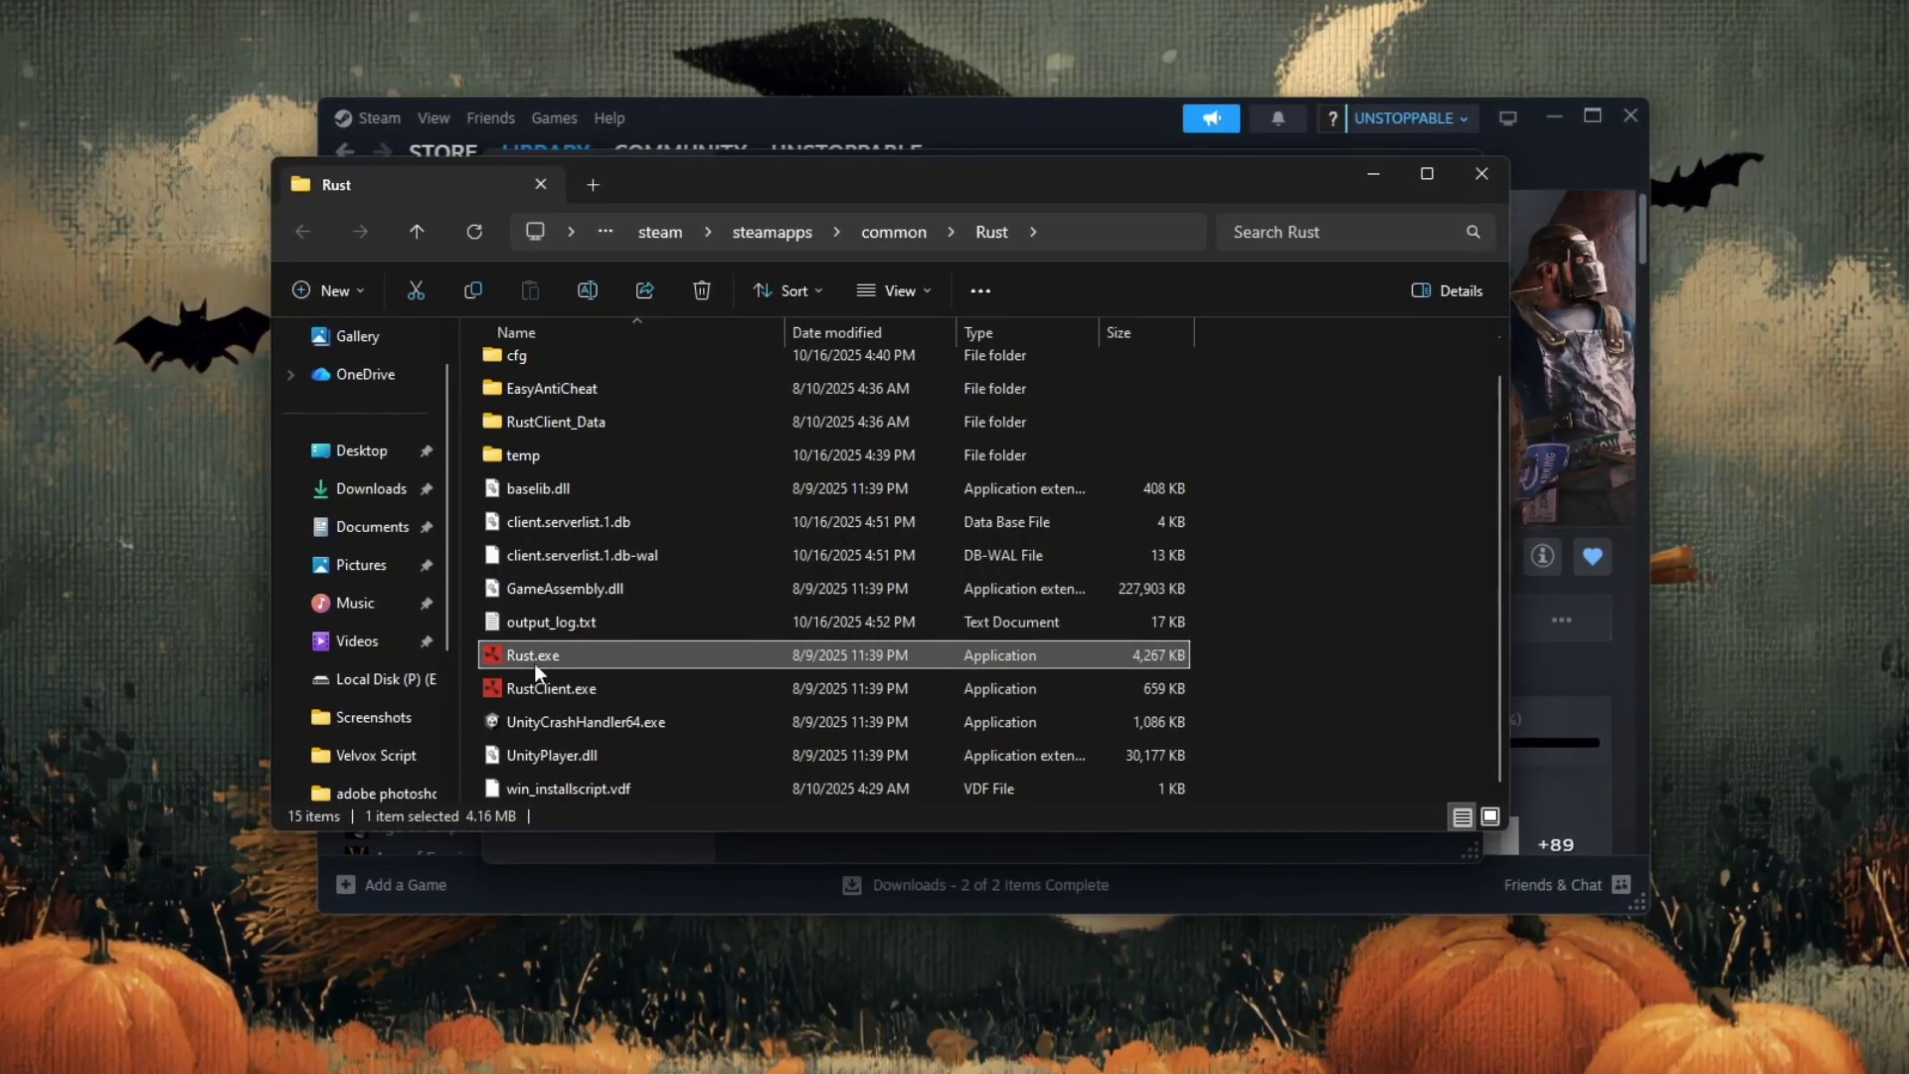
{"action": "left_click", "coordinate": [502, 688]}
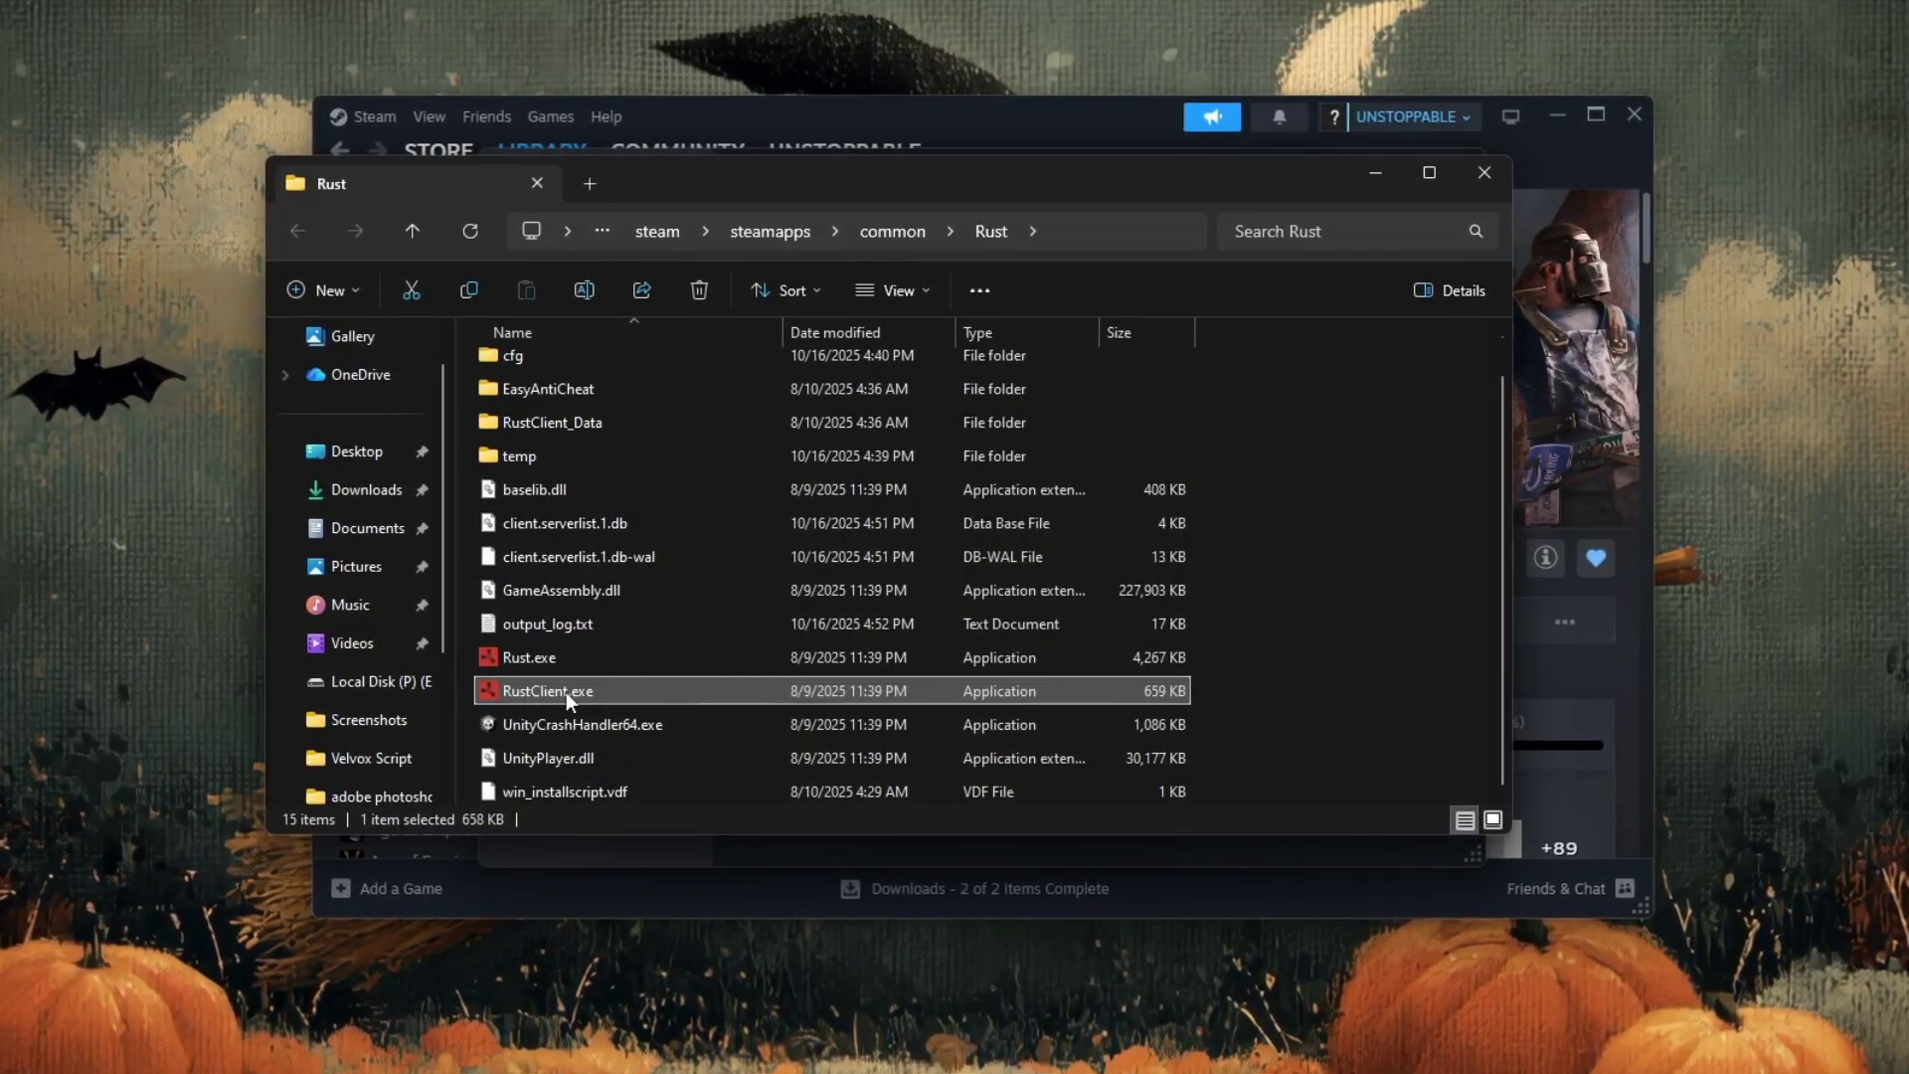
{"action": "mouse_move", "coordinate": [552, 692]}
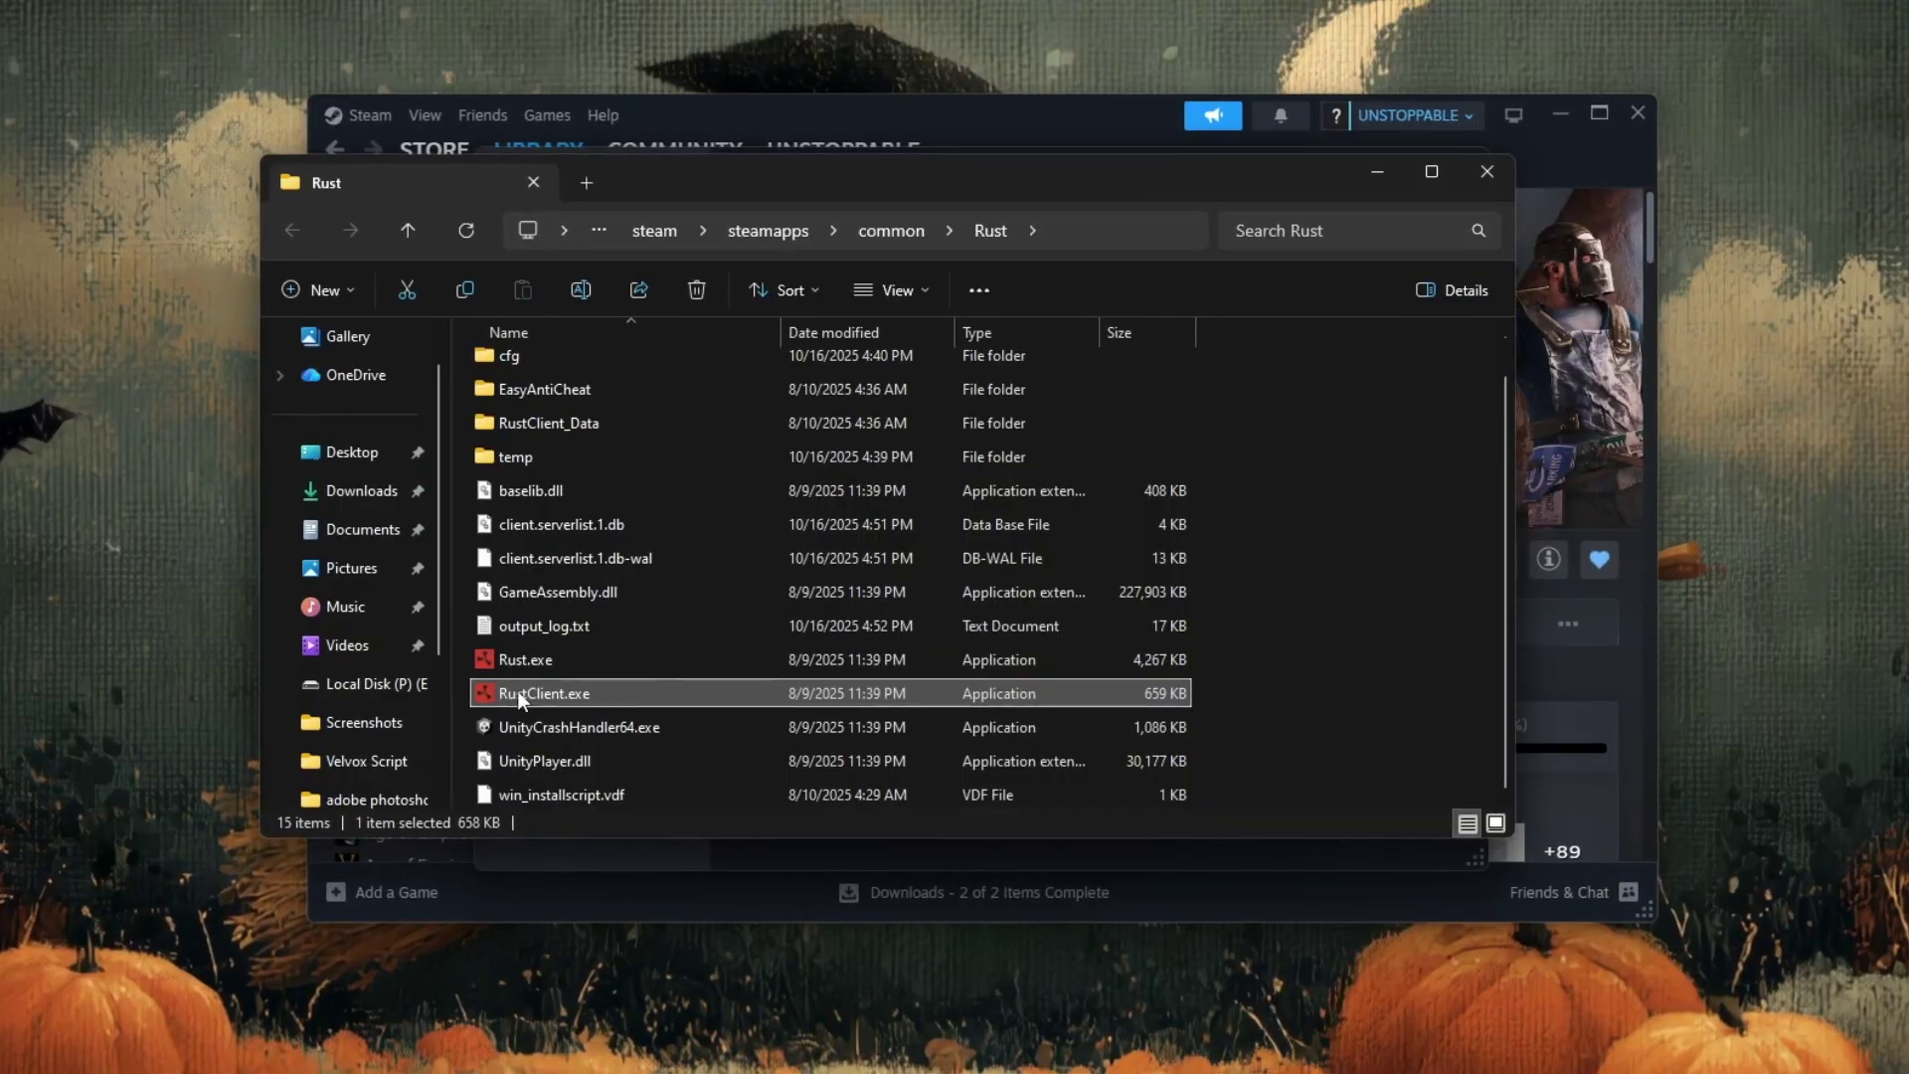
{"action": "right_click", "coordinate": [552, 696]}
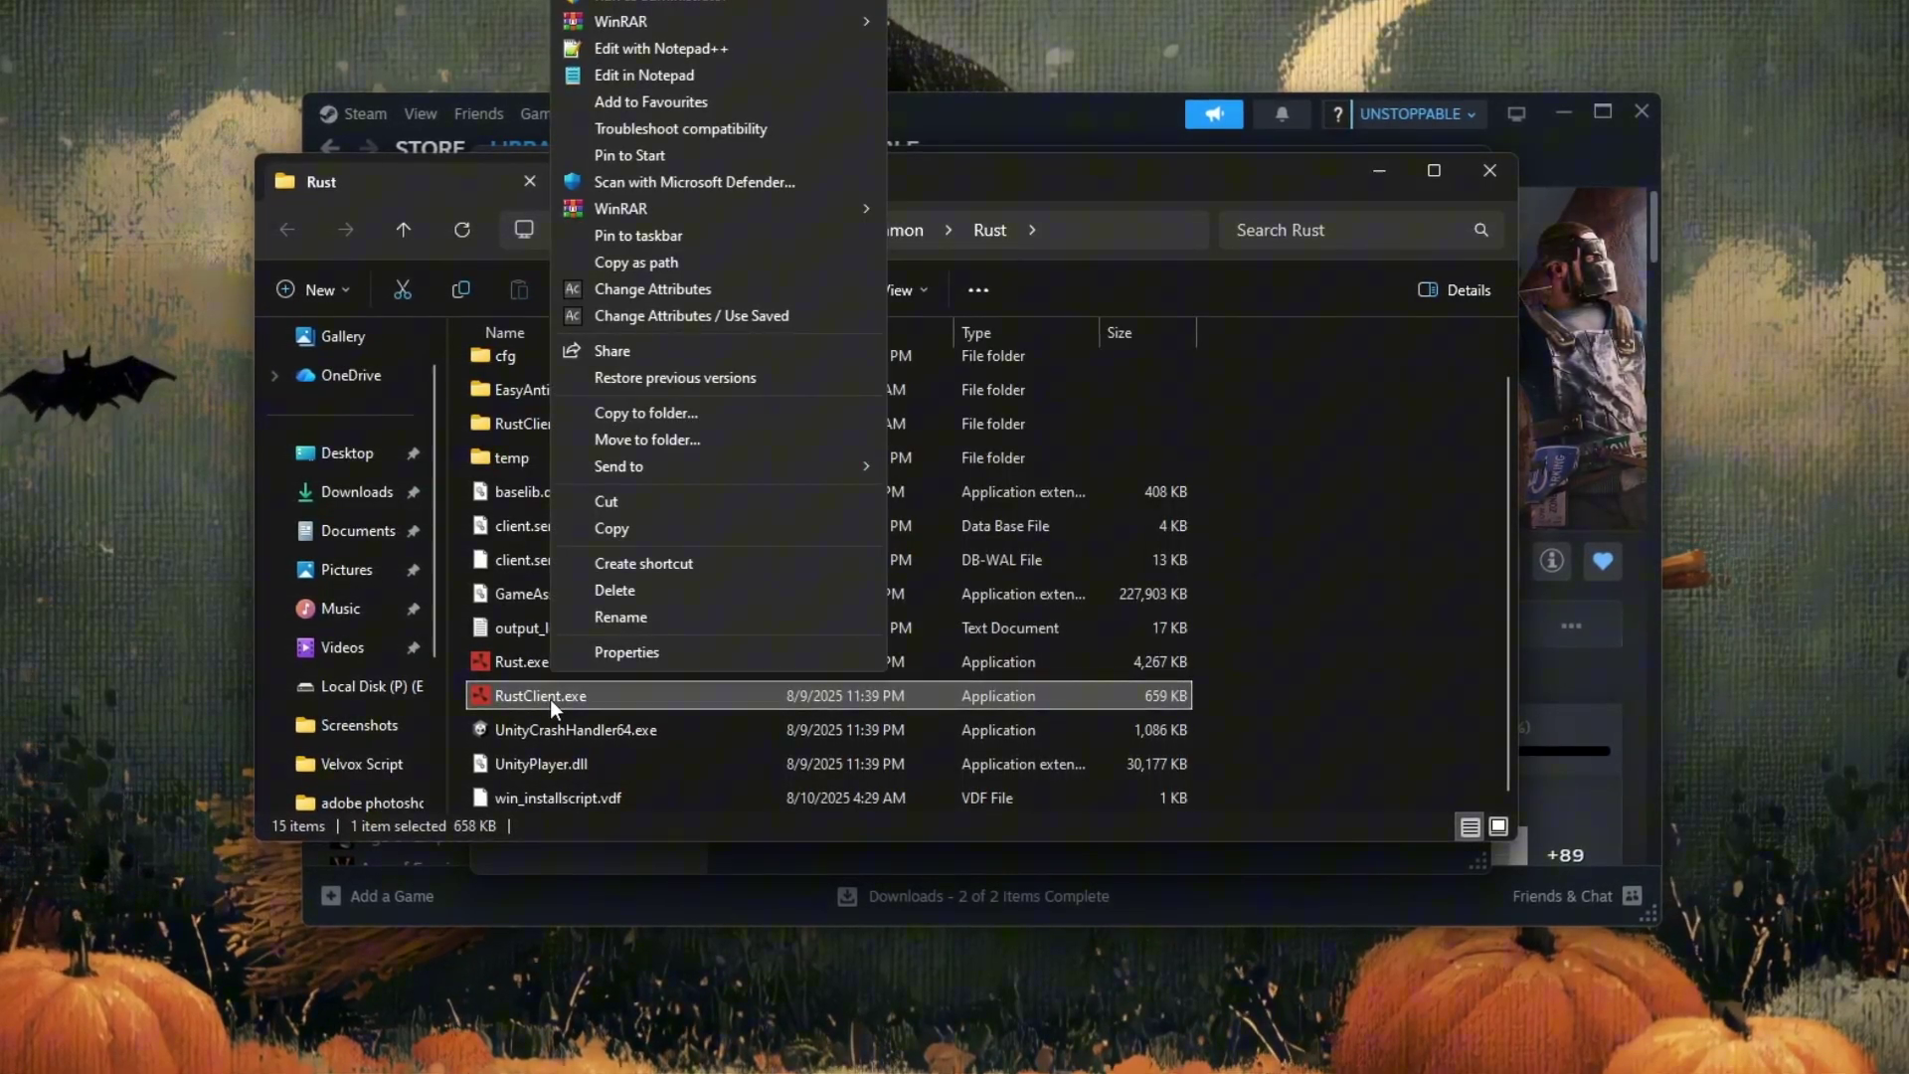
Disable full-screen optimisations on RustClient.exe's Compatibility tab, then apply and confirm.
{"action": "left_click", "coordinate": [615, 652]}
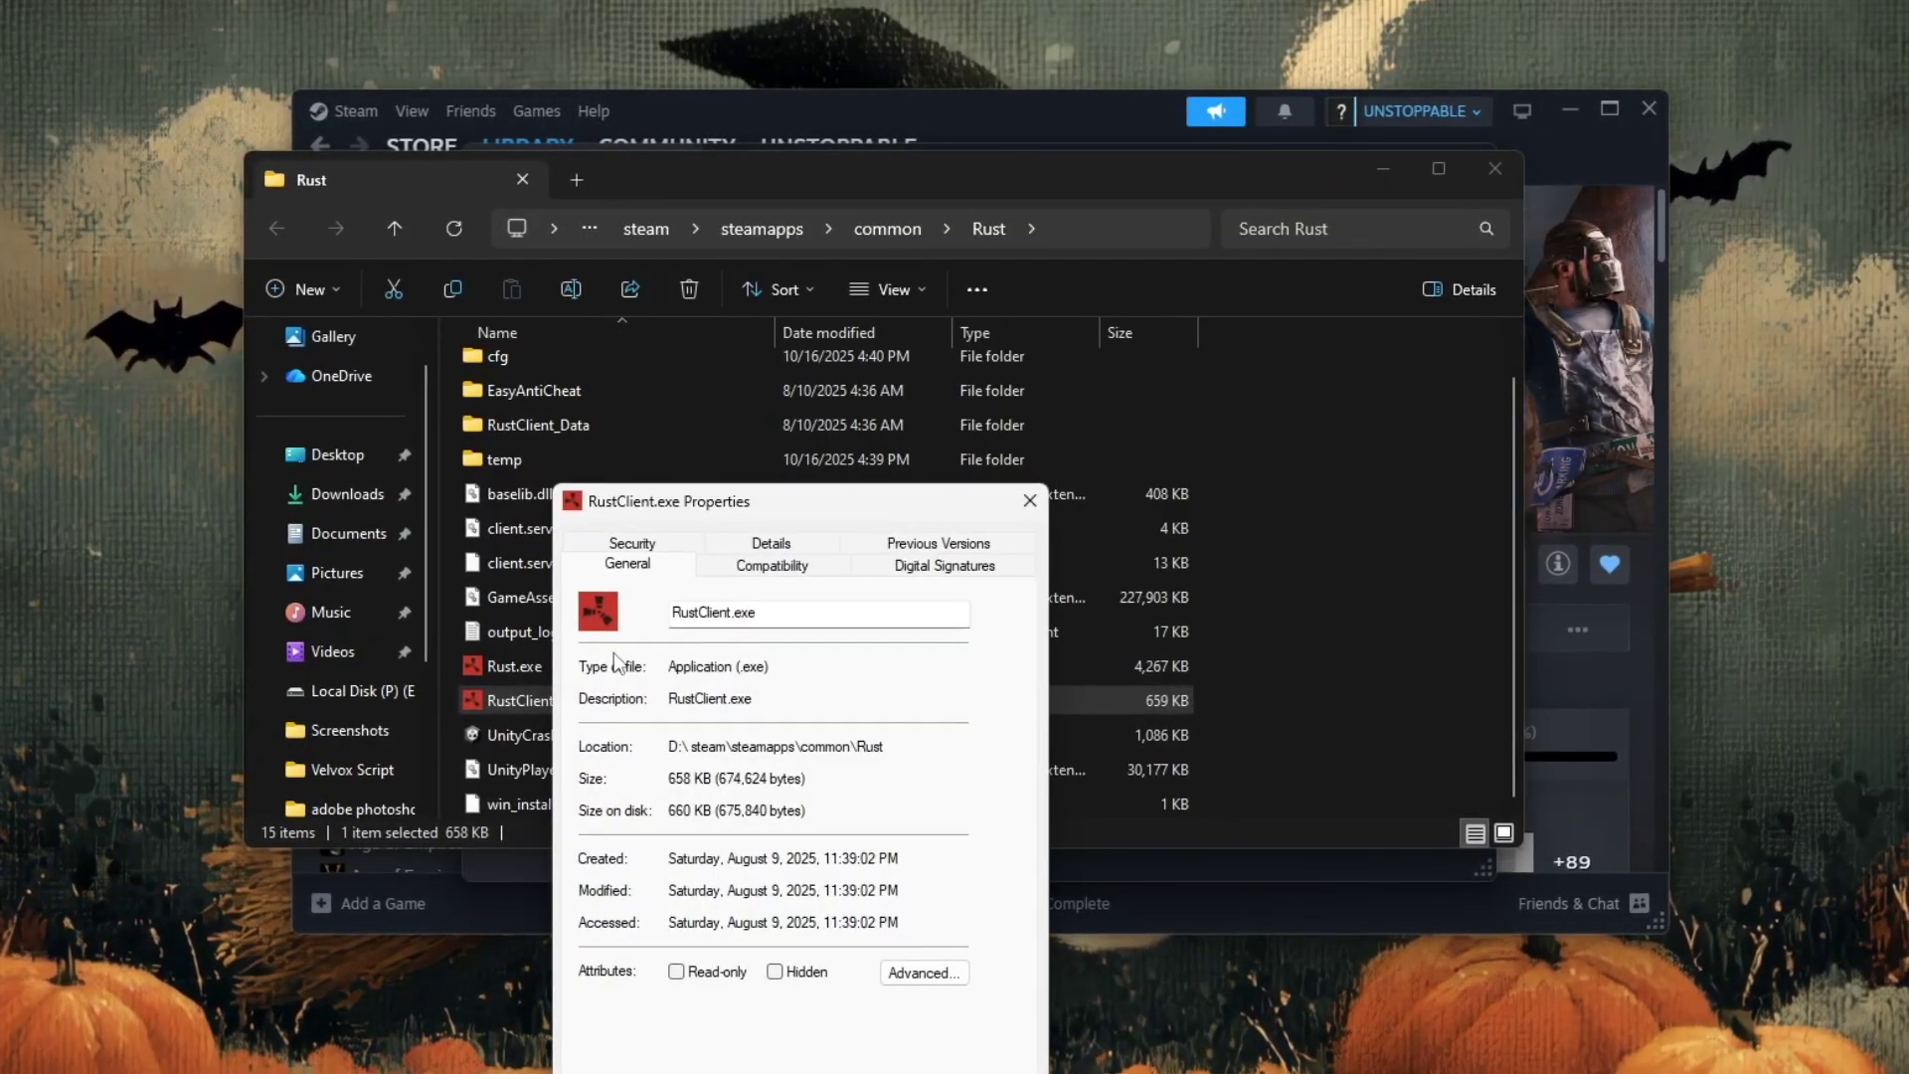
{"action": "left_click_drag", "start_coordinate": [746, 502], "coordinate": [791, 281]}
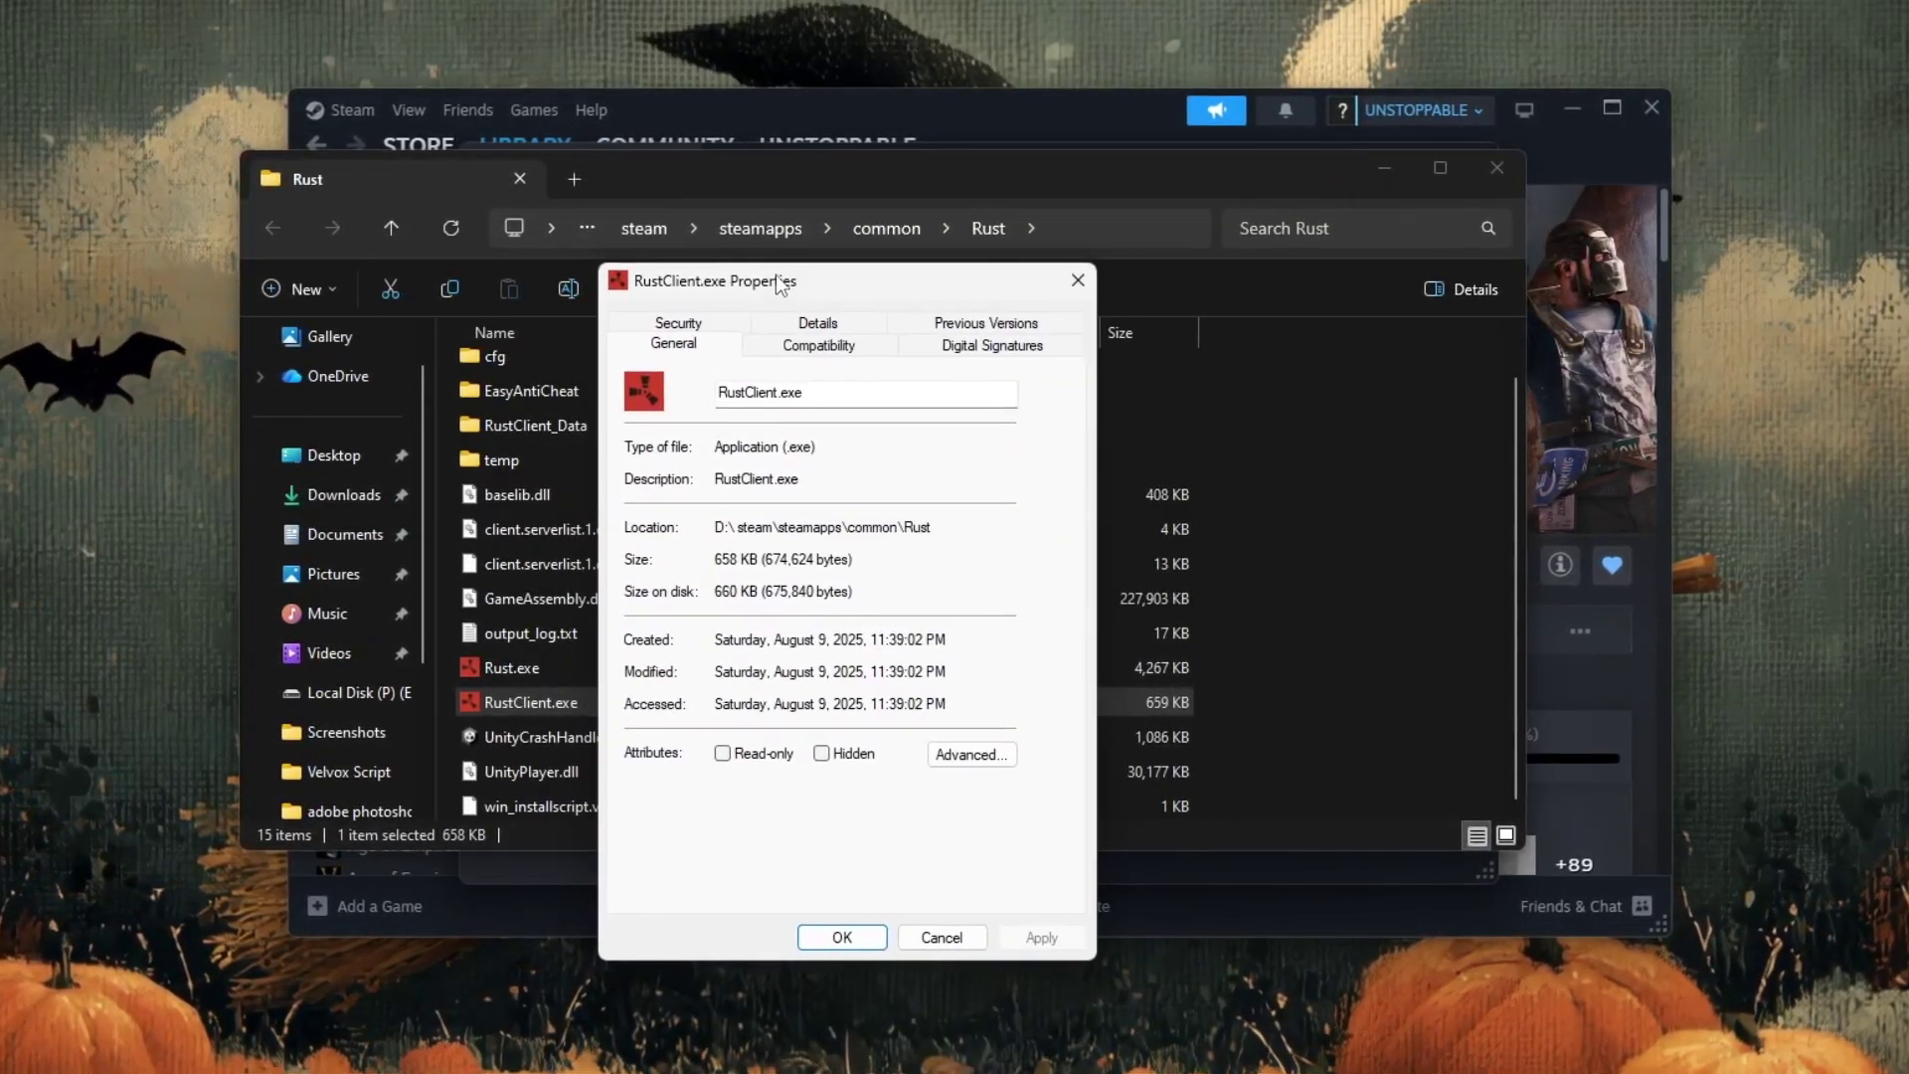
{"action": "left_click", "coordinate": [804, 354]}
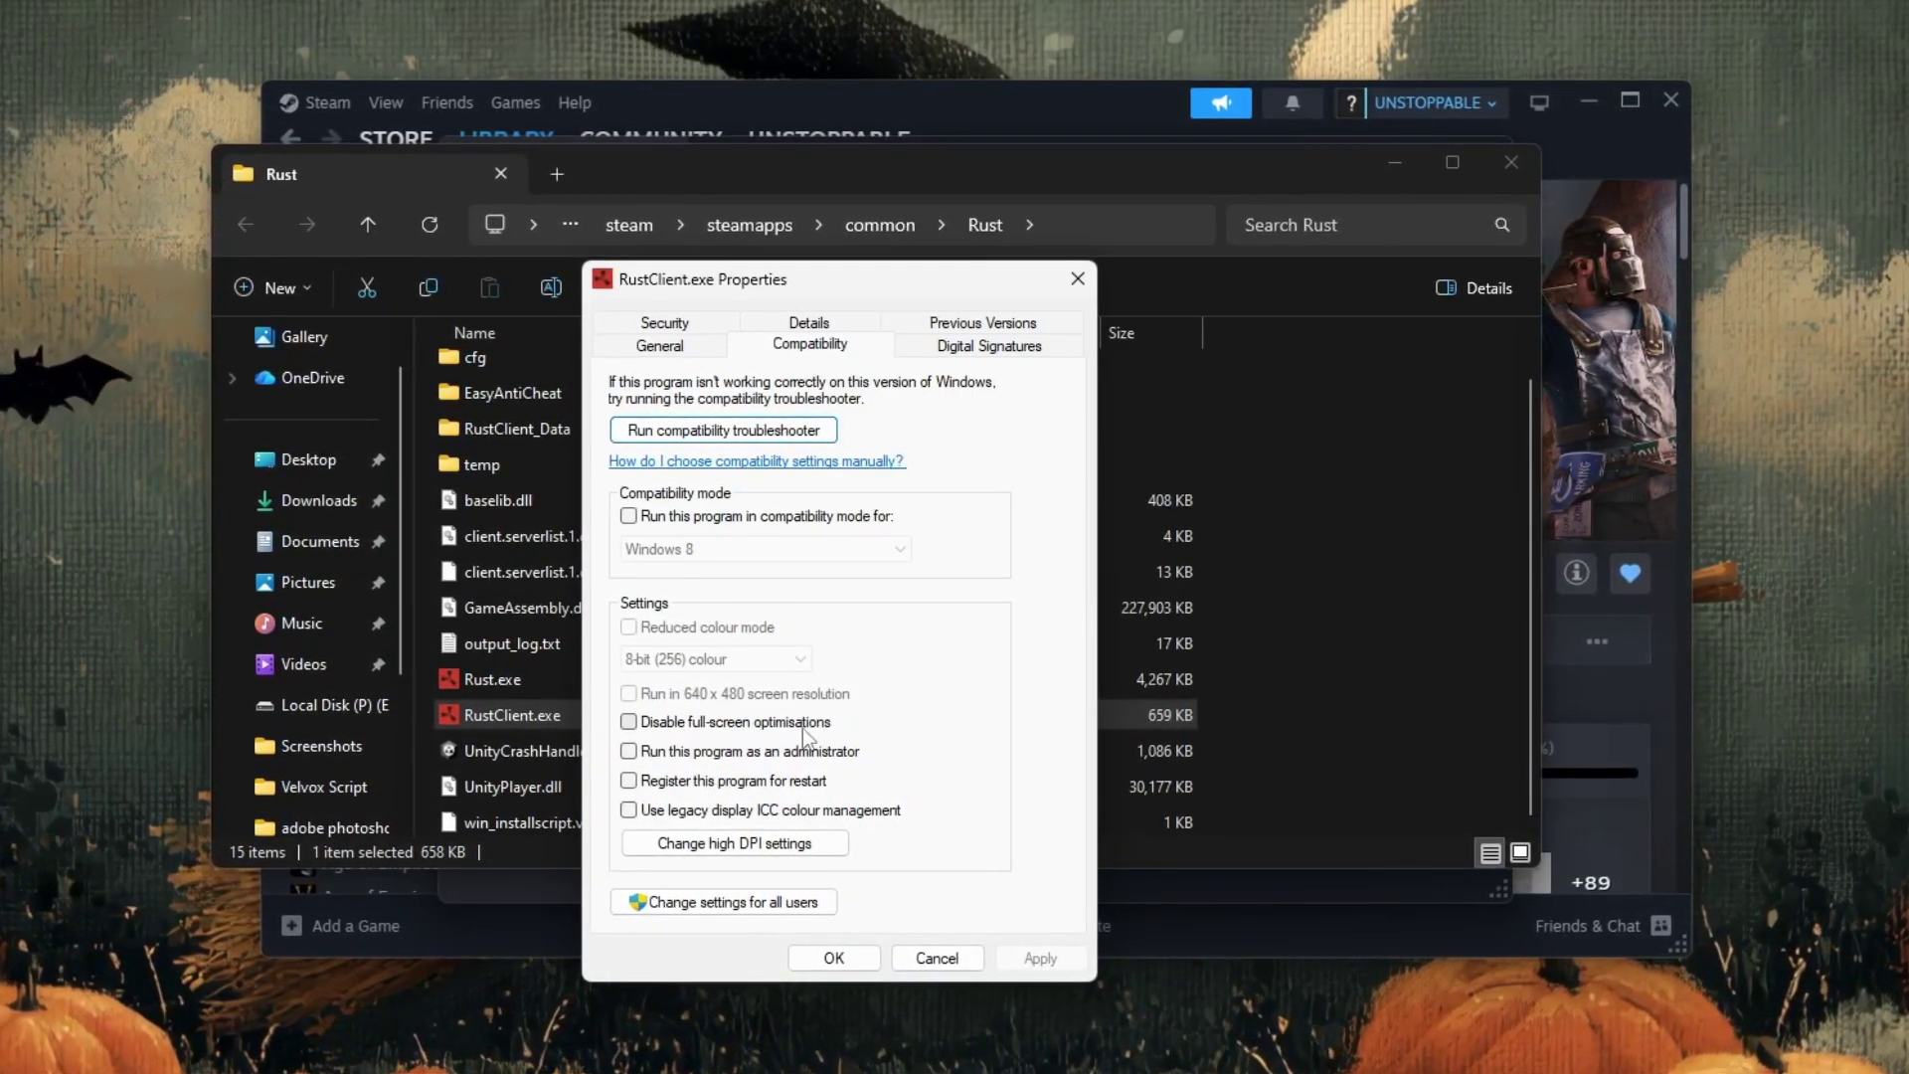
{"action": "left_click", "coordinate": [658, 725]}
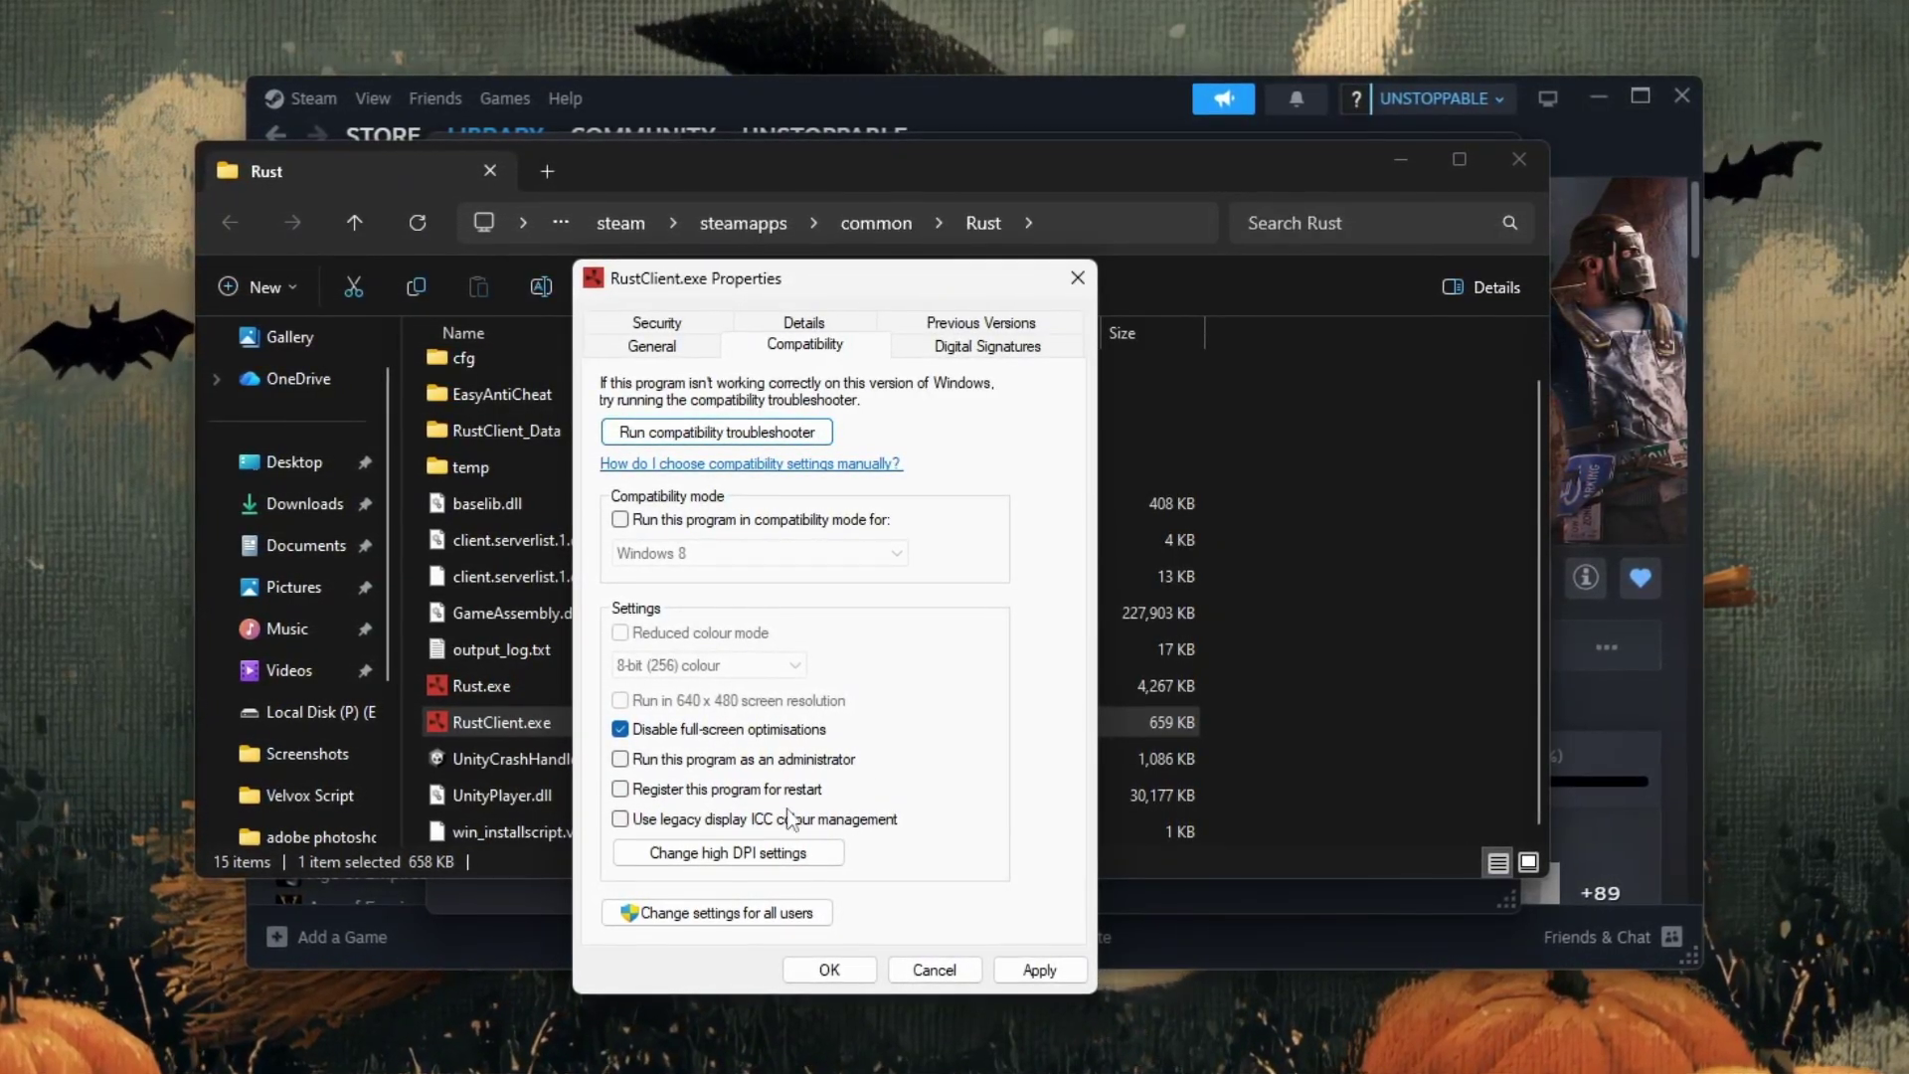
{"action": "left_click", "coordinate": [1039, 970]}
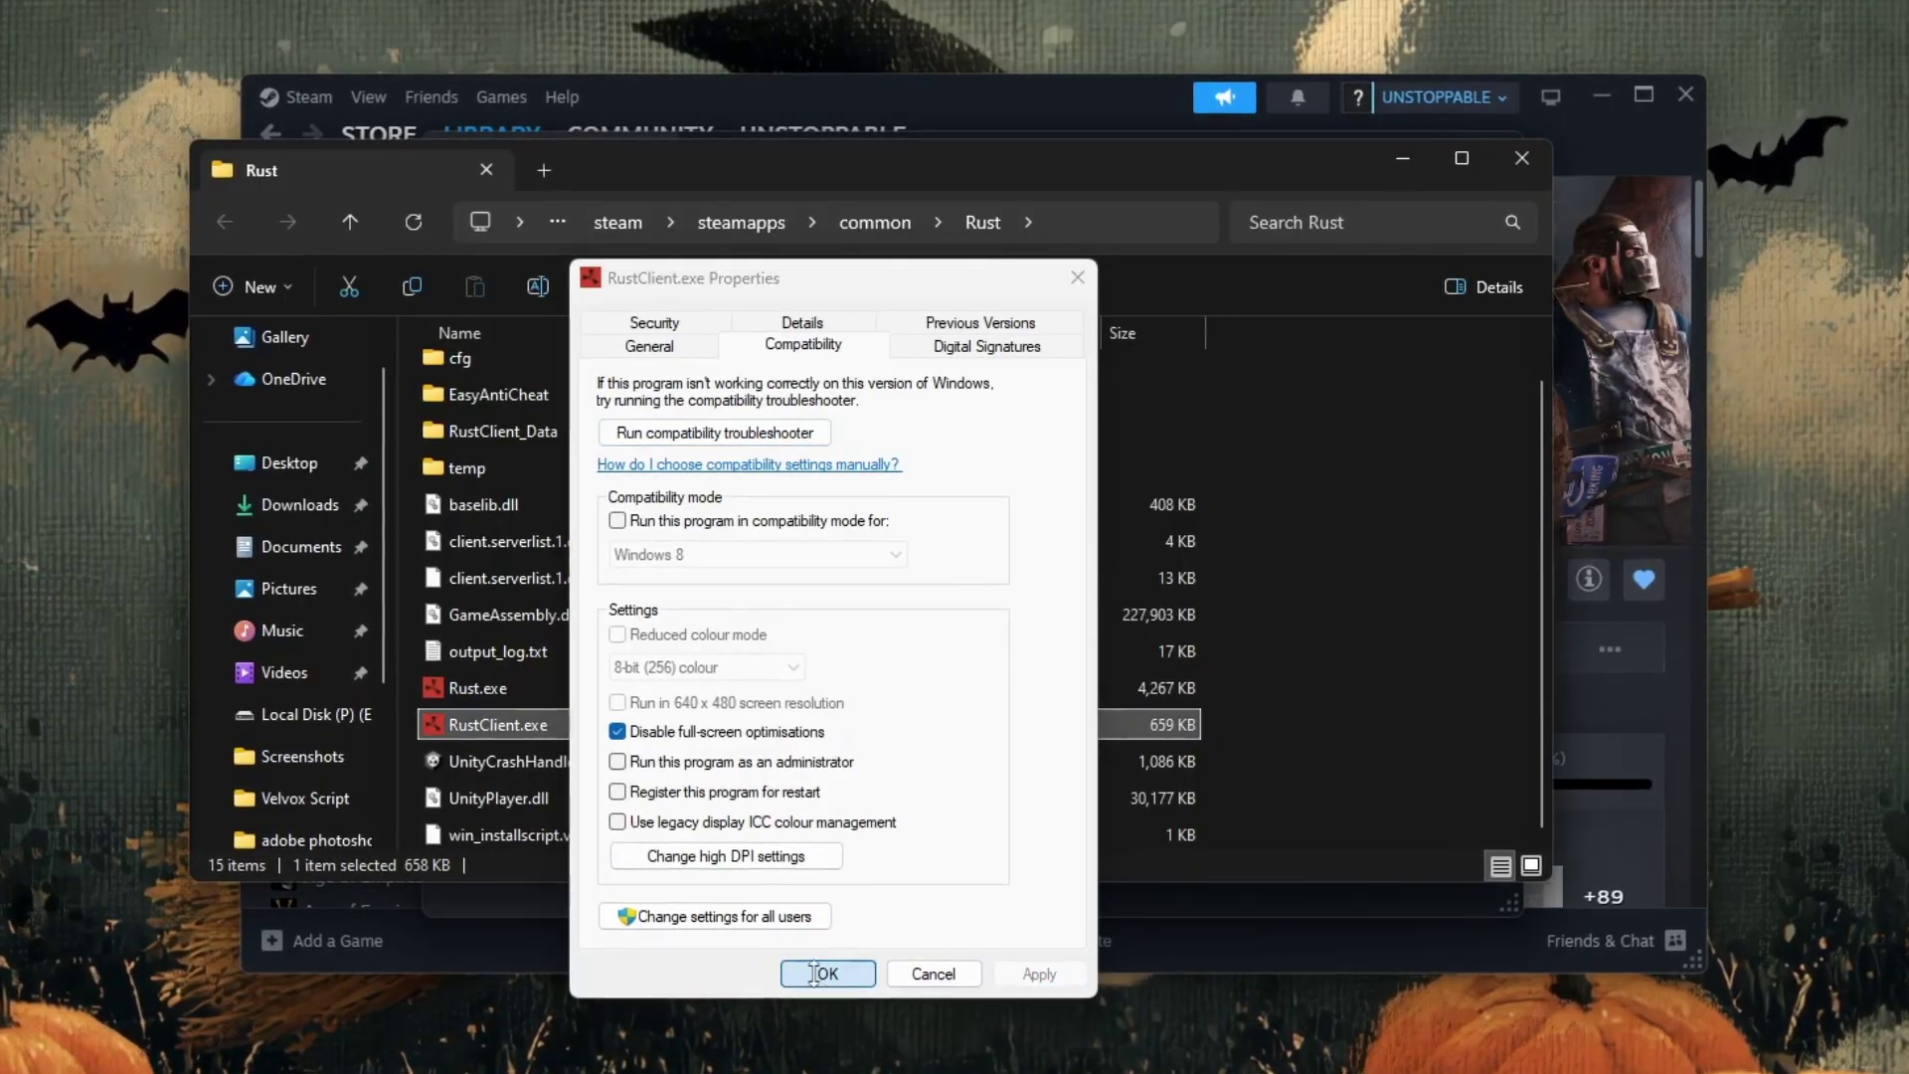
{"action": "left_click", "coordinate": [825, 974]}
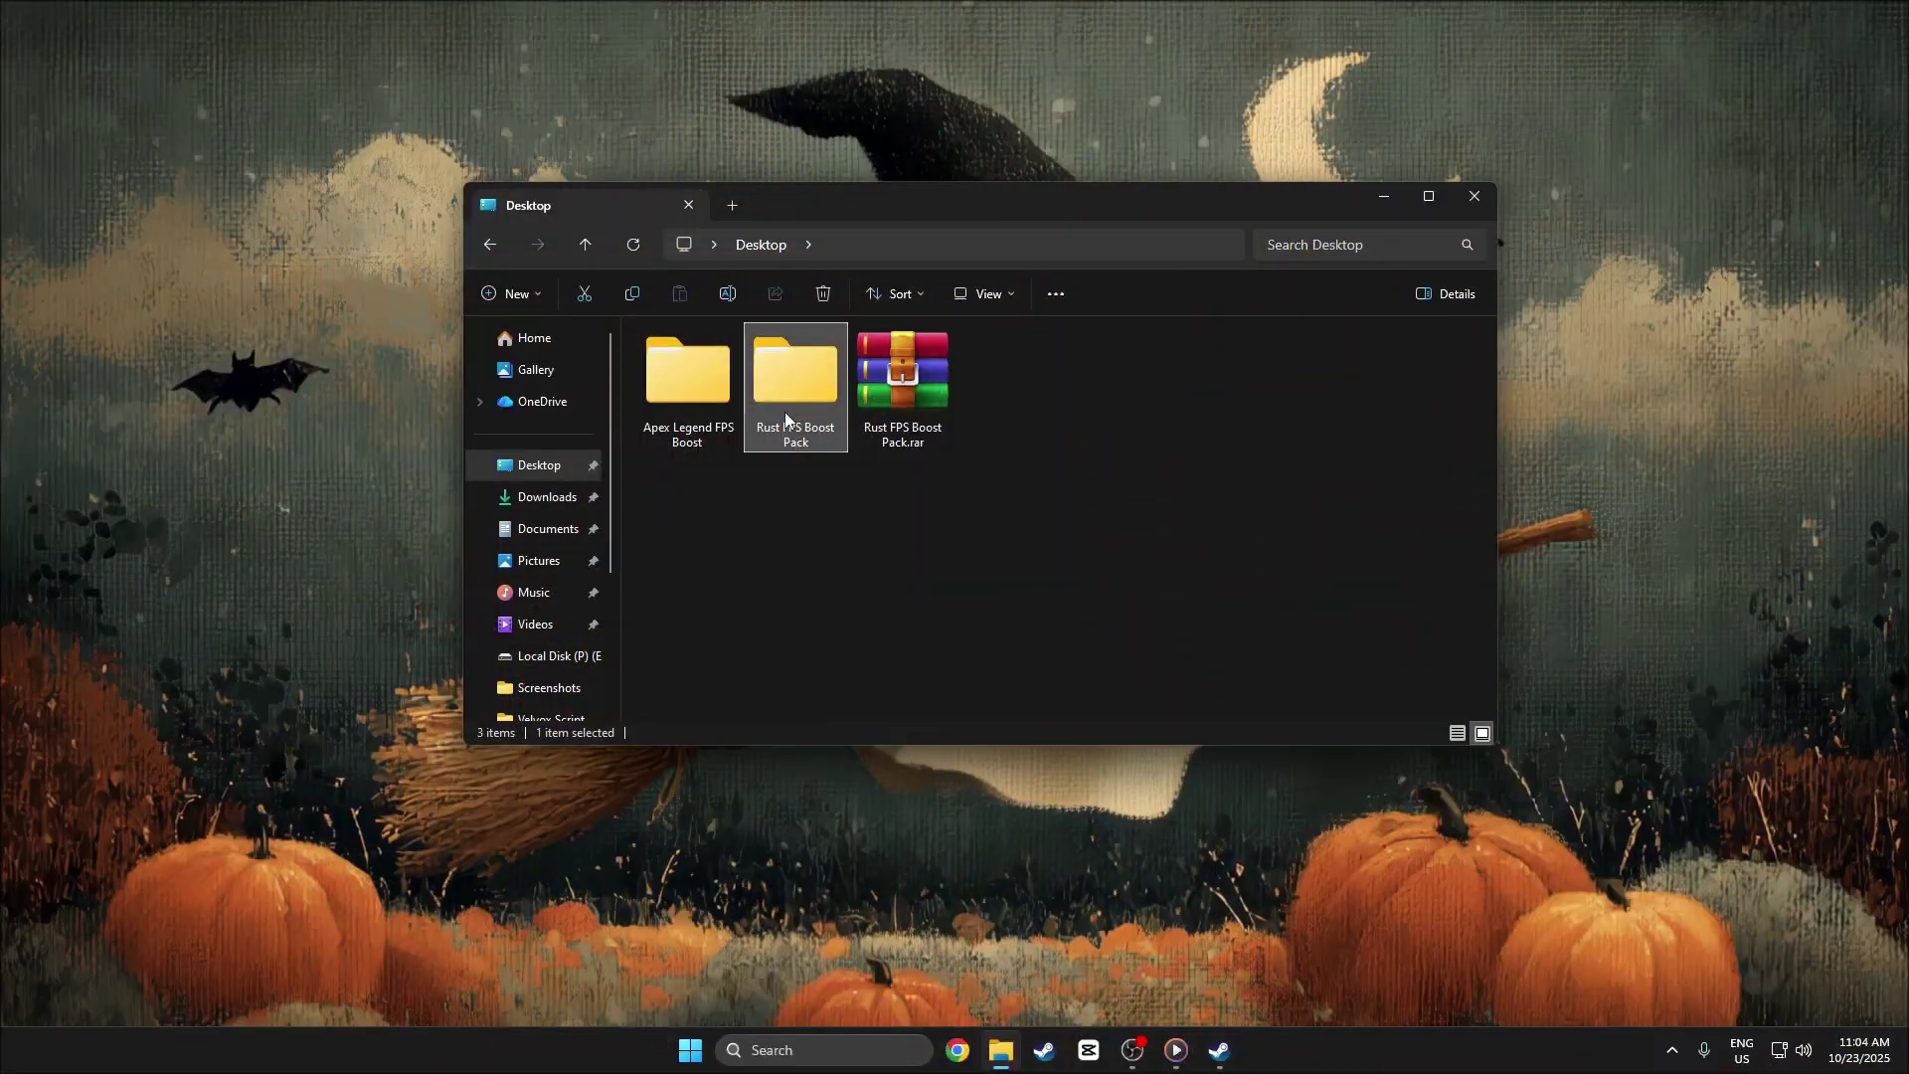
Run Msi Utility v3.exe from Rust FPS Boost Pack > 1- Msi Utility v3 as administrator.
{"action": "double_click", "coordinate": [785, 411]}
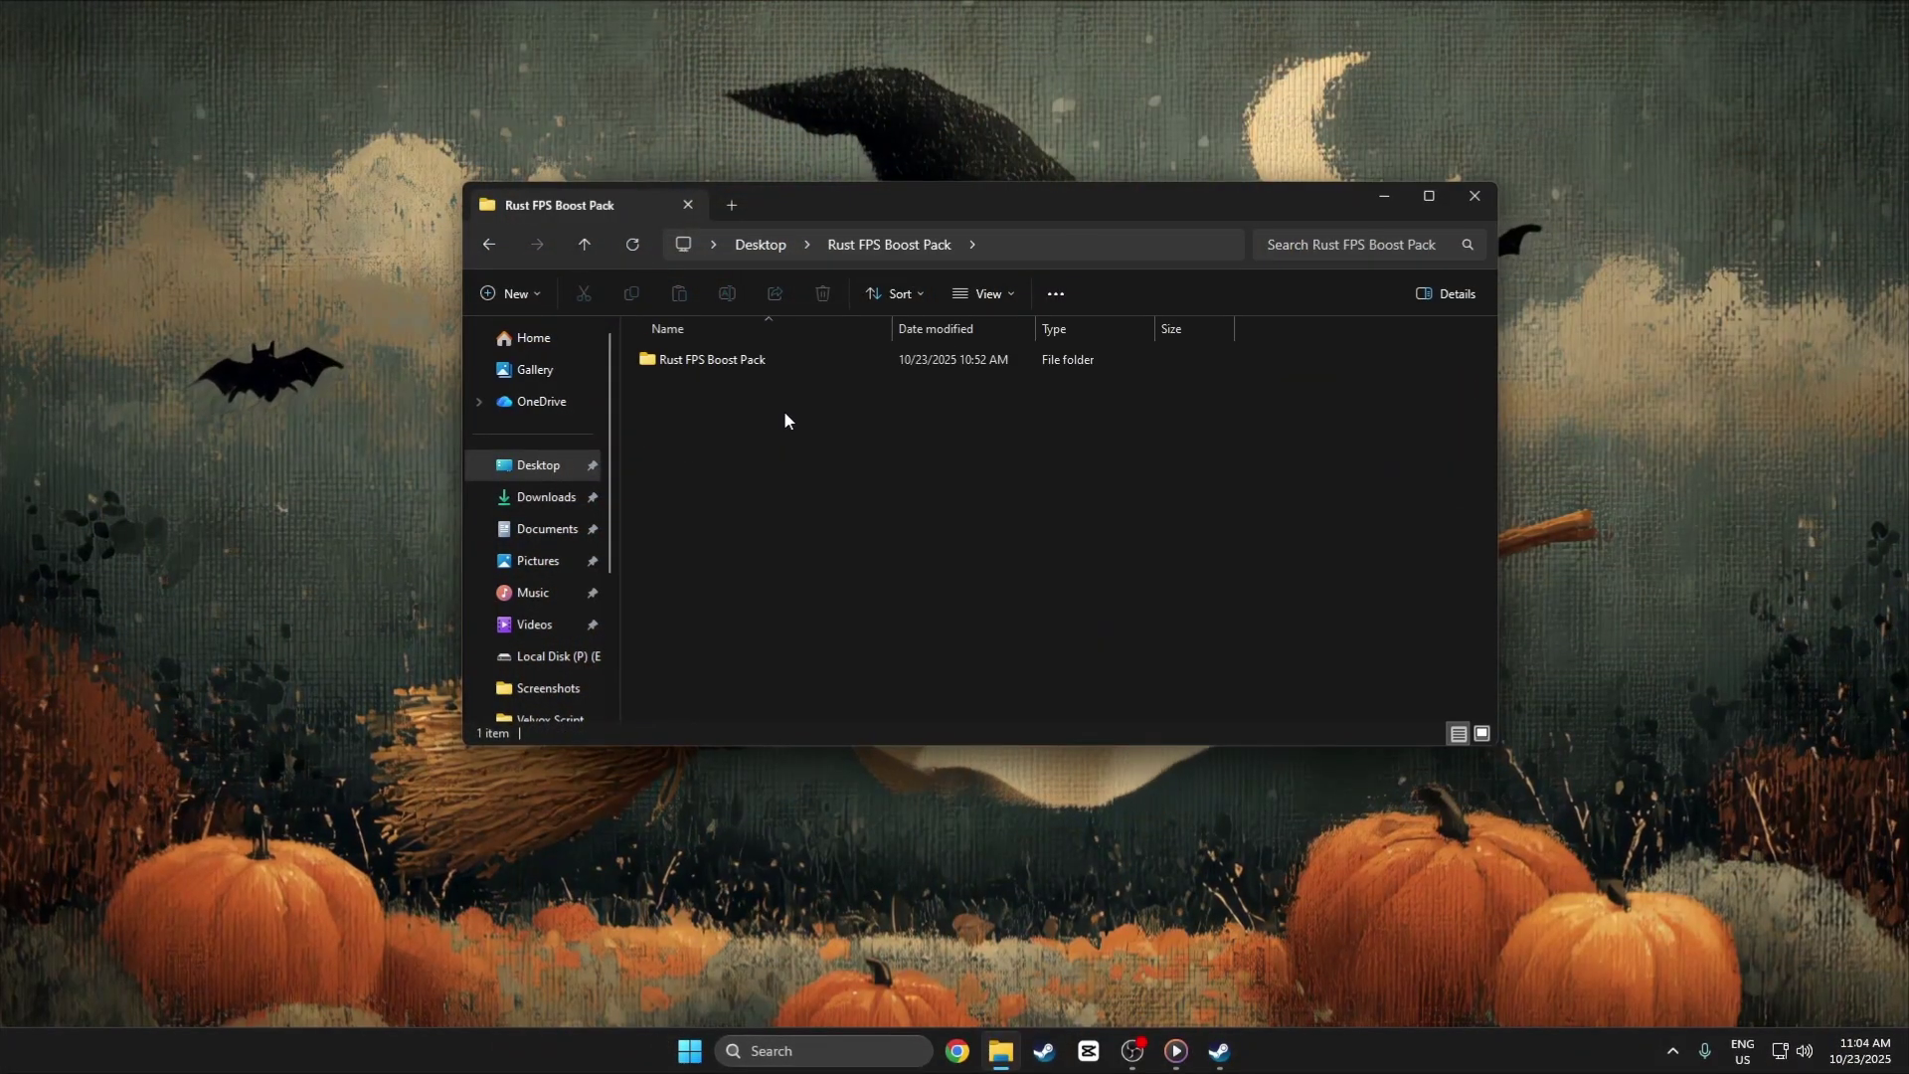
{"action": "double_click", "coordinate": [722, 366]}
{"action": "double_click", "coordinate": [722, 370]}
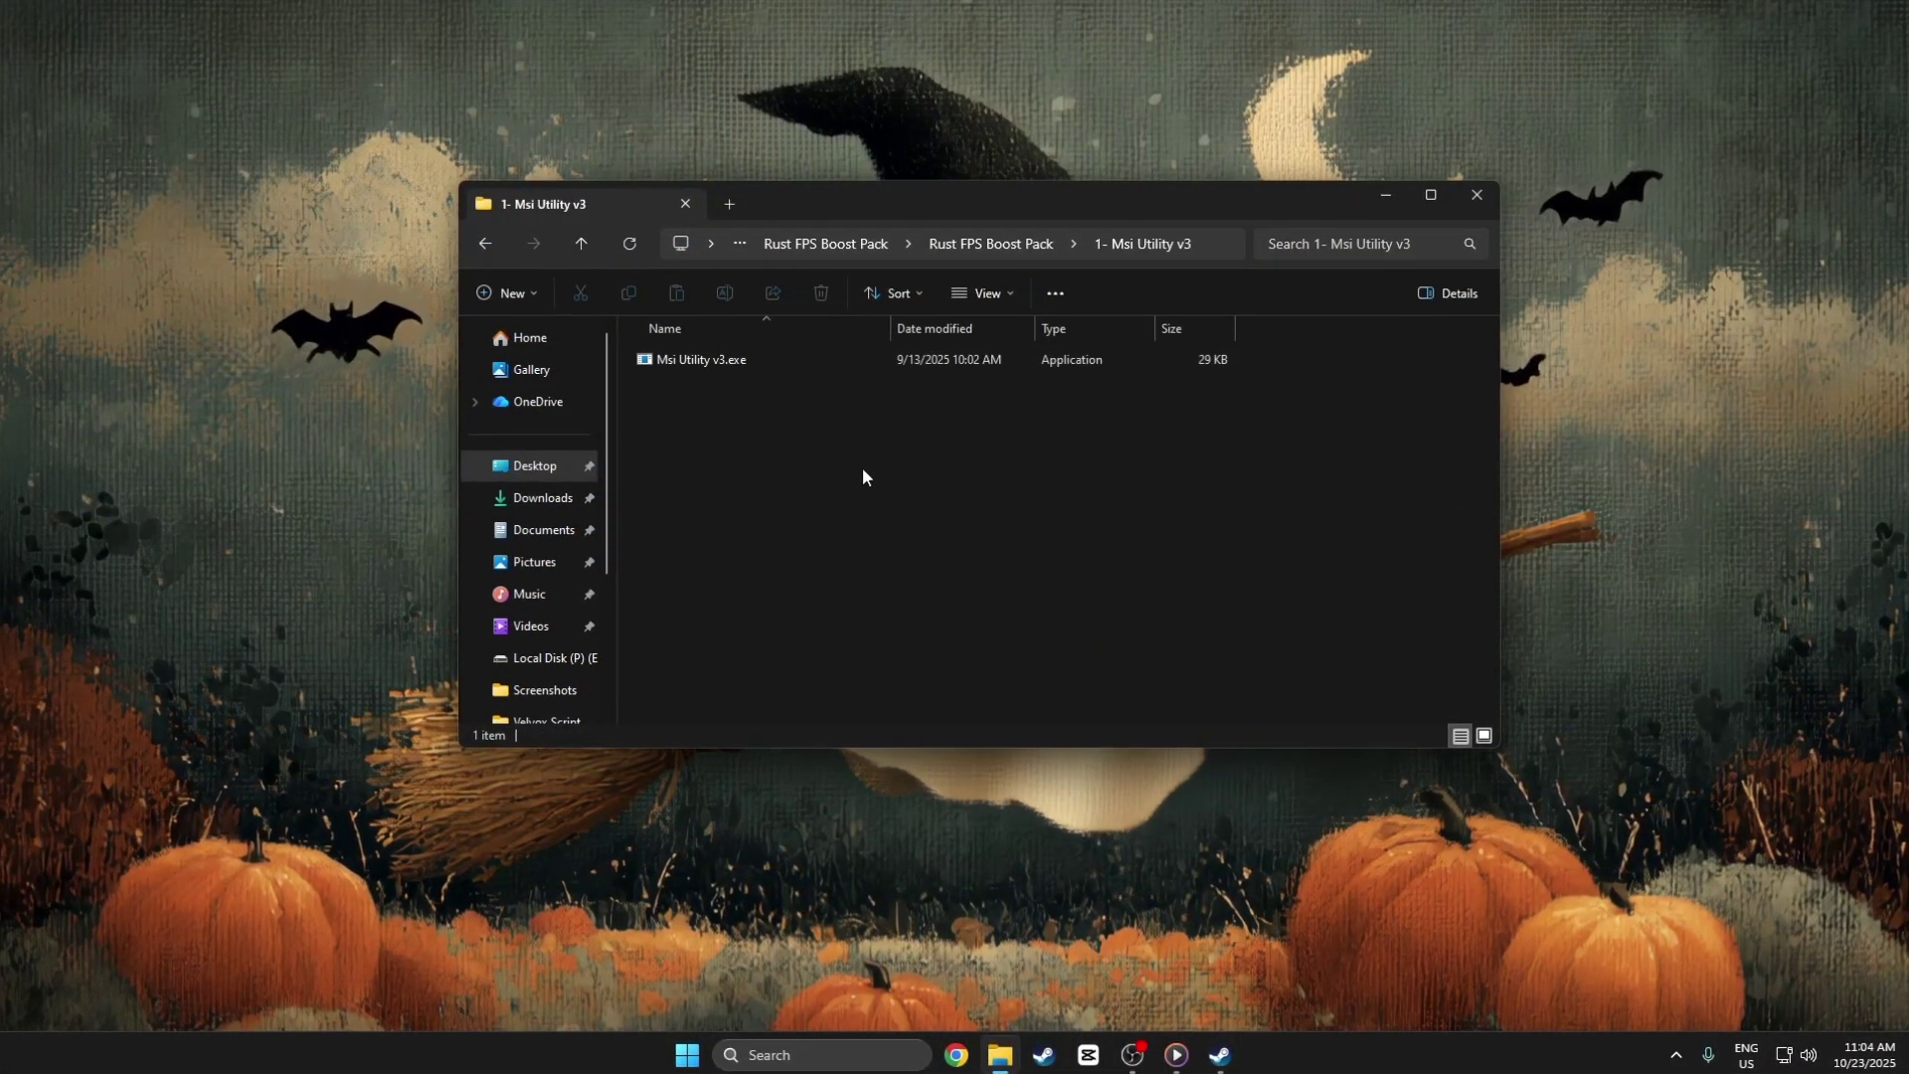
{"action": "left_click", "coordinate": [667, 363]}
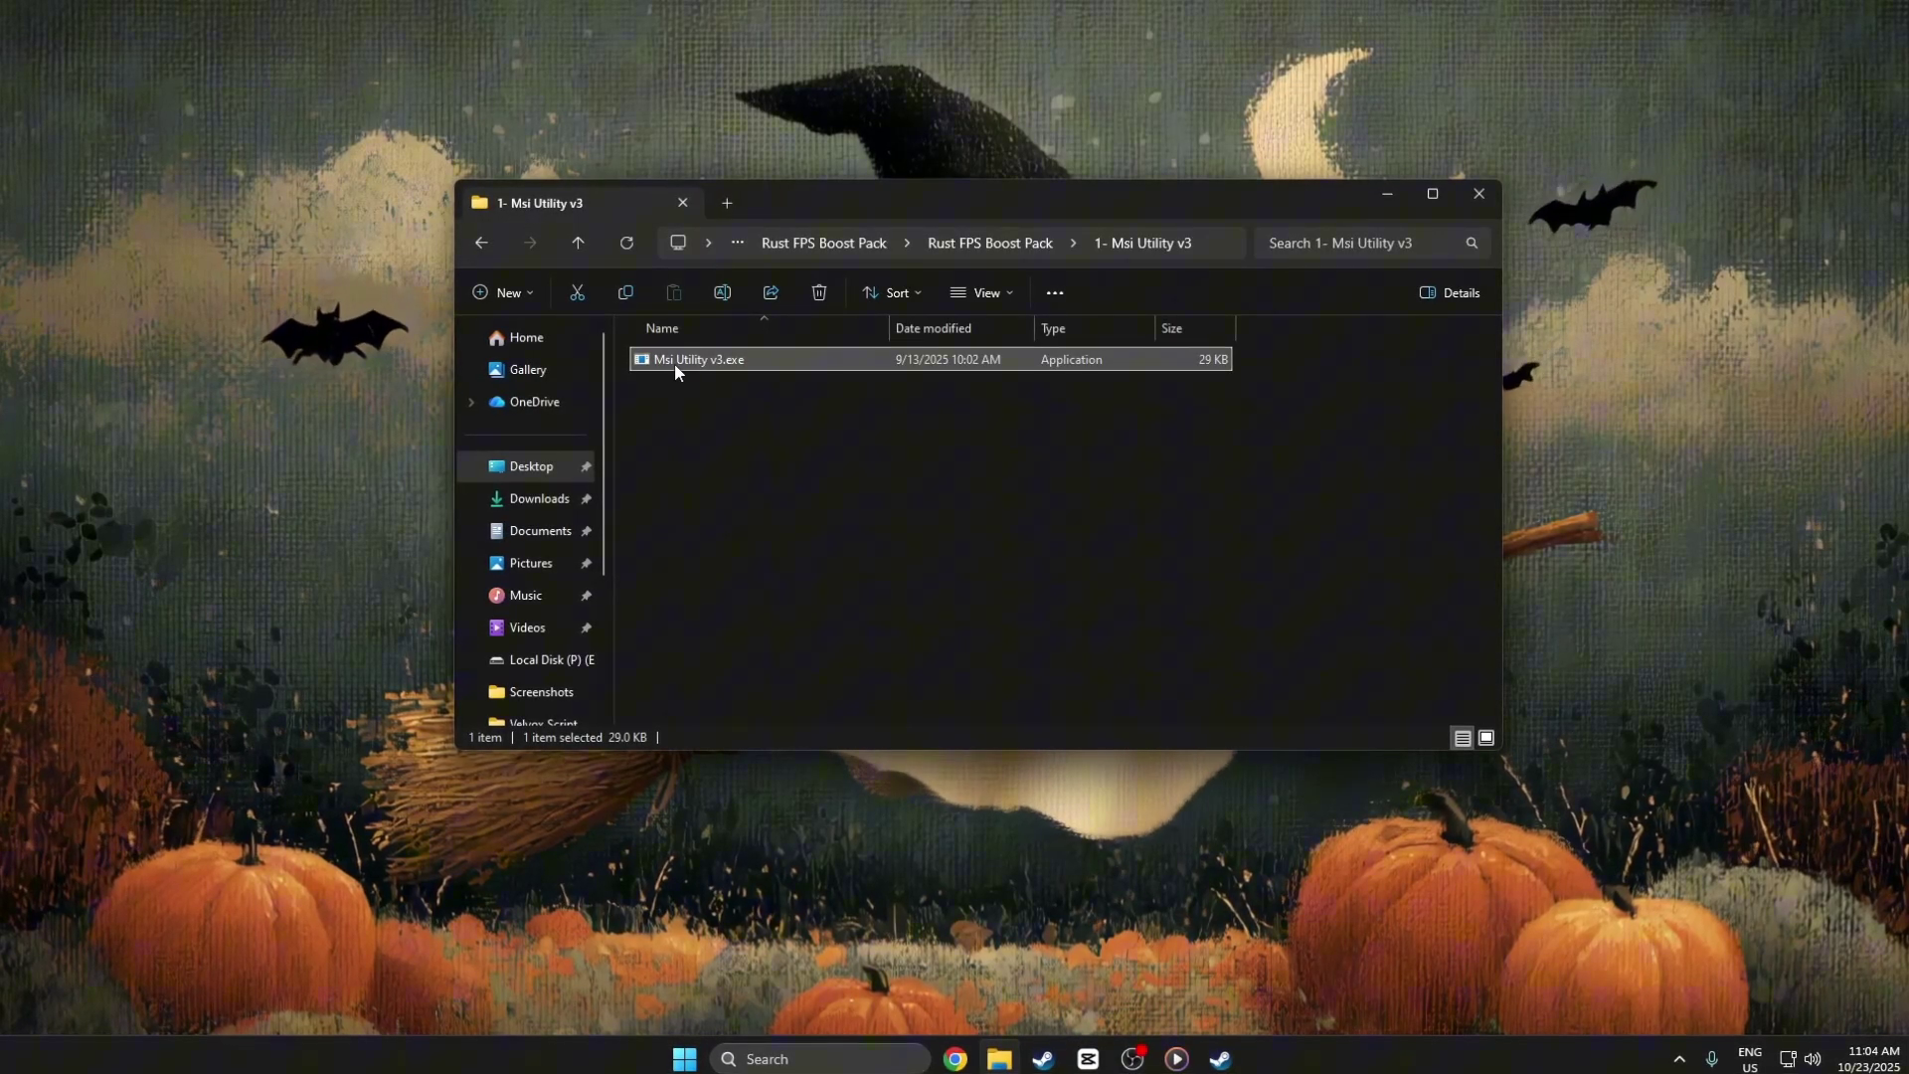
{"action": "right_click", "coordinate": [701, 360]}
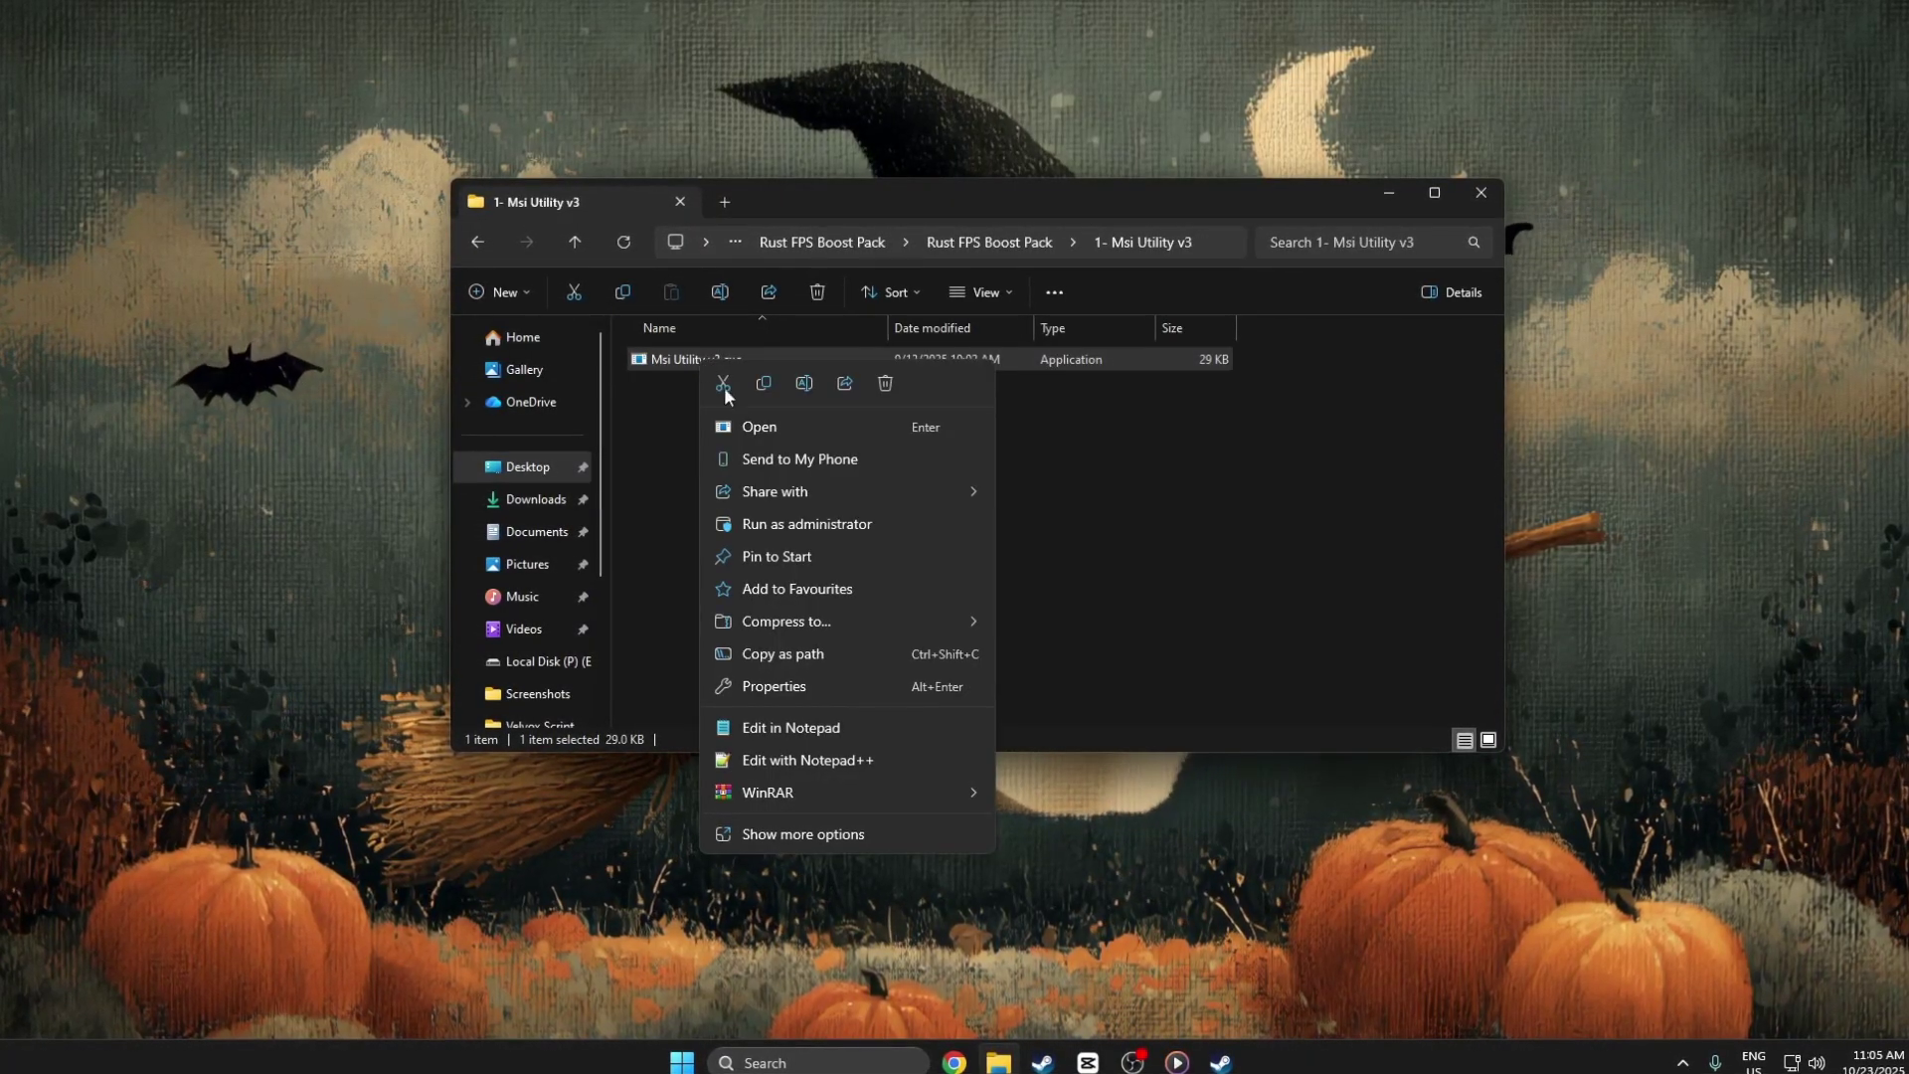
{"action": "left_click", "coordinate": [784, 528]}
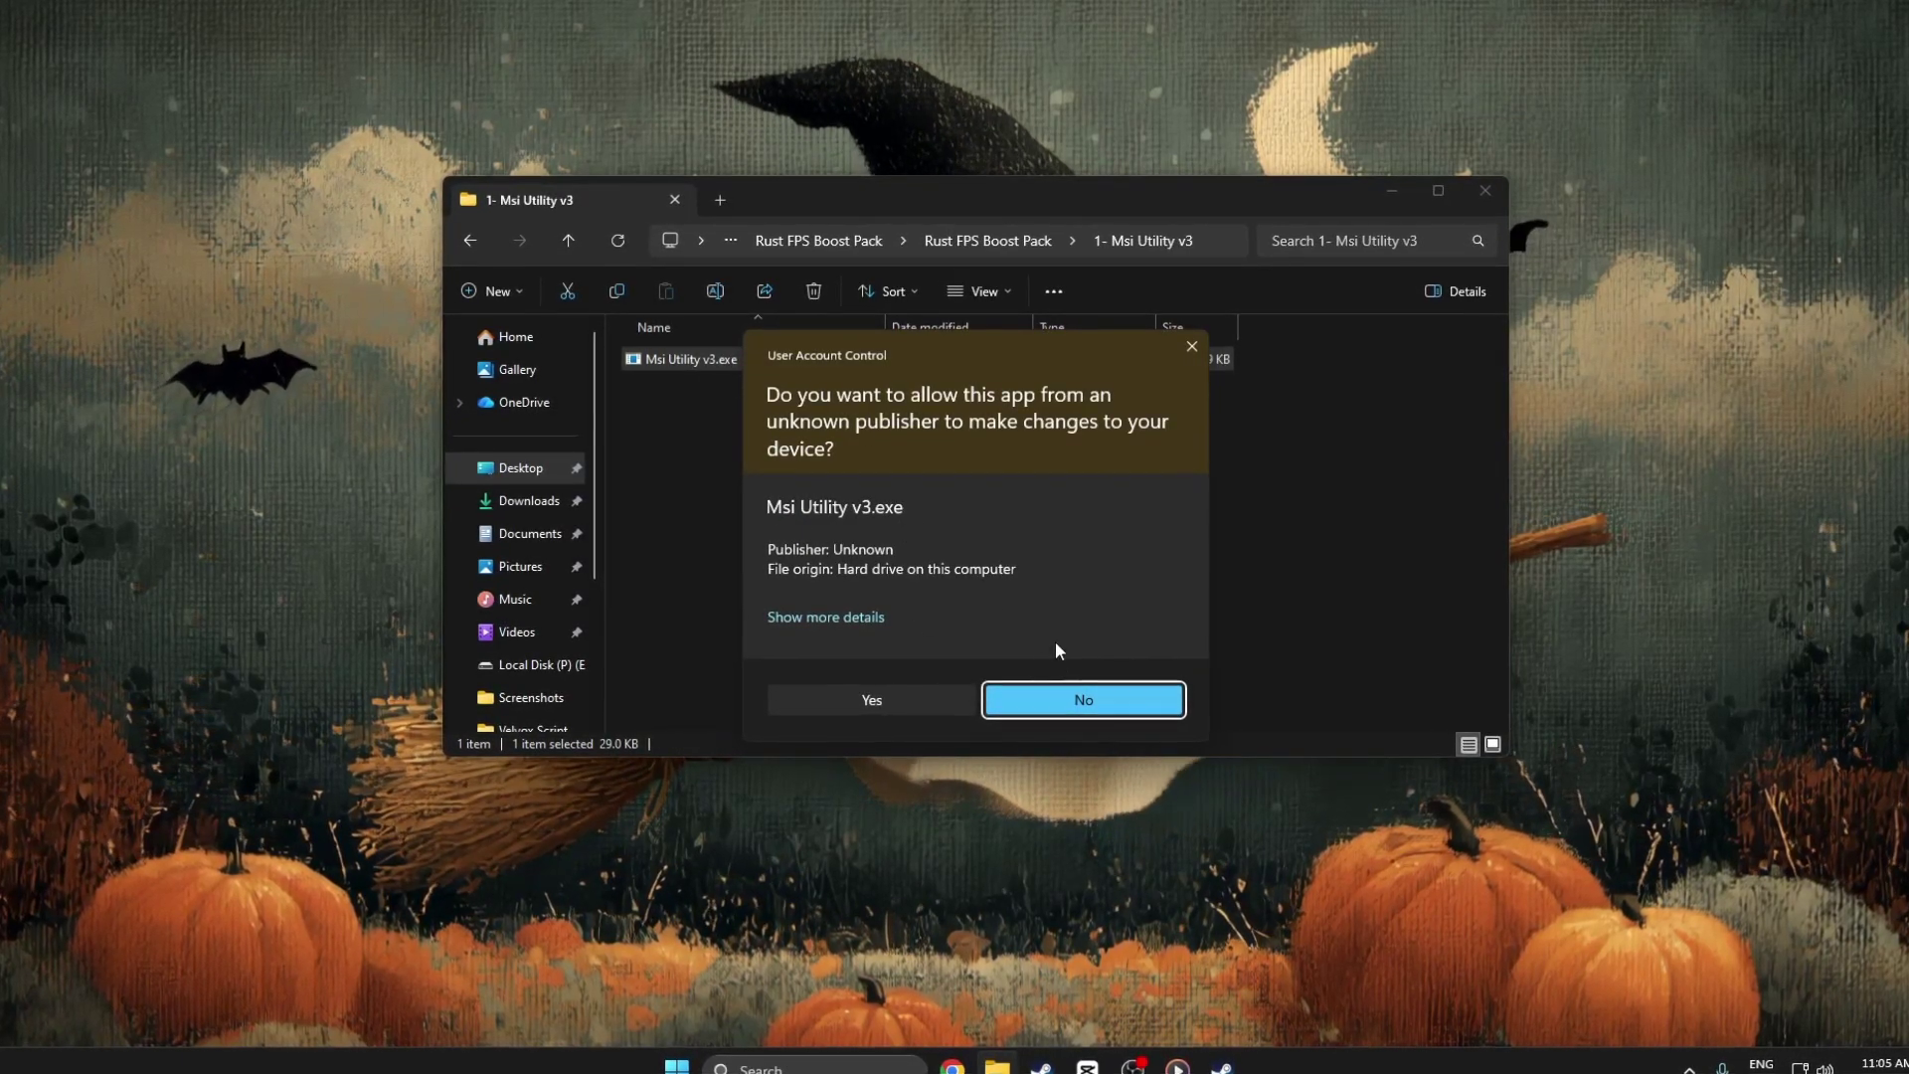
{"action": "left_click", "coordinate": [889, 698]}
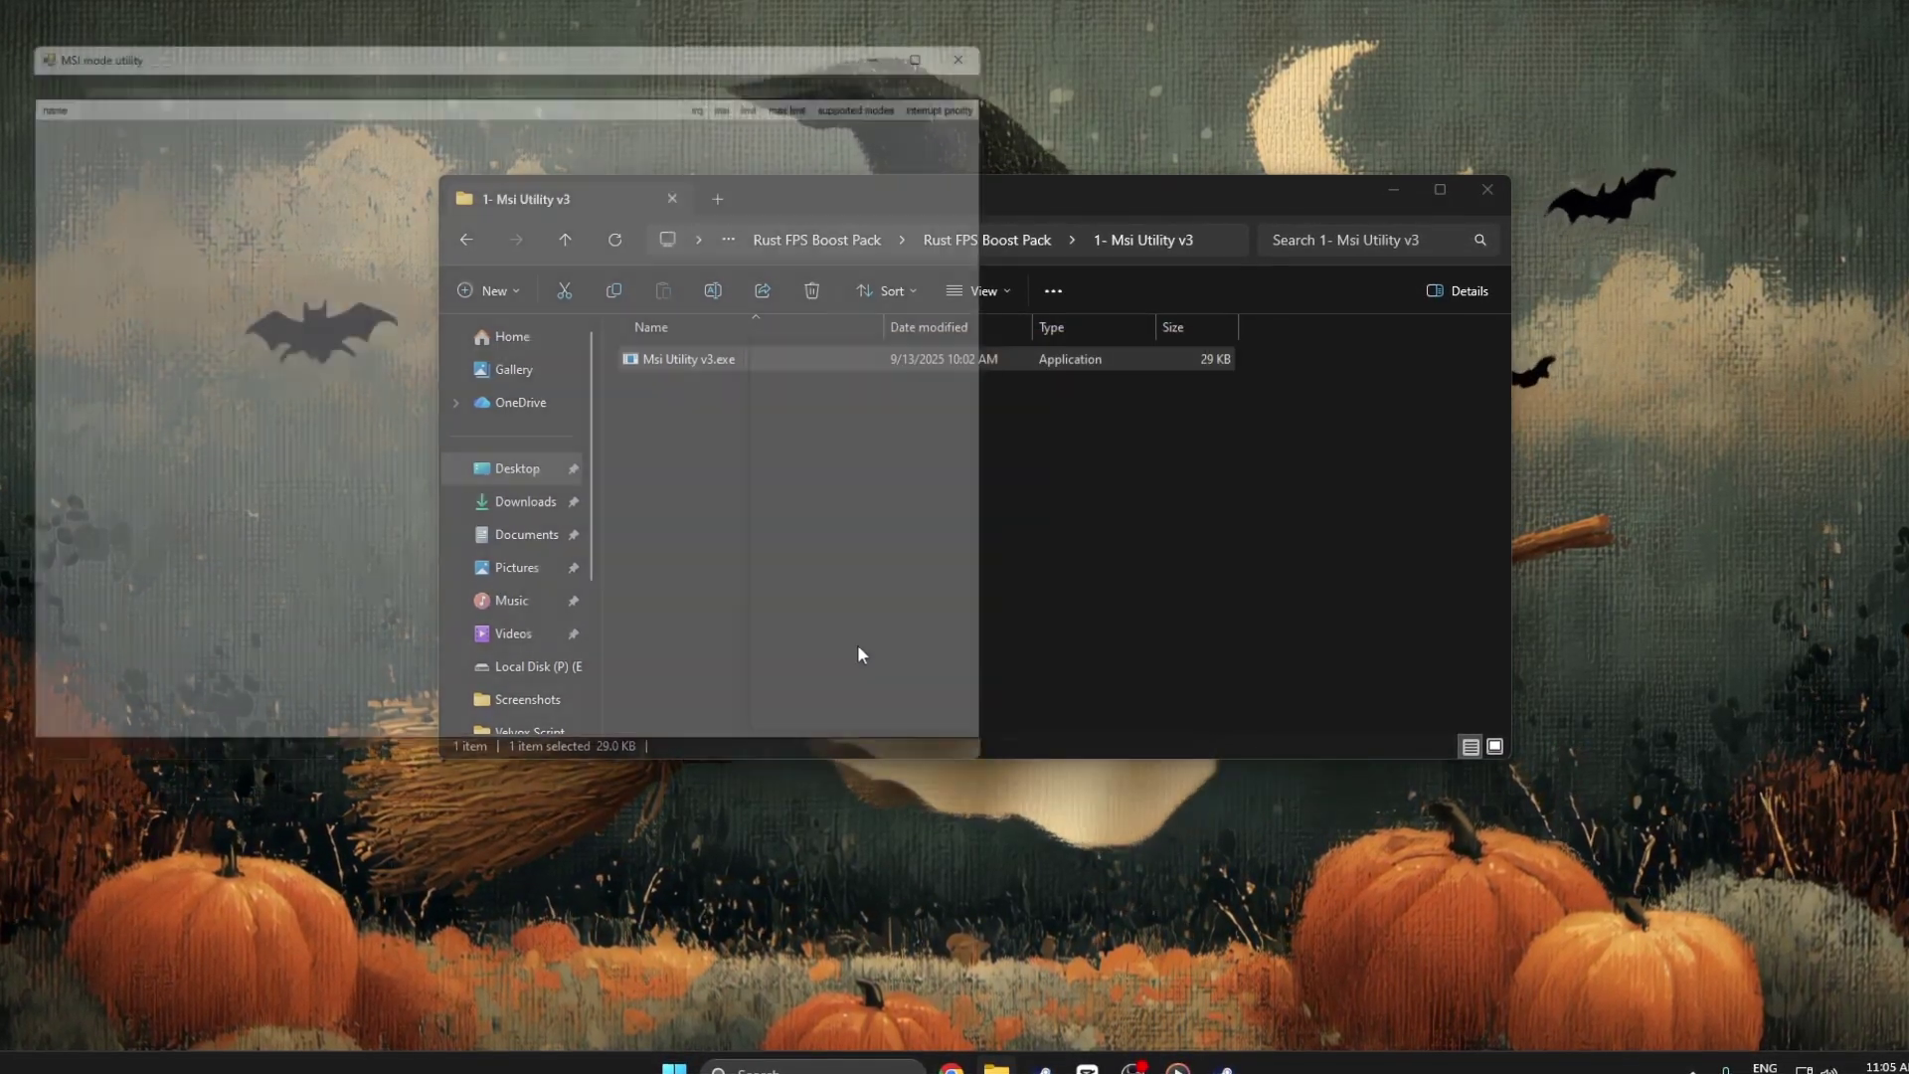
Centre the MSI mode utility, then set the RTX 4060's interrupt priority to High and apply.
{"action": "left_click_drag", "start_coordinate": [776, 30], "coordinate": [1050, 90]}
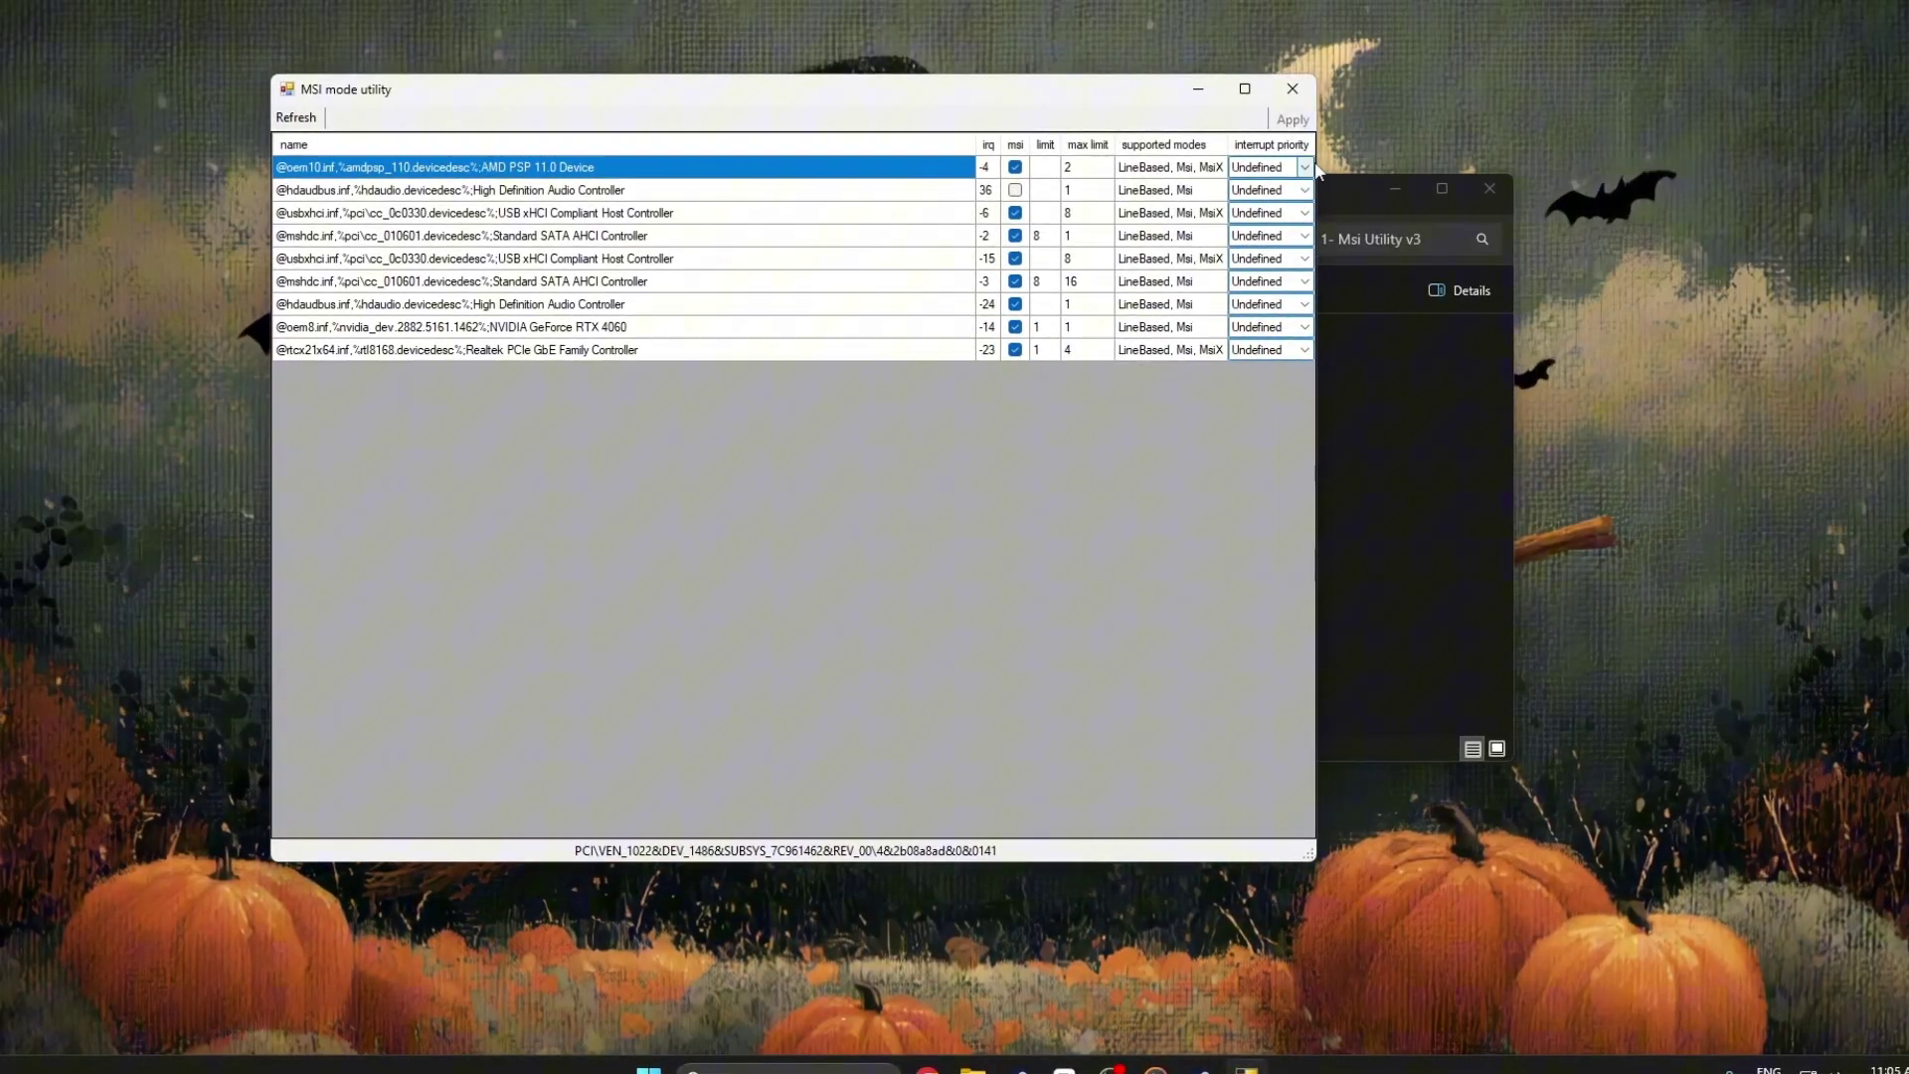
{"action": "left_click", "coordinate": [1378, 189]}
{"action": "left_click_drag", "start_coordinate": [893, 97], "coordinate": [1062, 105]}
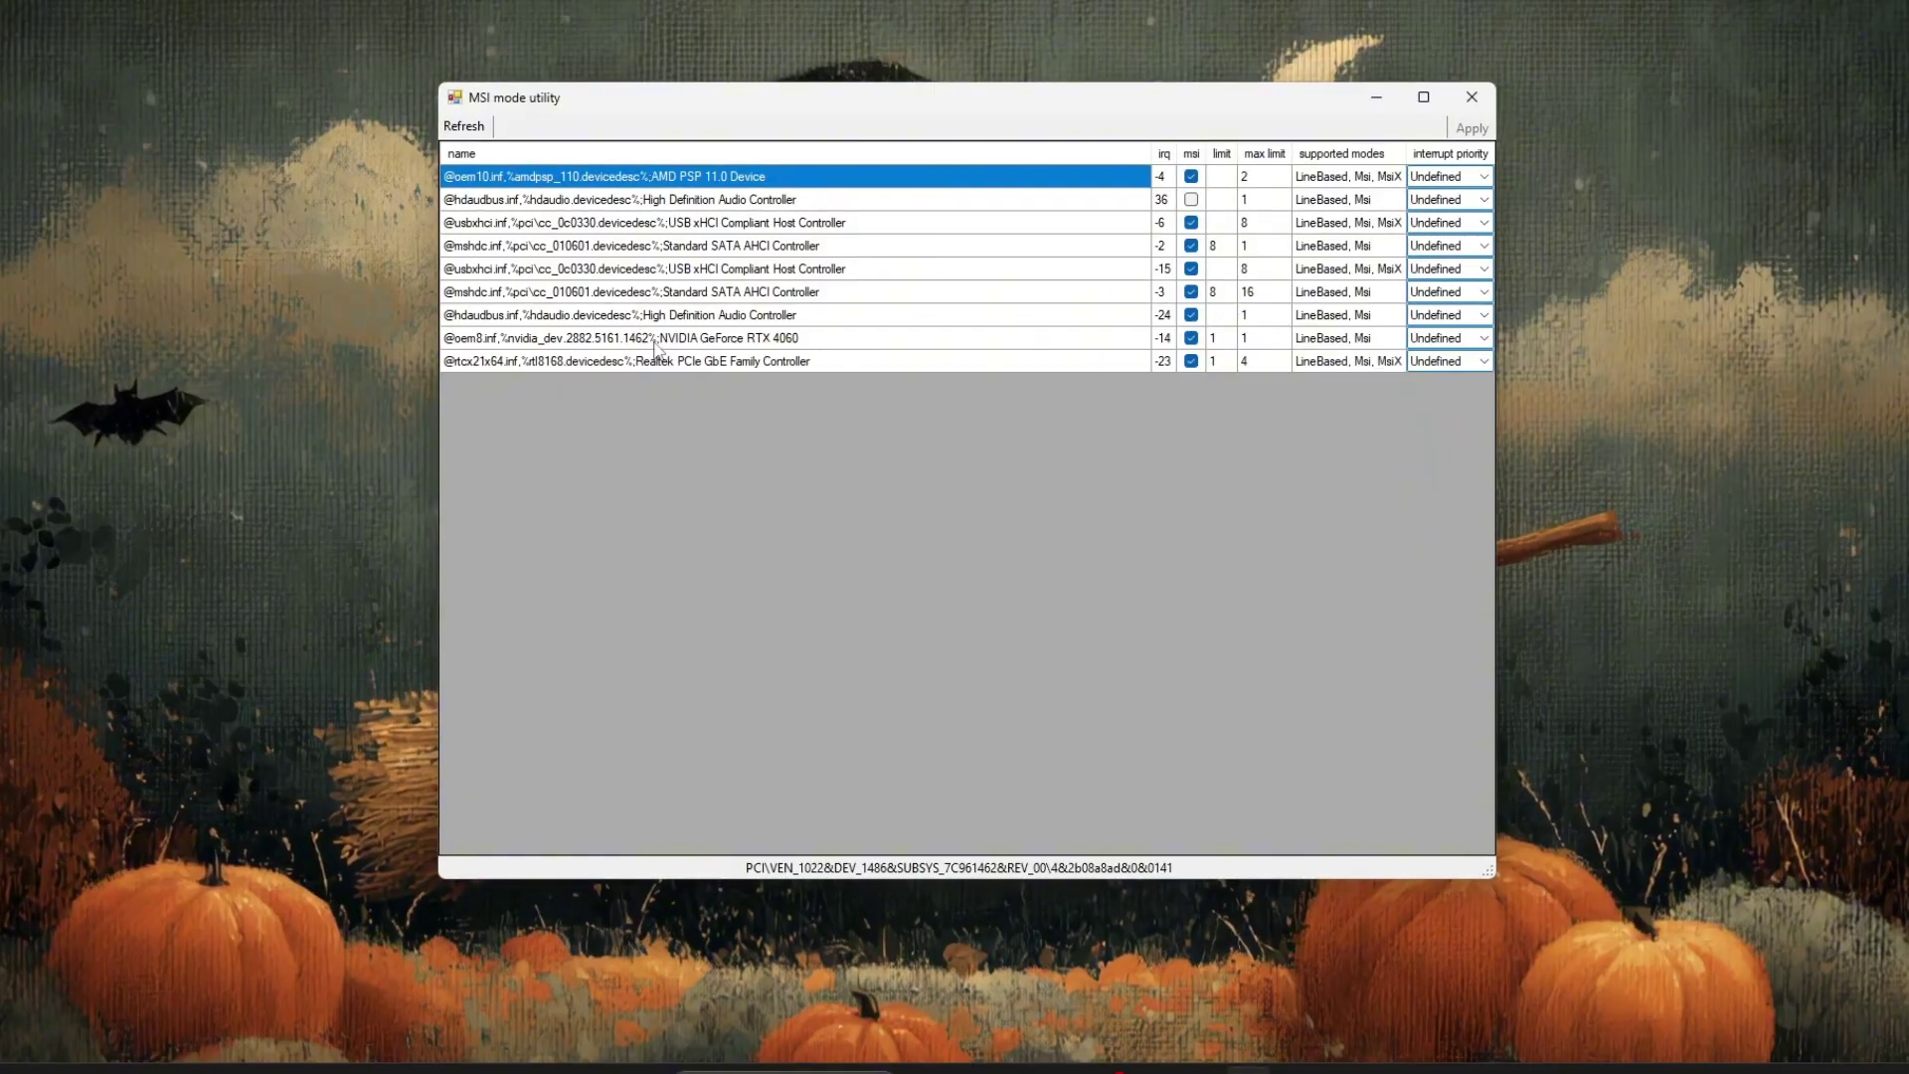
{"action": "left_click", "coordinate": [686, 338]}
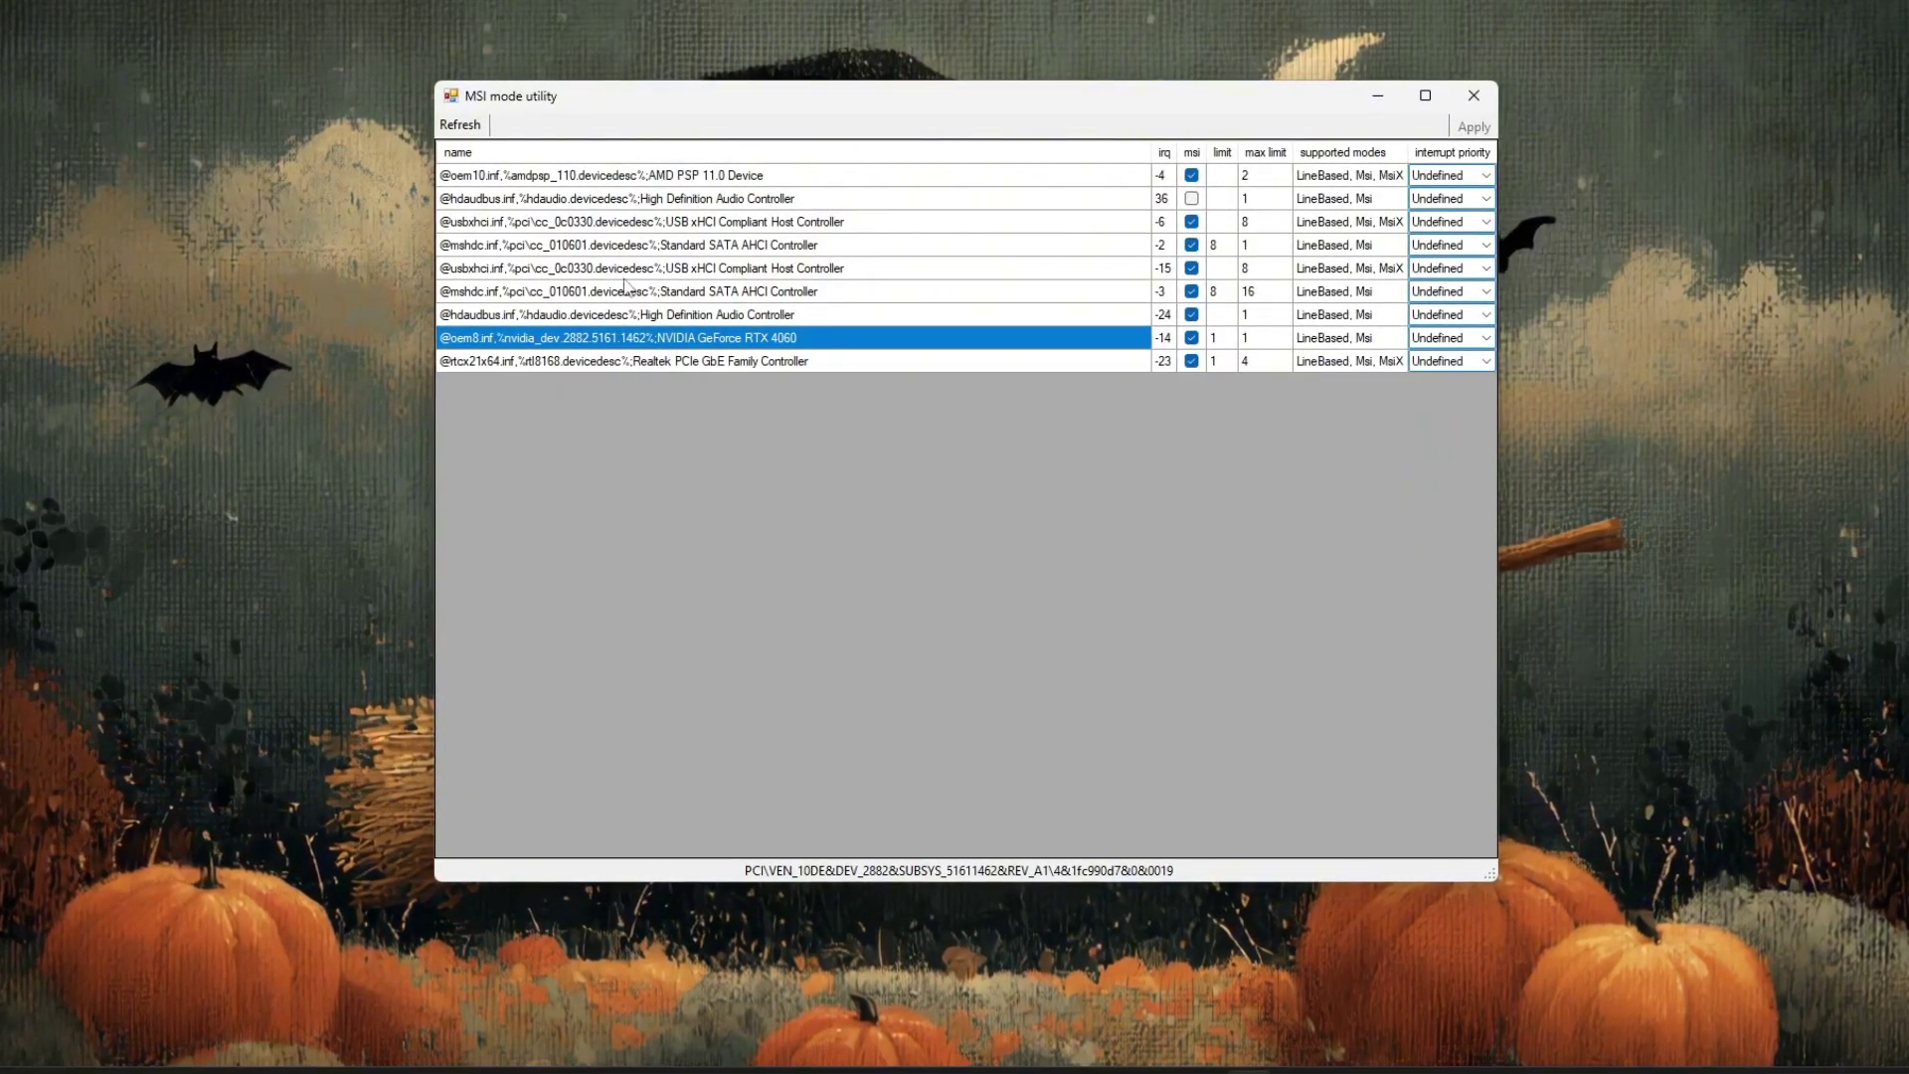
{"action": "left_click", "coordinate": [724, 198]}
{"action": "key", "text": "End"}
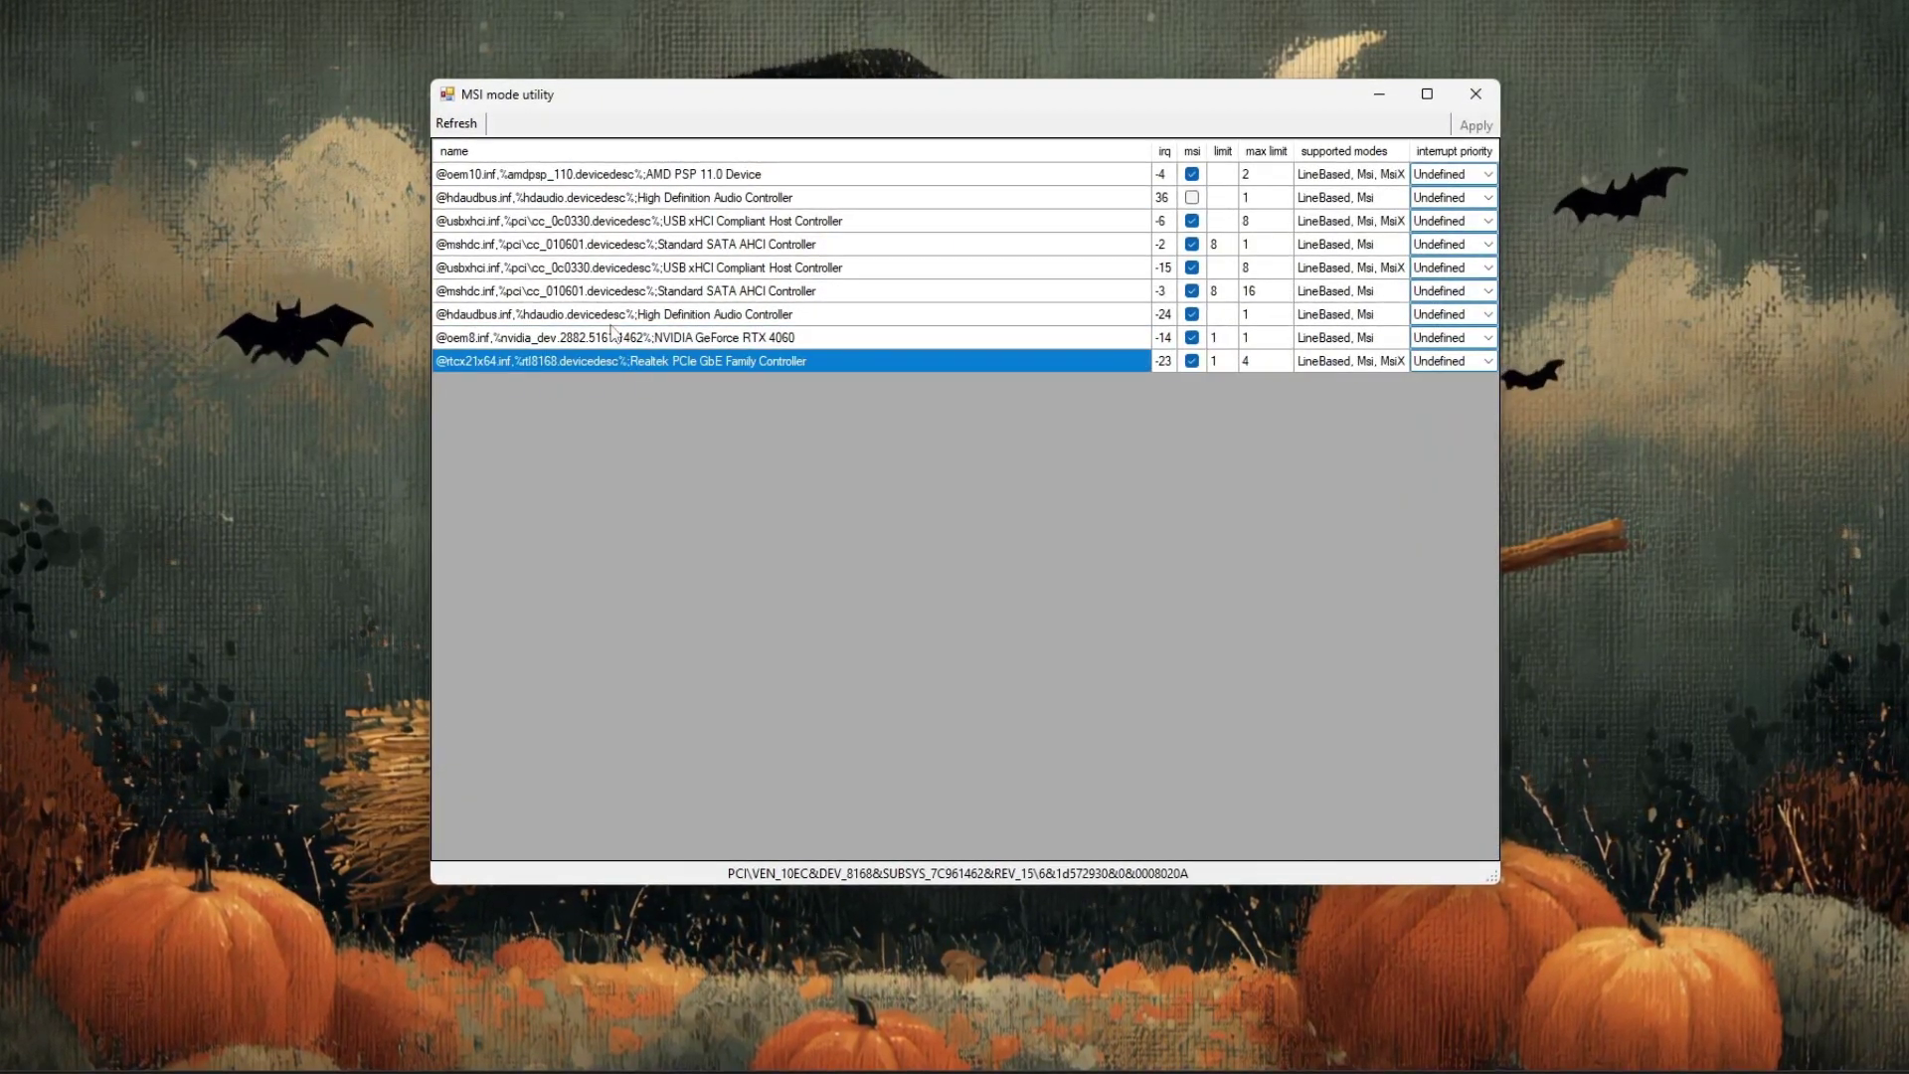
{"action": "key", "text": "Up"}
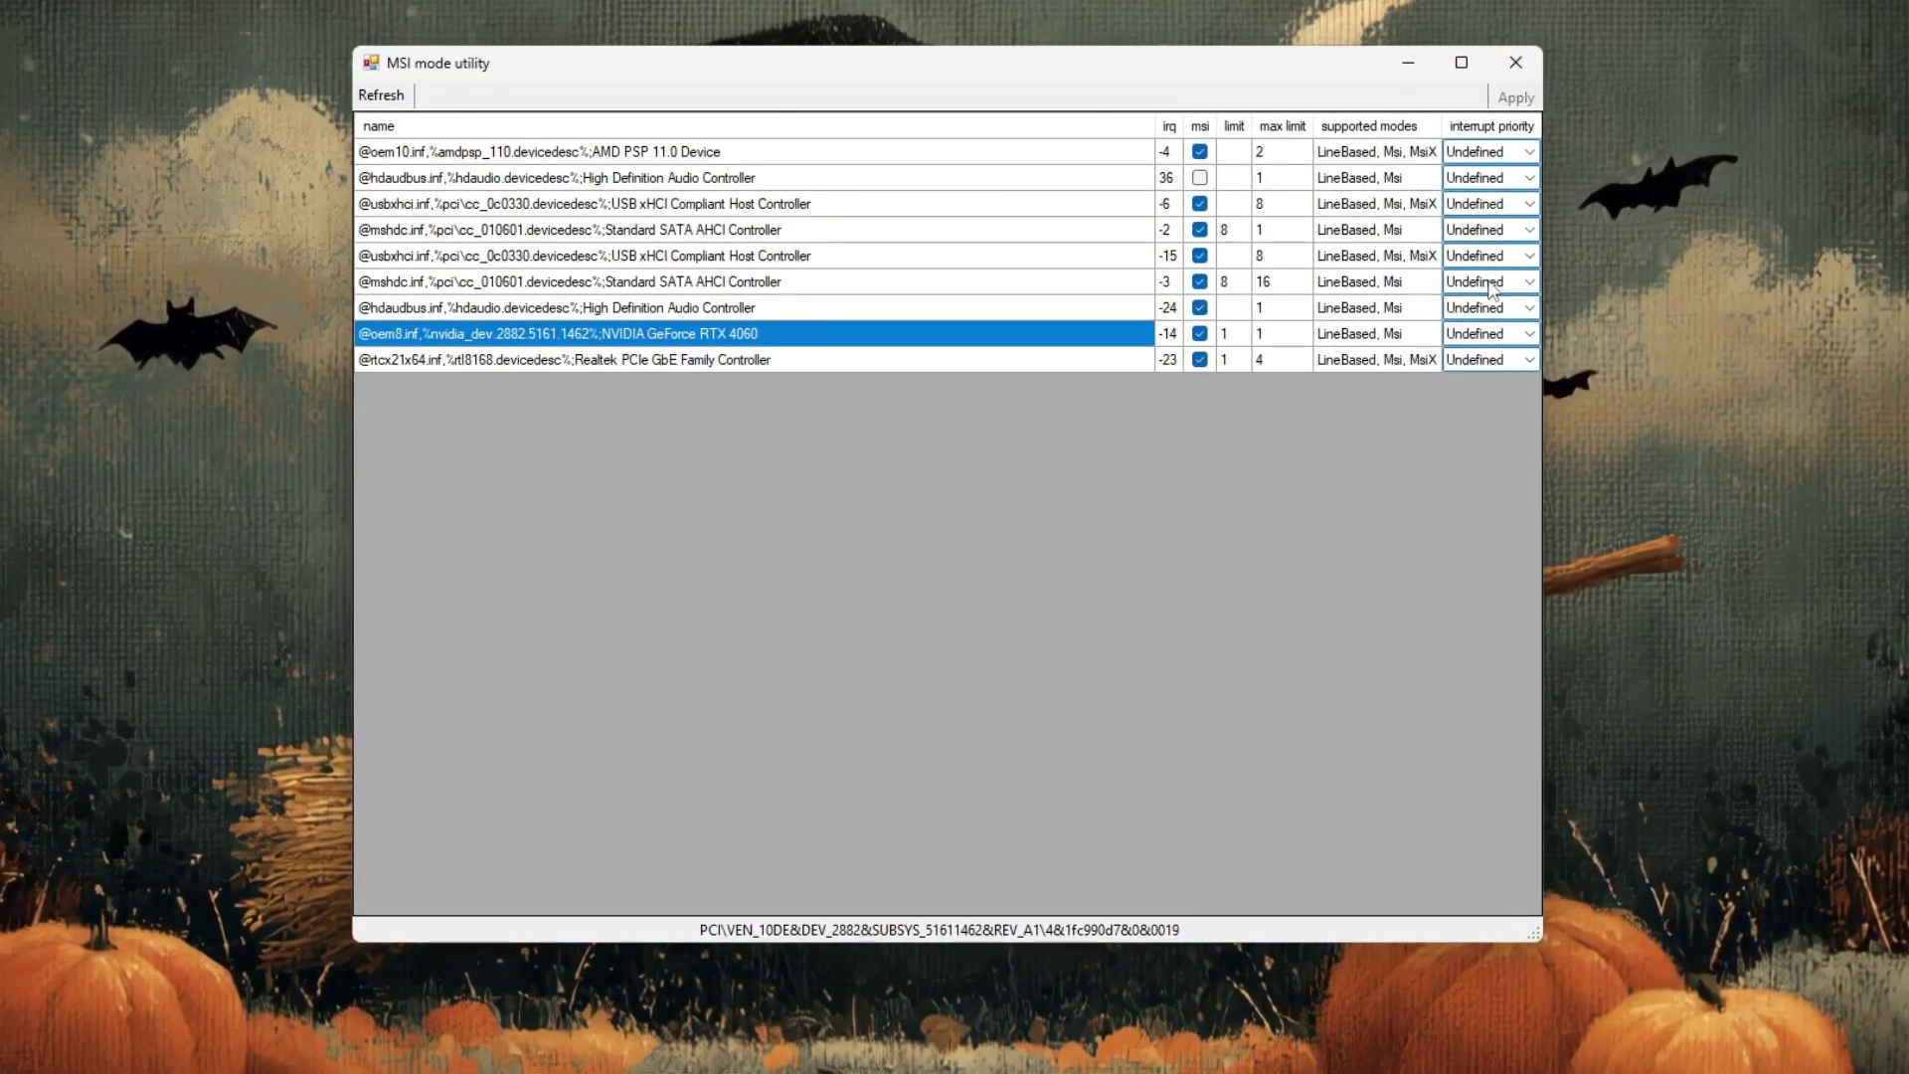
{"action": "left_click", "coordinate": [1513, 338]}
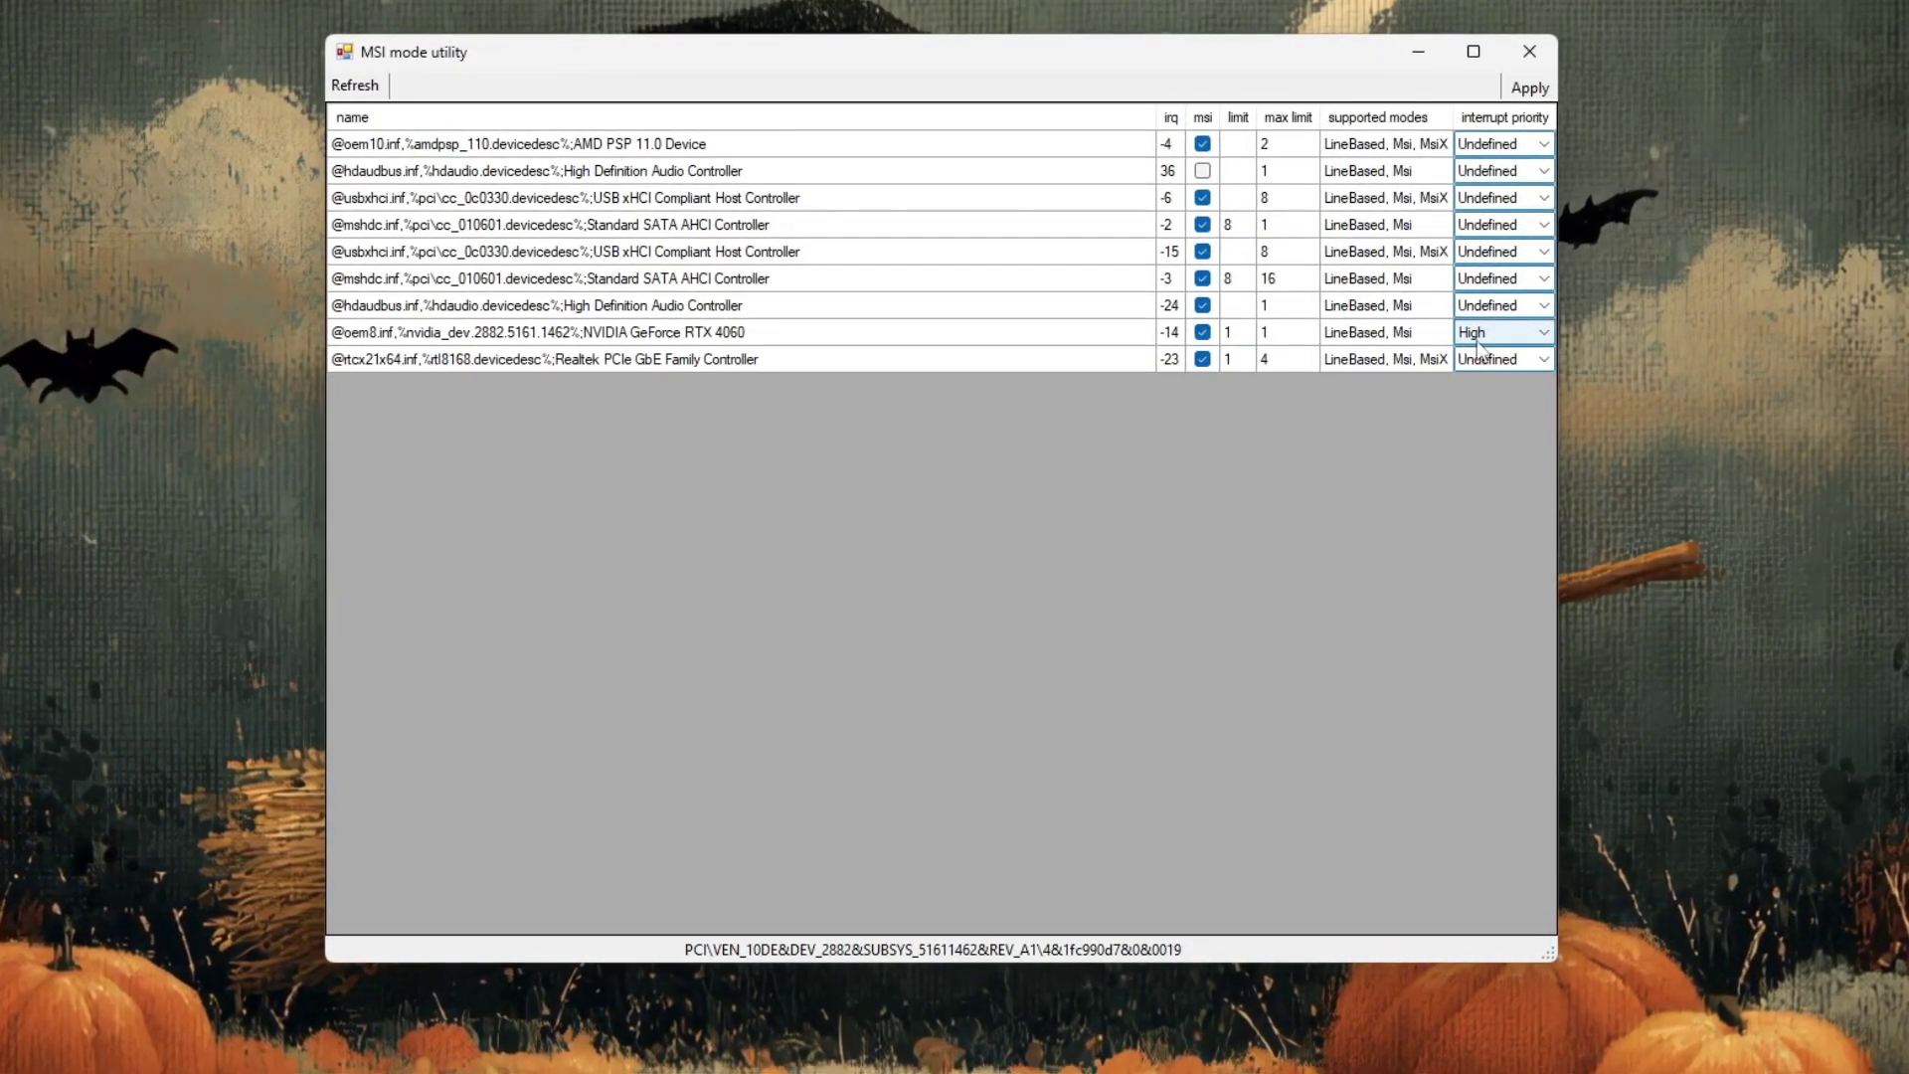
{"action": "left_click", "coordinate": [1521, 88]}
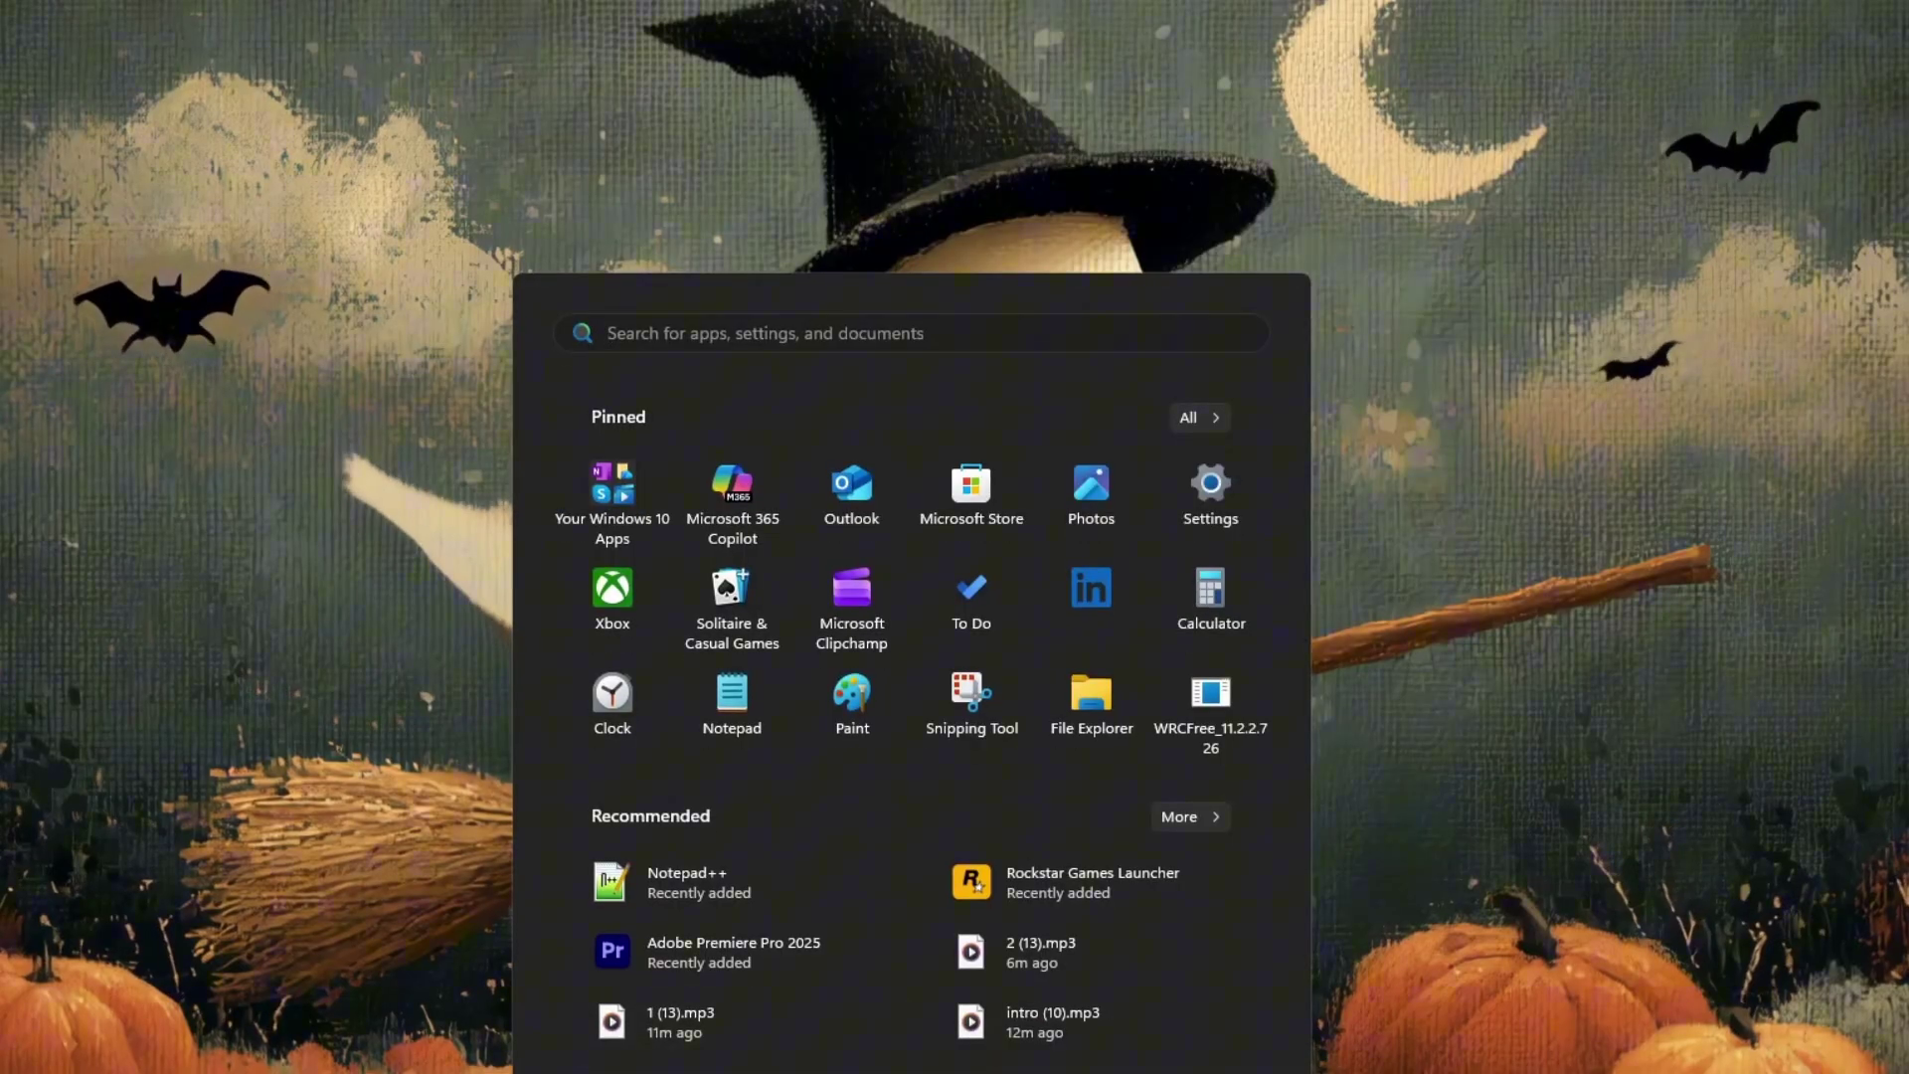
Restart the PC from the Start menu's power options.
{"action": "left_click", "coordinate": [1273, 1069]}
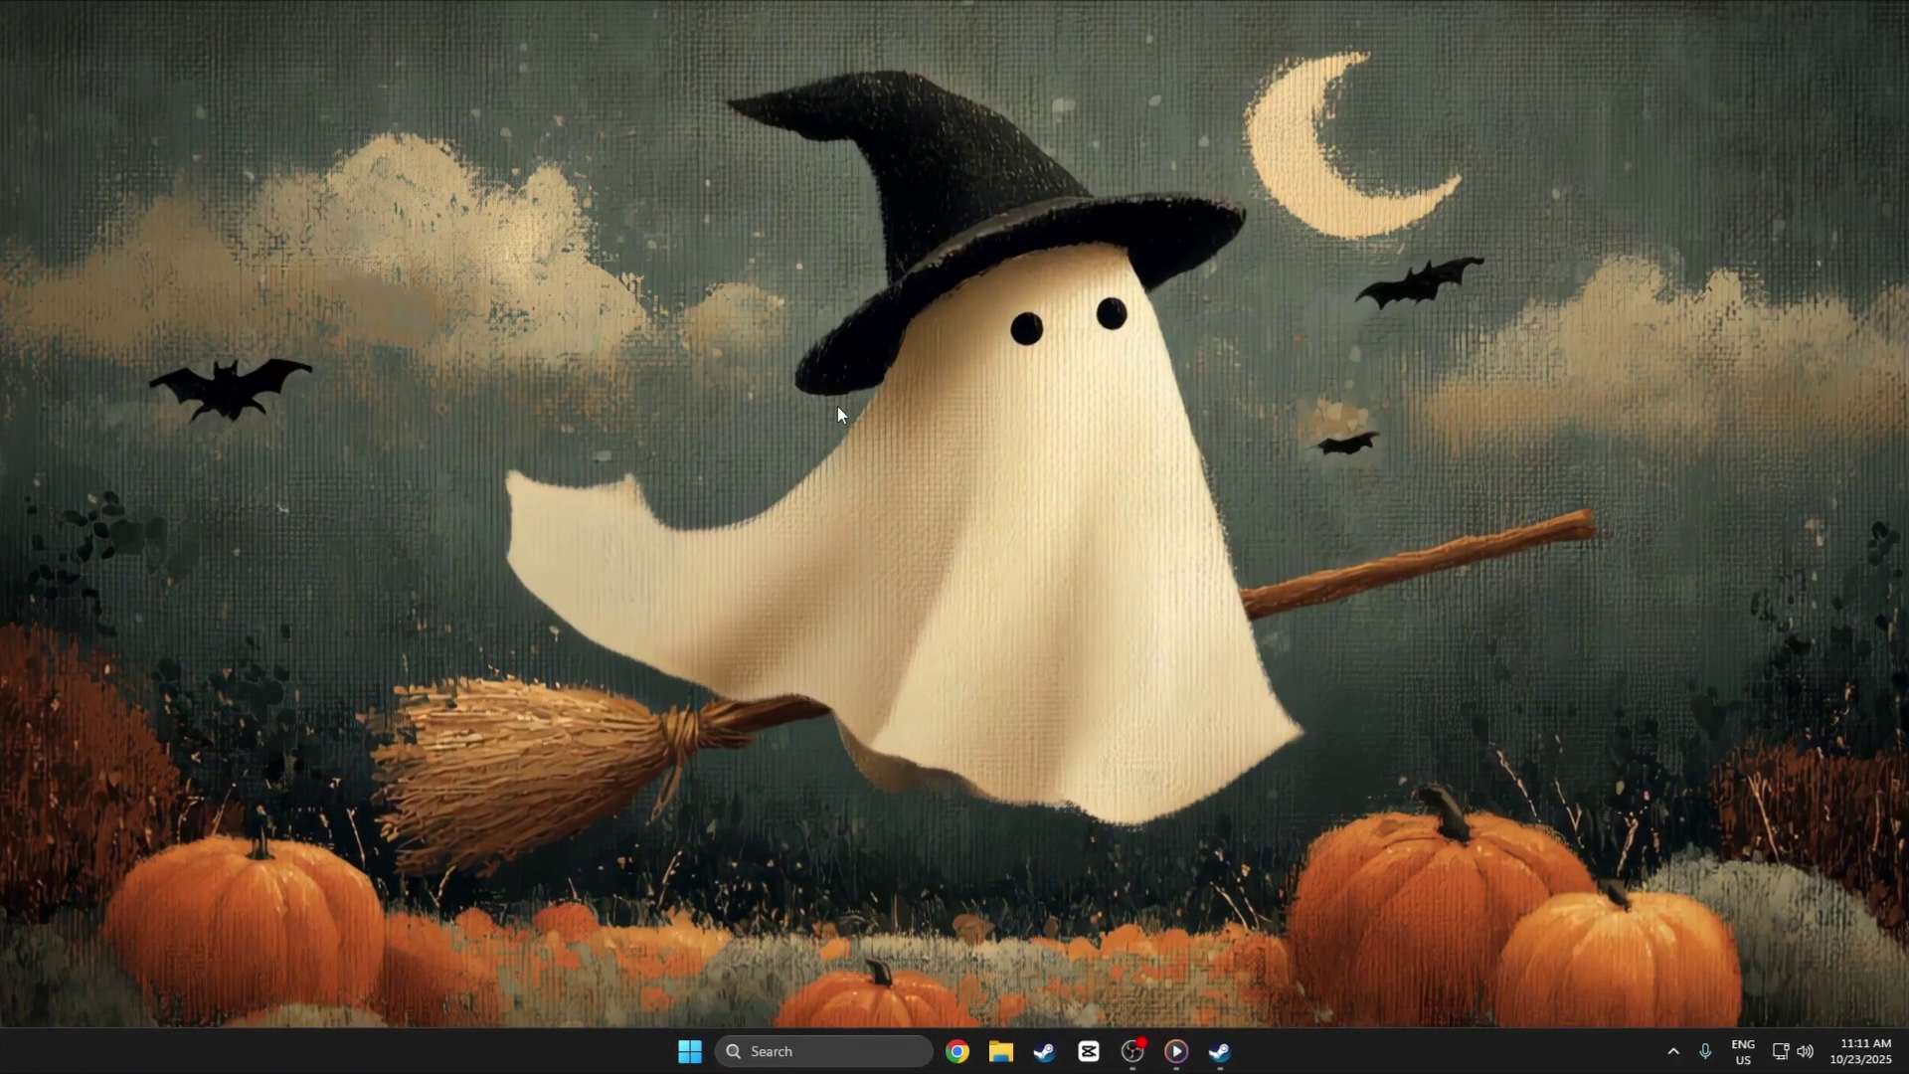
Launch NVIDIA Control Panel from the desktop context menu and go to Manage 3D Settings.
{"action": "right_click", "coordinate": [838, 407]}
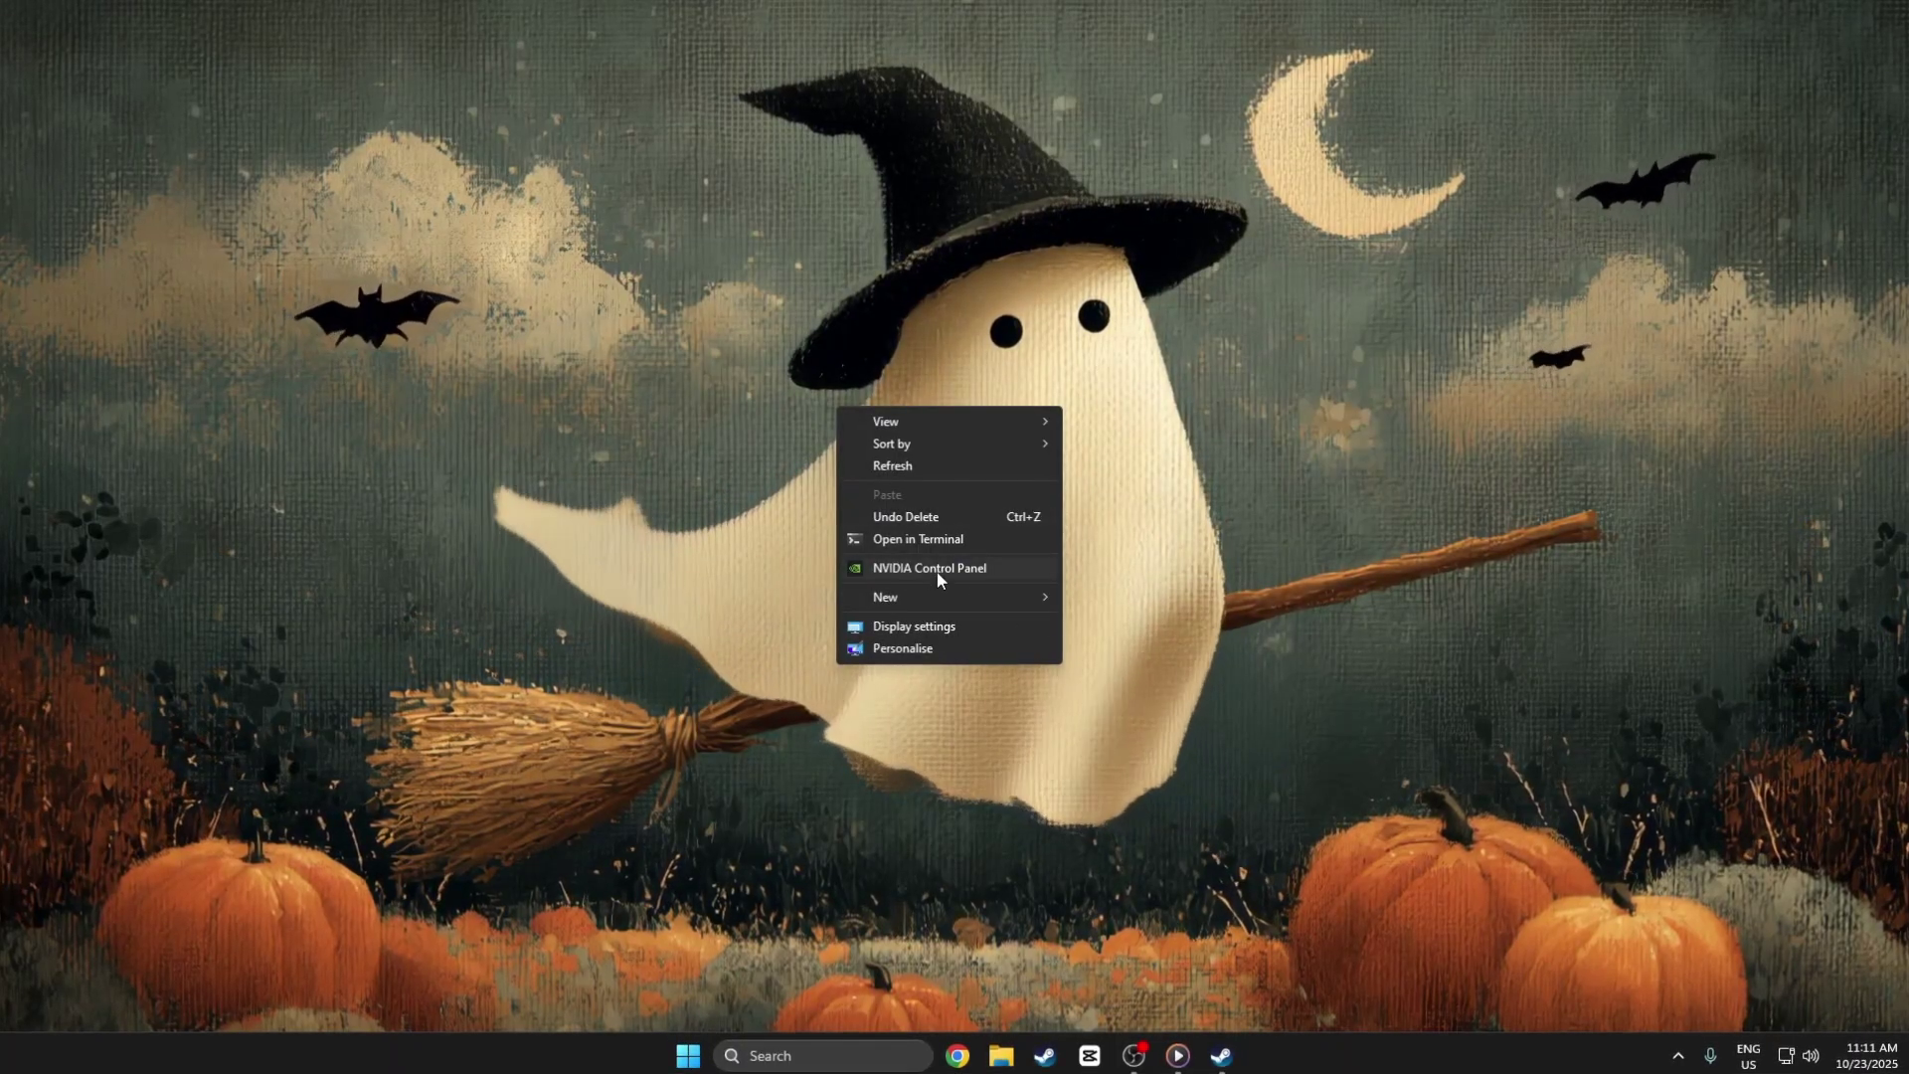
{"action": "left_click", "coordinate": [958, 570]}
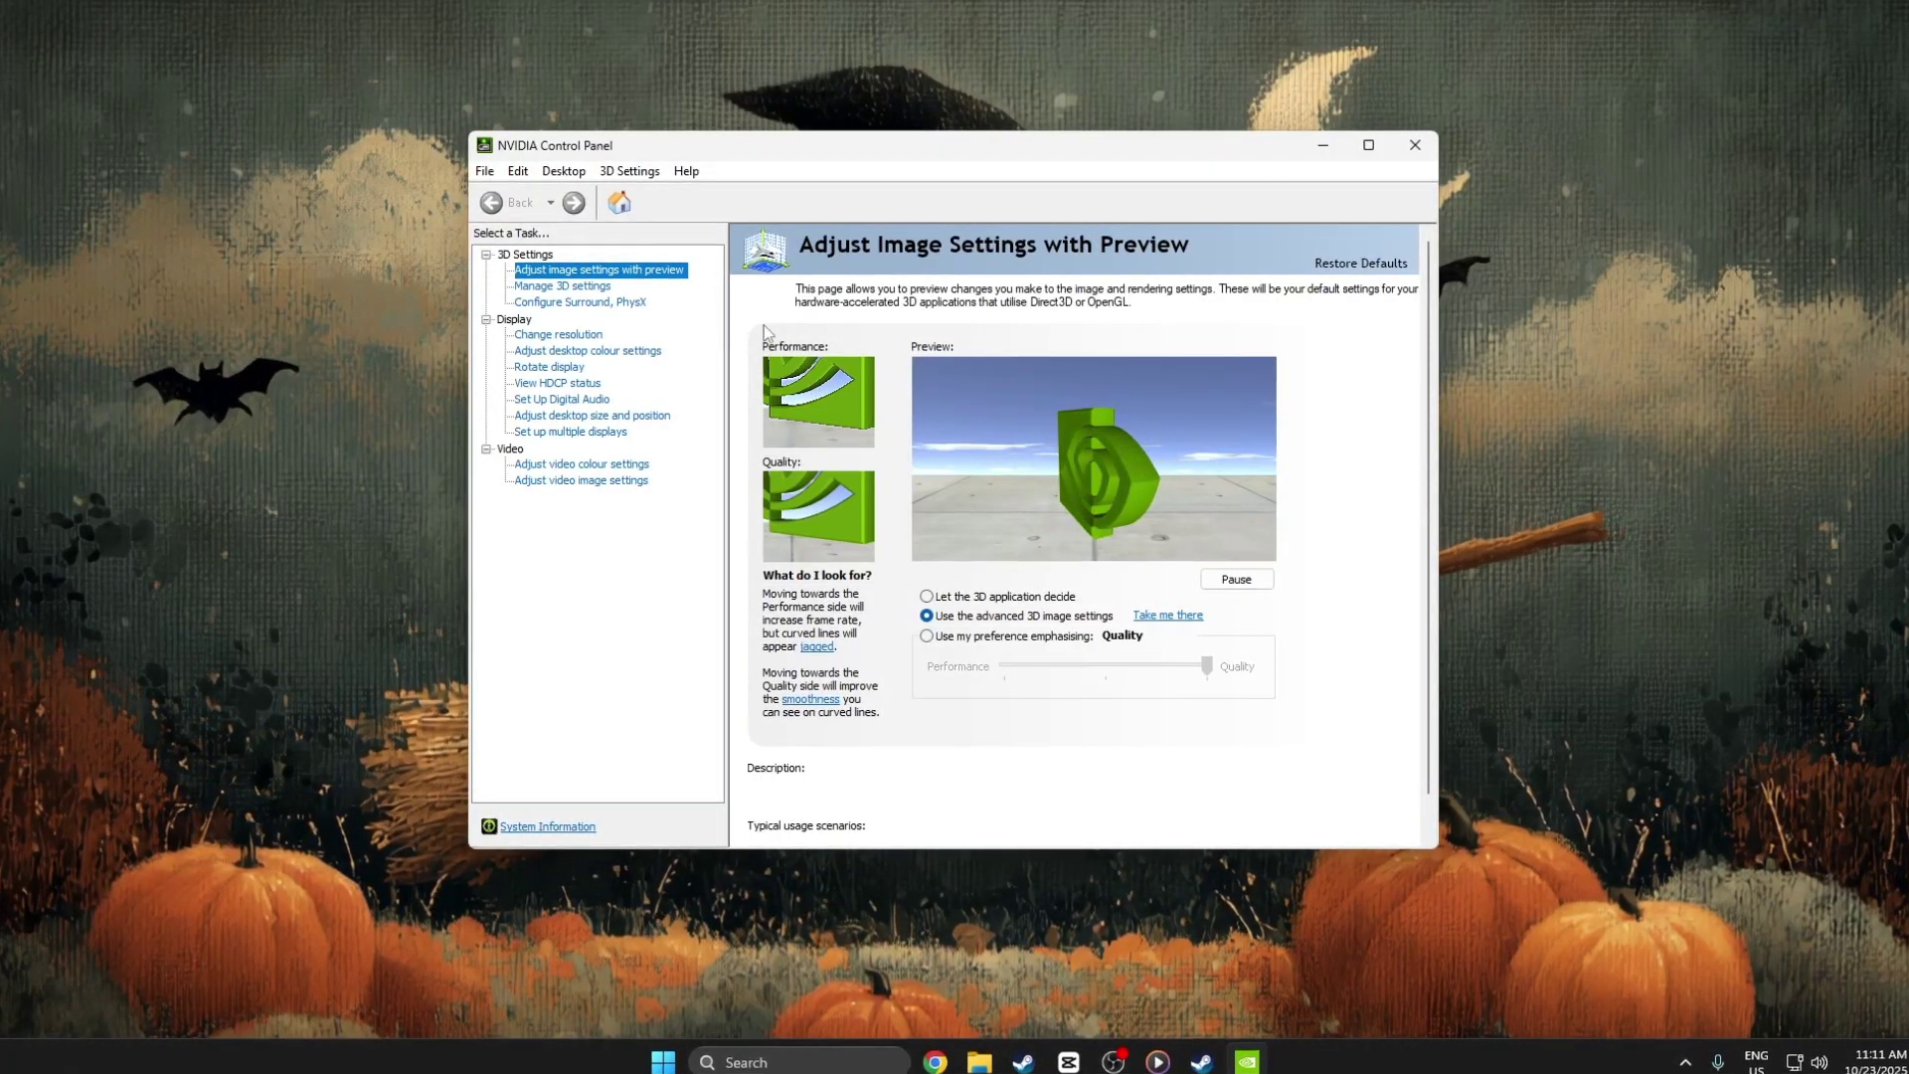
{"action": "left_click", "coordinate": [561, 287]}
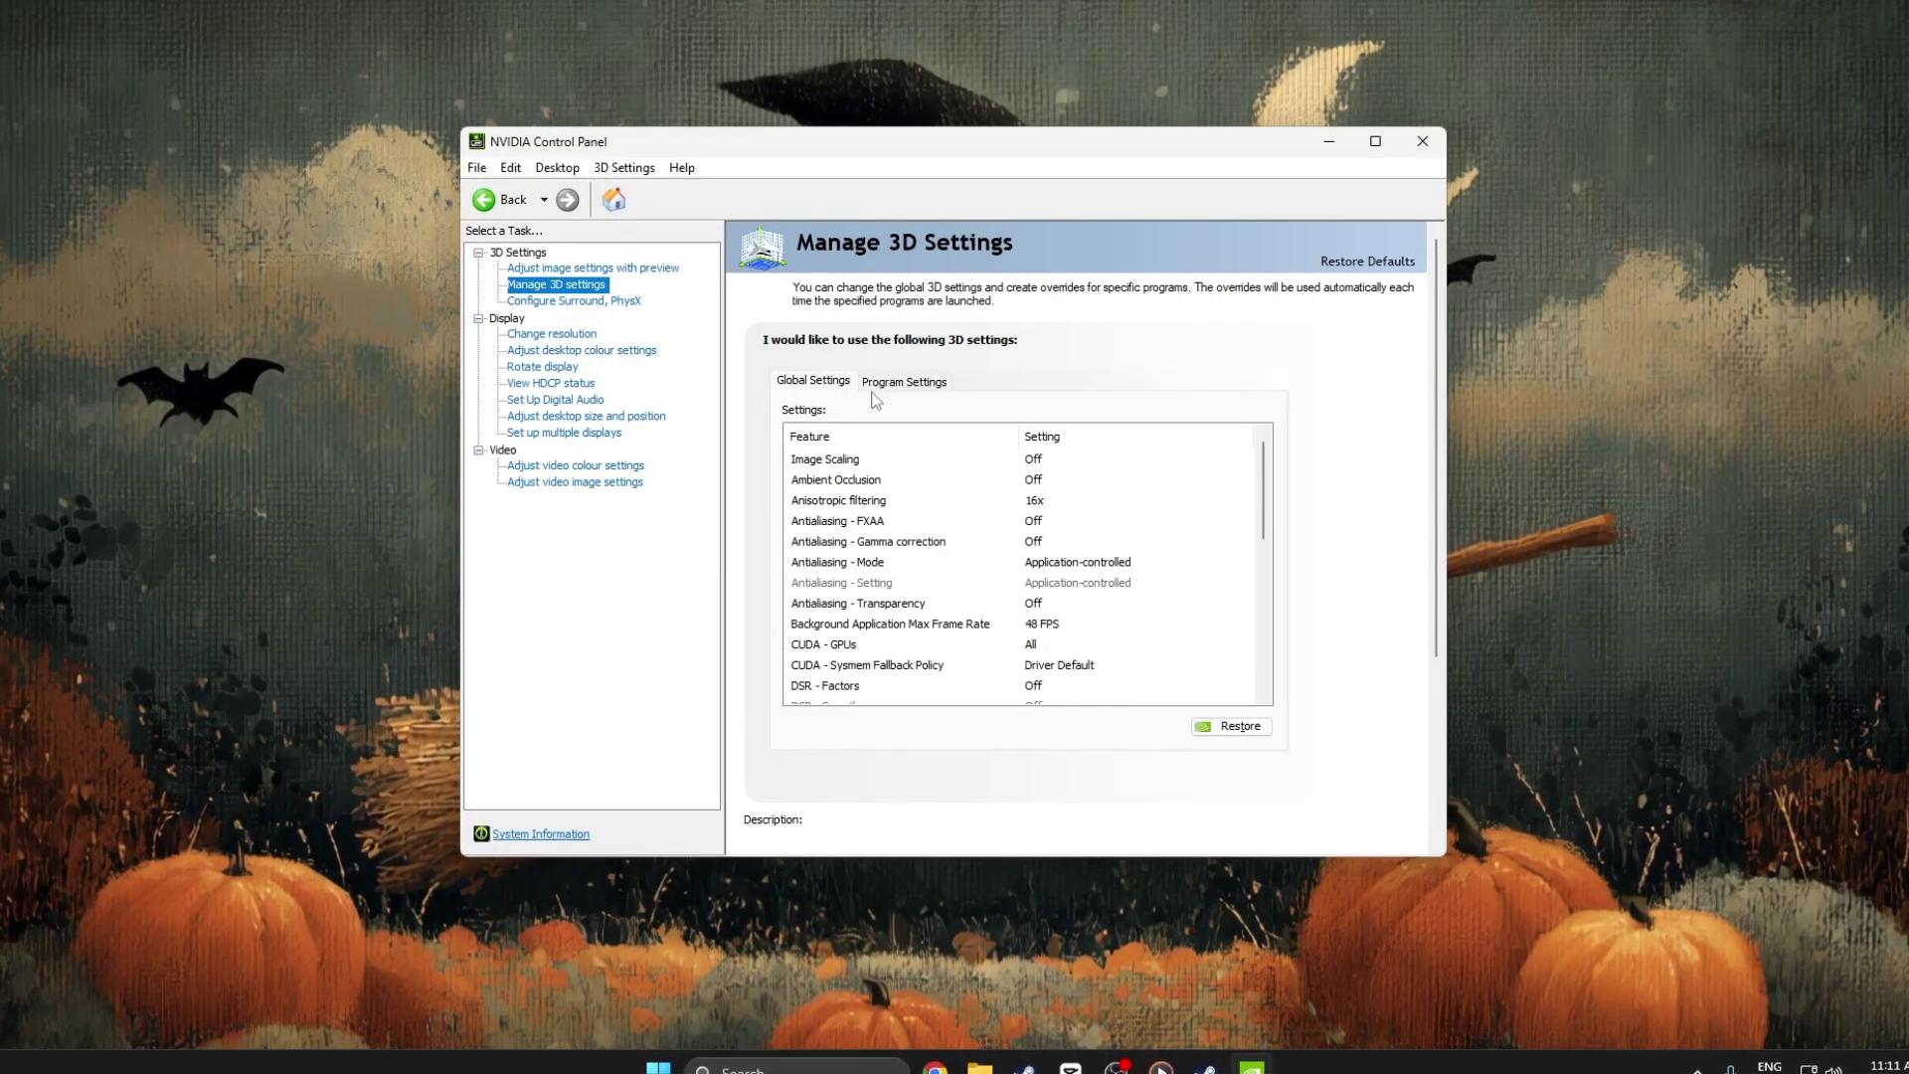
Switch to Program Settings and bring up the list for adding a program.
{"action": "left_click", "coordinate": [907, 386]}
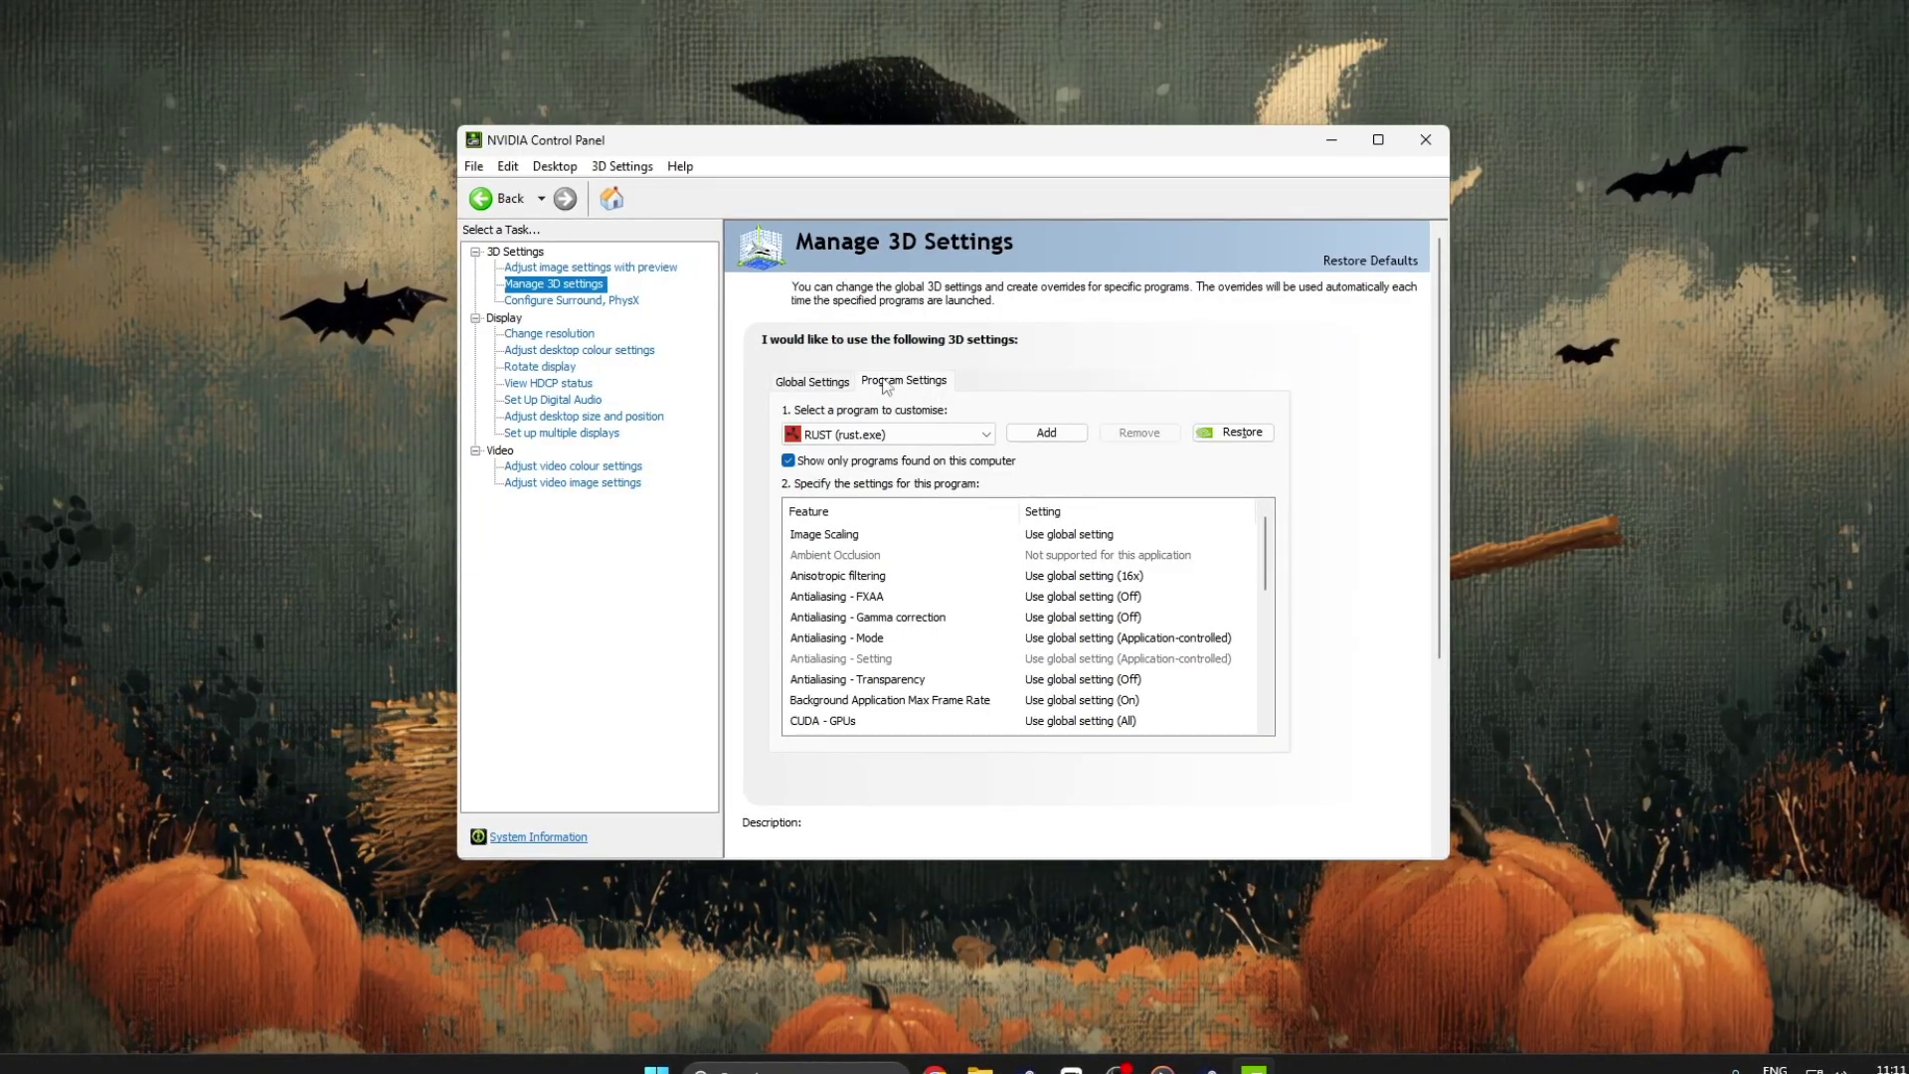
{"action": "left_click", "coordinate": [1042, 438]}
{"action": "scroll", "coordinate": [1035, 452], "scroll_direction": "down", "scroll_amount": 15}
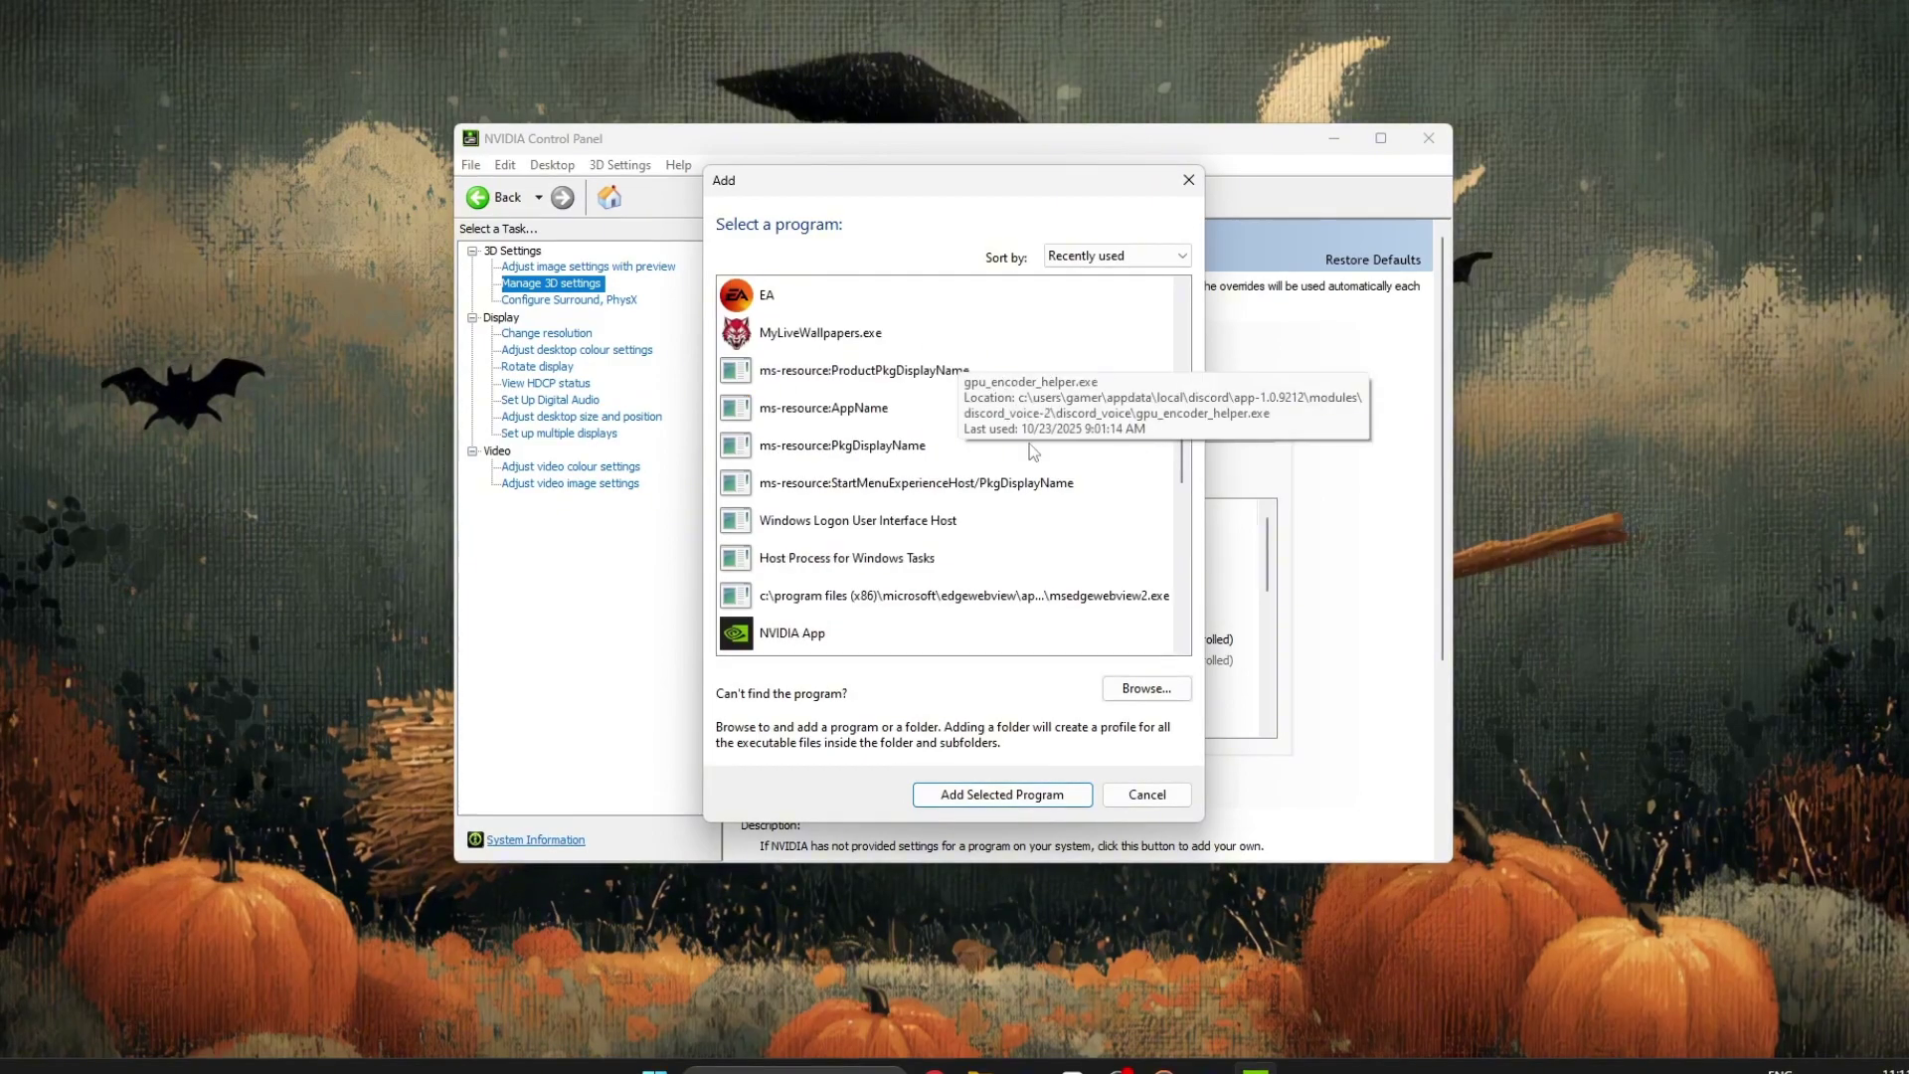
{"action": "scroll", "coordinate": [1034, 452], "scroll_direction": "down", "scroll_amount": 10}
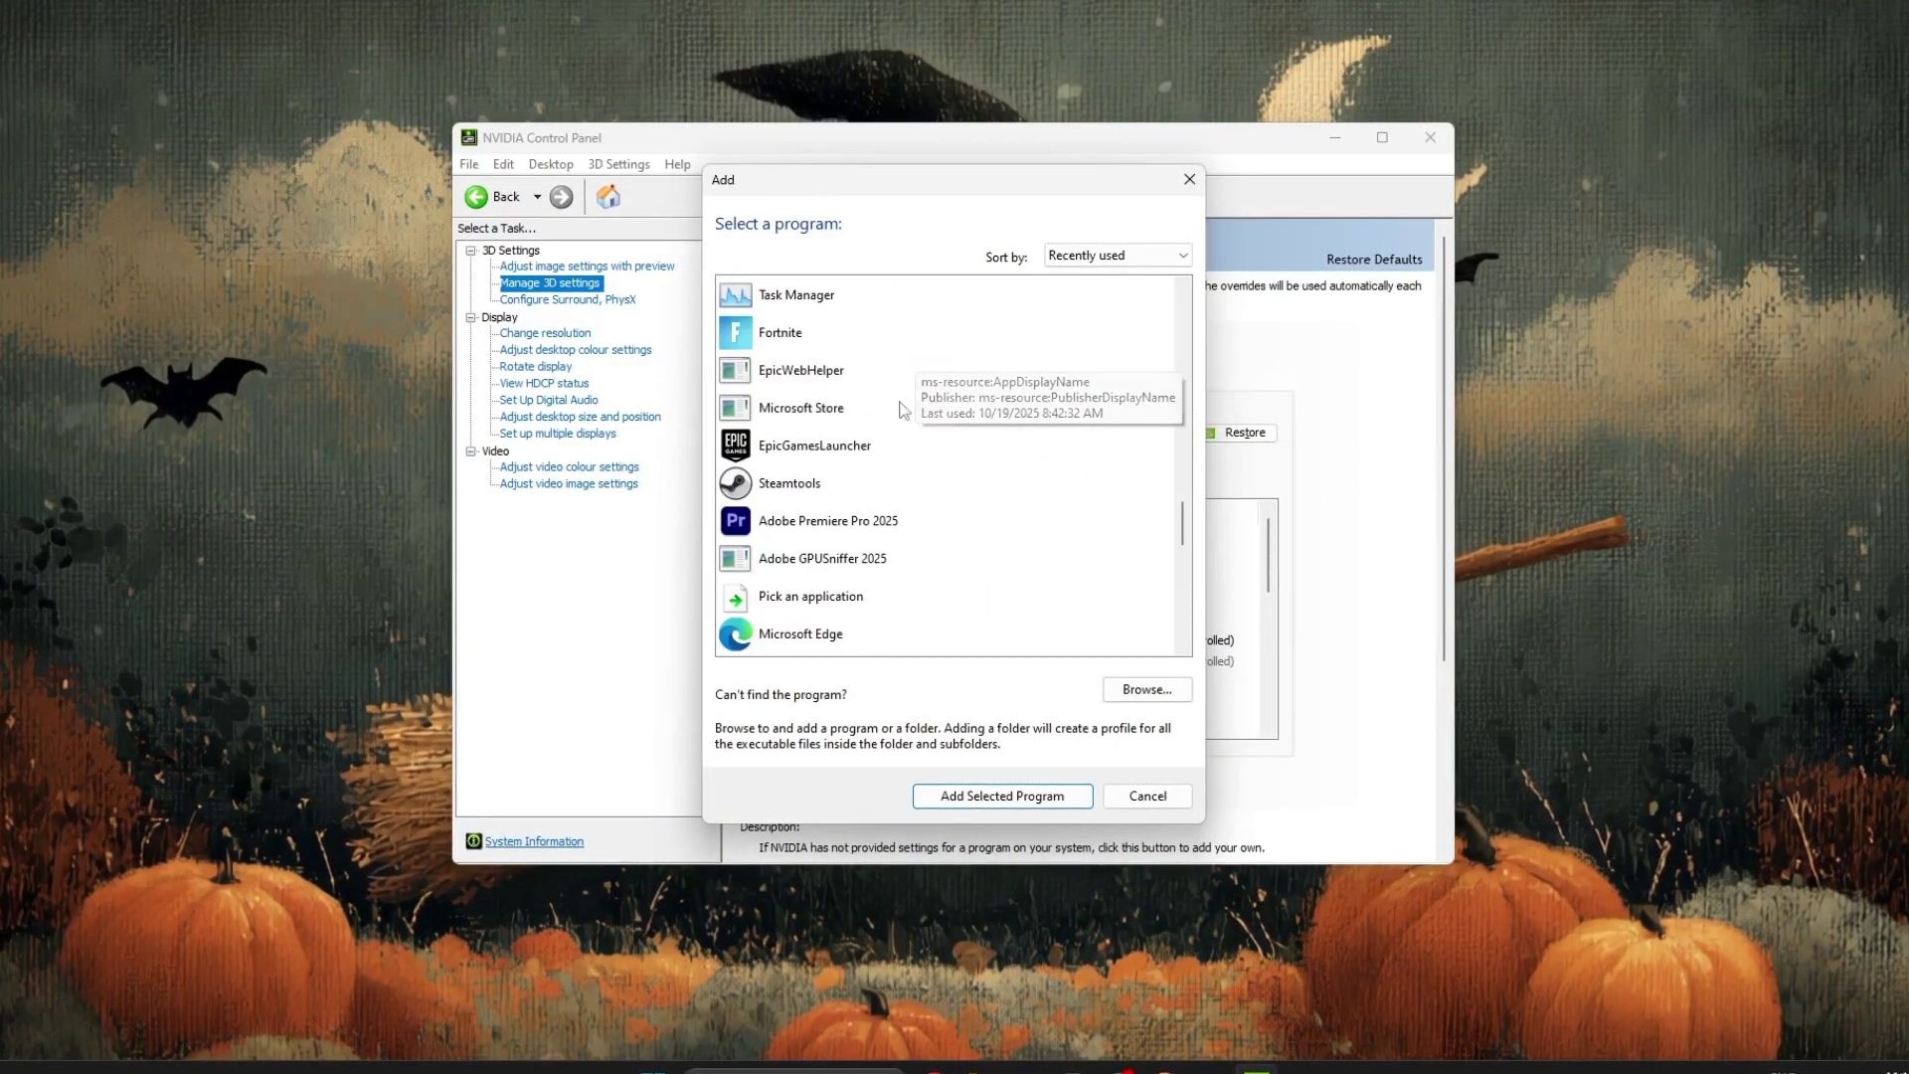
{"action": "scroll", "coordinate": [903, 410], "scroll_direction": "up", "scroll_amount": 15}
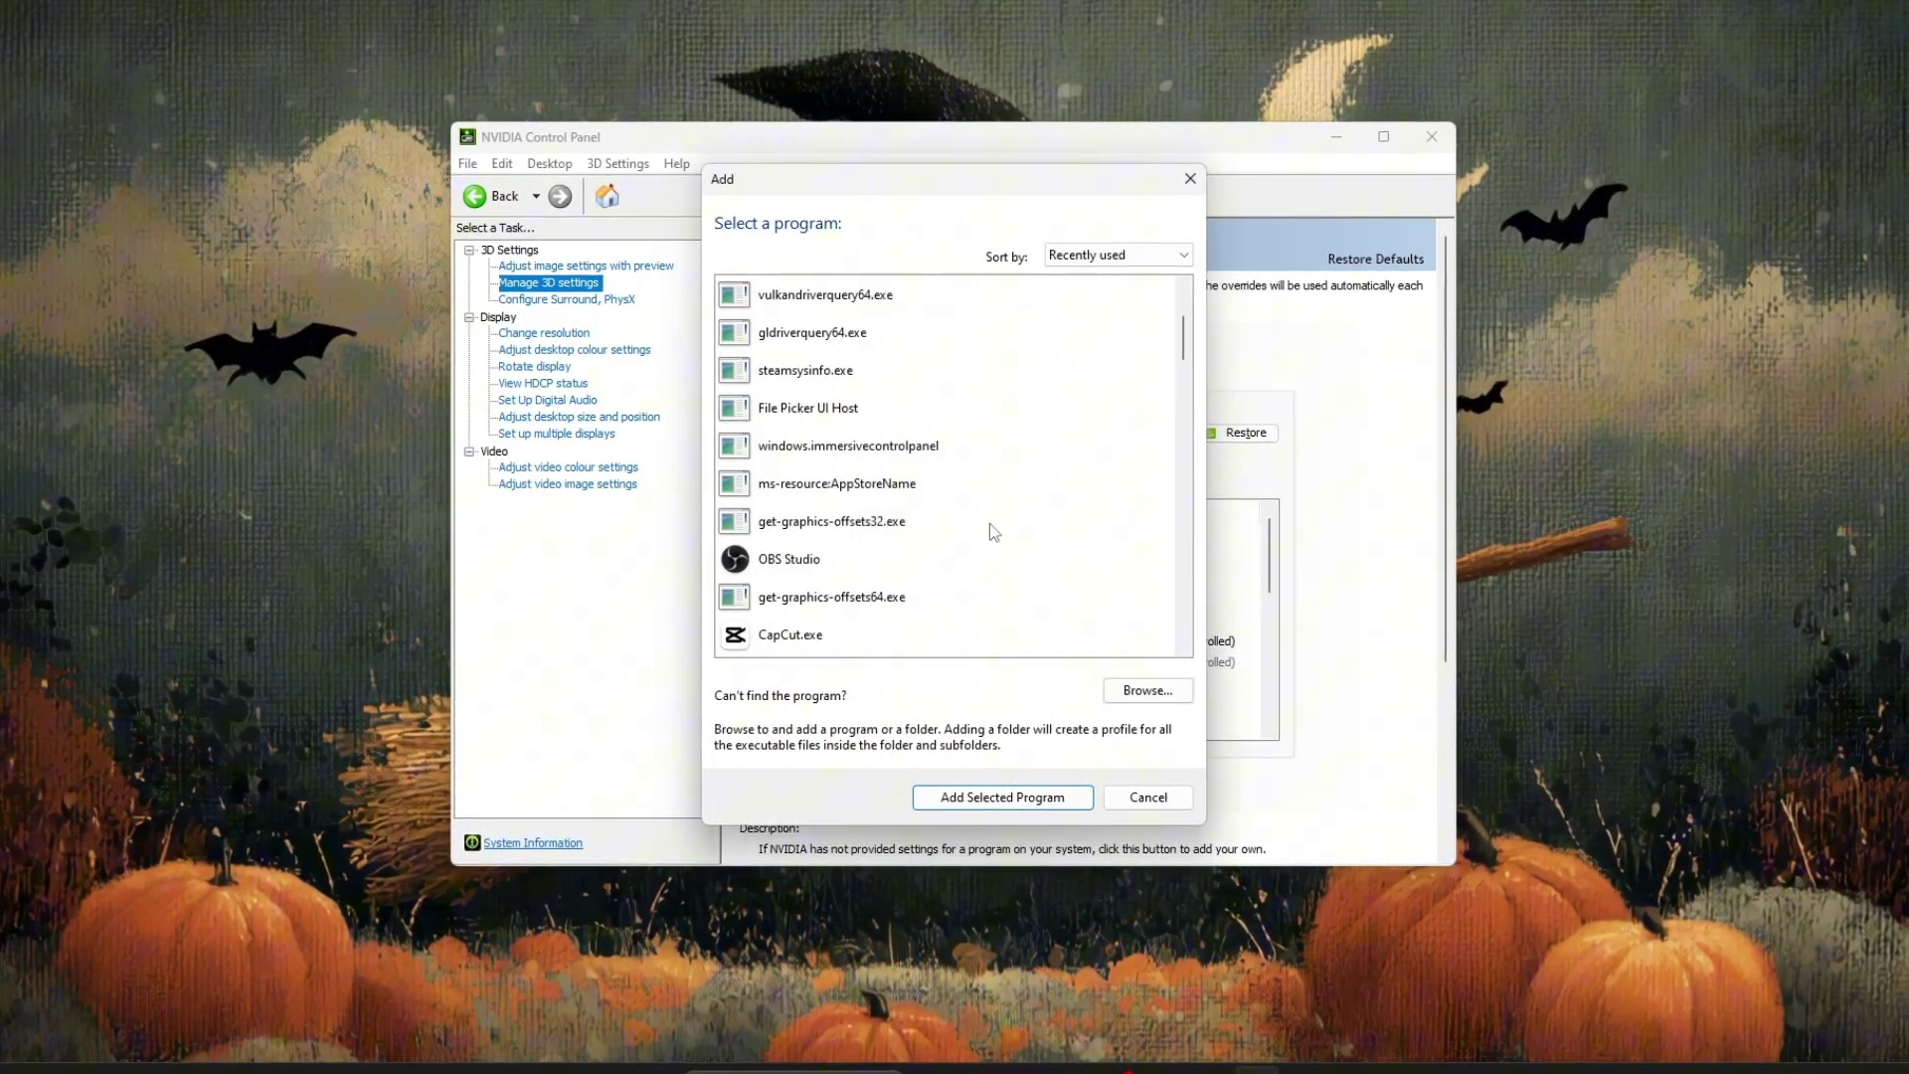
{"action": "scroll", "coordinate": [989, 523], "scroll_direction": "up", "scroll_amount": 2}
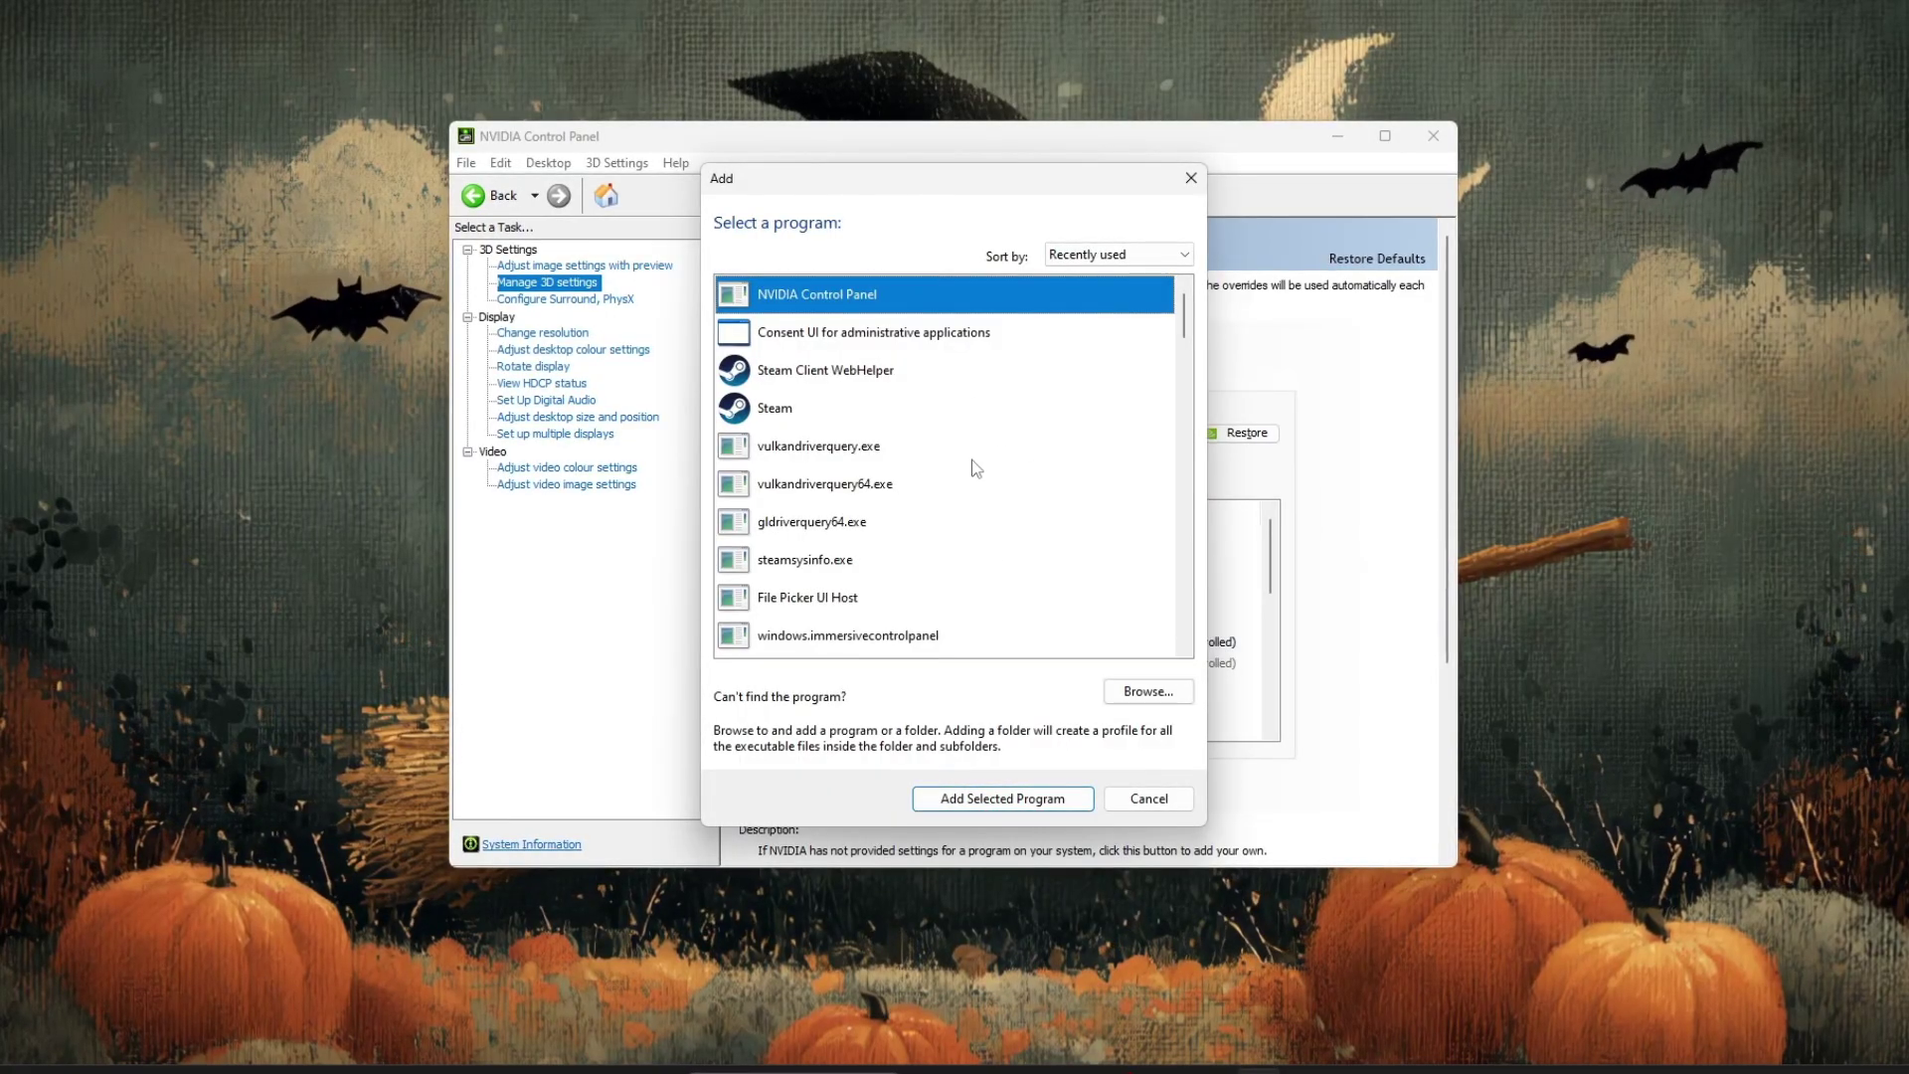
Browse to D:\steam\steamapps\common\Rust and add Rust.exe as the customised program.
{"action": "left_click", "coordinate": [1149, 692]}
{"action": "left_click", "coordinate": [742, 637]}
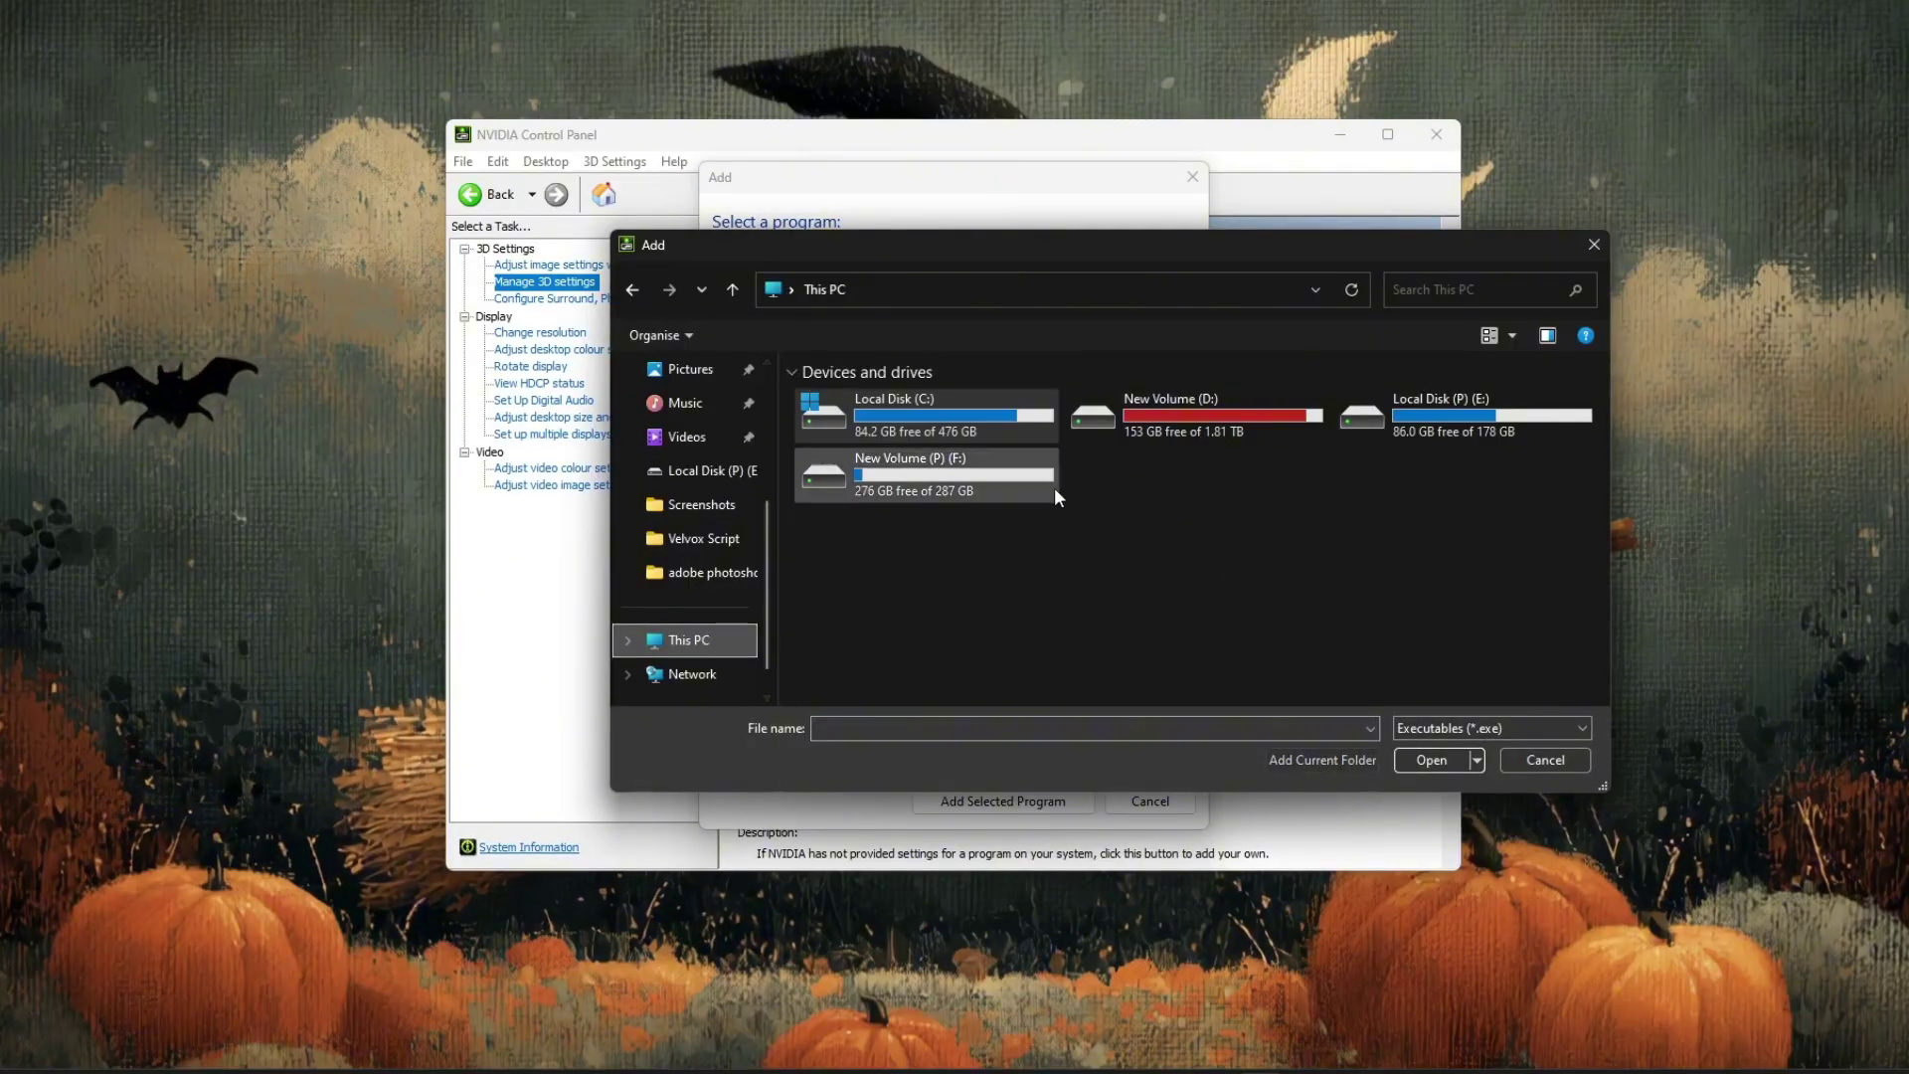
{"action": "double_click", "coordinate": [1190, 416]}
{"action": "double_click", "coordinate": [880, 403]}
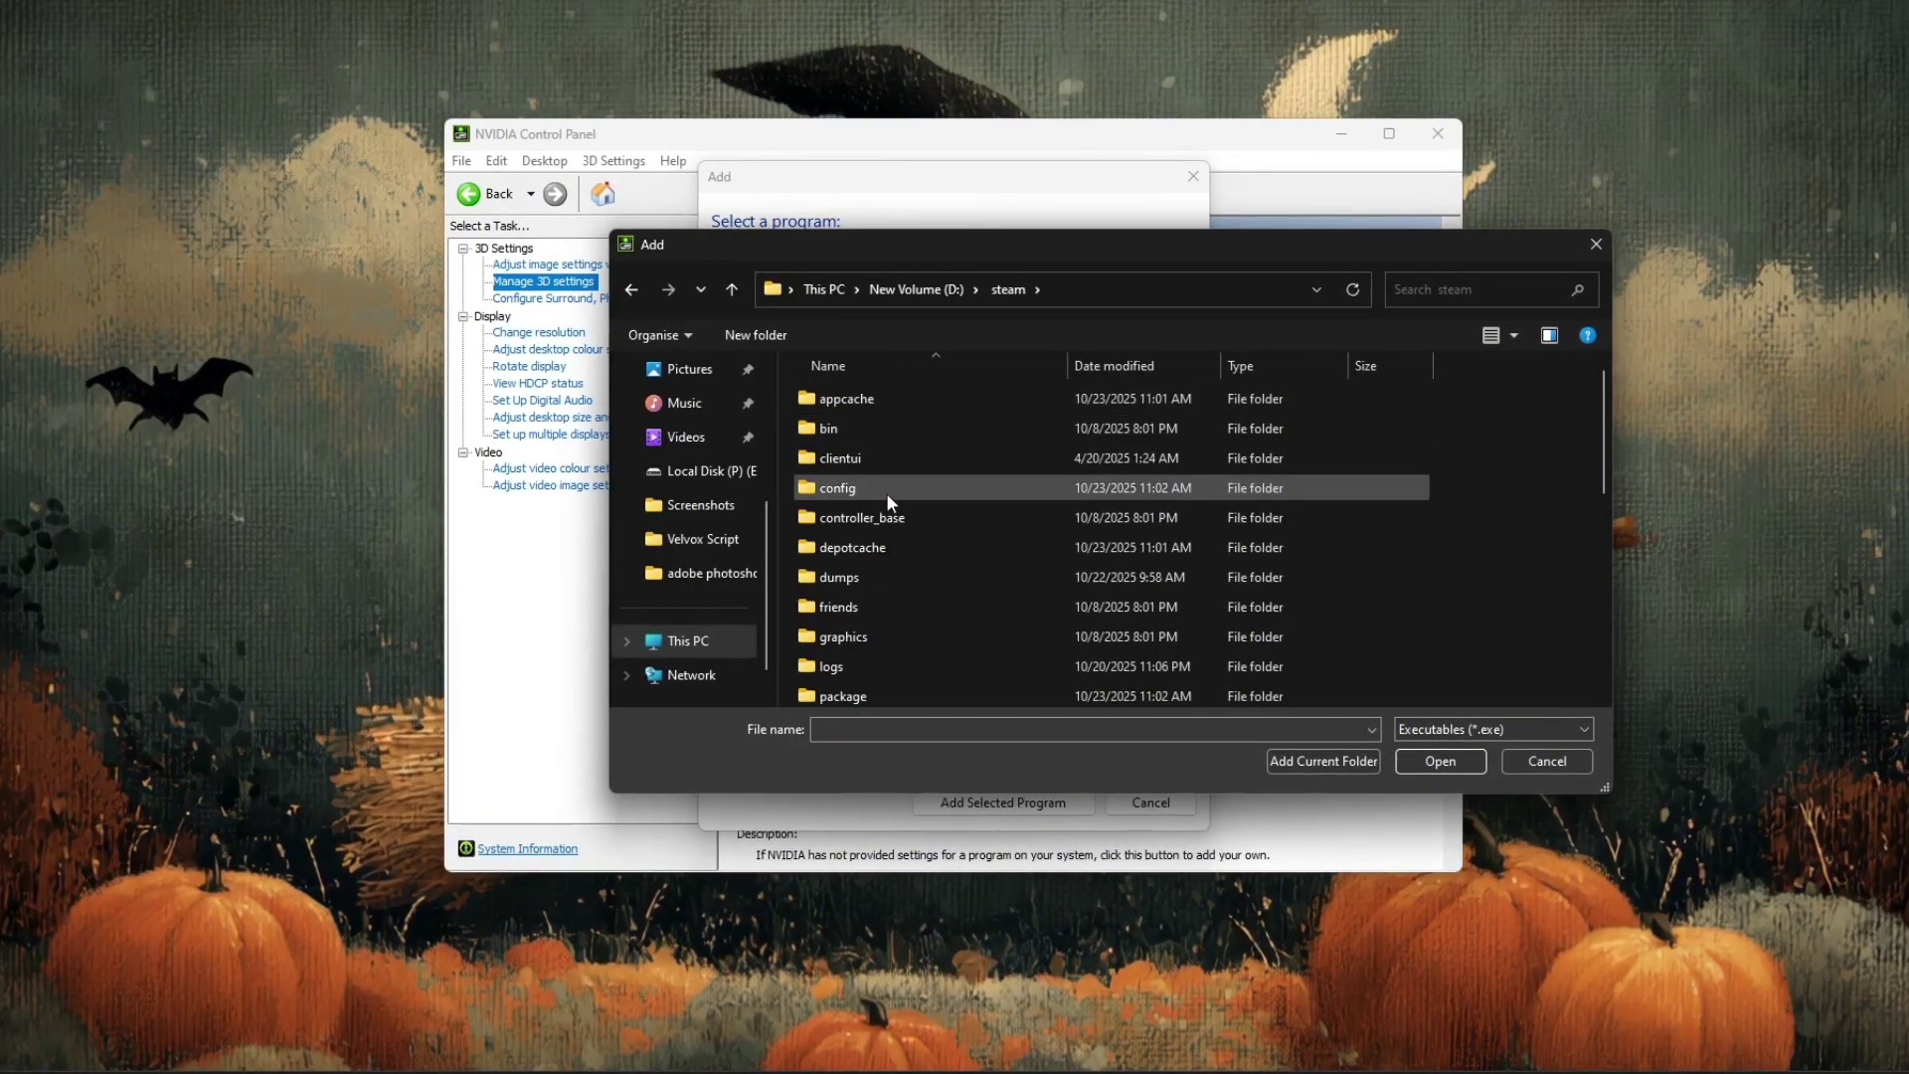
{"action": "left_click", "coordinate": [857, 547]}
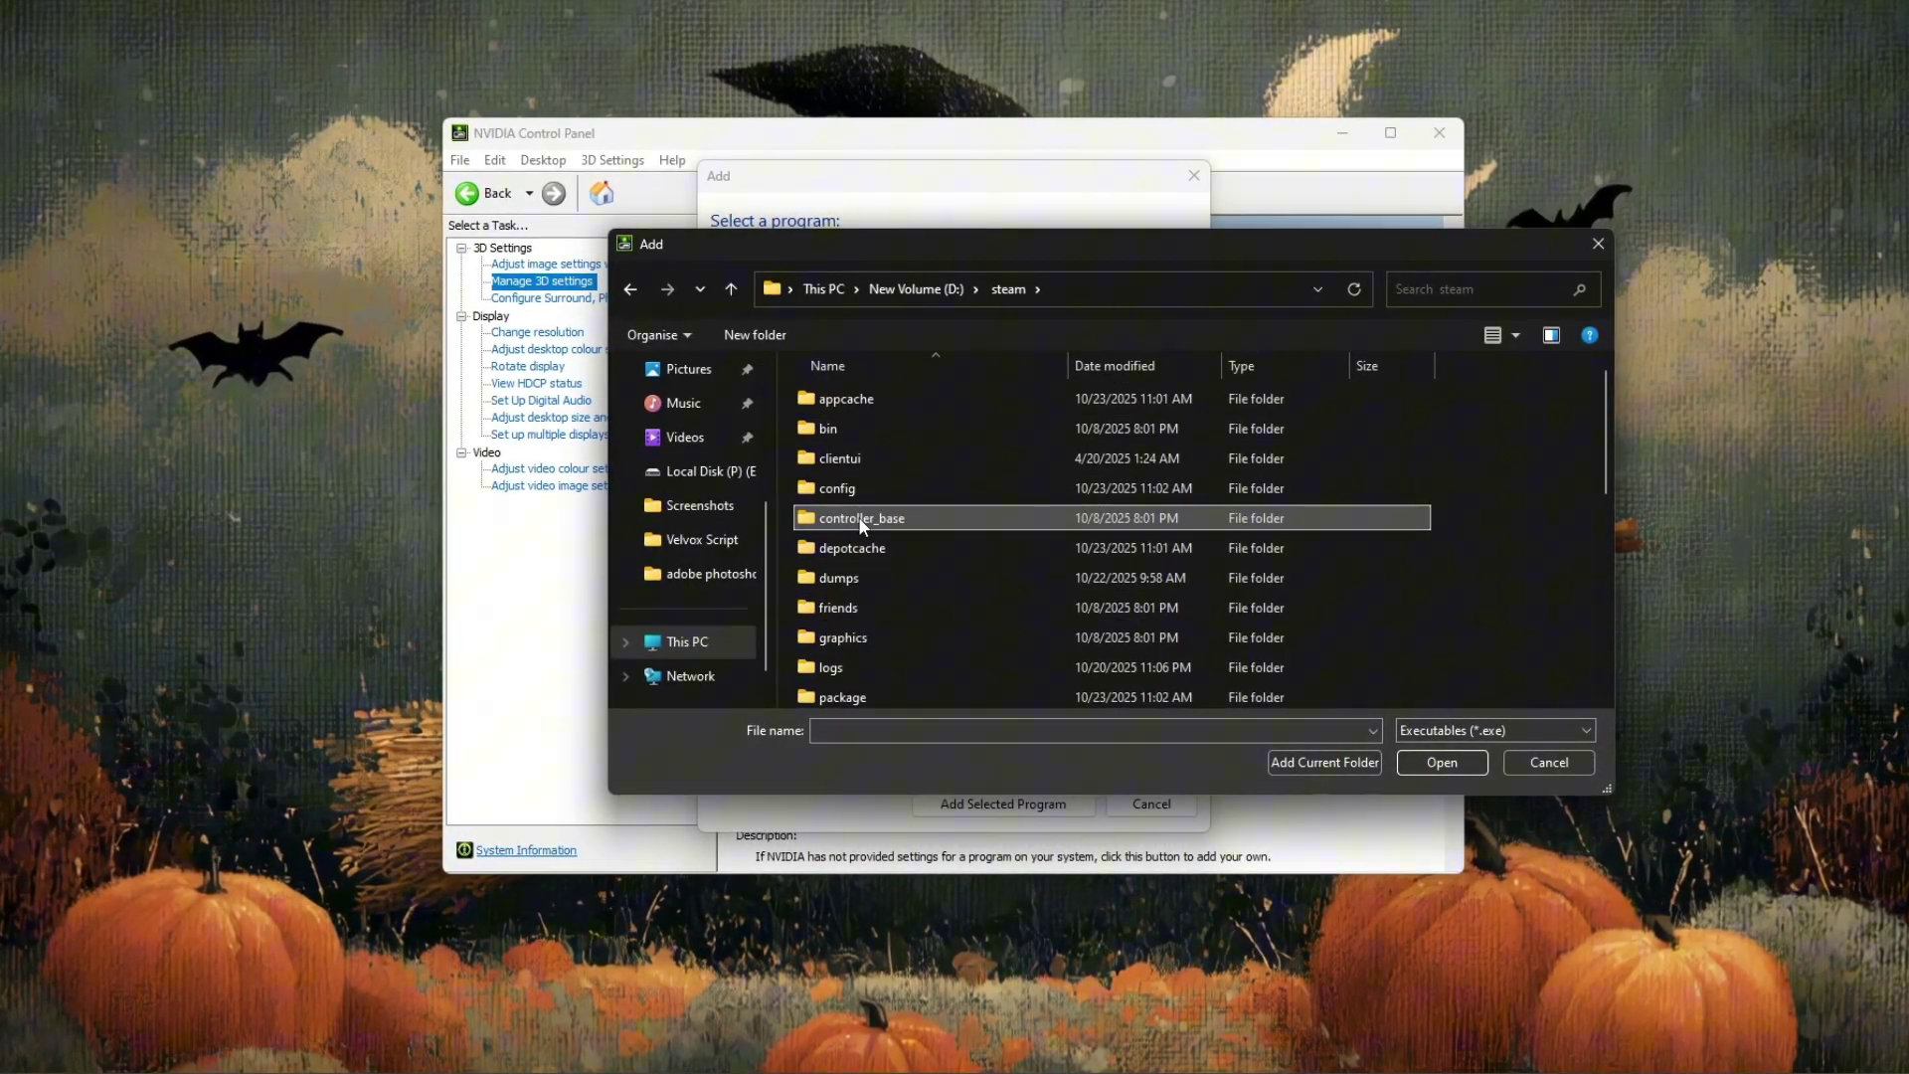
{"action": "scroll", "coordinate": [868, 618], "scroll_direction": "down", "scroll_amount": 3}
{"action": "double_click", "coordinate": [853, 587]}
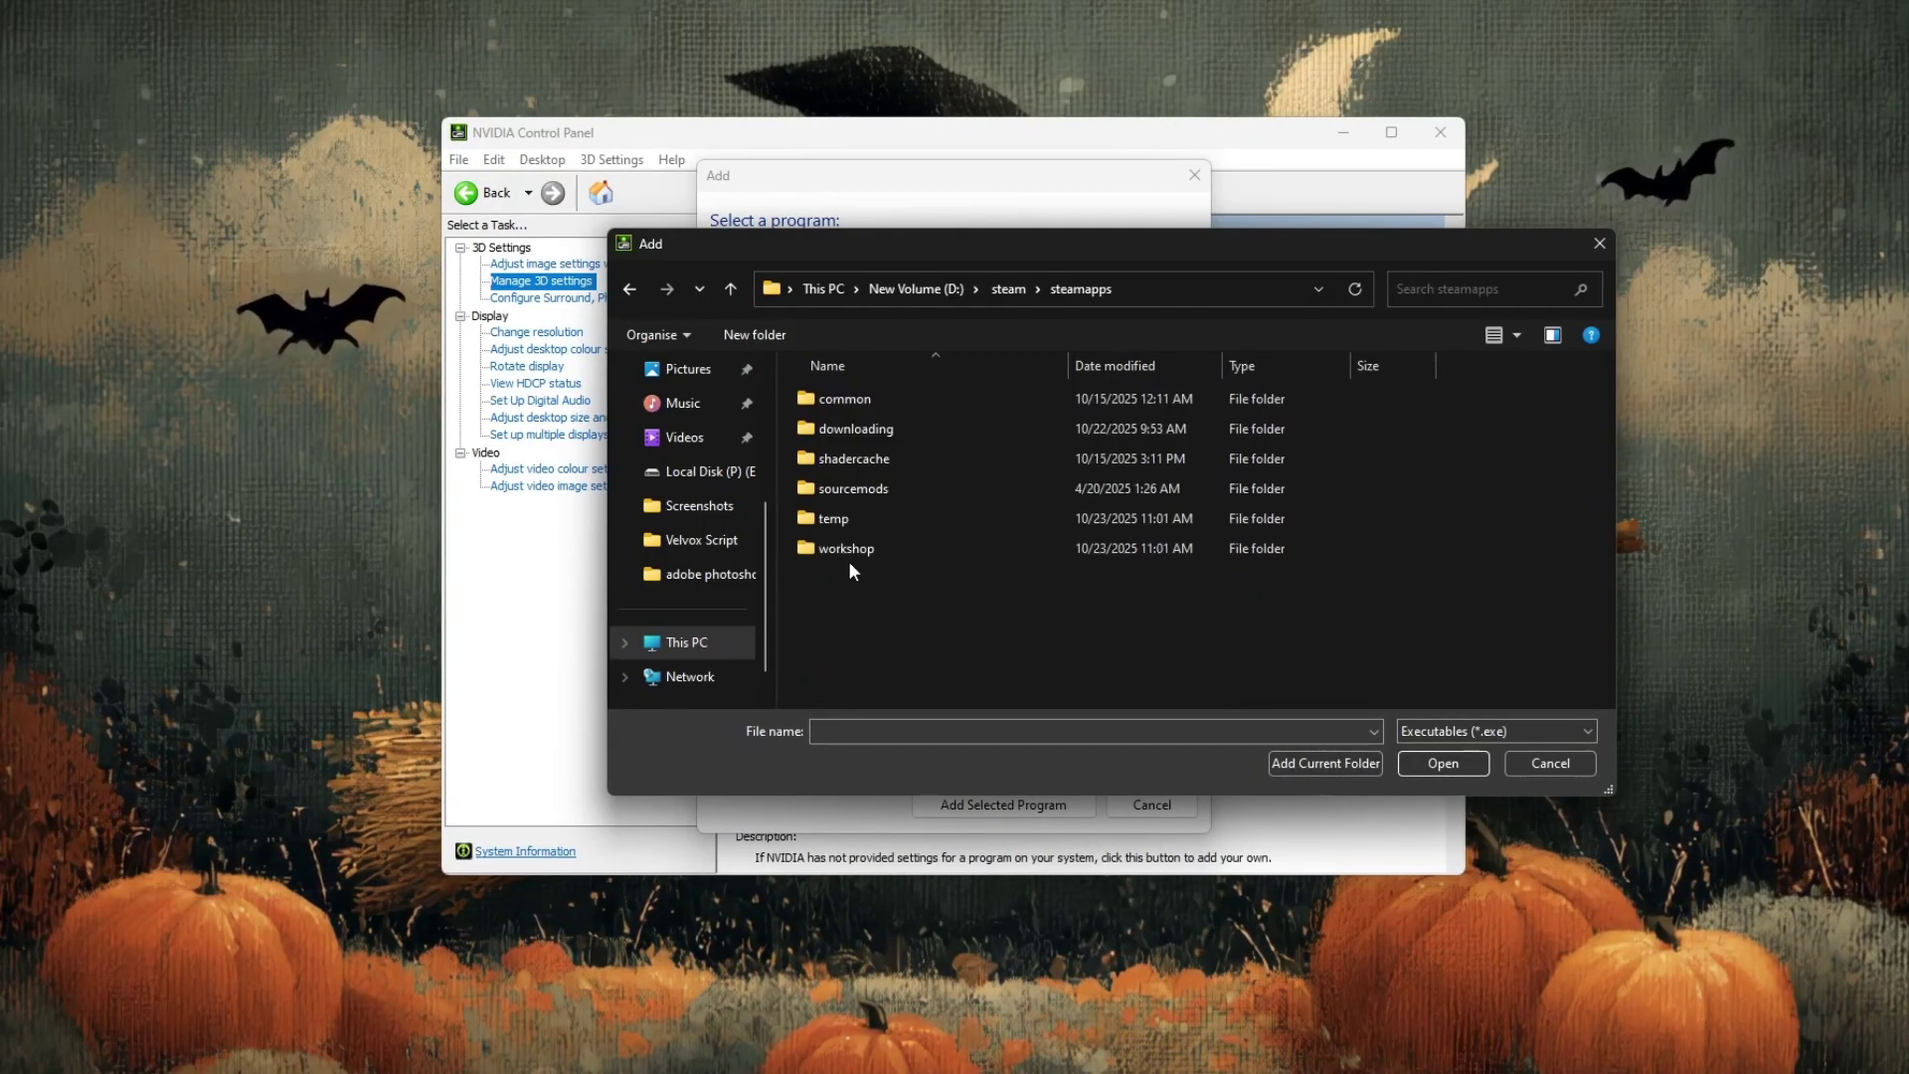
{"action": "double_click", "coordinate": [875, 408]}
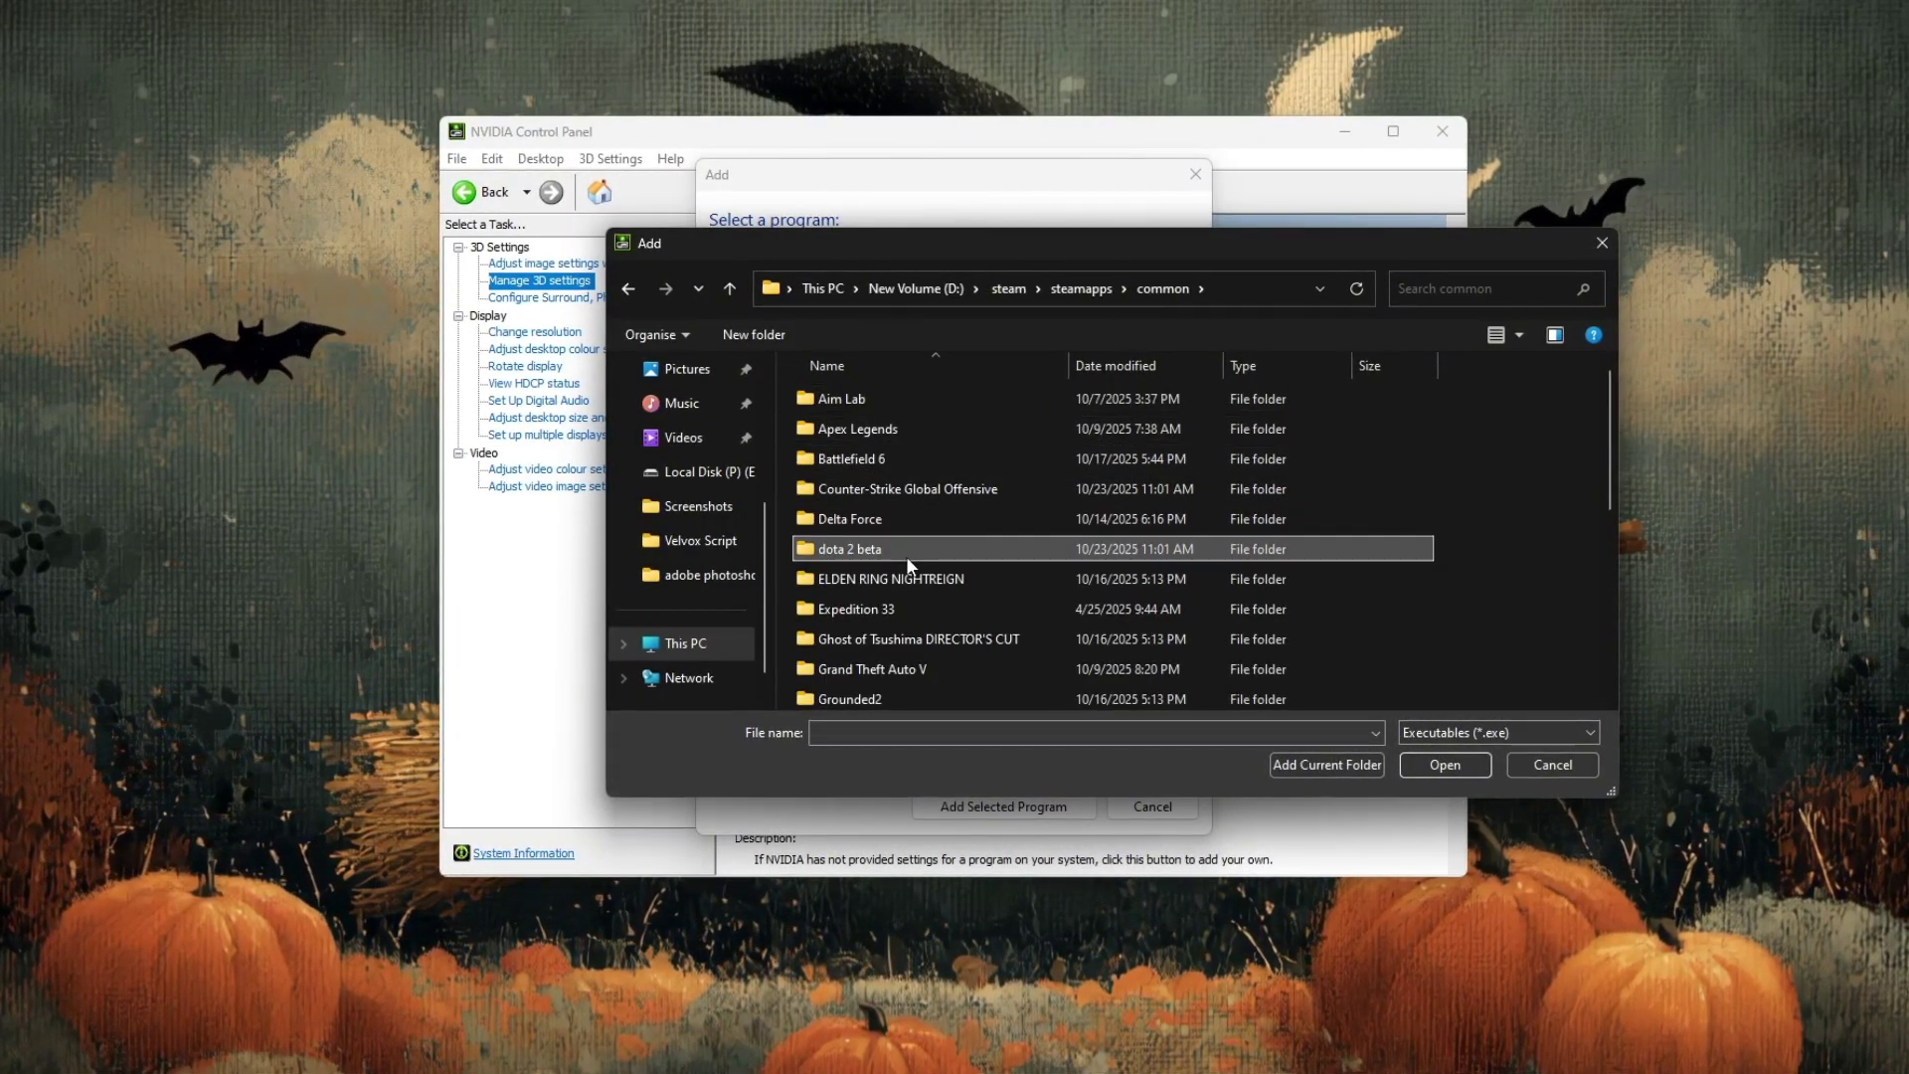
{"action": "scroll", "coordinate": [905, 557], "scroll_direction": "down", "scroll_amount": 5}
{"action": "double_click", "coordinate": [855, 581]}
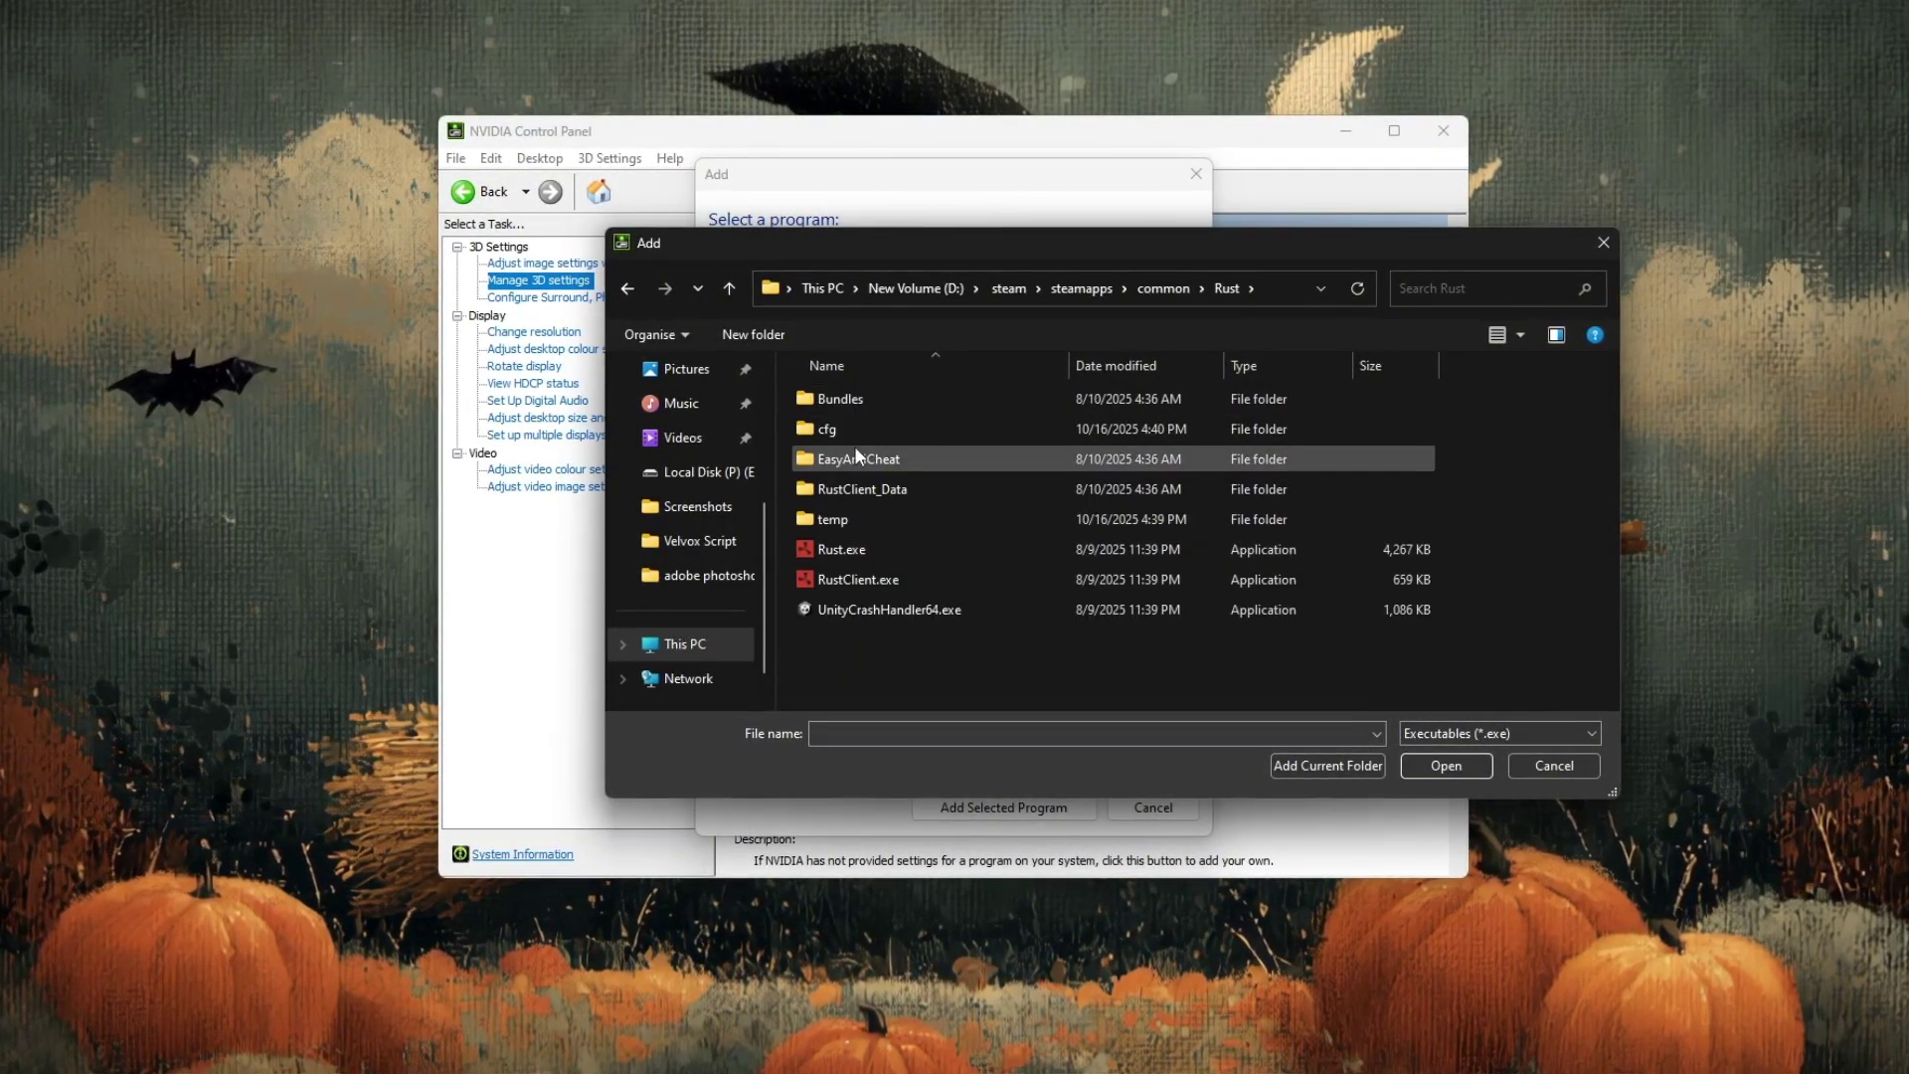
{"action": "left_click", "coordinate": [850, 549]}
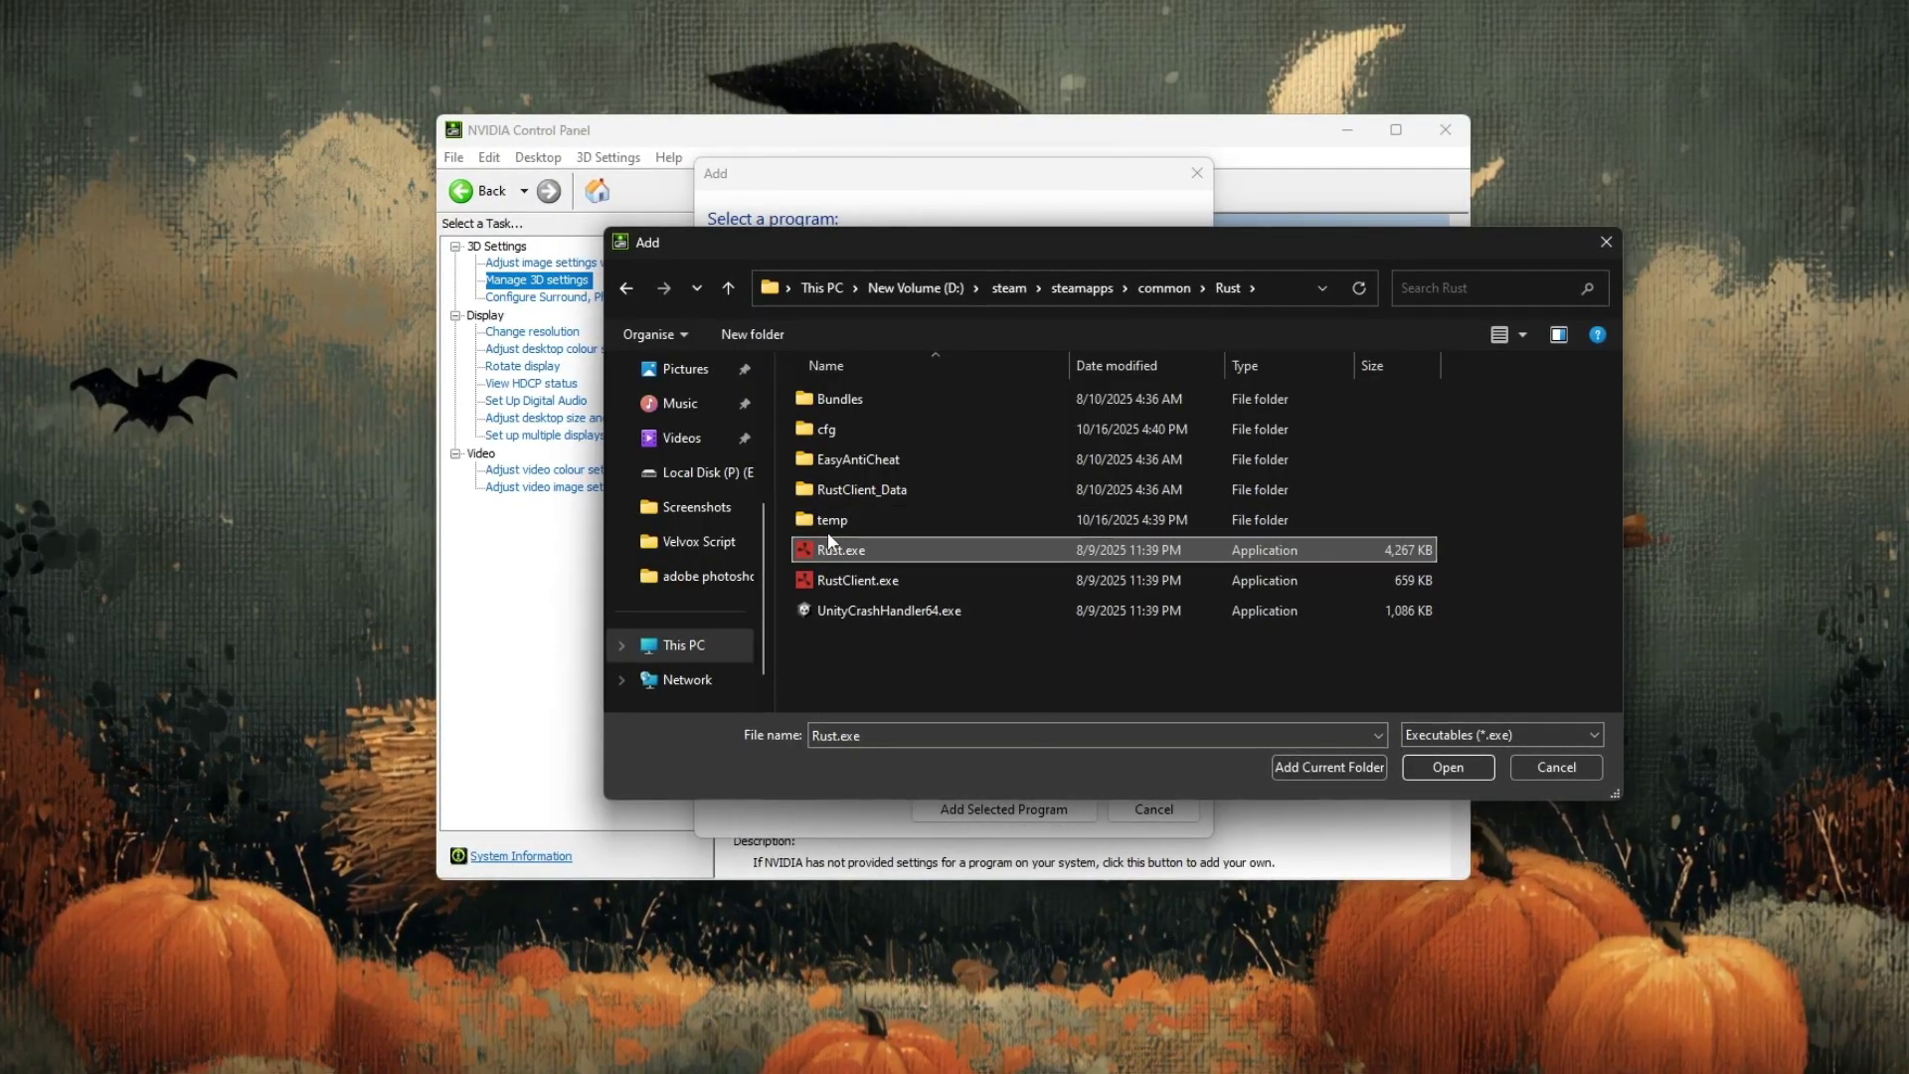
{"action": "left_click", "coordinate": [1434, 765]}
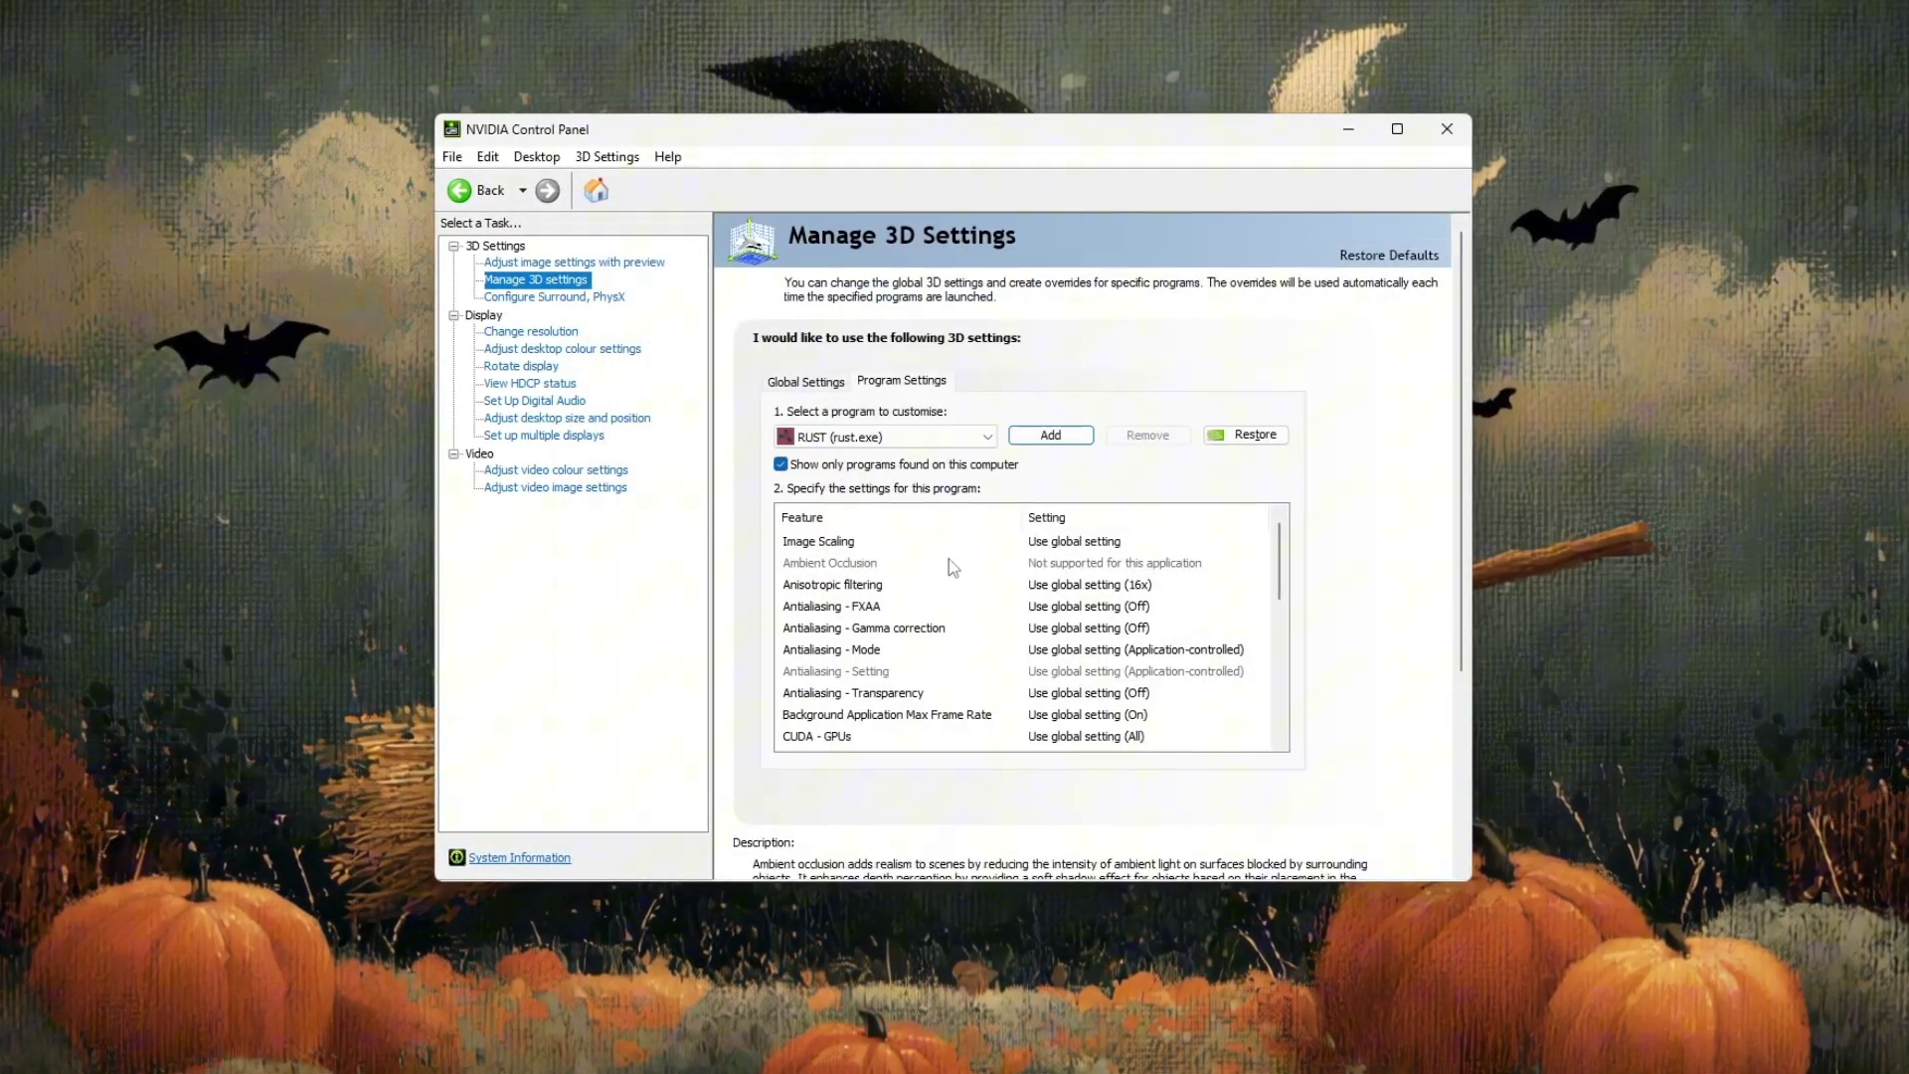
Keep RUST (rust.exe) selected and set Power management mode to Prefer maximum performance.
{"action": "left_click", "coordinate": [916, 439]}
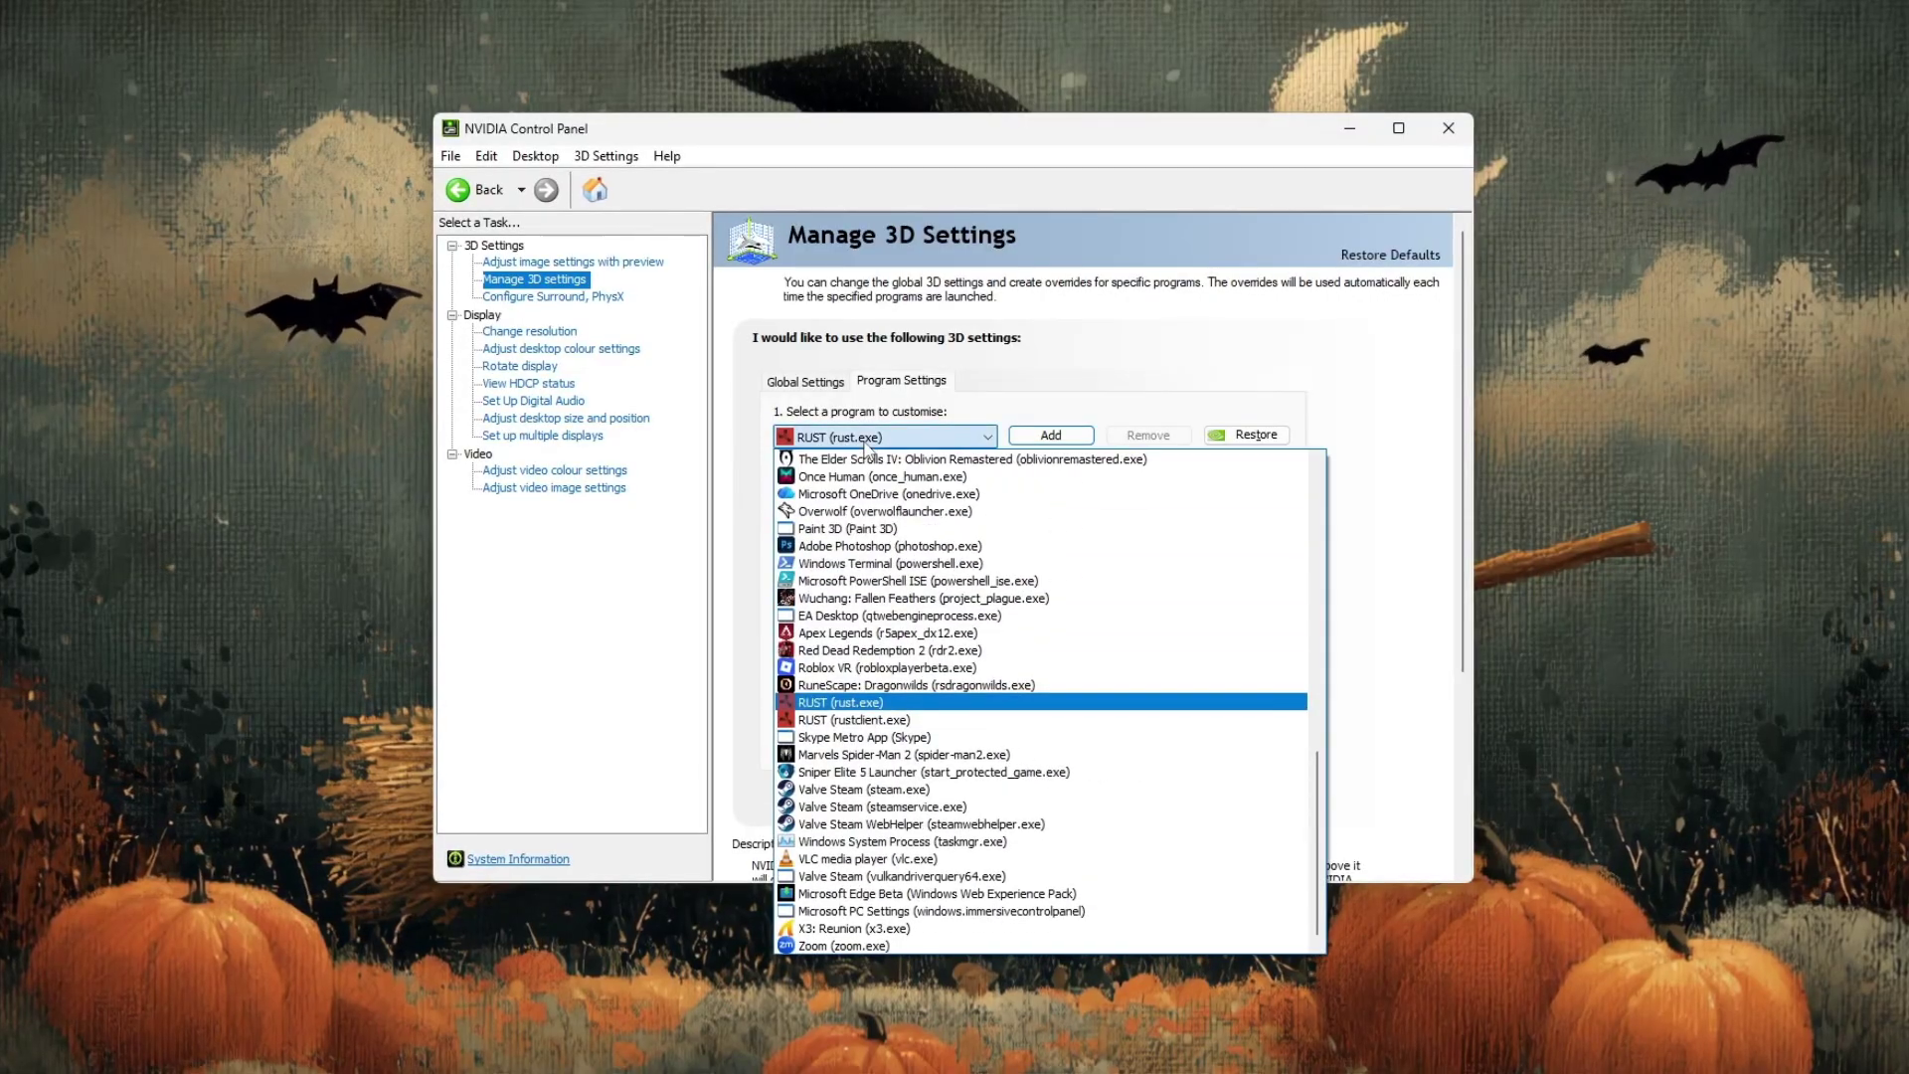
{"action": "left_click", "coordinate": [844, 708]}
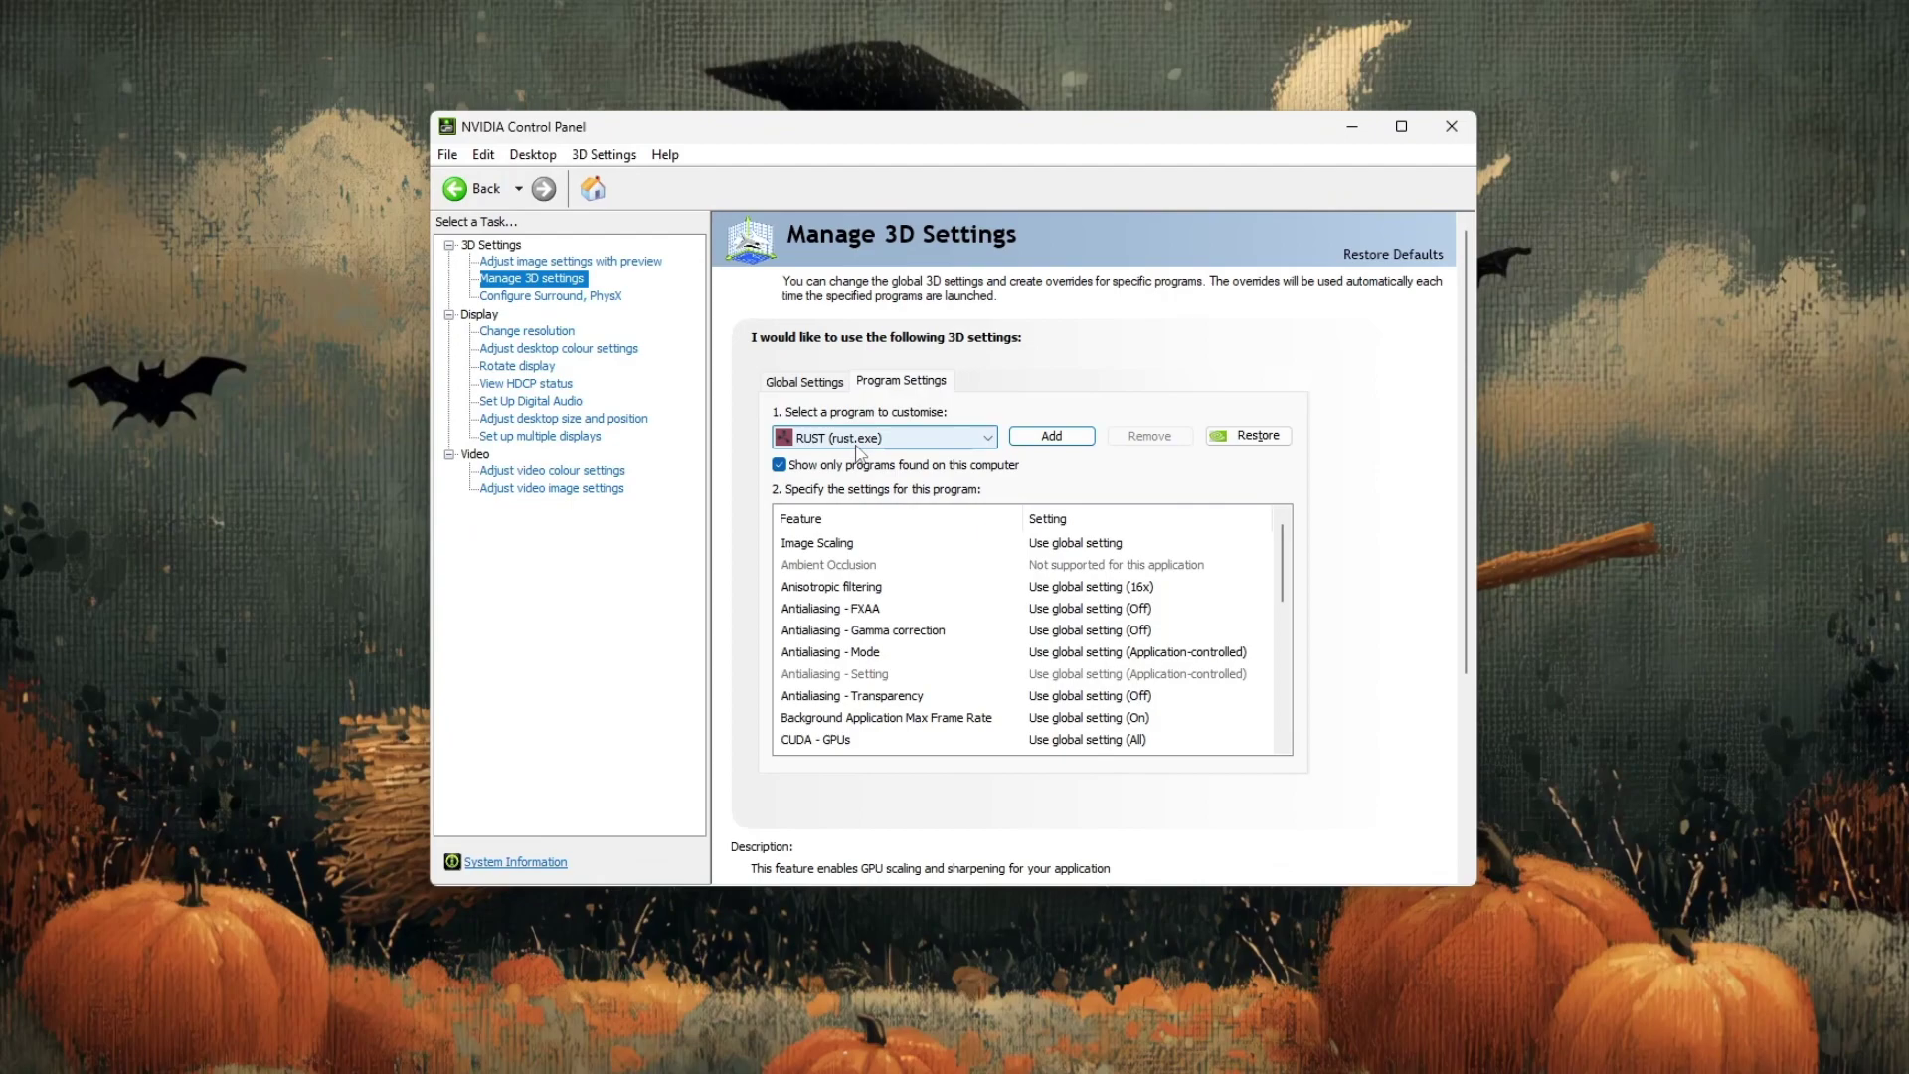
{"action": "scroll", "coordinate": [933, 615], "scroll_direction": "down", "scroll_amount": 4}
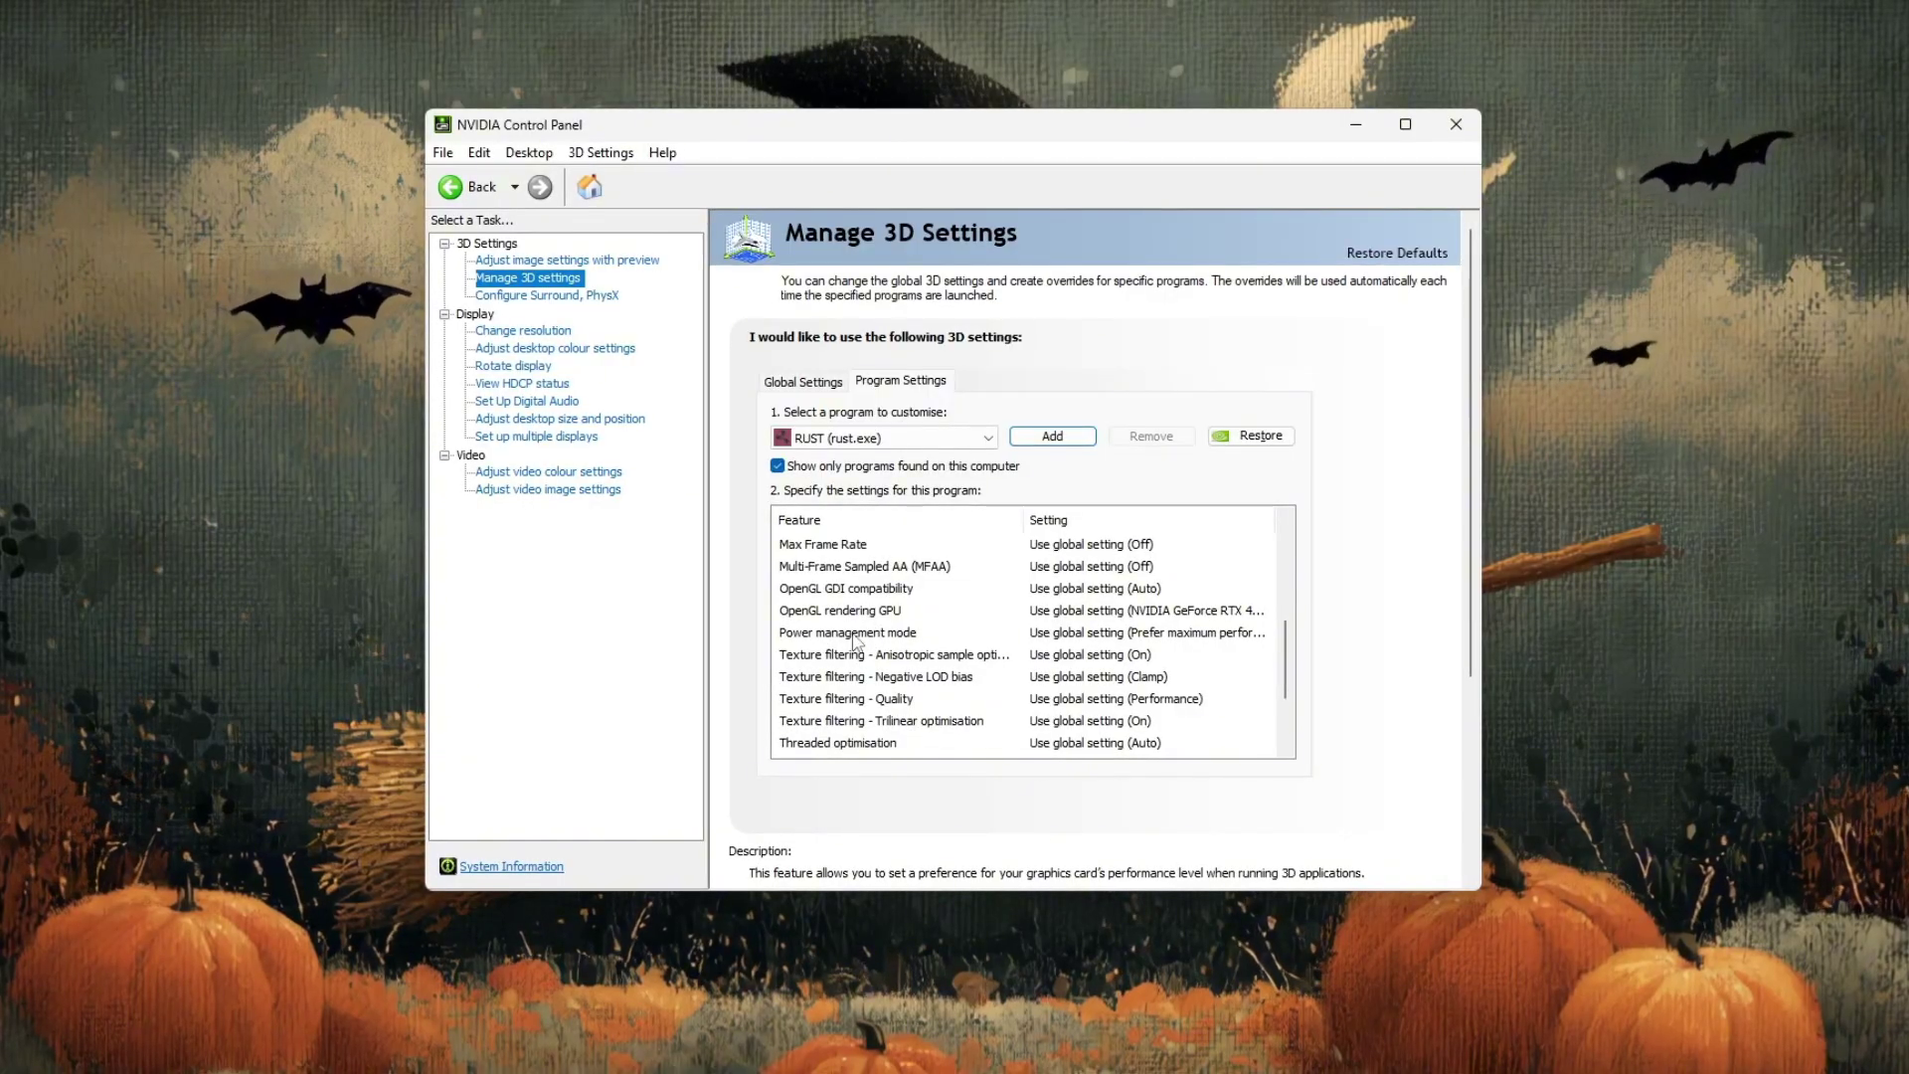
{"action": "left_click", "coordinate": [1233, 634]}
{"action": "left_click", "coordinate": [1233, 636]}
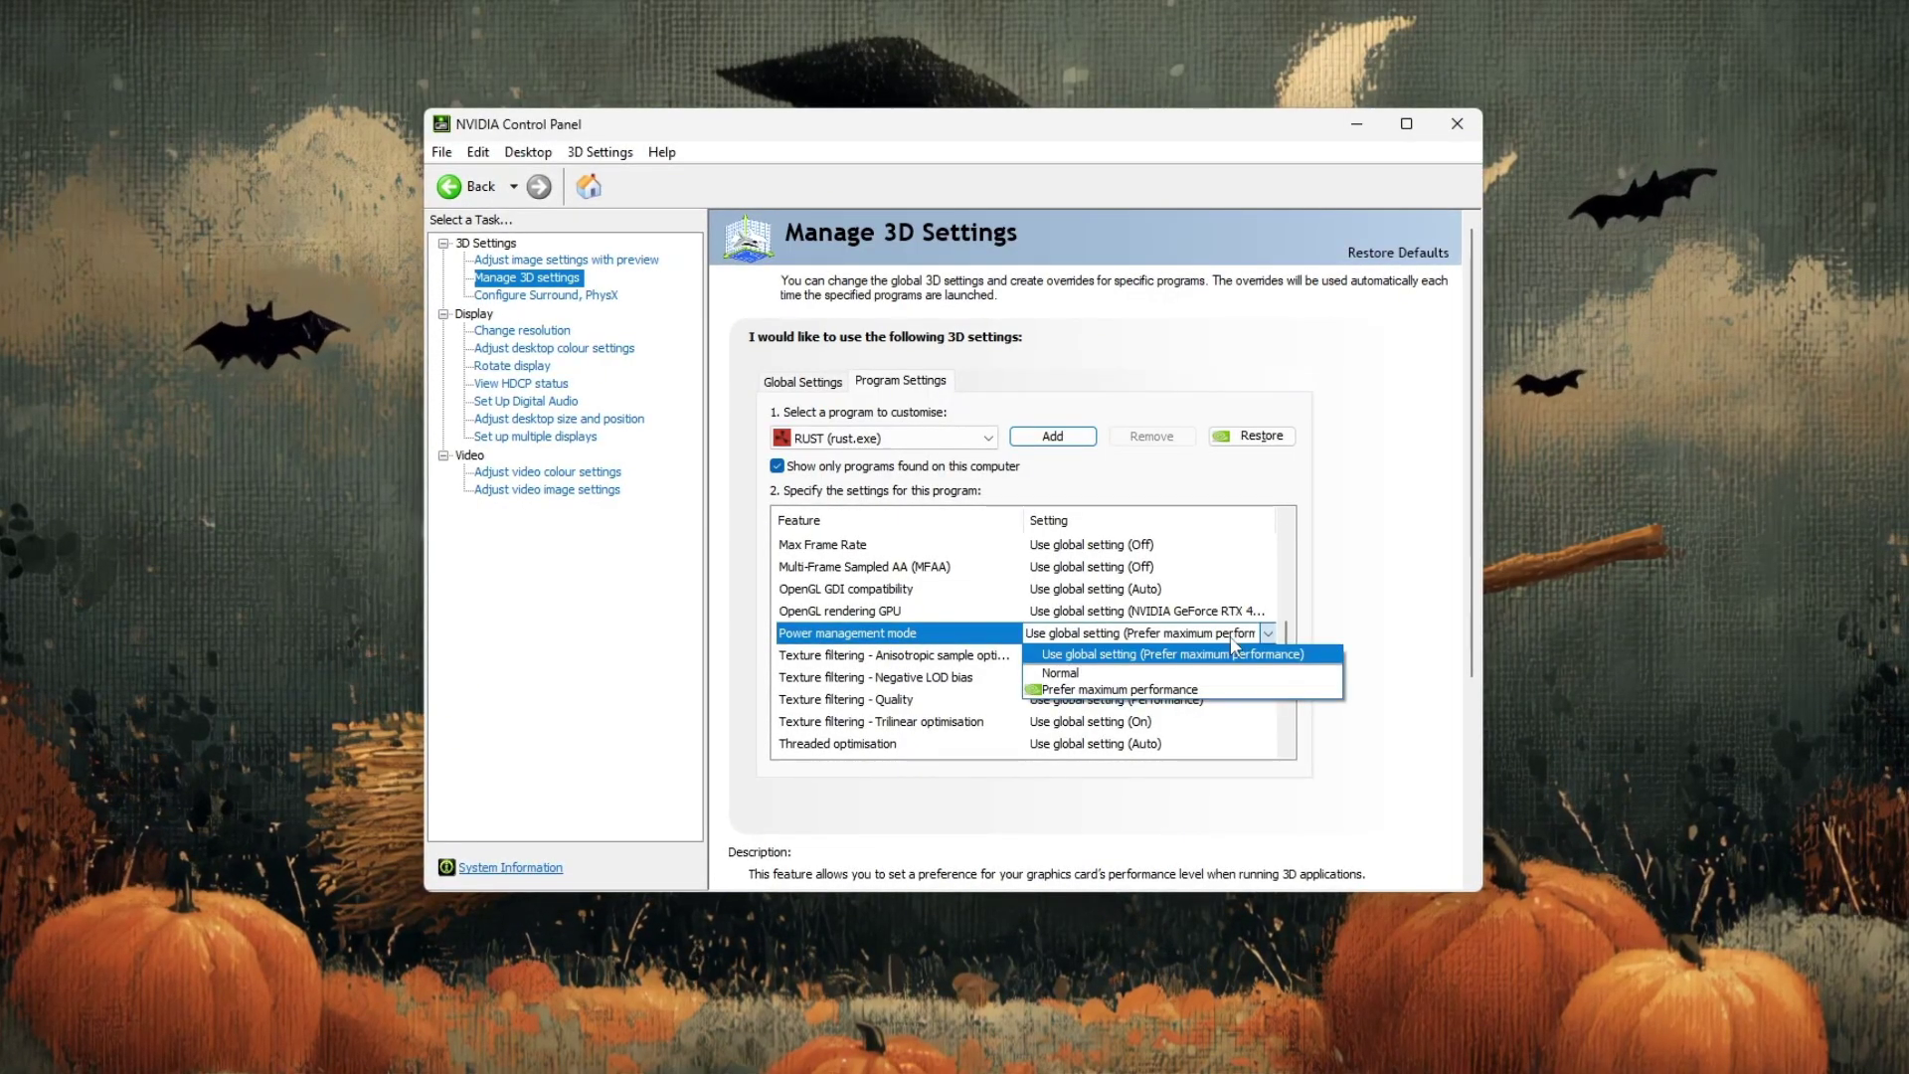
{"action": "left_click", "coordinate": [1091, 690]}
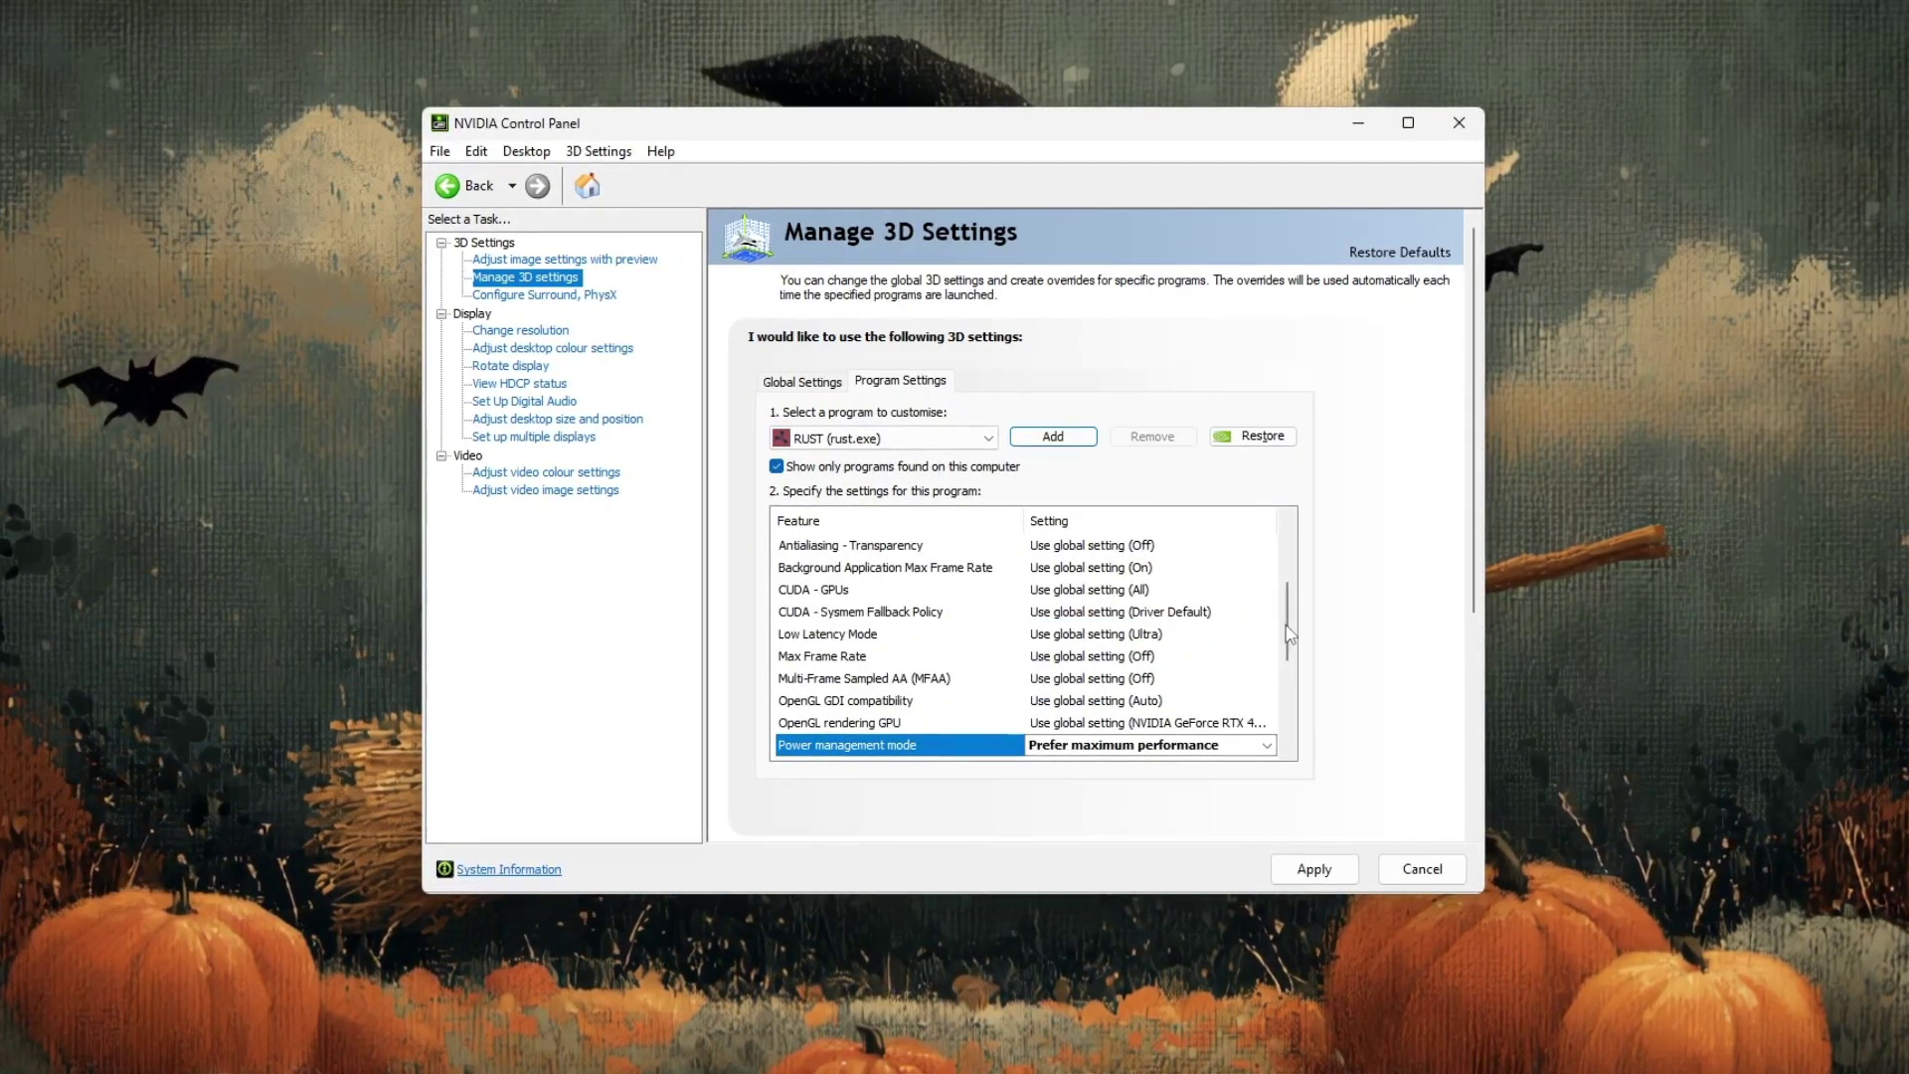
Set Texture filtering - Quality to High performance and Threaded optimisation to On.
{"action": "scroll", "coordinate": [1289, 635], "scroll_direction": "down", "scroll_amount": 2}
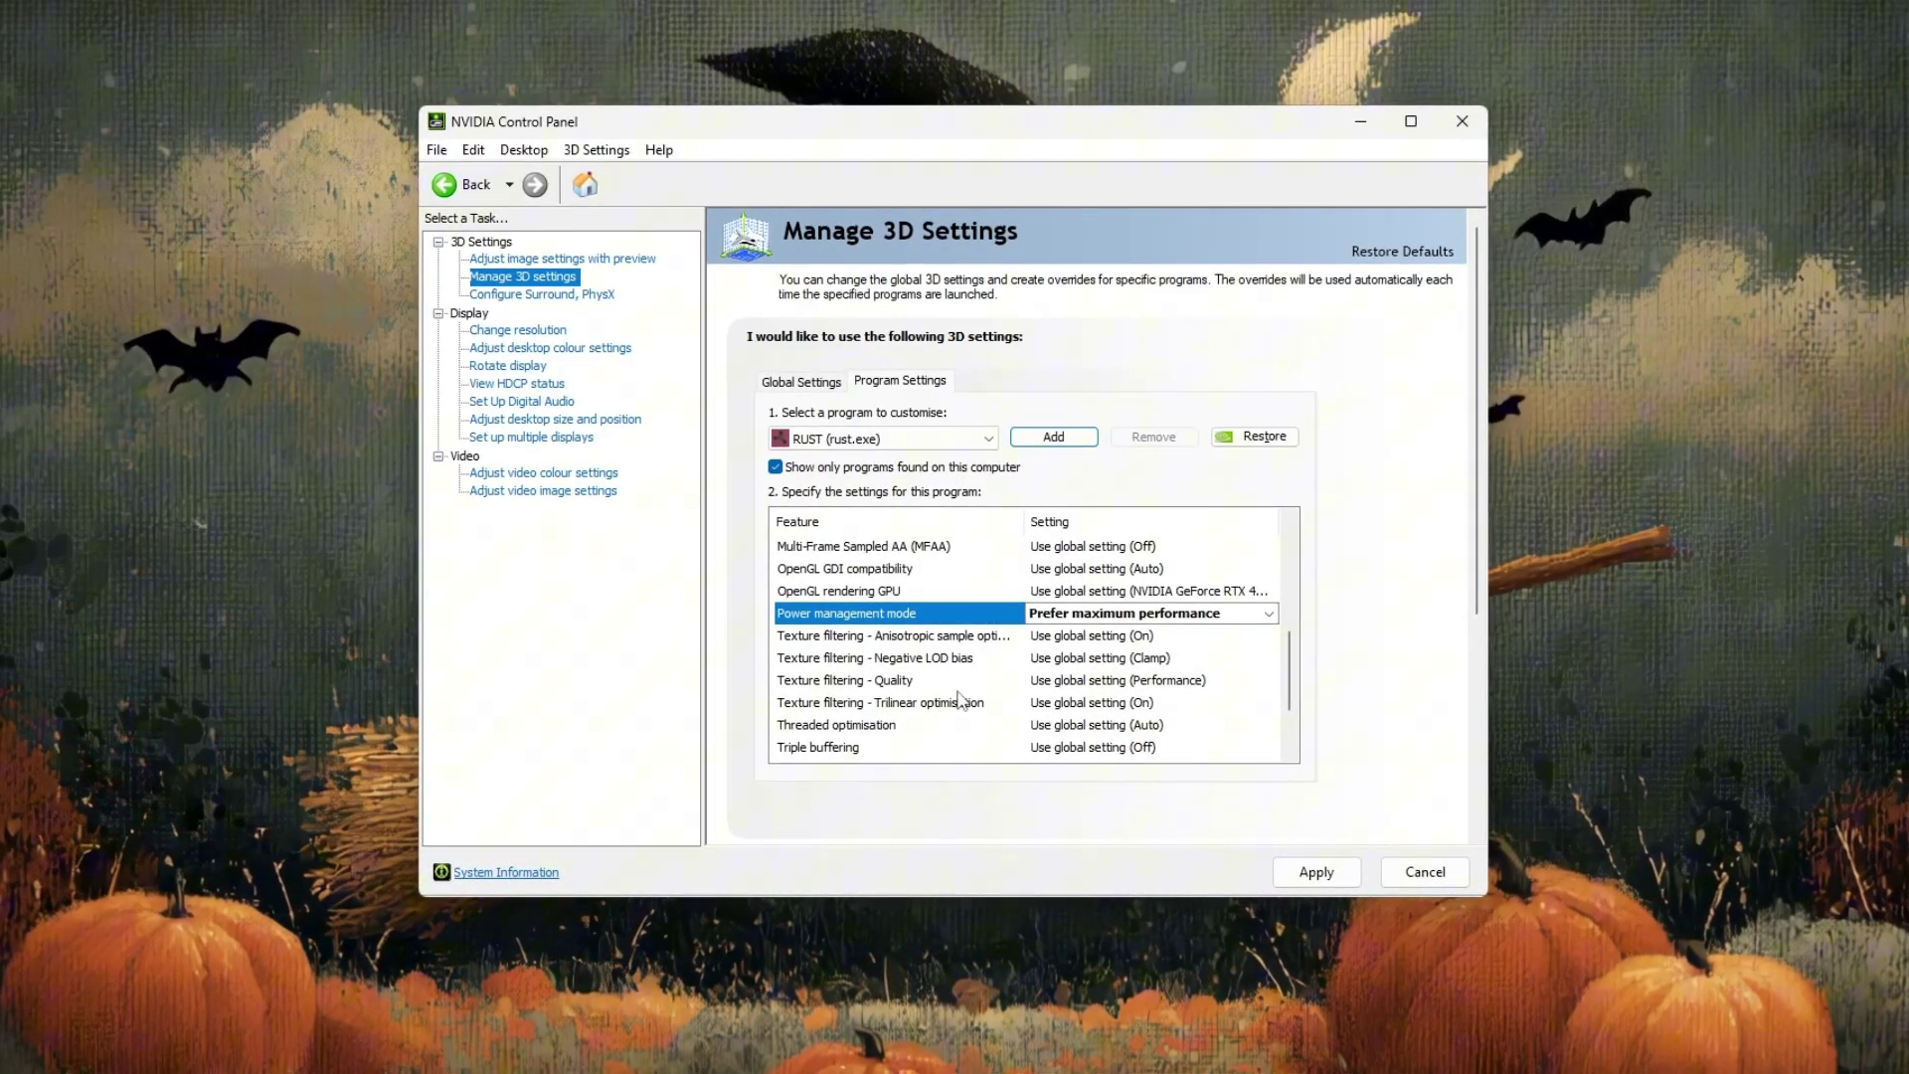
{"action": "left_click", "coordinate": [828, 684]}
{"action": "left_click", "coordinate": [1211, 686]}
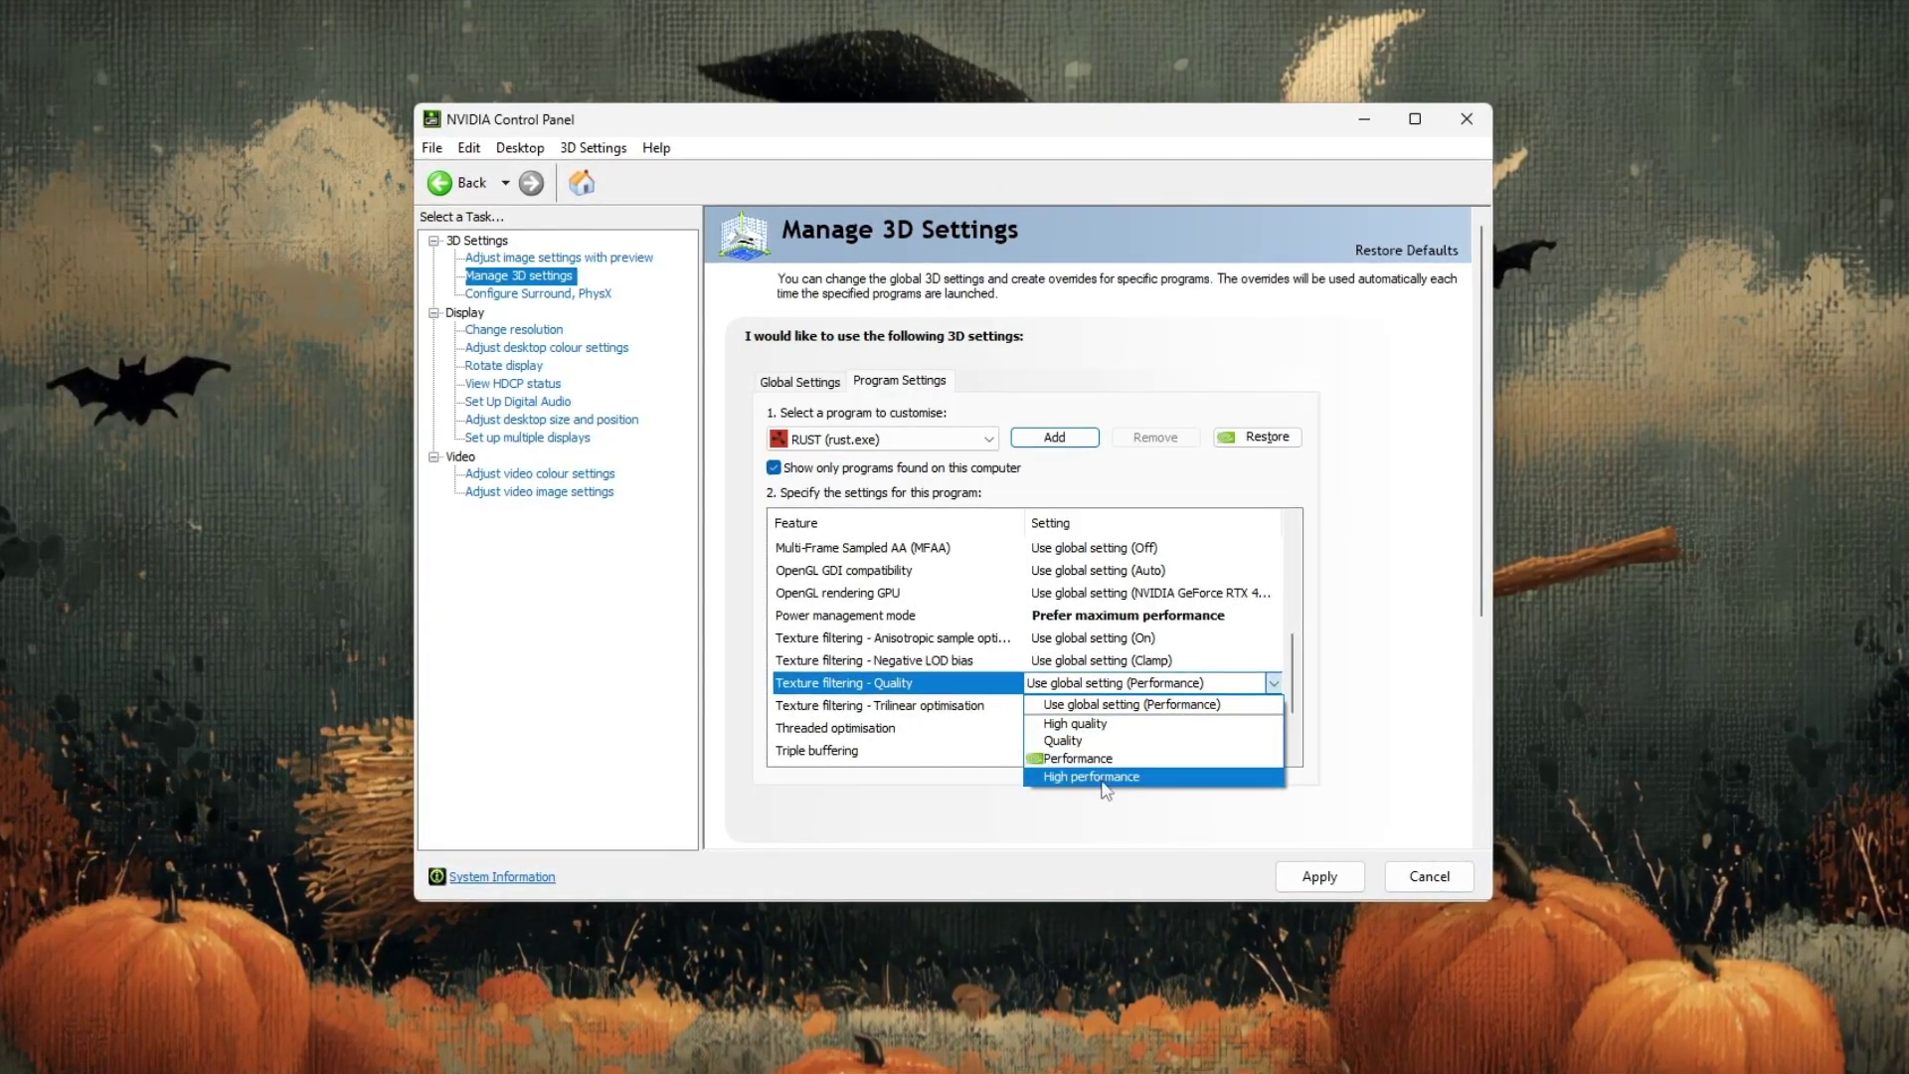
{"action": "left_click", "coordinate": [1099, 778]}
{"action": "scroll", "coordinate": [1173, 681], "scroll_direction": "down", "scroll_amount": 2}
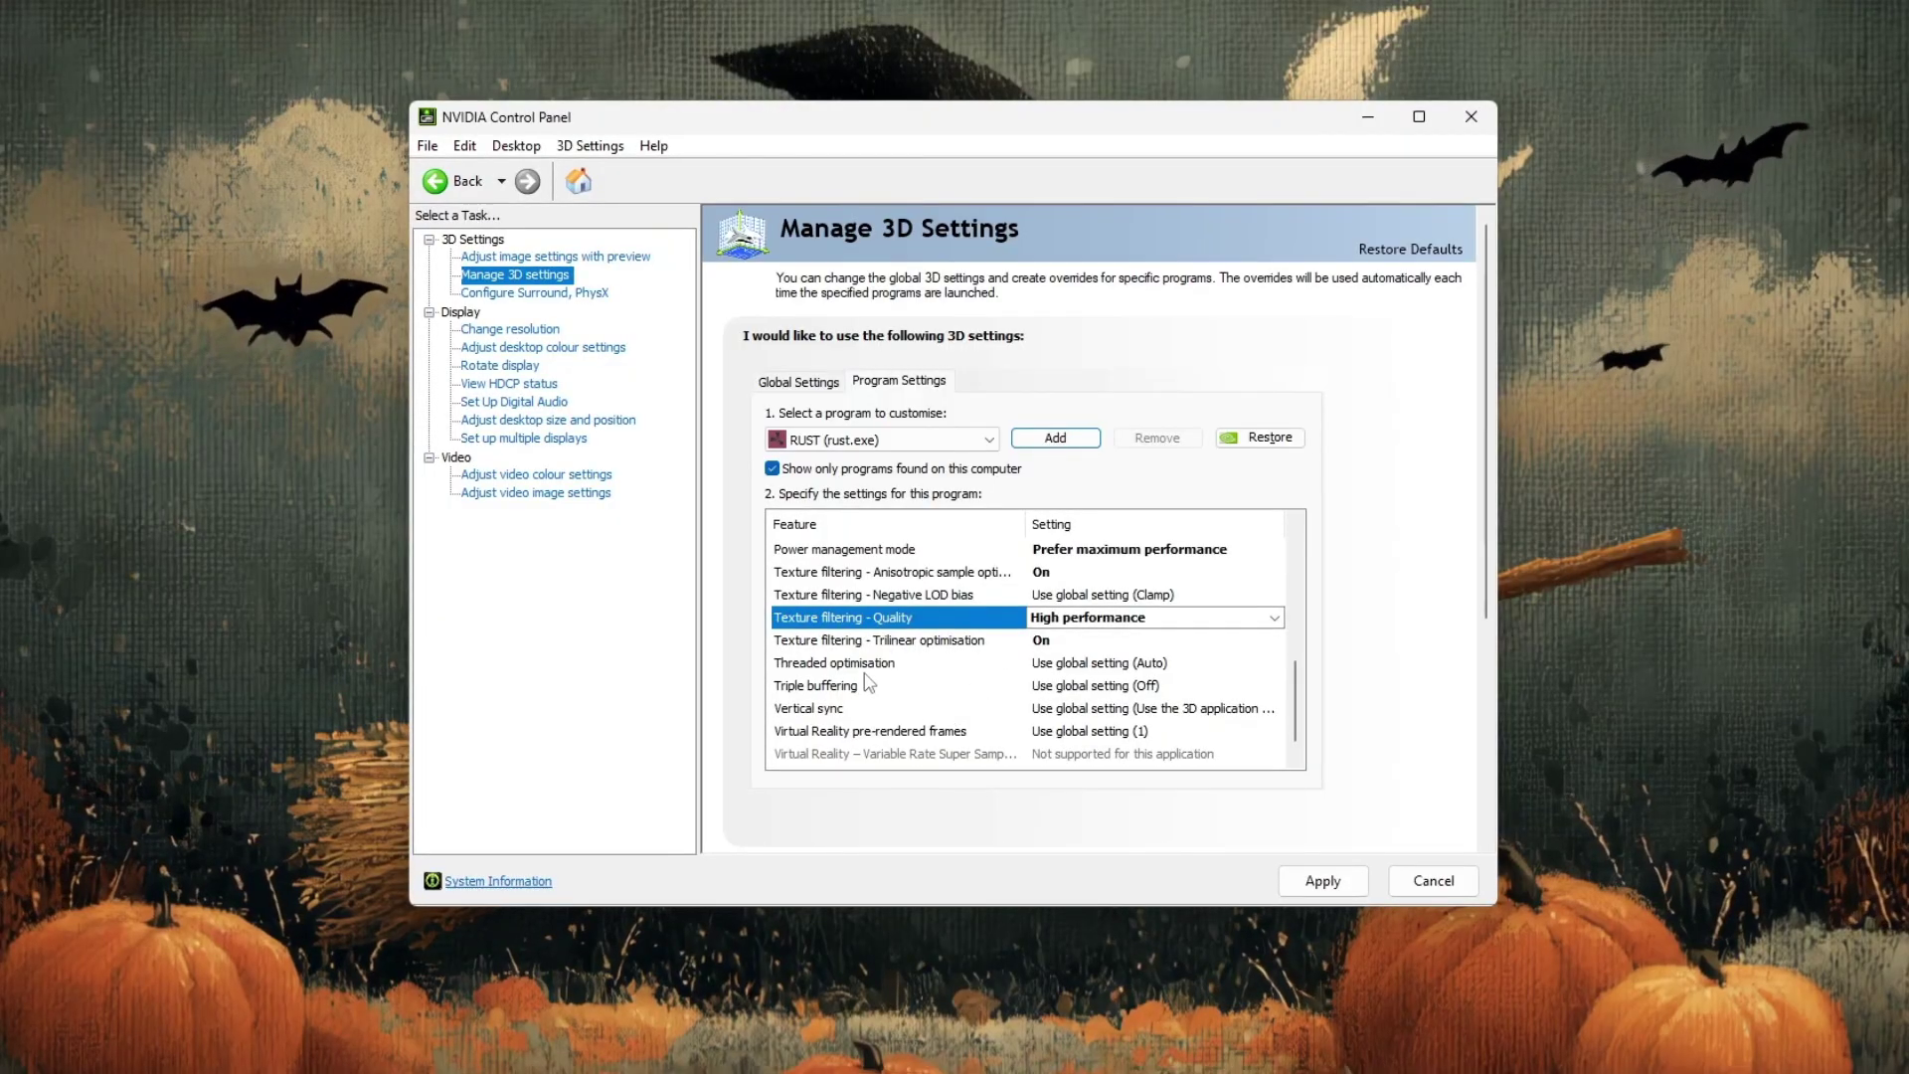
{"action": "left_click", "coordinate": [1089, 664]}
{"action": "left_click", "coordinate": [1091, 672]}
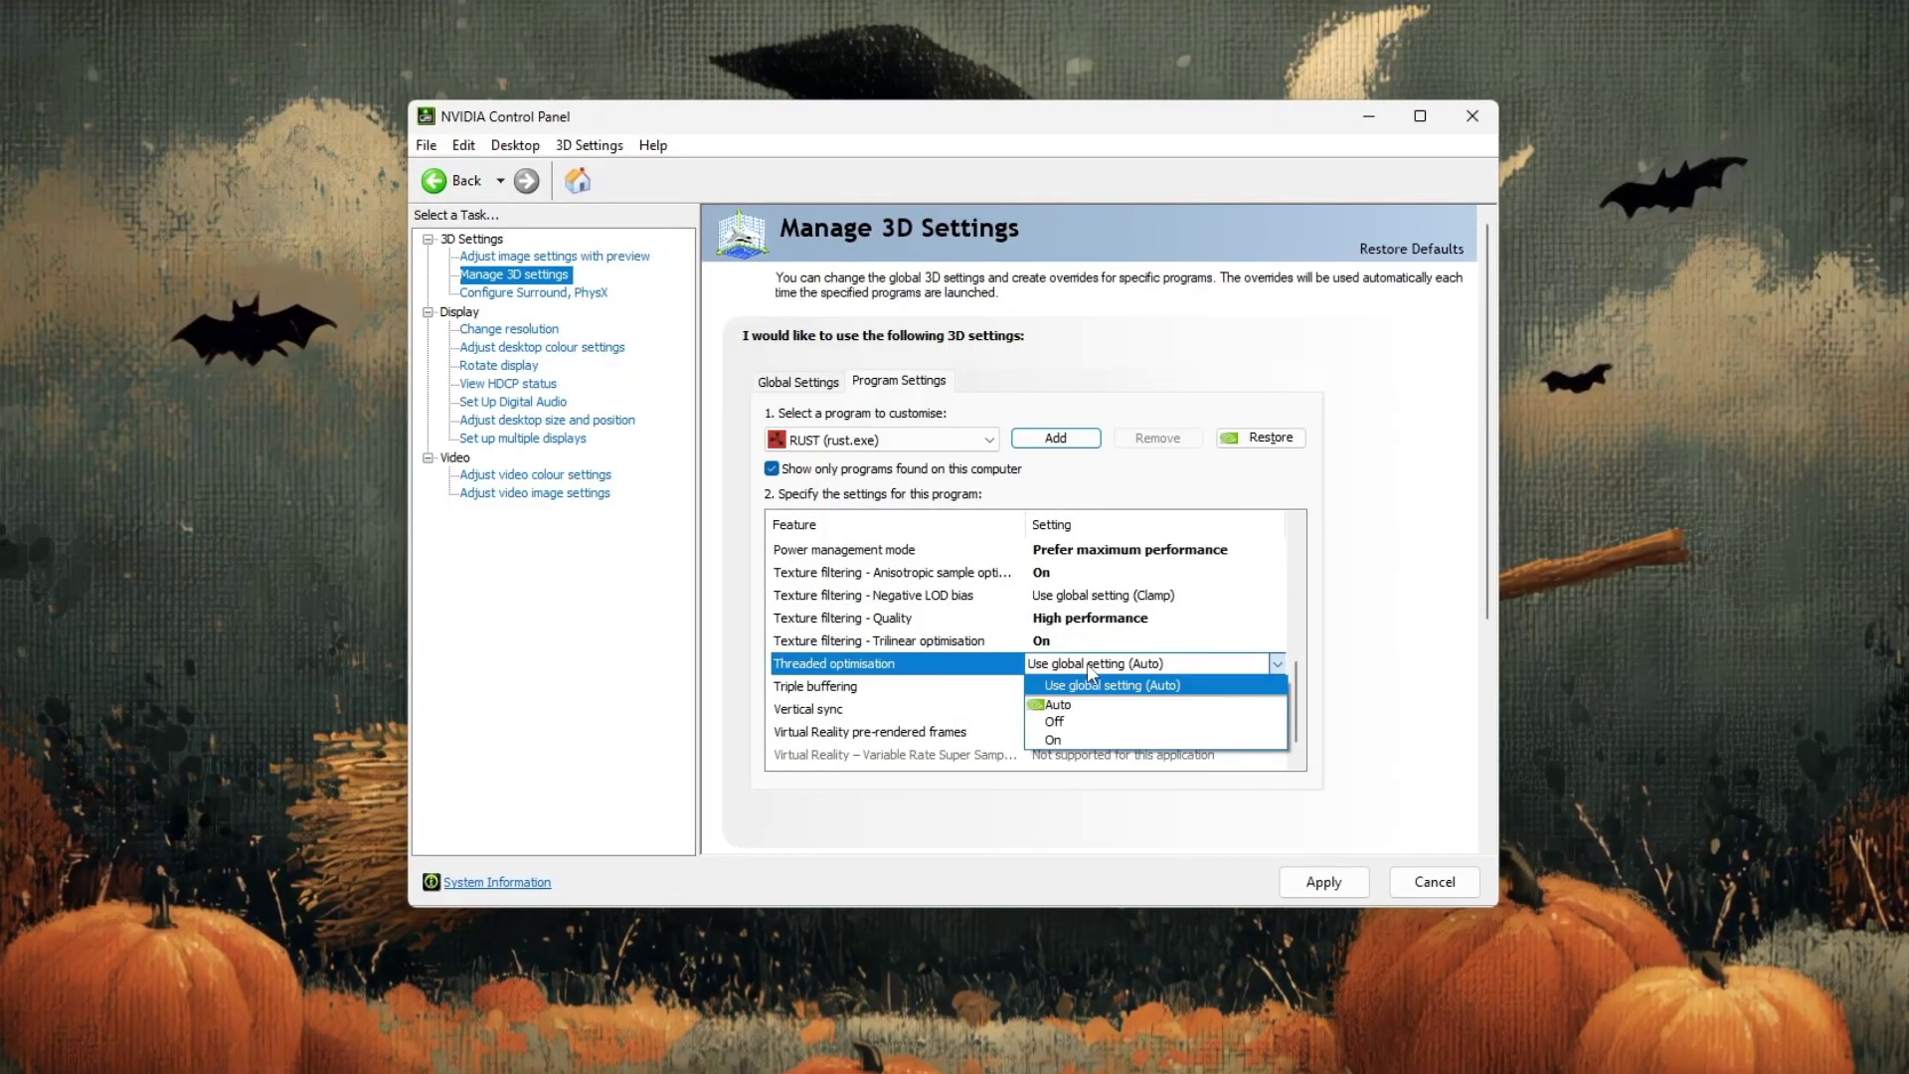
{"action": "left_click", "coordinate": [1054, 741]}
Set Low Latency Mode to On for Rust.
{"action": "scroll", "coordinate": [1106, 664], "scroll_direction": "down", "scroll_amount": 2}
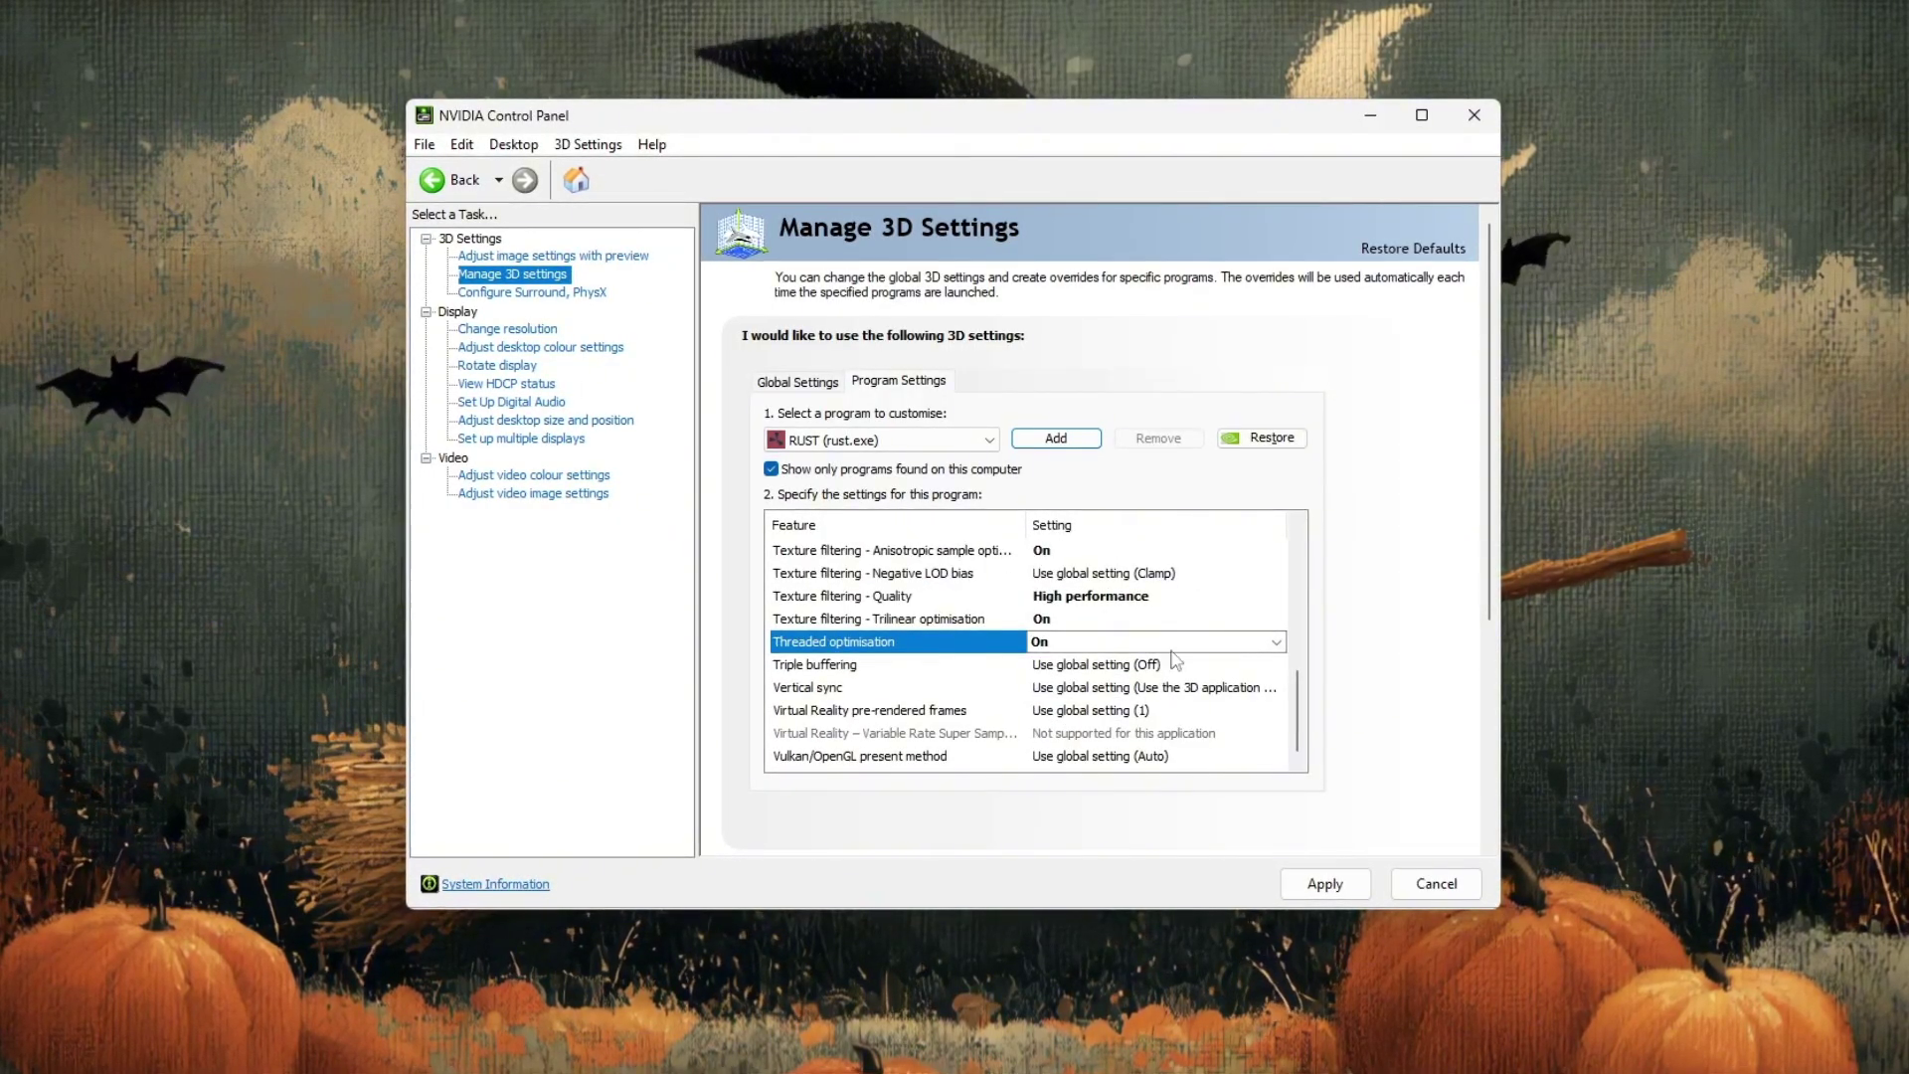
{"action": "scroll", "coordinate": [994, 667], "scroll_direction": "up", "scroll_amount": 3}
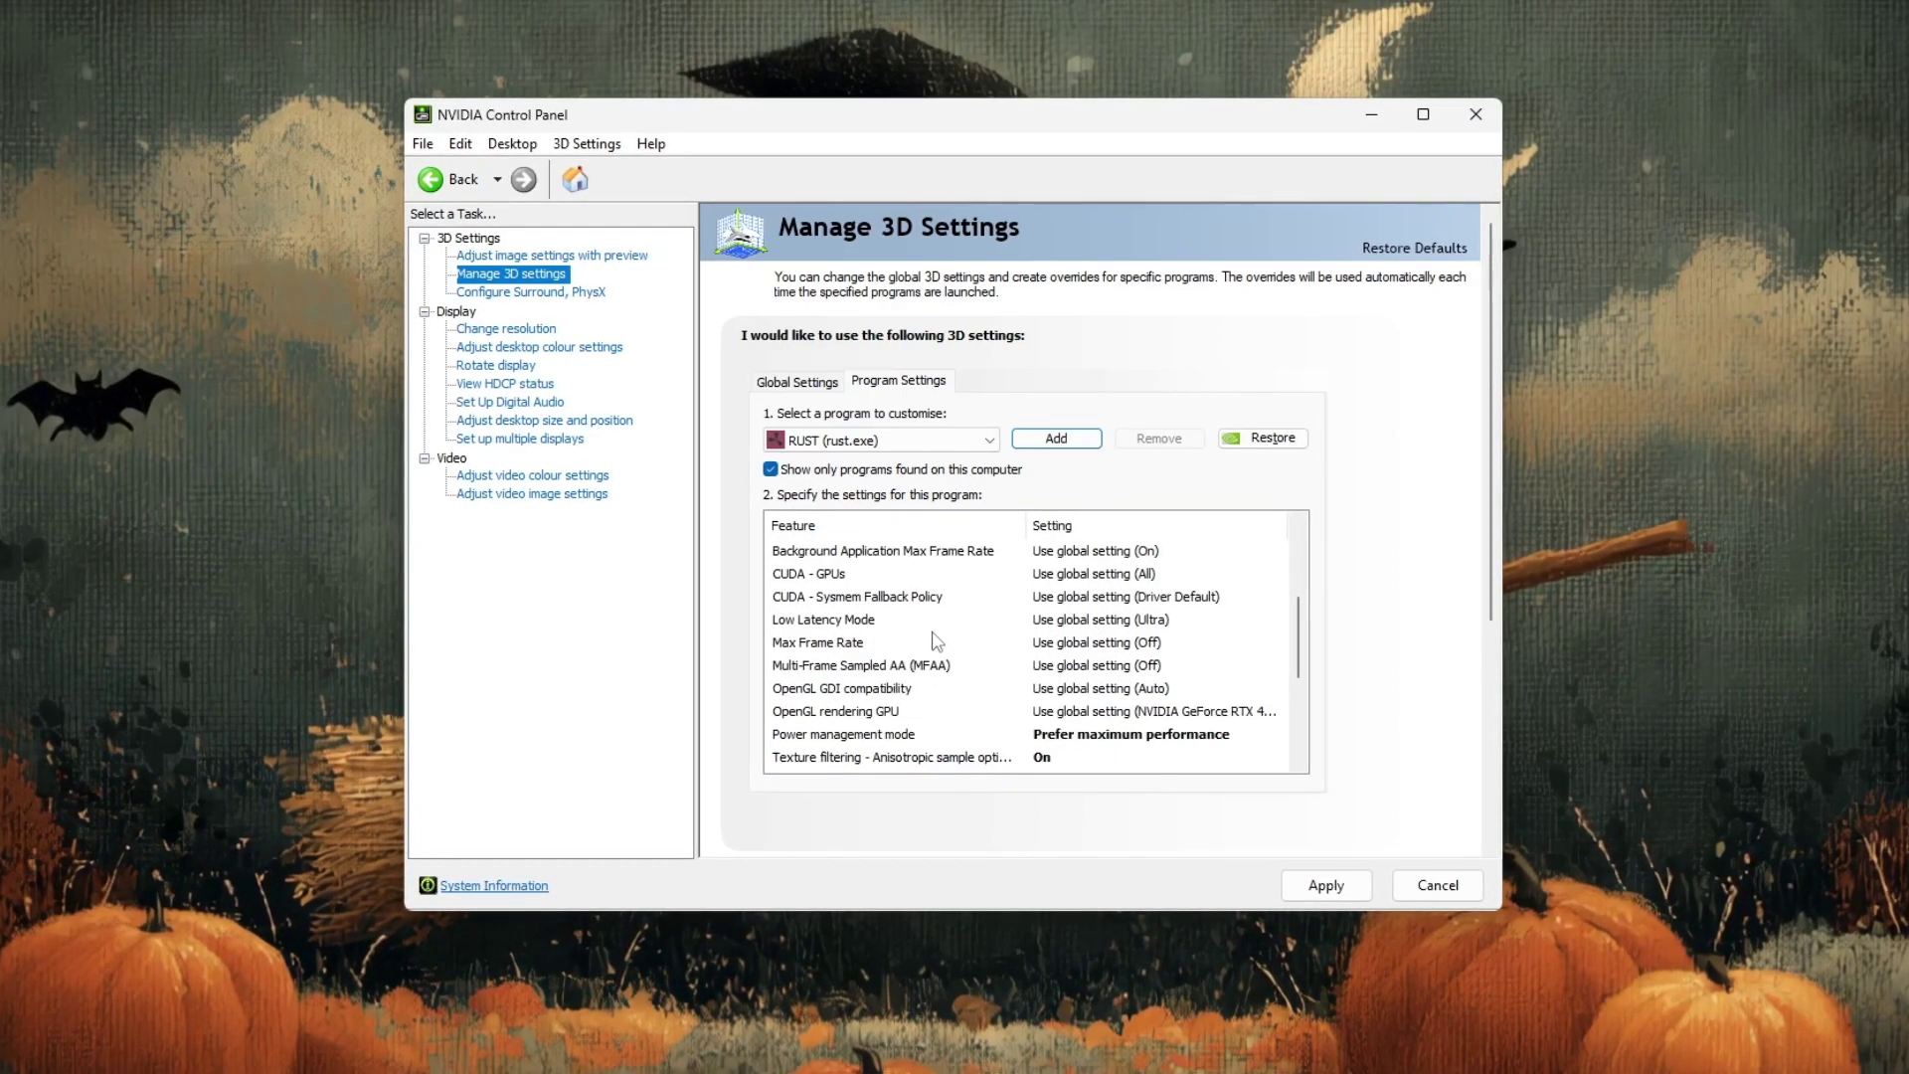
{"action": "scroll", "coordinate": [874, 669], "scroll_direction": "down", "scroll_amount": 1}
{"action": "scroll", "coordinate": [847, 643], "scroll_direction": "up", "scroll_amount": 1}
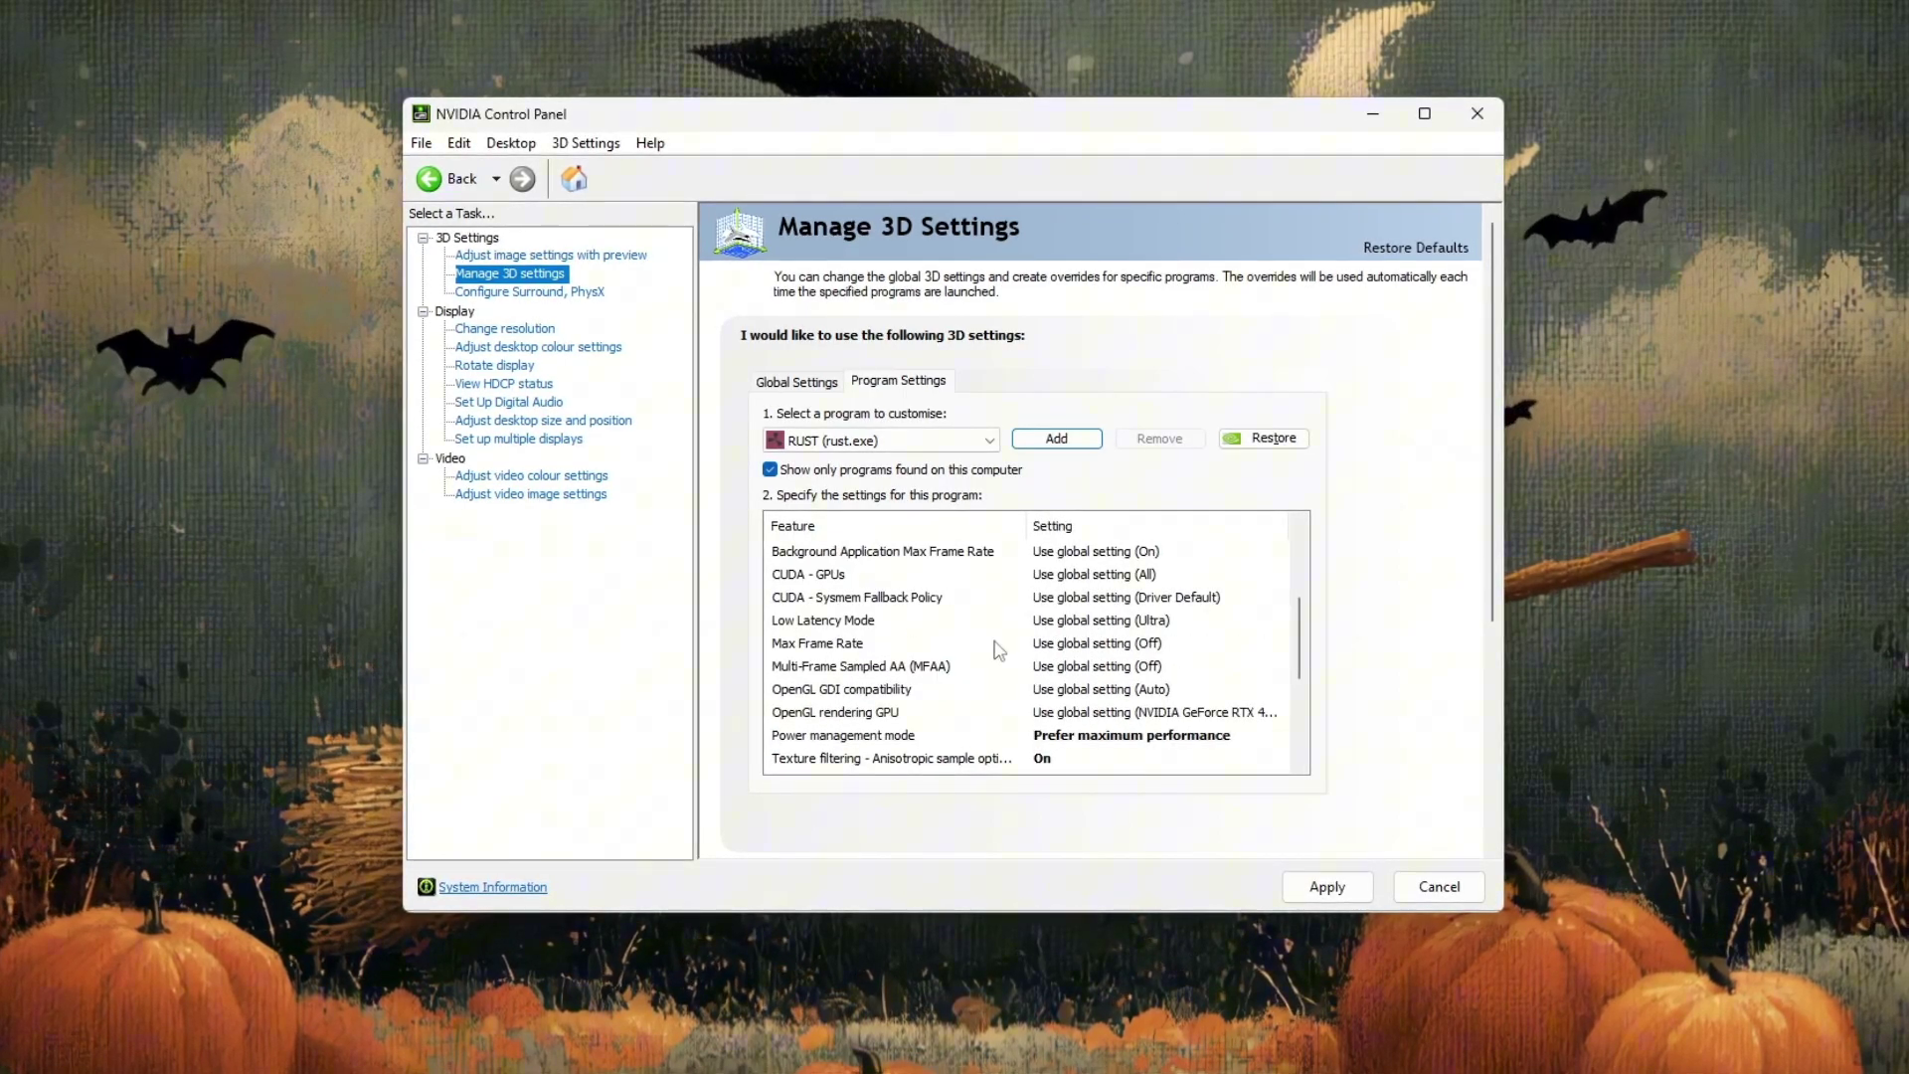
{"action": "left_click", "coordinate": [1133, 625]}
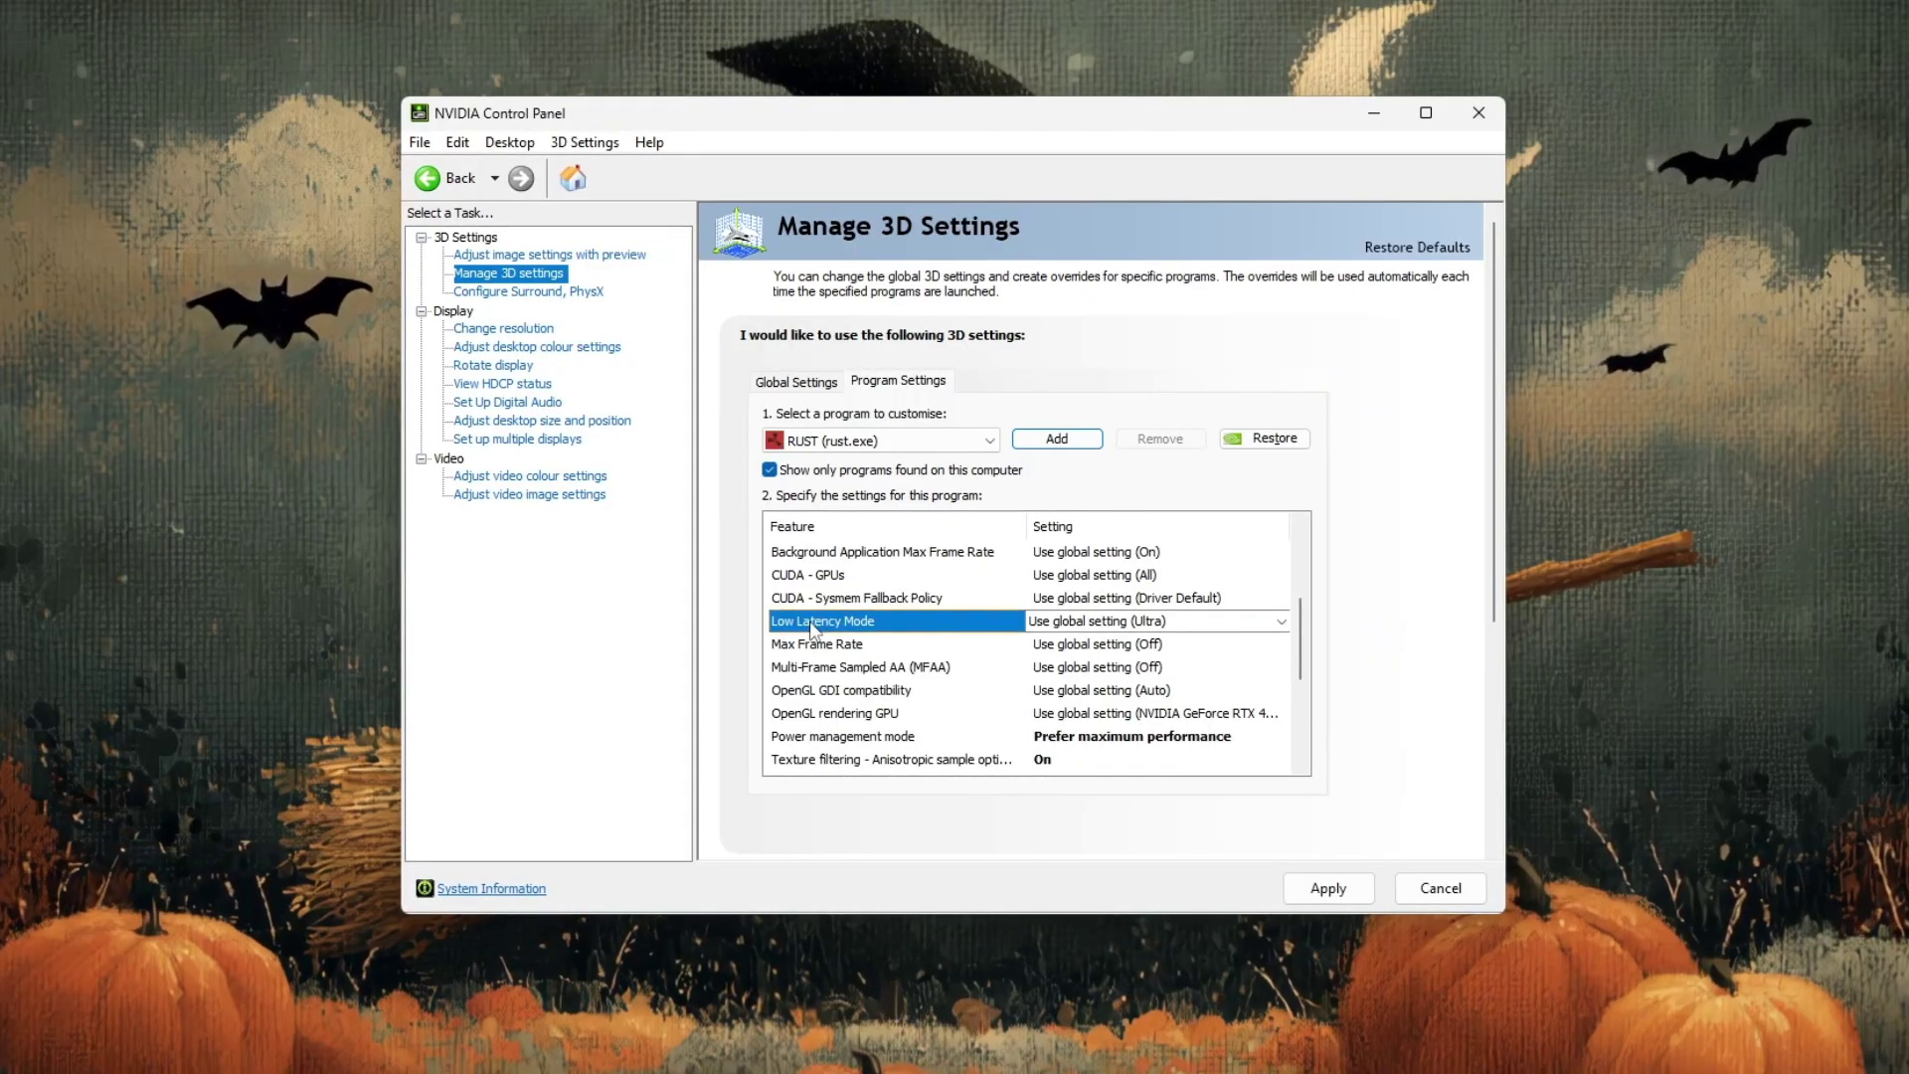
{"action": "left_click", "coordinate": [1134, 622]}
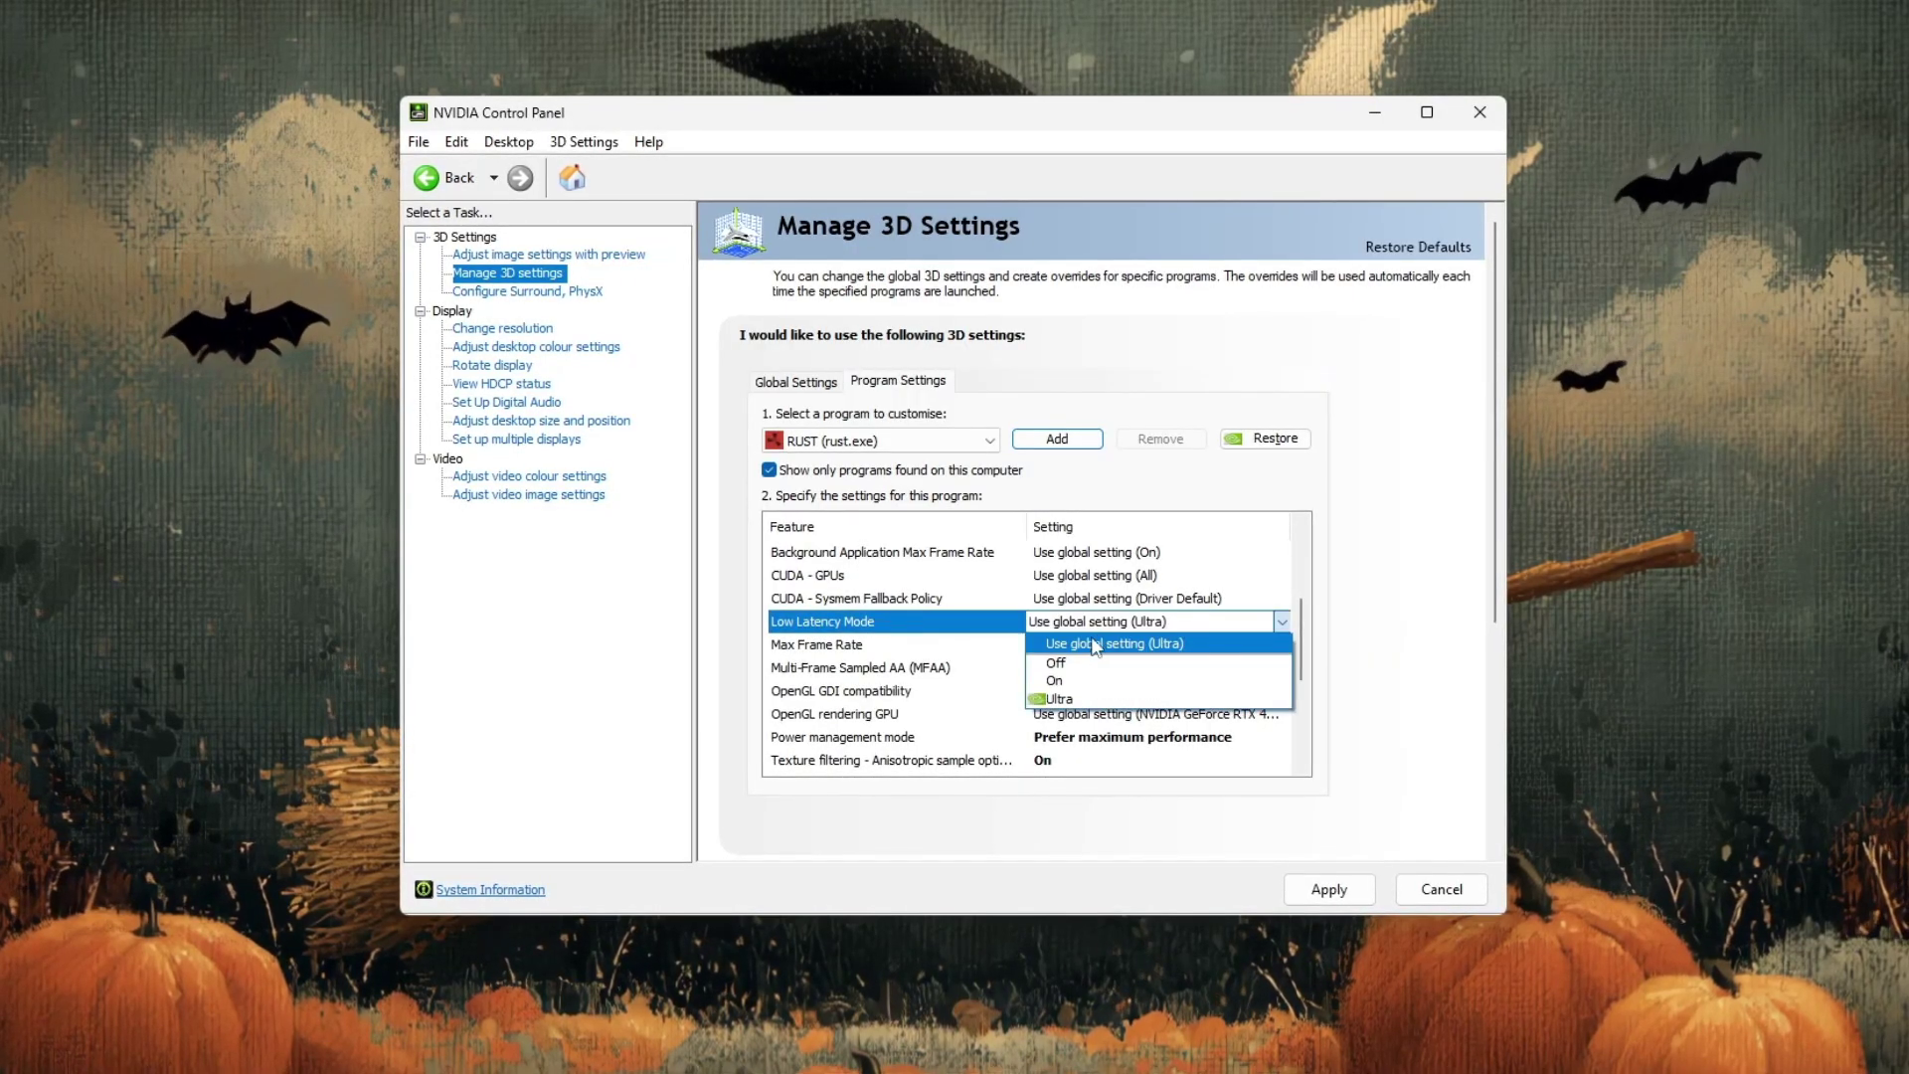
{"action": "left_click", "coordinate": [1052, 681]}
Turn Vertical sync and Anisotropic filtering Off for Rust.
{"action": "scroll", "coordinate": [884, 668], "scroll_direction": "down", "scroll_amount": 5}
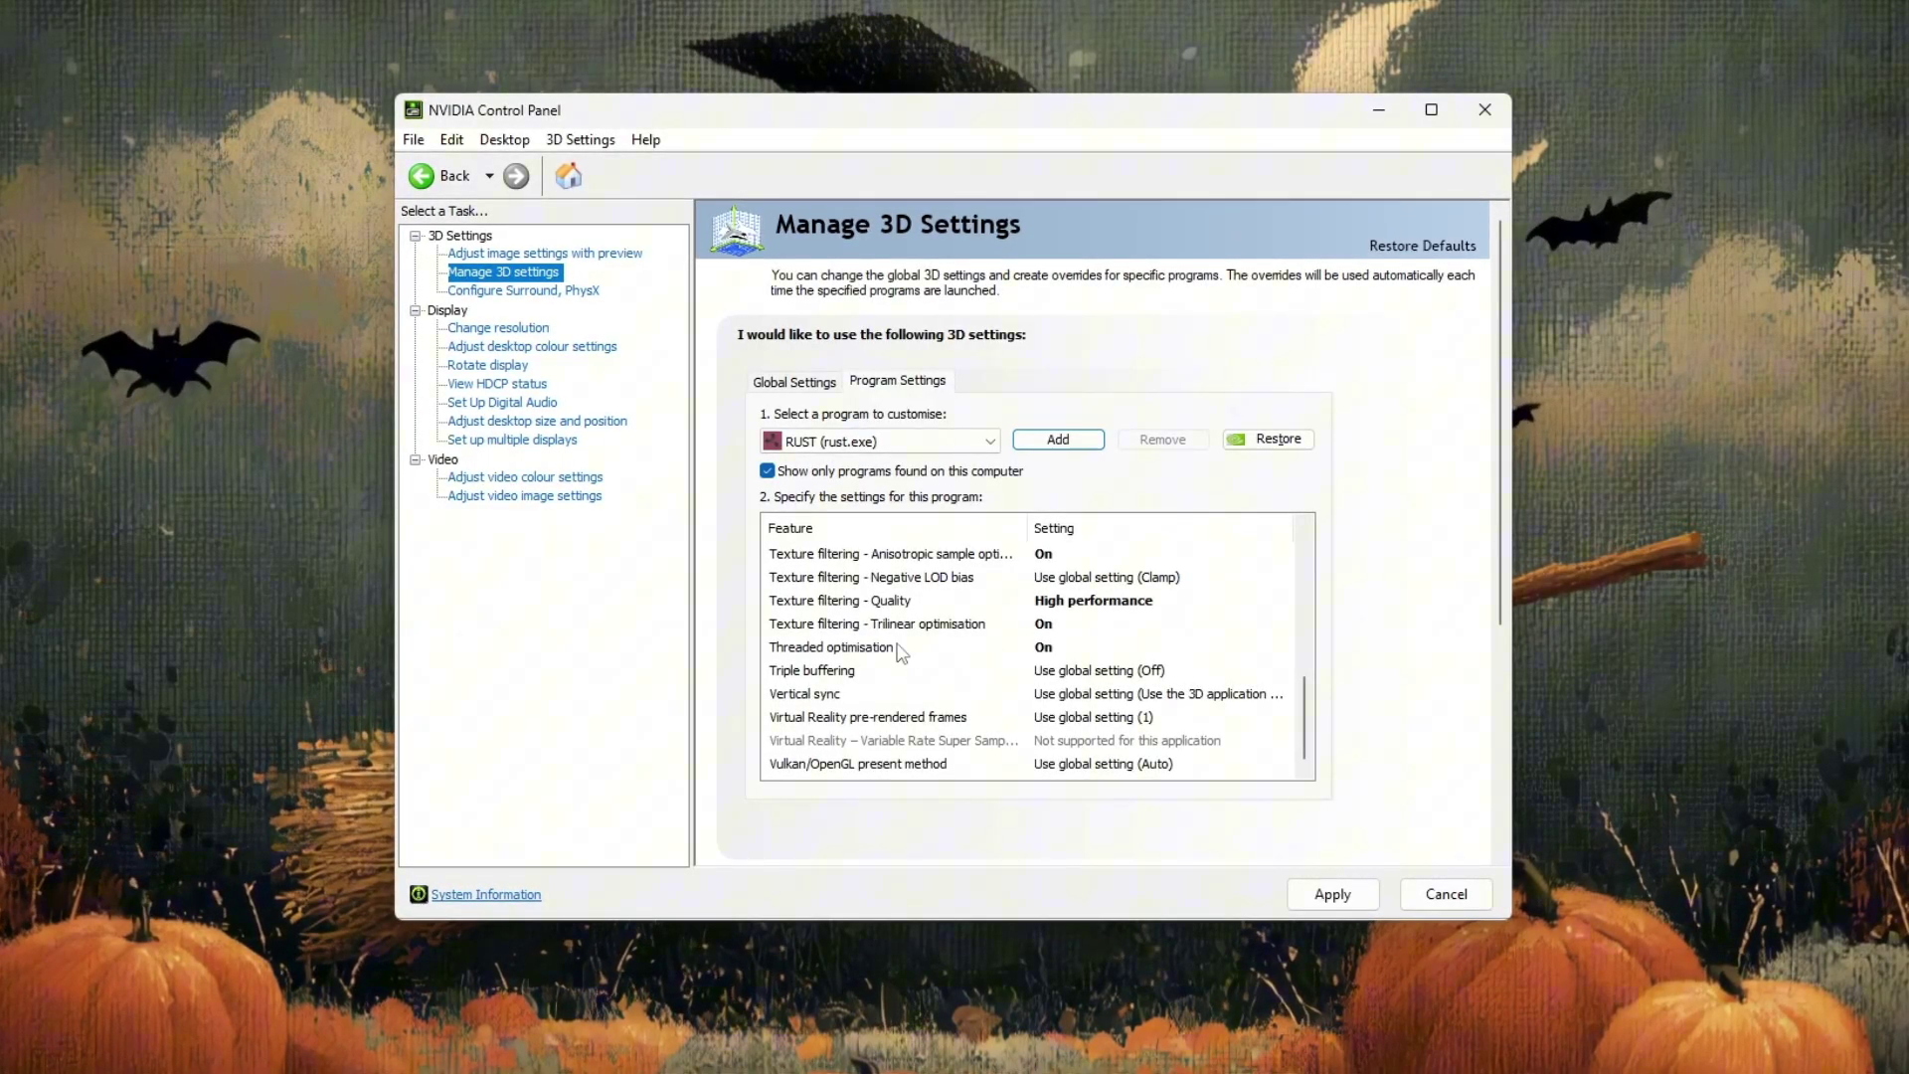
{"action": "left_click", "coordinate": [1094, 694]}
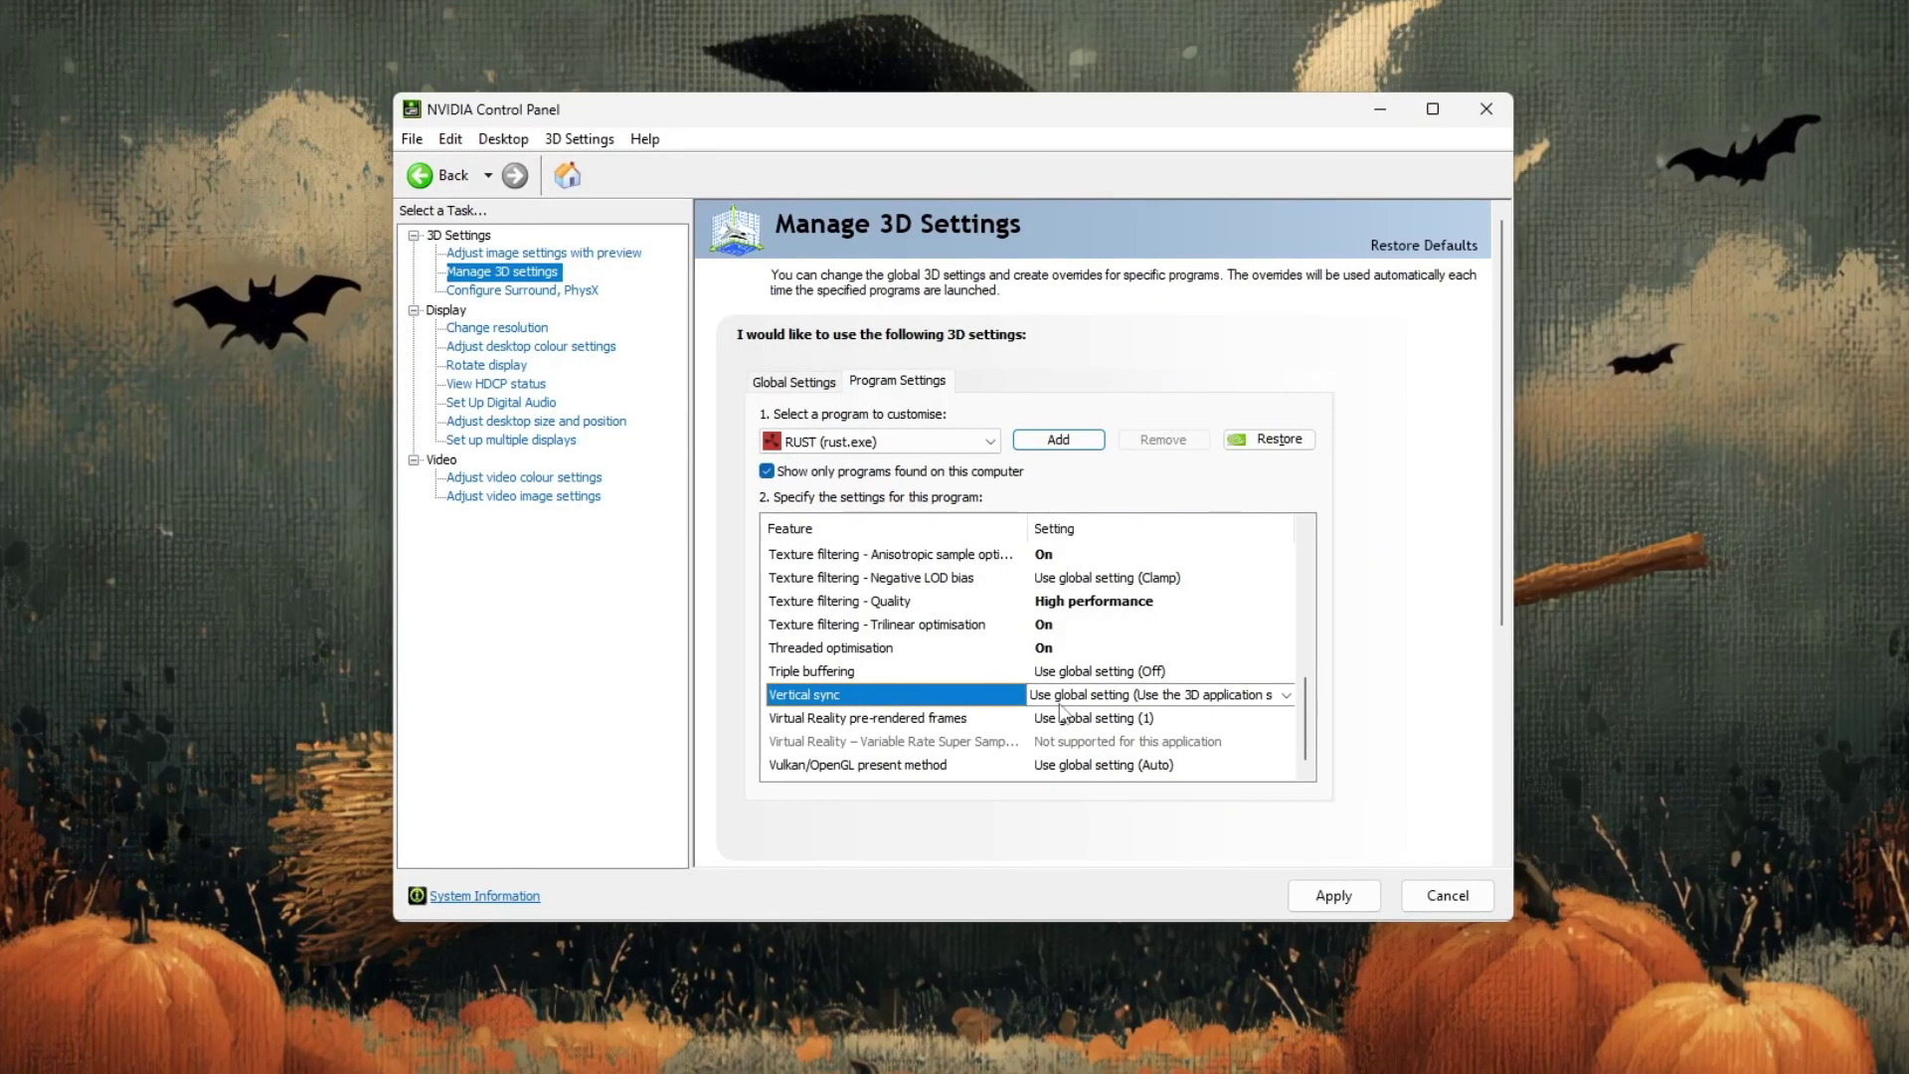
{"action": "left_click", "coordinate": [1144, 694]}
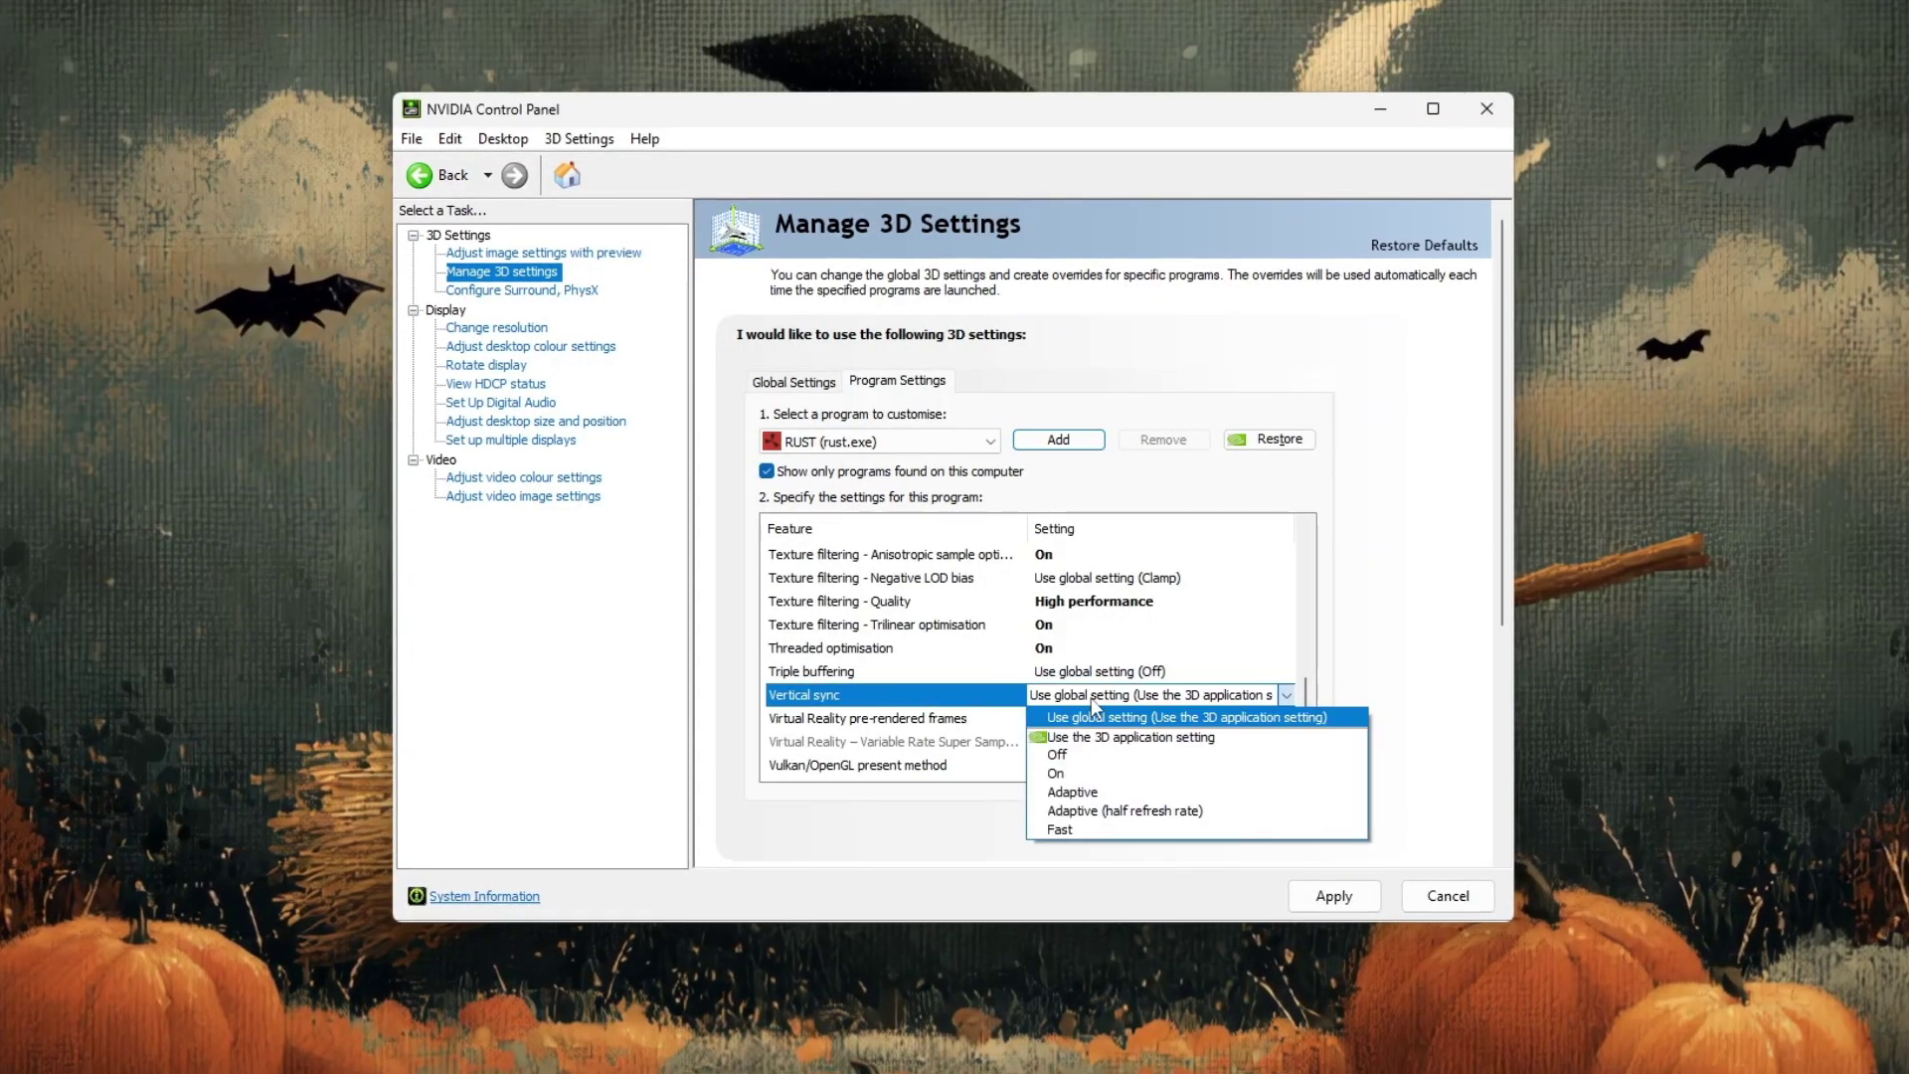
{"action": "left_click", "coordinate": [1057, 755]}
{"action": "scroll", "coordinate": [949, 696], "scroll_direction": "up", "scroll_amount": 3}
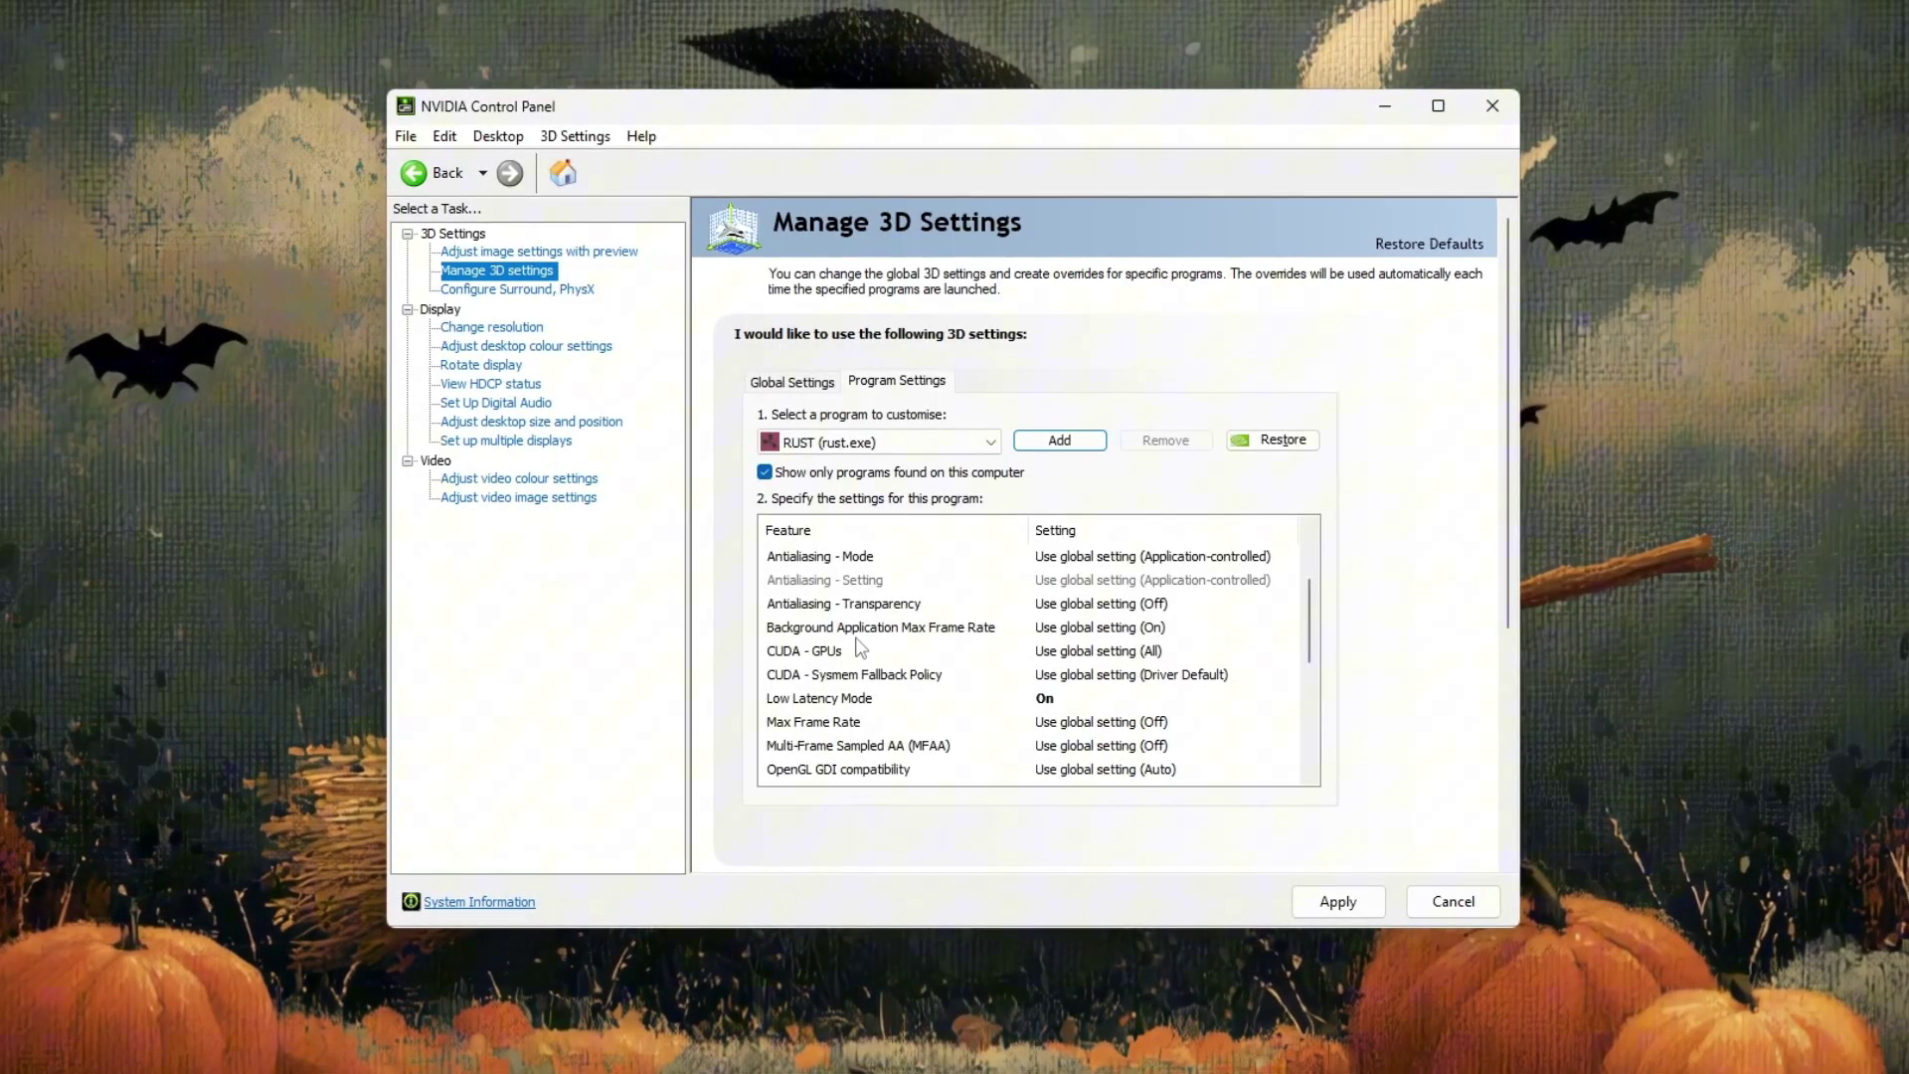
{"action": "scroll", "coordinate": [835, 651], "scroll_direction": "up", "scroll_amount": 1}
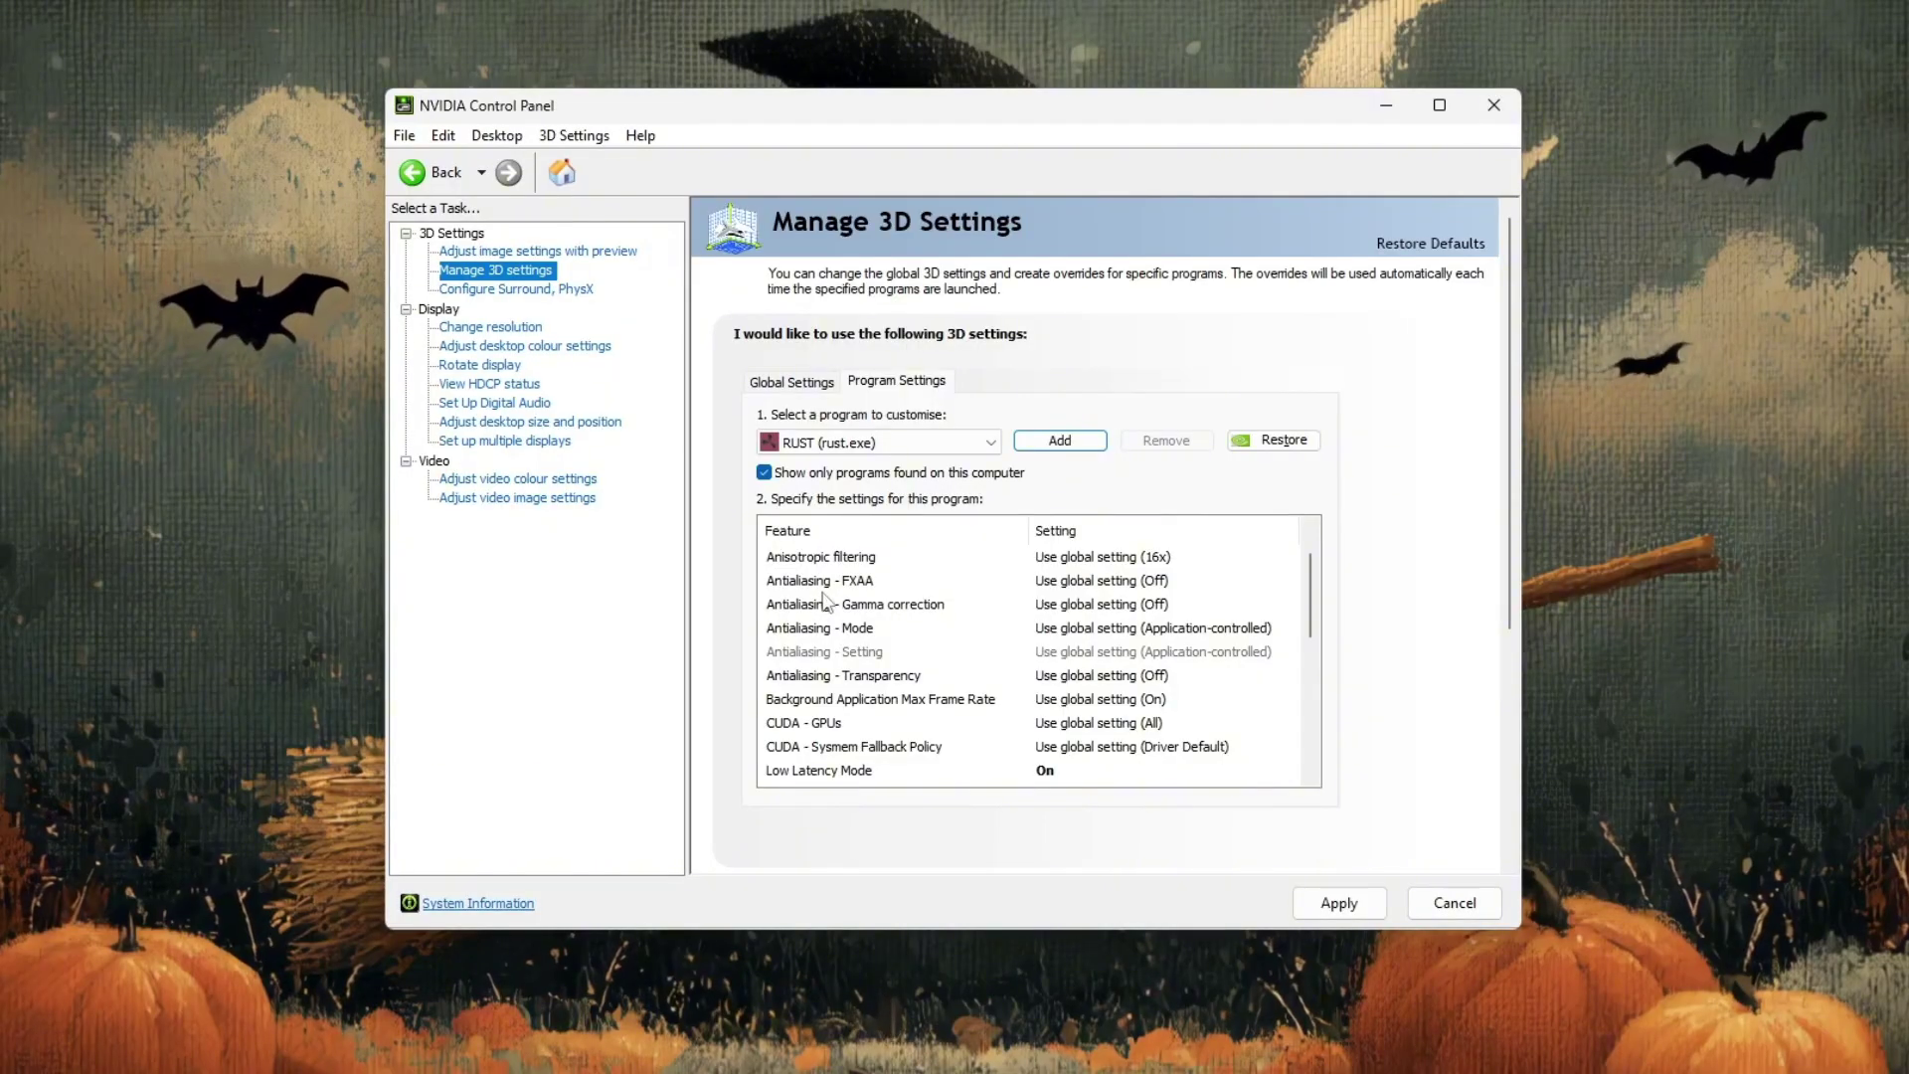
{"action": "left_click", "coordinate": [1084, 559]}
{"action": "left_click", "coordinate": [1084, 559]}
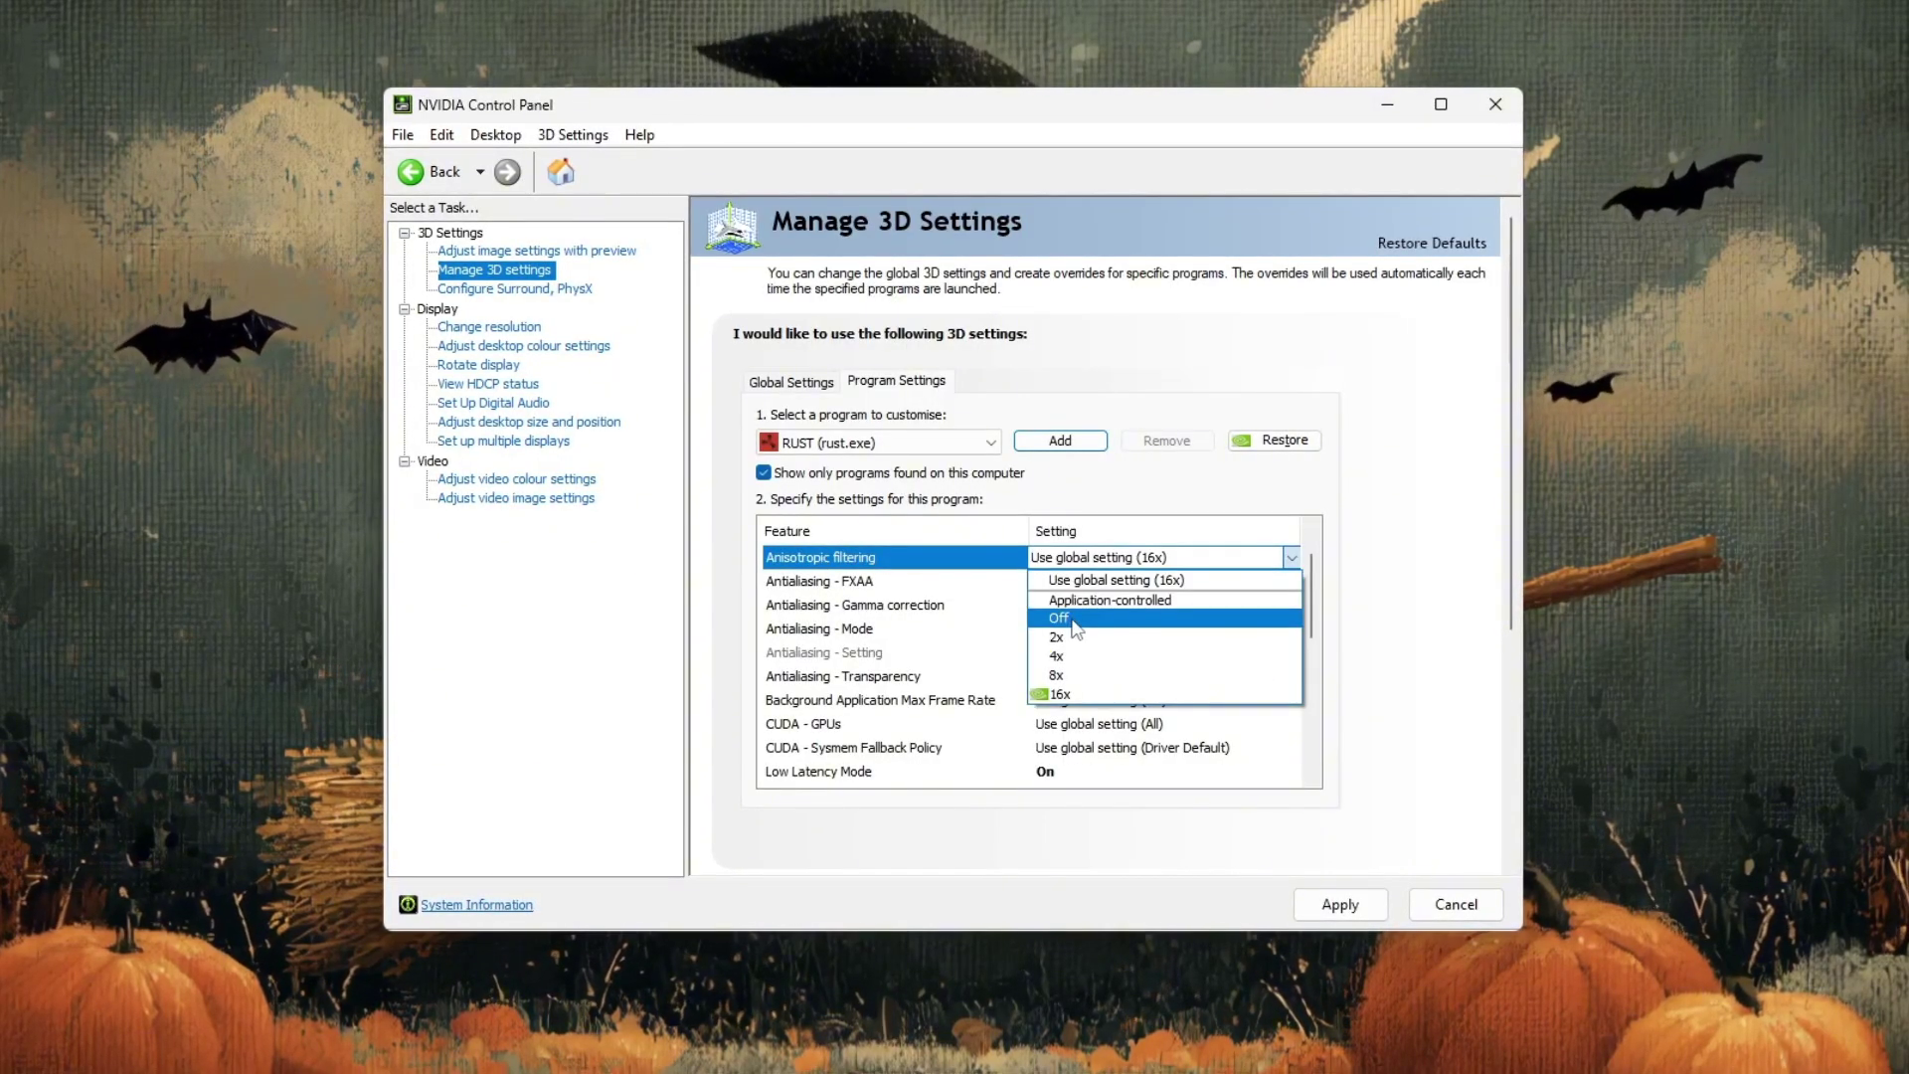
{"action": "left_click", "coordinate": [1158, 626]}
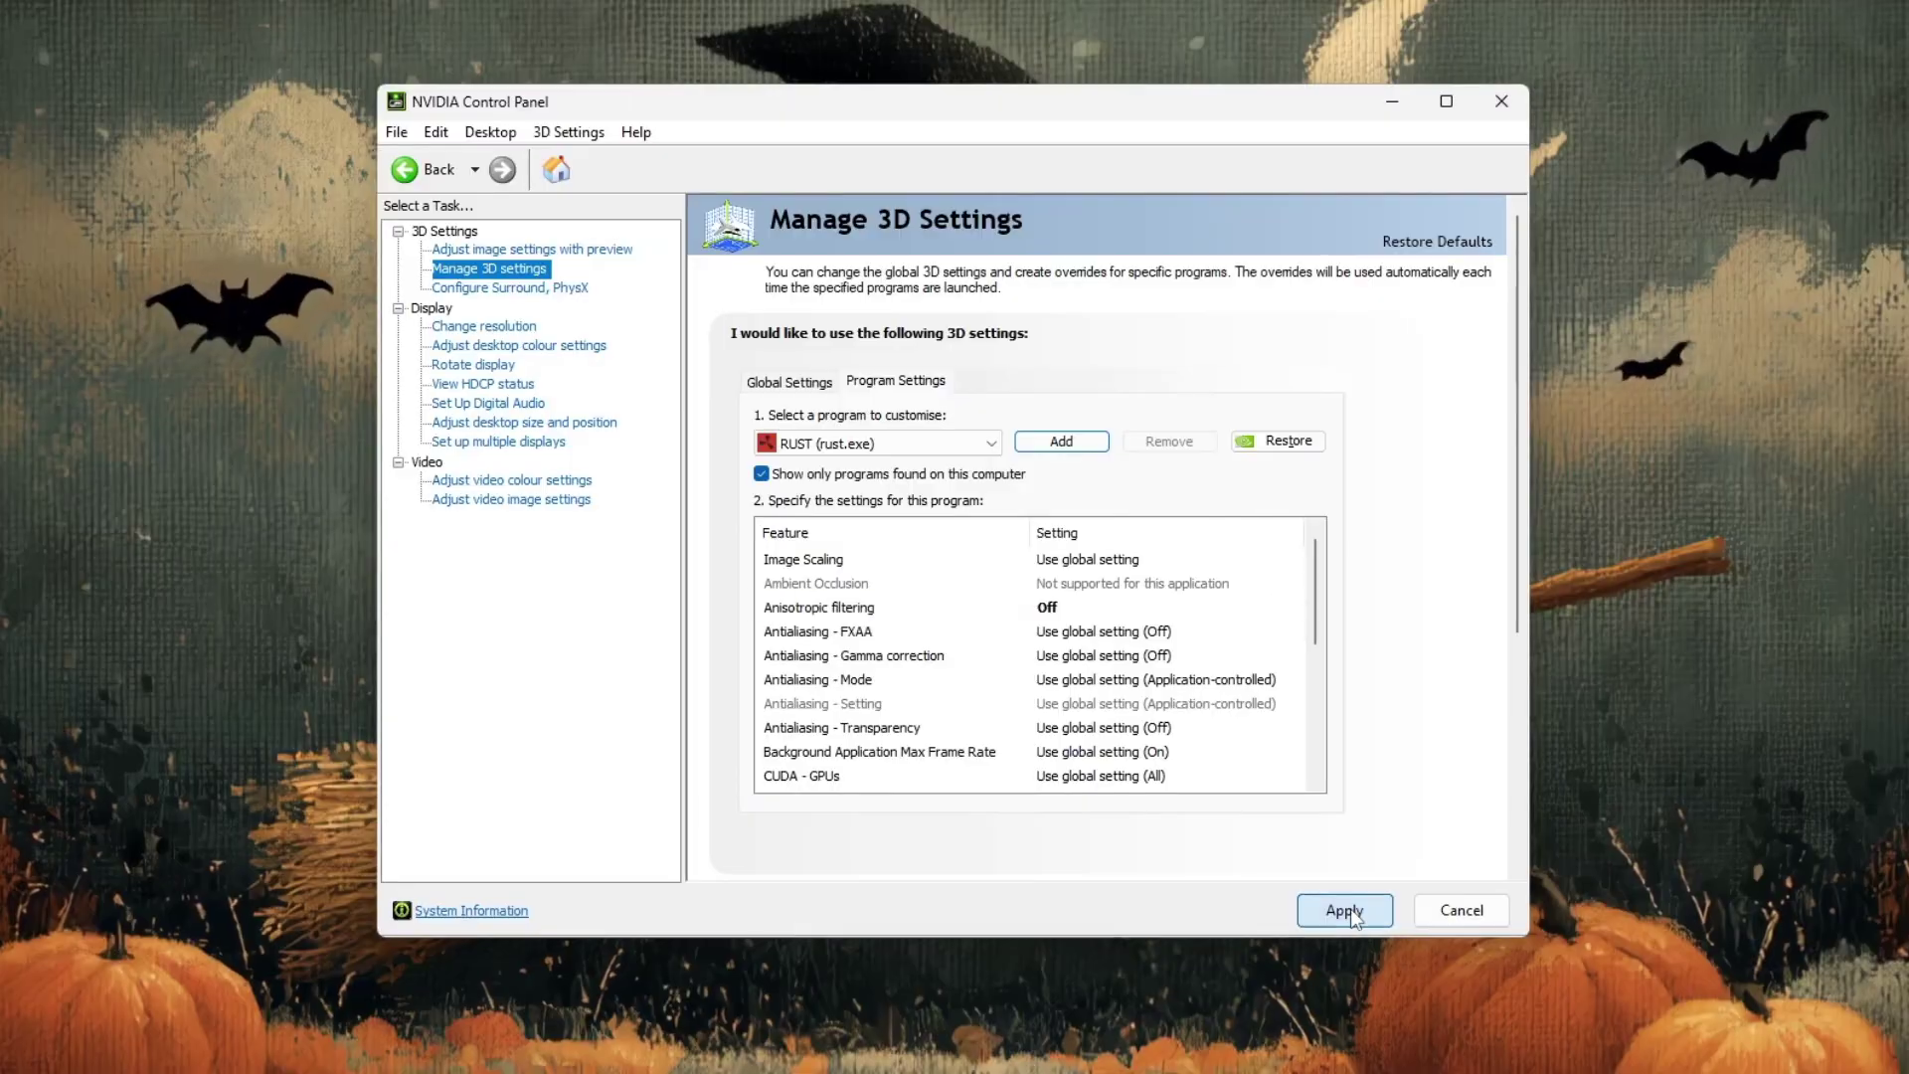
Apply Rust's program settings and scroll through the list to review the values.
{"action": "left_click", "coordinate": [1350, 912]}
{"action": "scroll", "coordinate": [1141, 707], "scroll_direction": "down", "scroll_amount": 10}
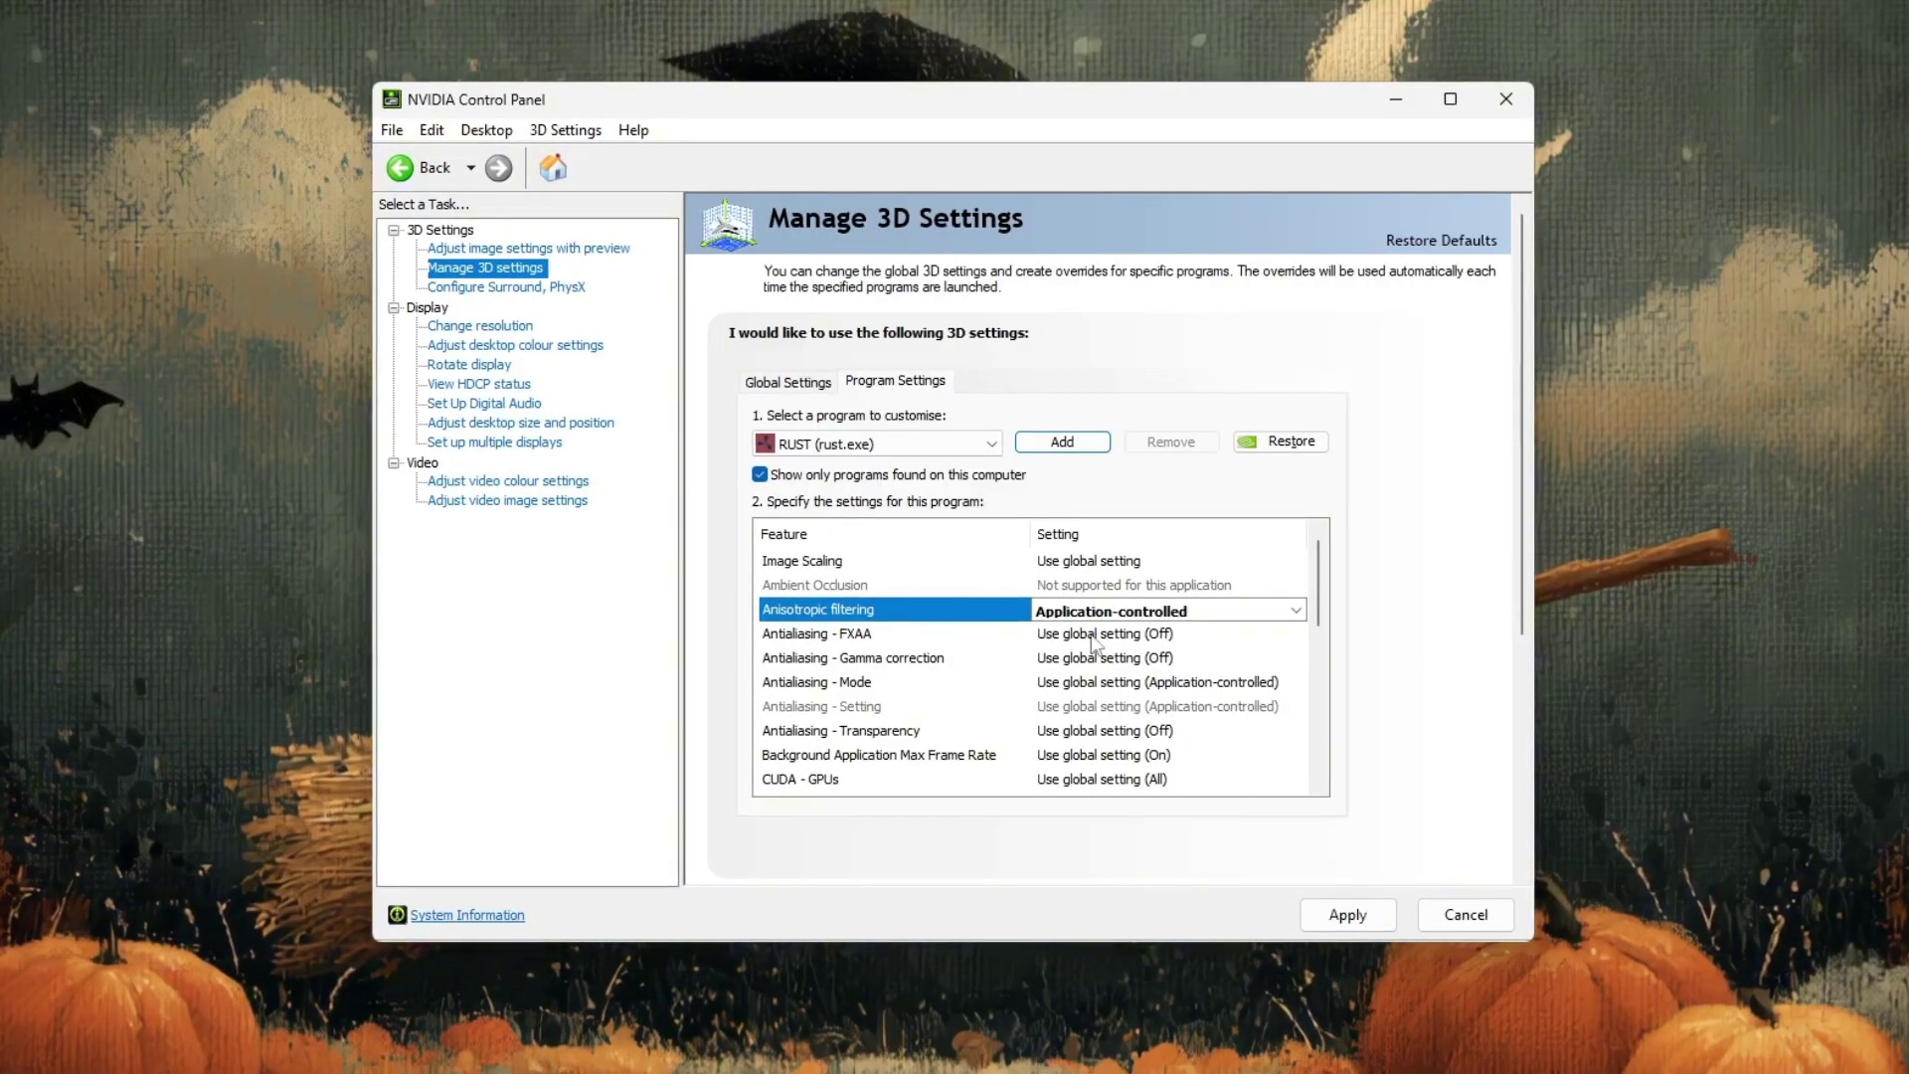
{"action": "scroll", "coordinate": [1093, 642], "scroll_direction": "down", "scroll_amount": 3}
{"action": "scroll", "coordinate": [1083, 668], "scroll_direction": "down", "scroll_amount": 3}
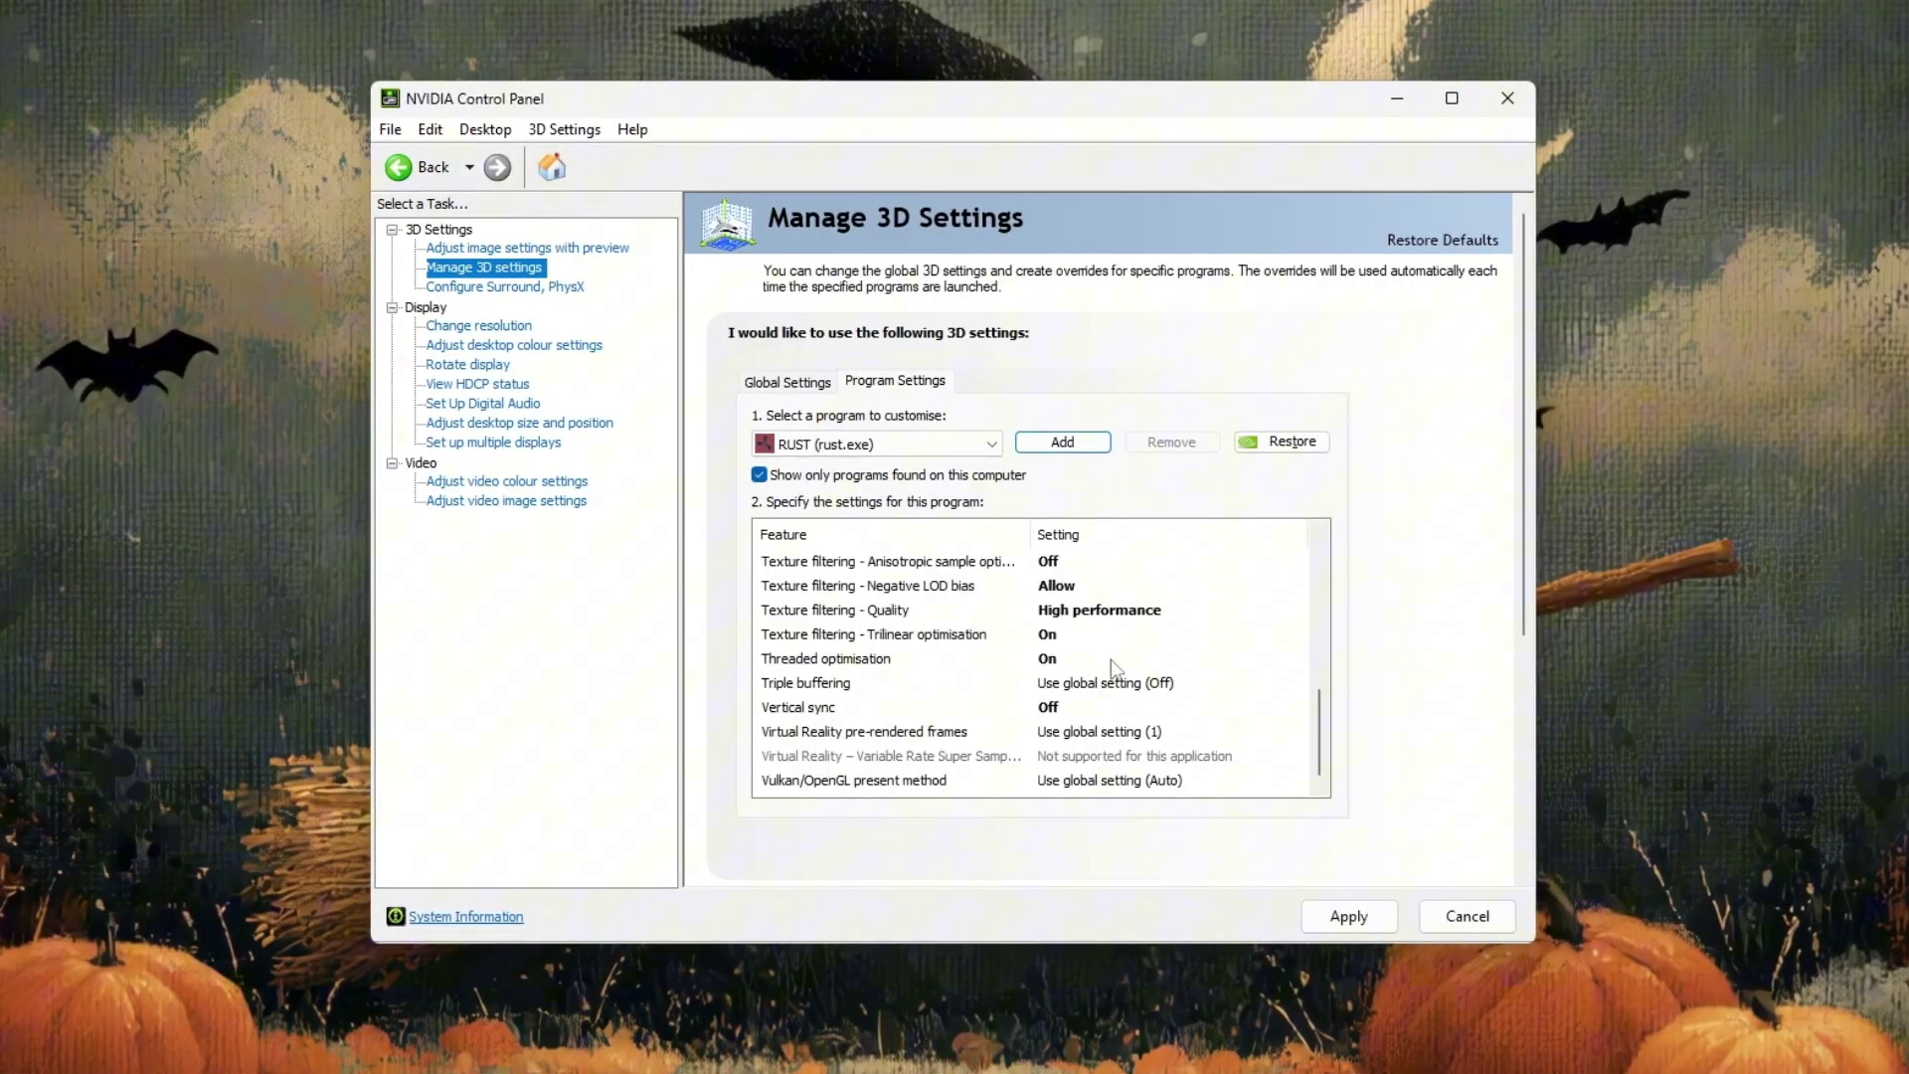
{"action": "scroll", "coordinate": [1052, 686], "scroll_direction": "up", "scroll_amount": 2}
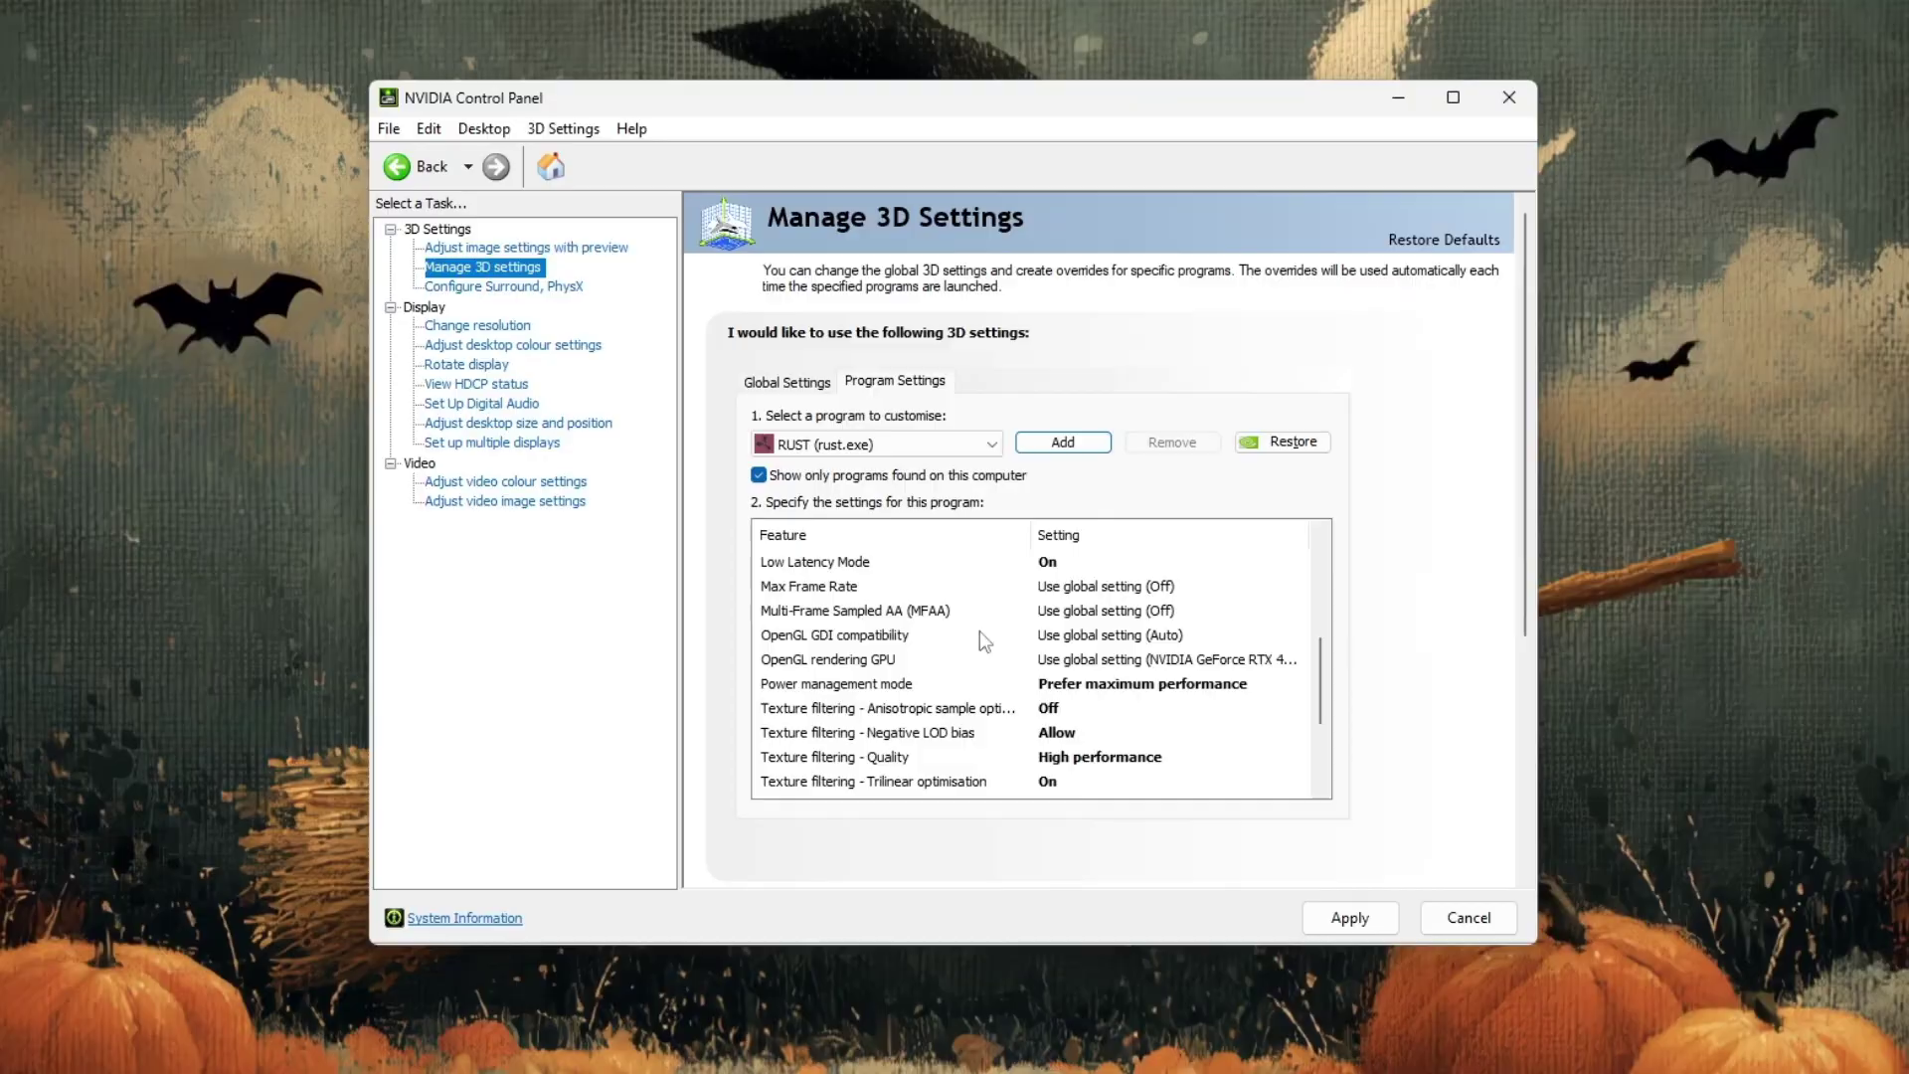
{"action": "scroll", "coordinate": [1046, 656], "scroll_direction": "up", "scroll_amount": 1}
{"action": "scroll", "coordinate": [1047, 651], "scroll_direction": "up", "scroll_amount": 3}
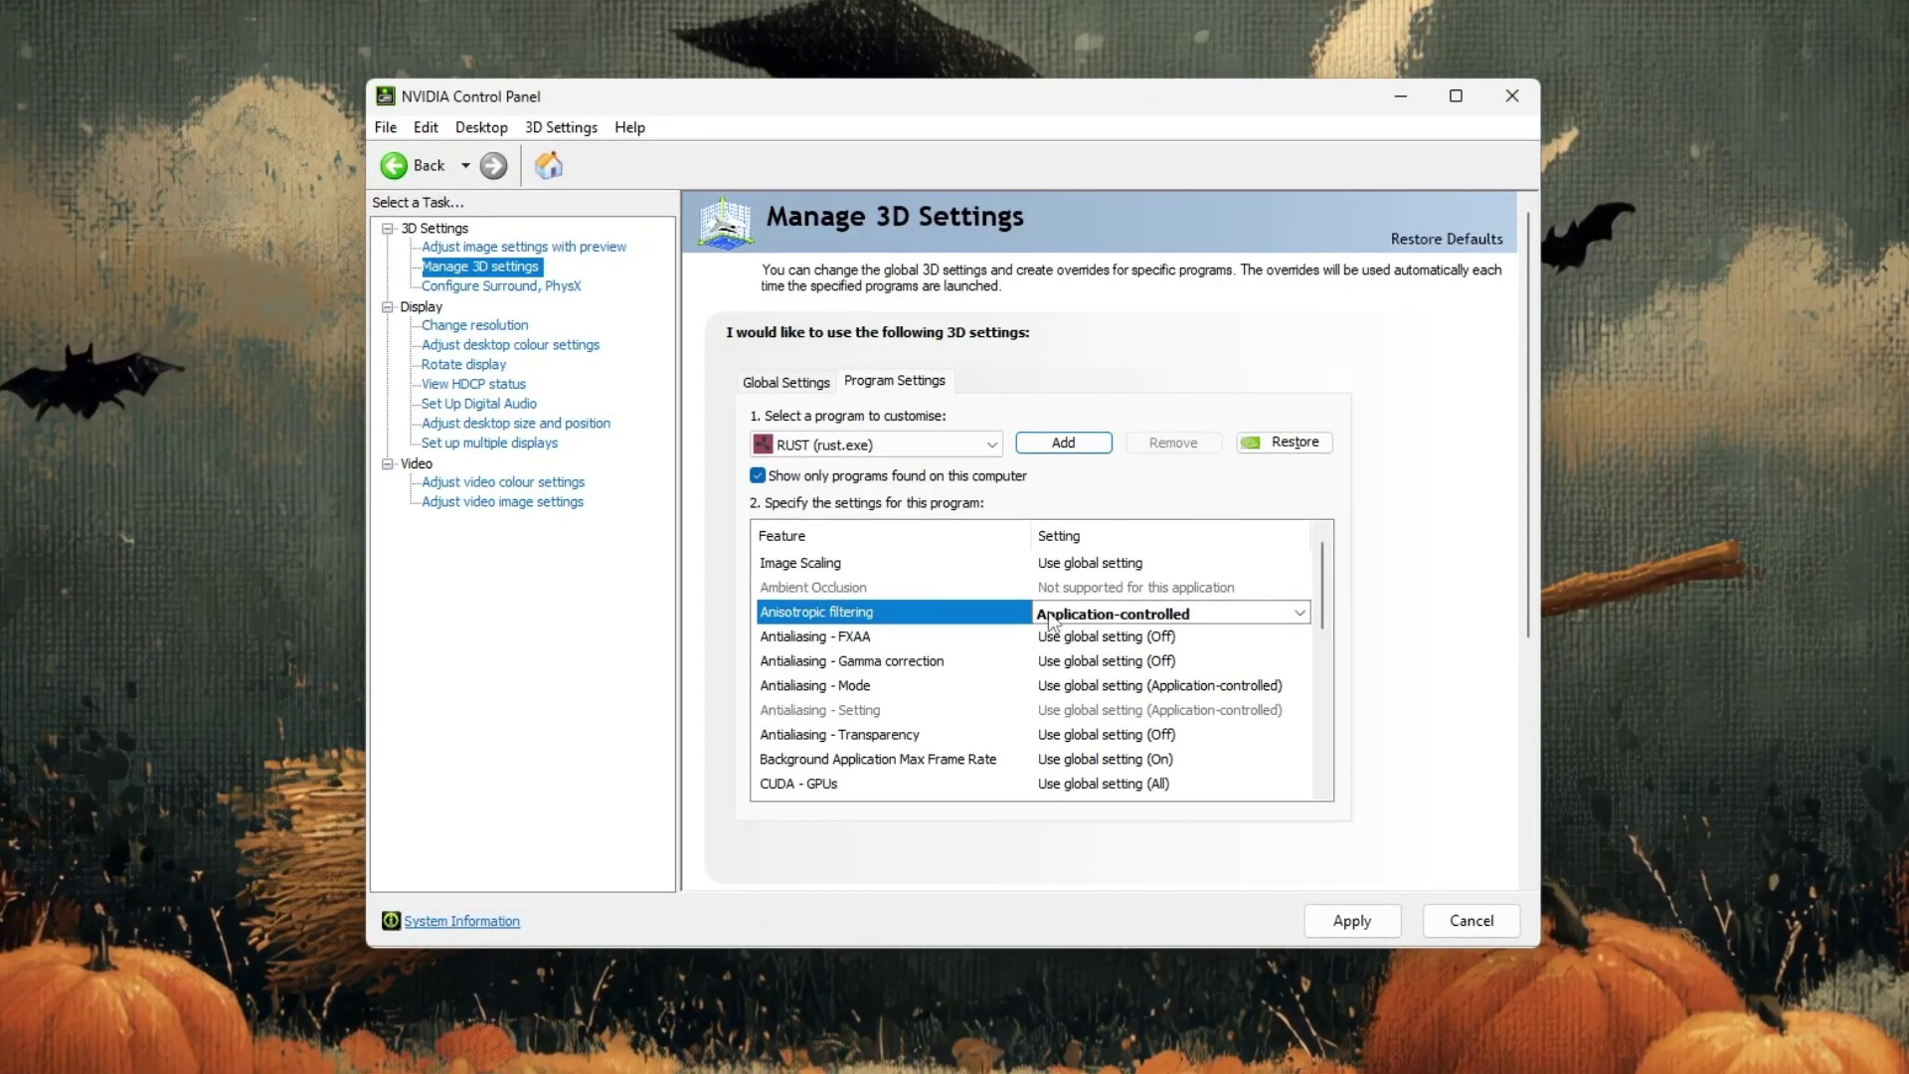
{"action": "scroll", "coordinate": [1014, 644], "scroll_direction": "down", "scroll_amount": 6}
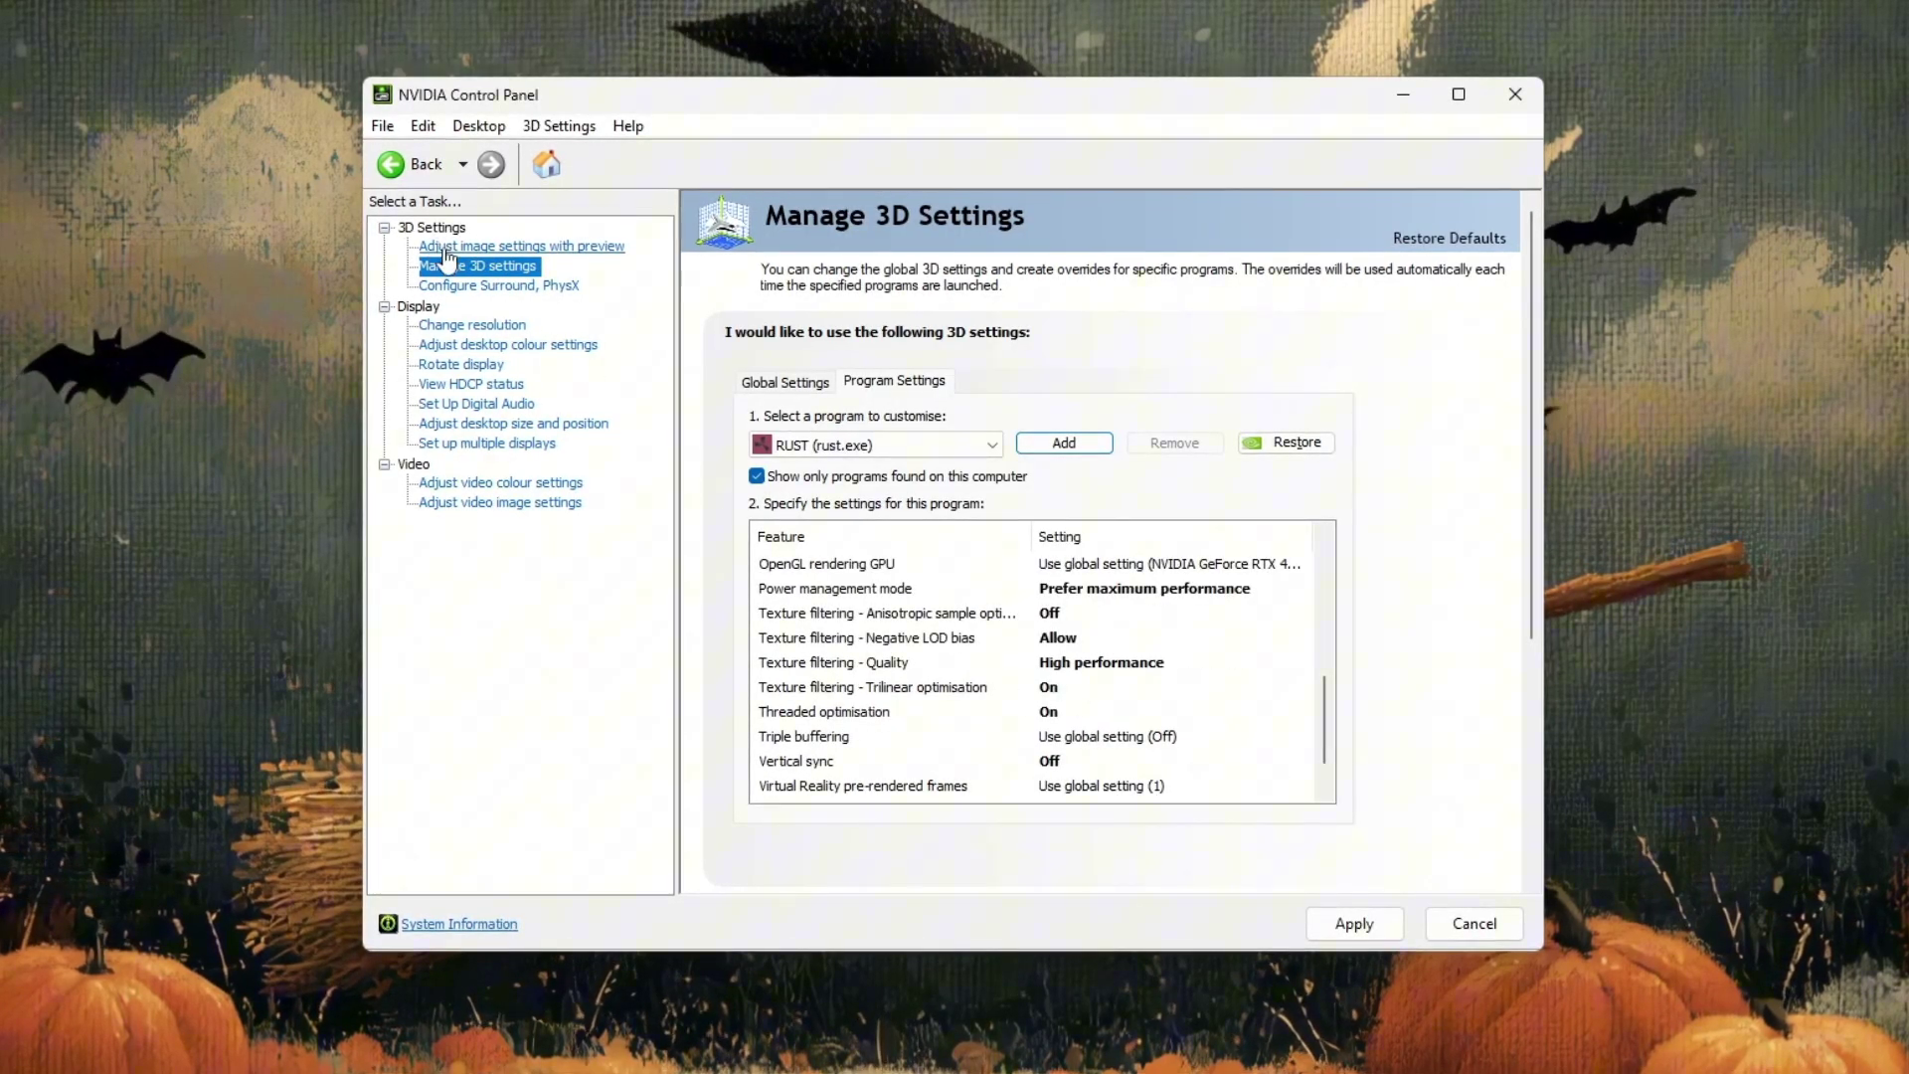
Visit the image settings with preview page, then return to the advanced 3D settings.
{"action": "left_click", "coordinate": [557, 245]}
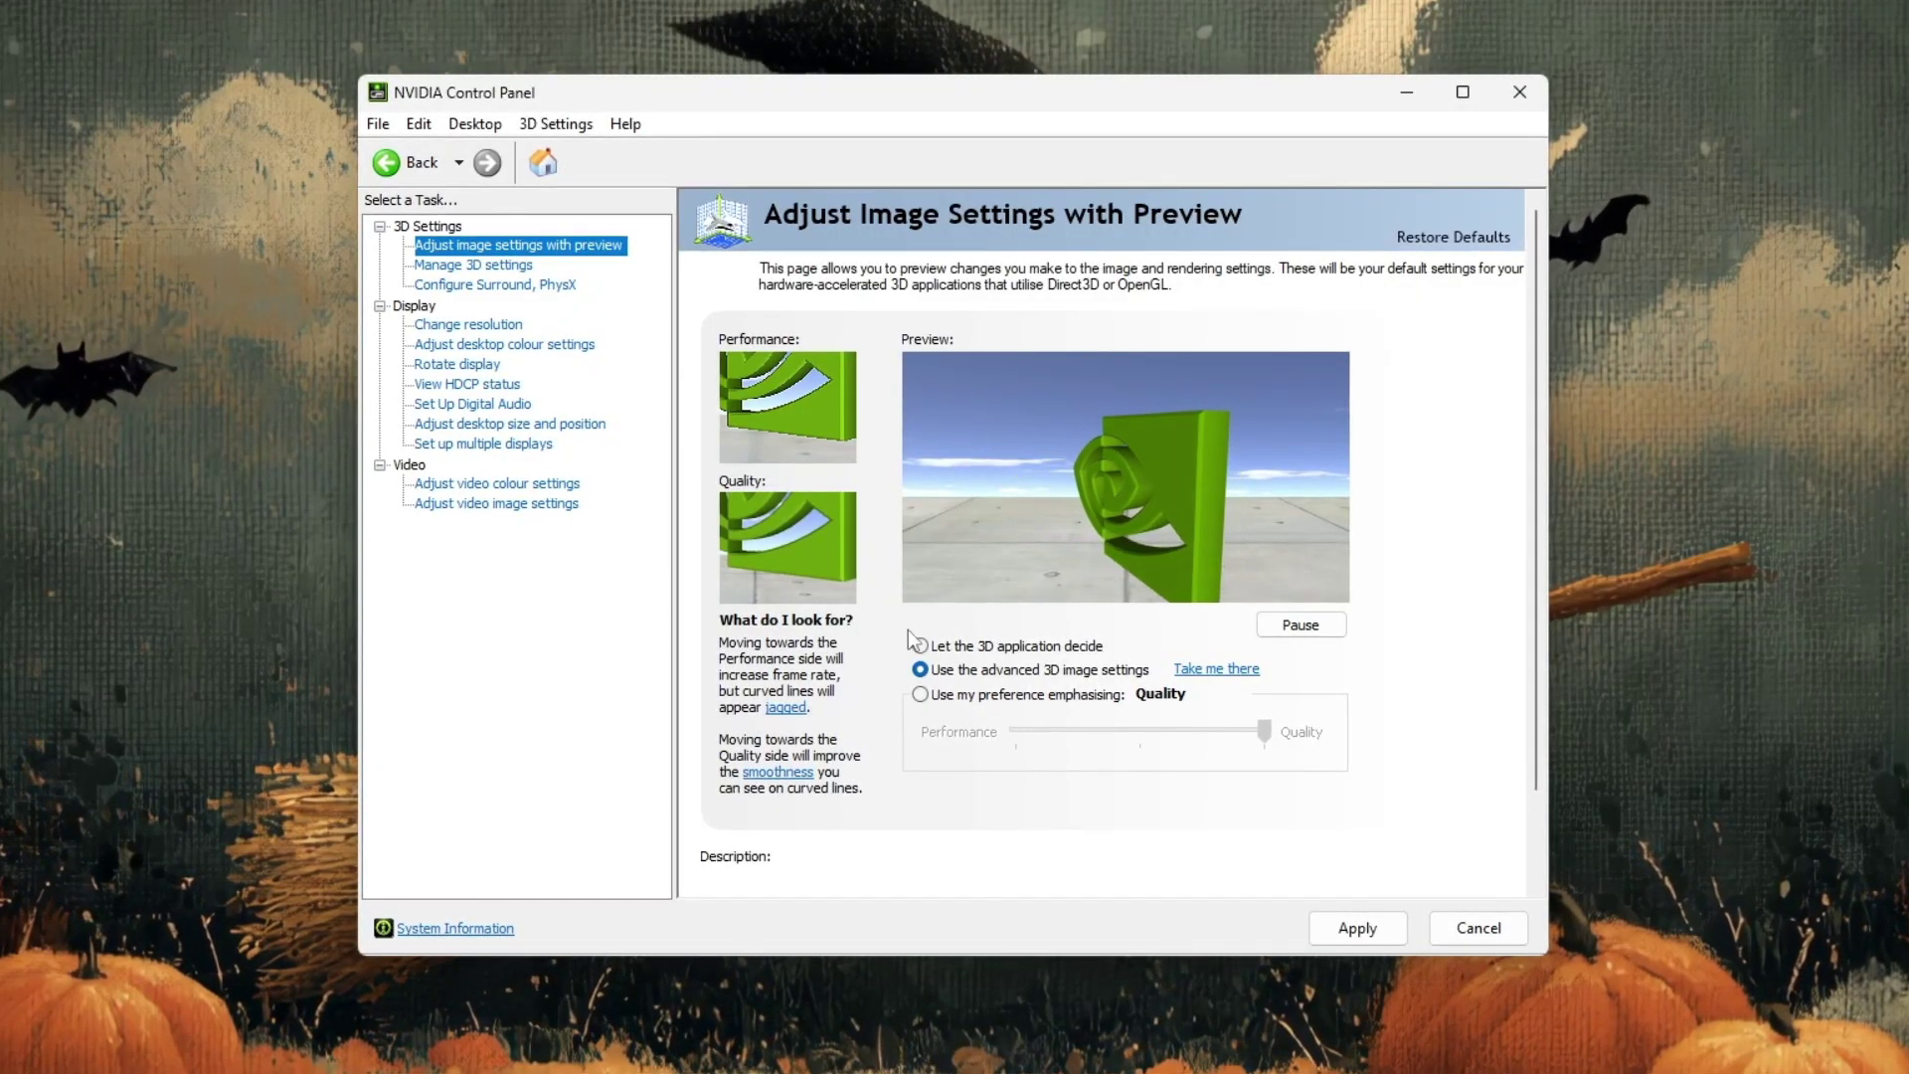
{"action": "mouse_move", "coordinate": [1010, 684]}
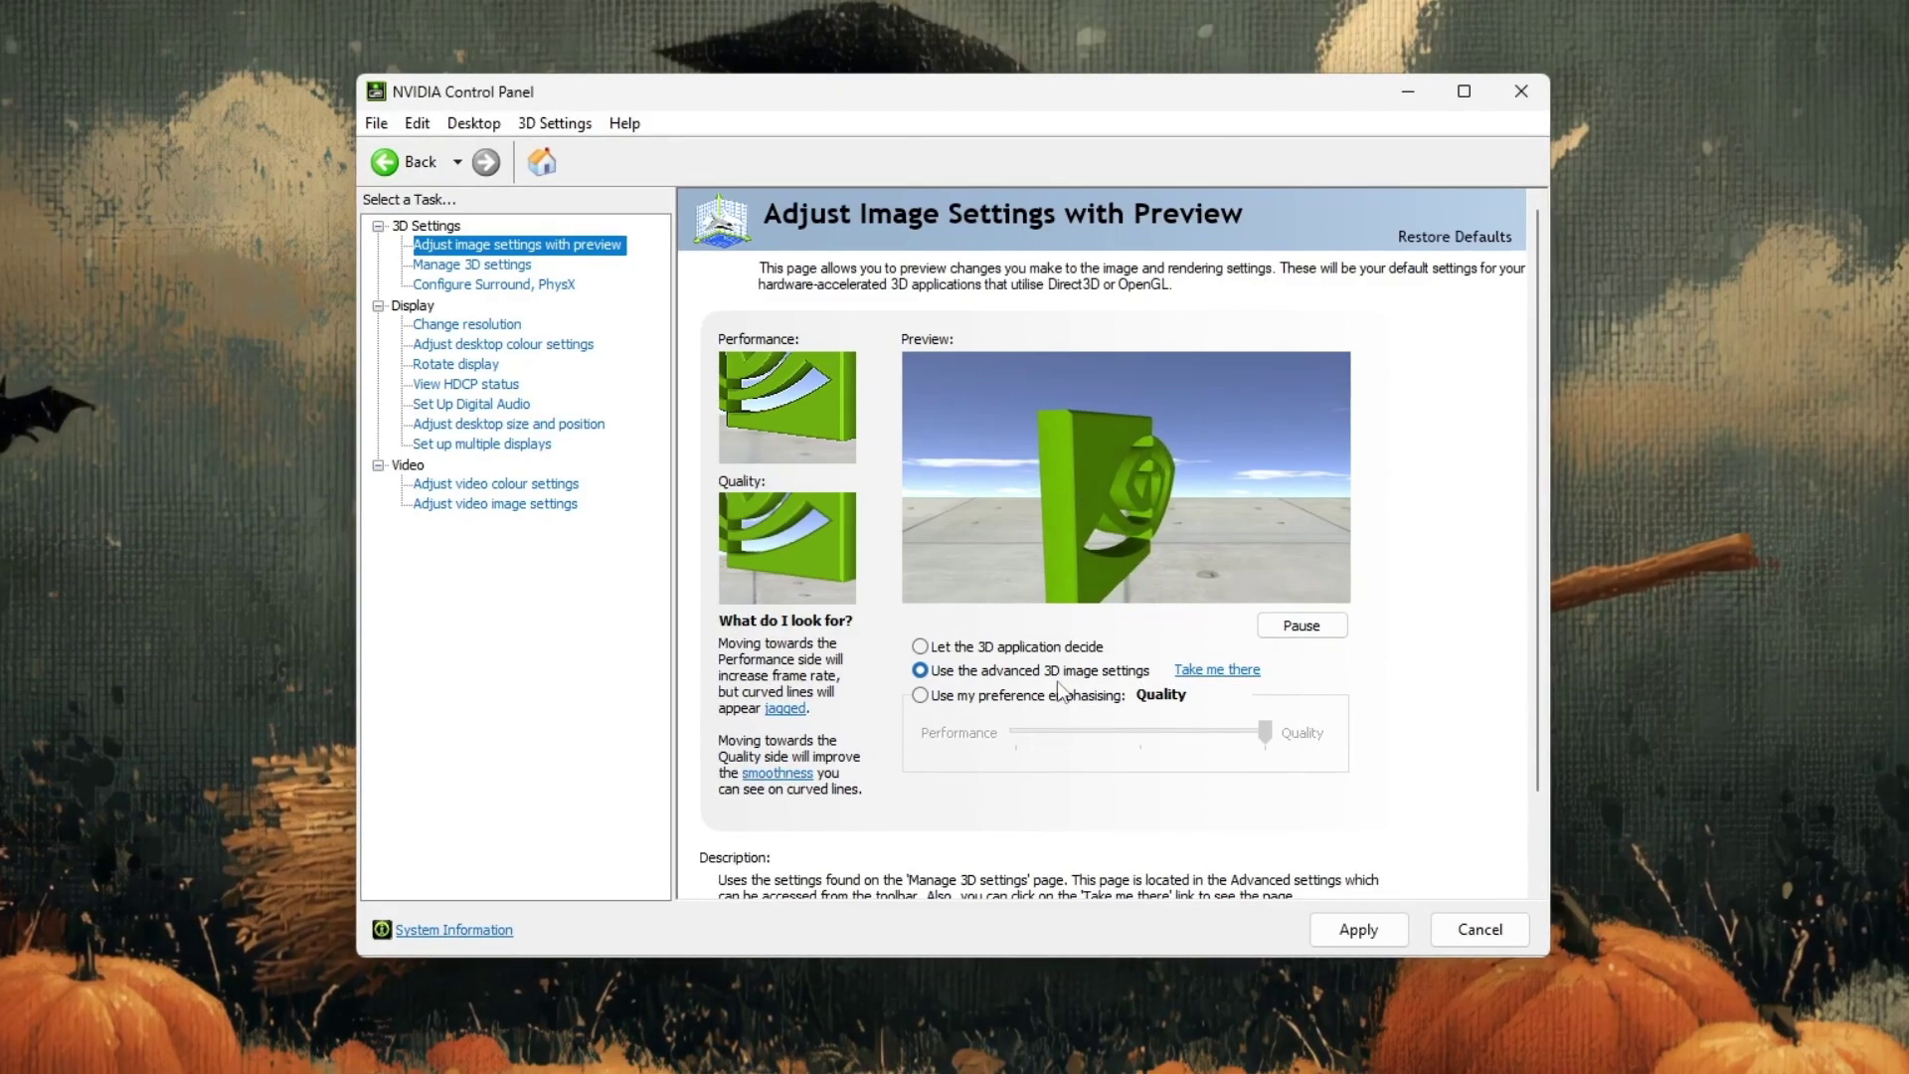
{"action": "left_click", "coordinate": [1217, 671]}
{"action": "scroll", "coordinate": [1013, 680], "scroll_direction": "down", "scroll_amount": 10}
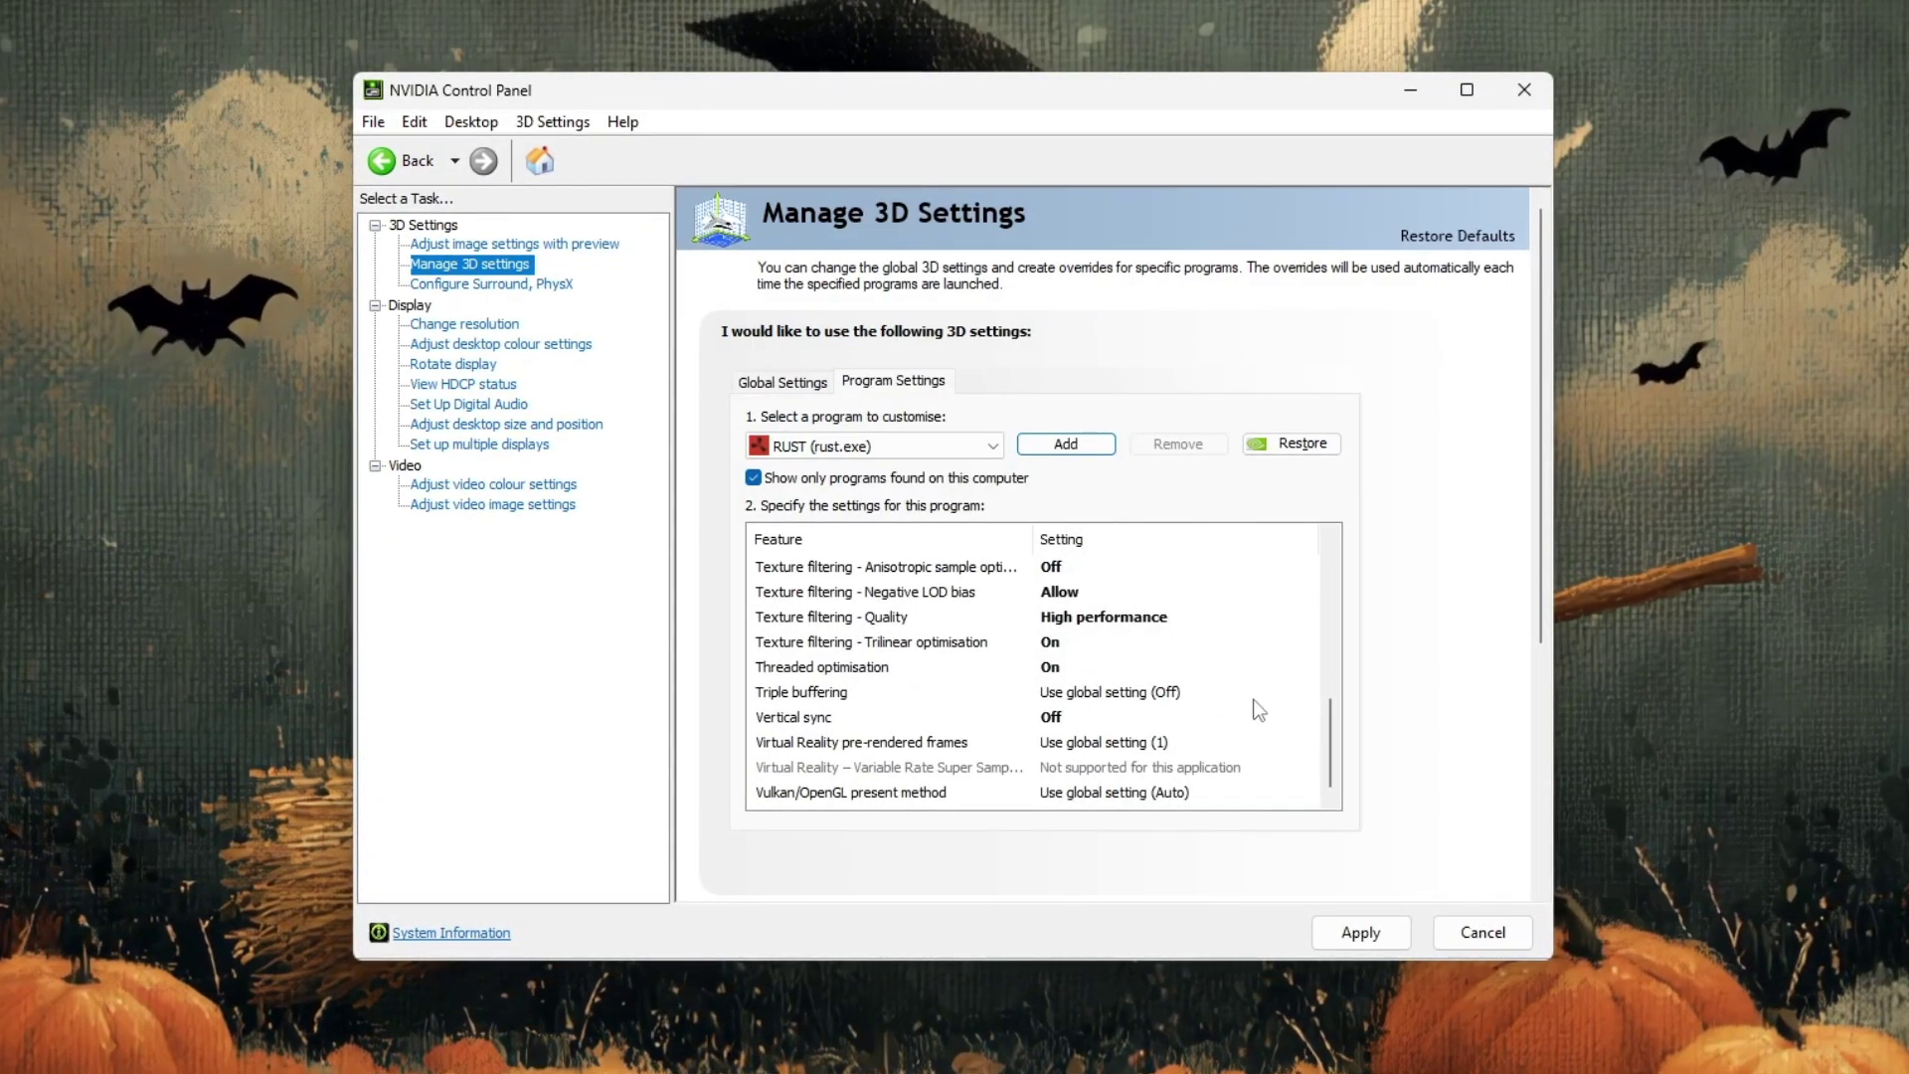
{"action": "scroll", "coordinate": [1120, 725], "scroll_direction": "up", "scroll_amount": 4}
Scroll through rust.exe's feature list to check each custom setting.
{"action": "scroll", "coordinate": [1104, 729], "scroll_direction": "down", "scroll_amount": 3}
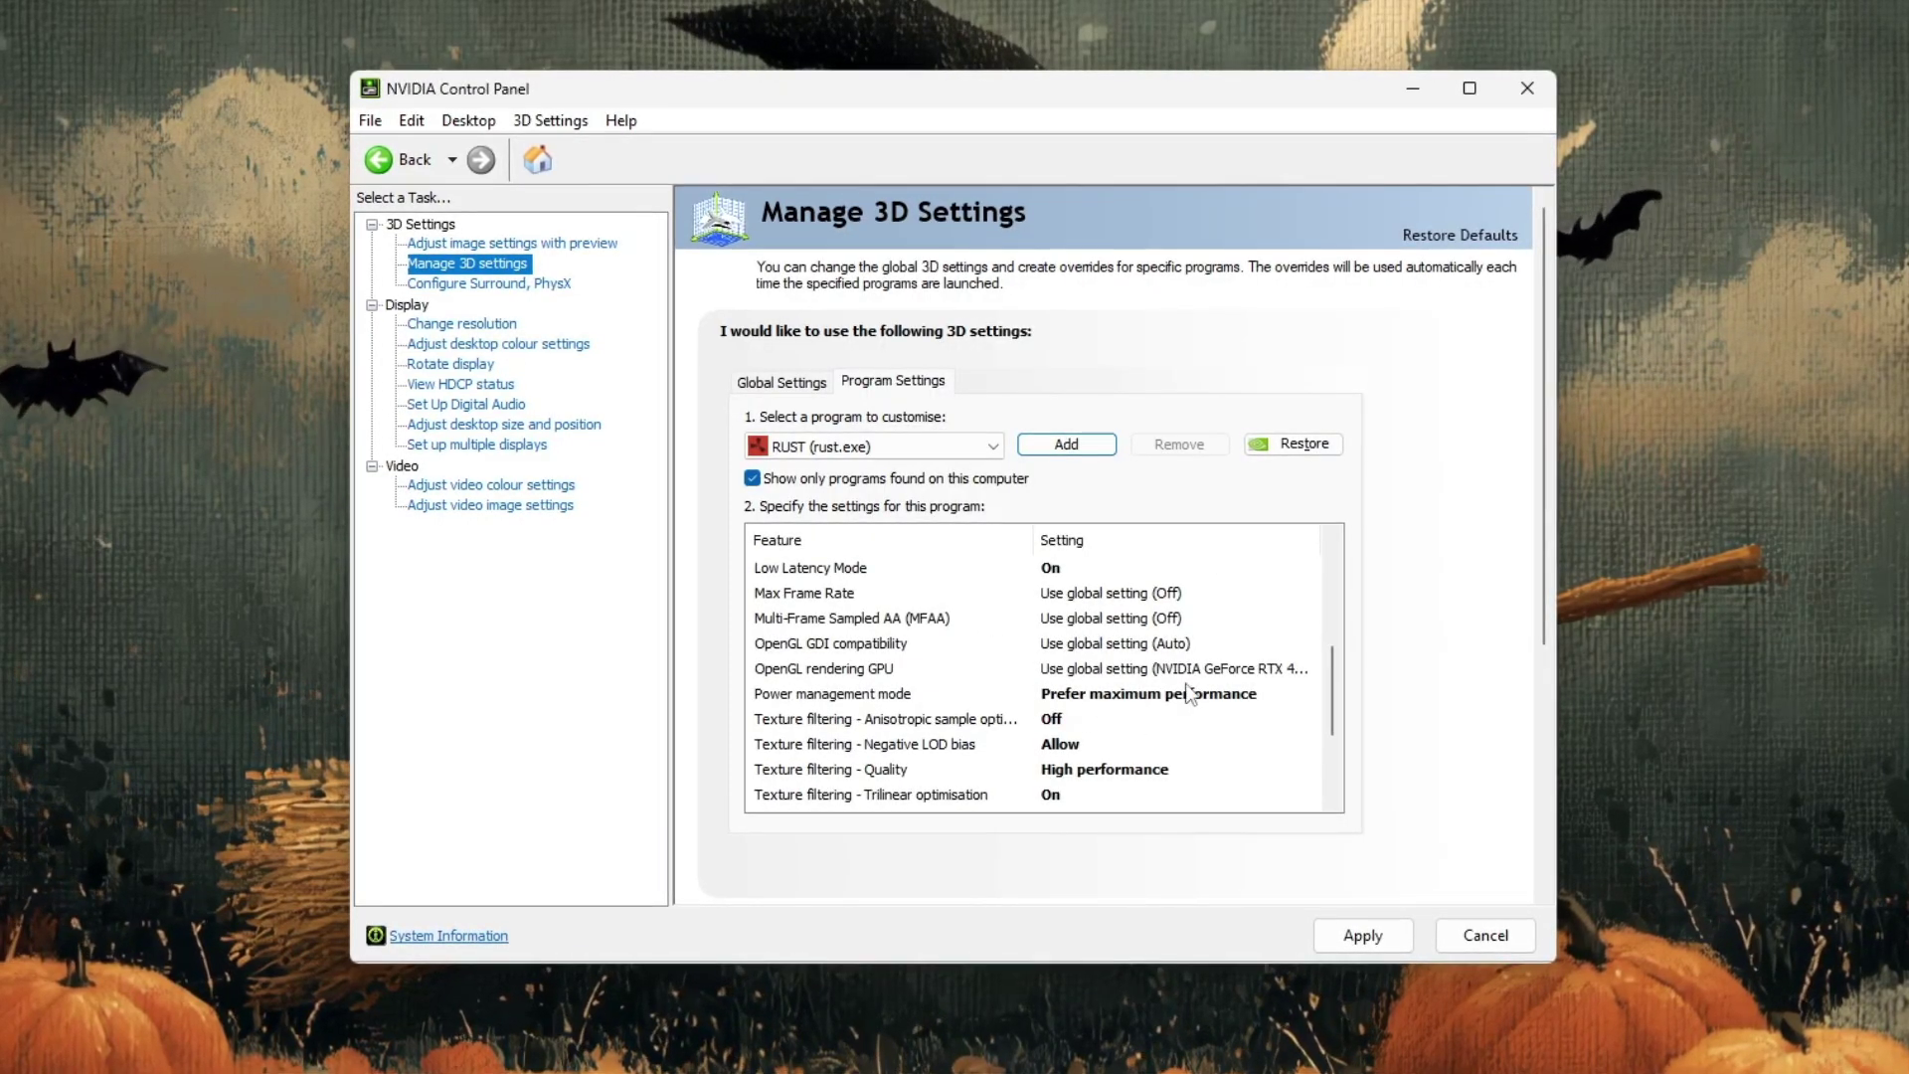
{"action": "scroll", "coordinate": [1144, 702], "scroll_direction": "down", "scroll_amount": 2}
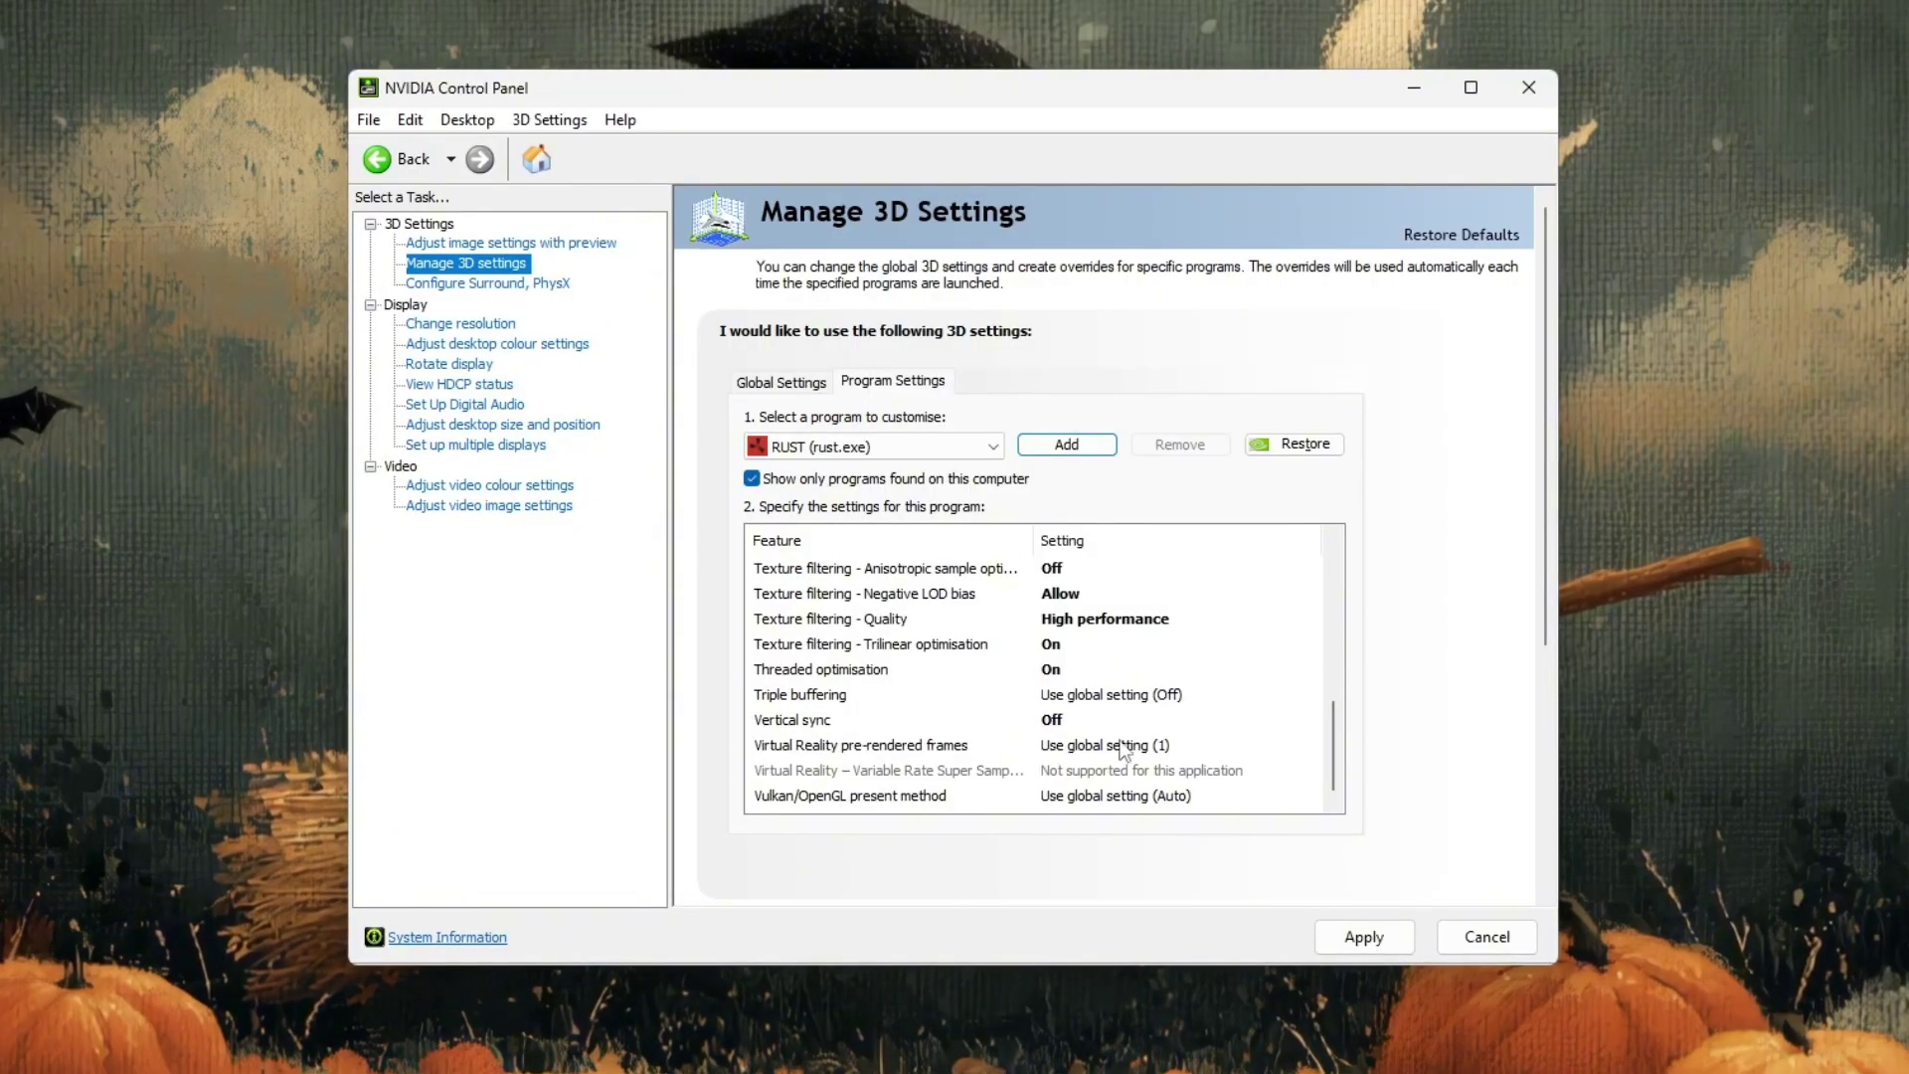
{"action": "scroll", "coordinate": [1202, 696], "scroll_direction": "up", "scroll_amount": 1}
{"action": "scroll", "coordinate": [1143, 696], "scroll_direction": "up", "scroll_amount": 5}
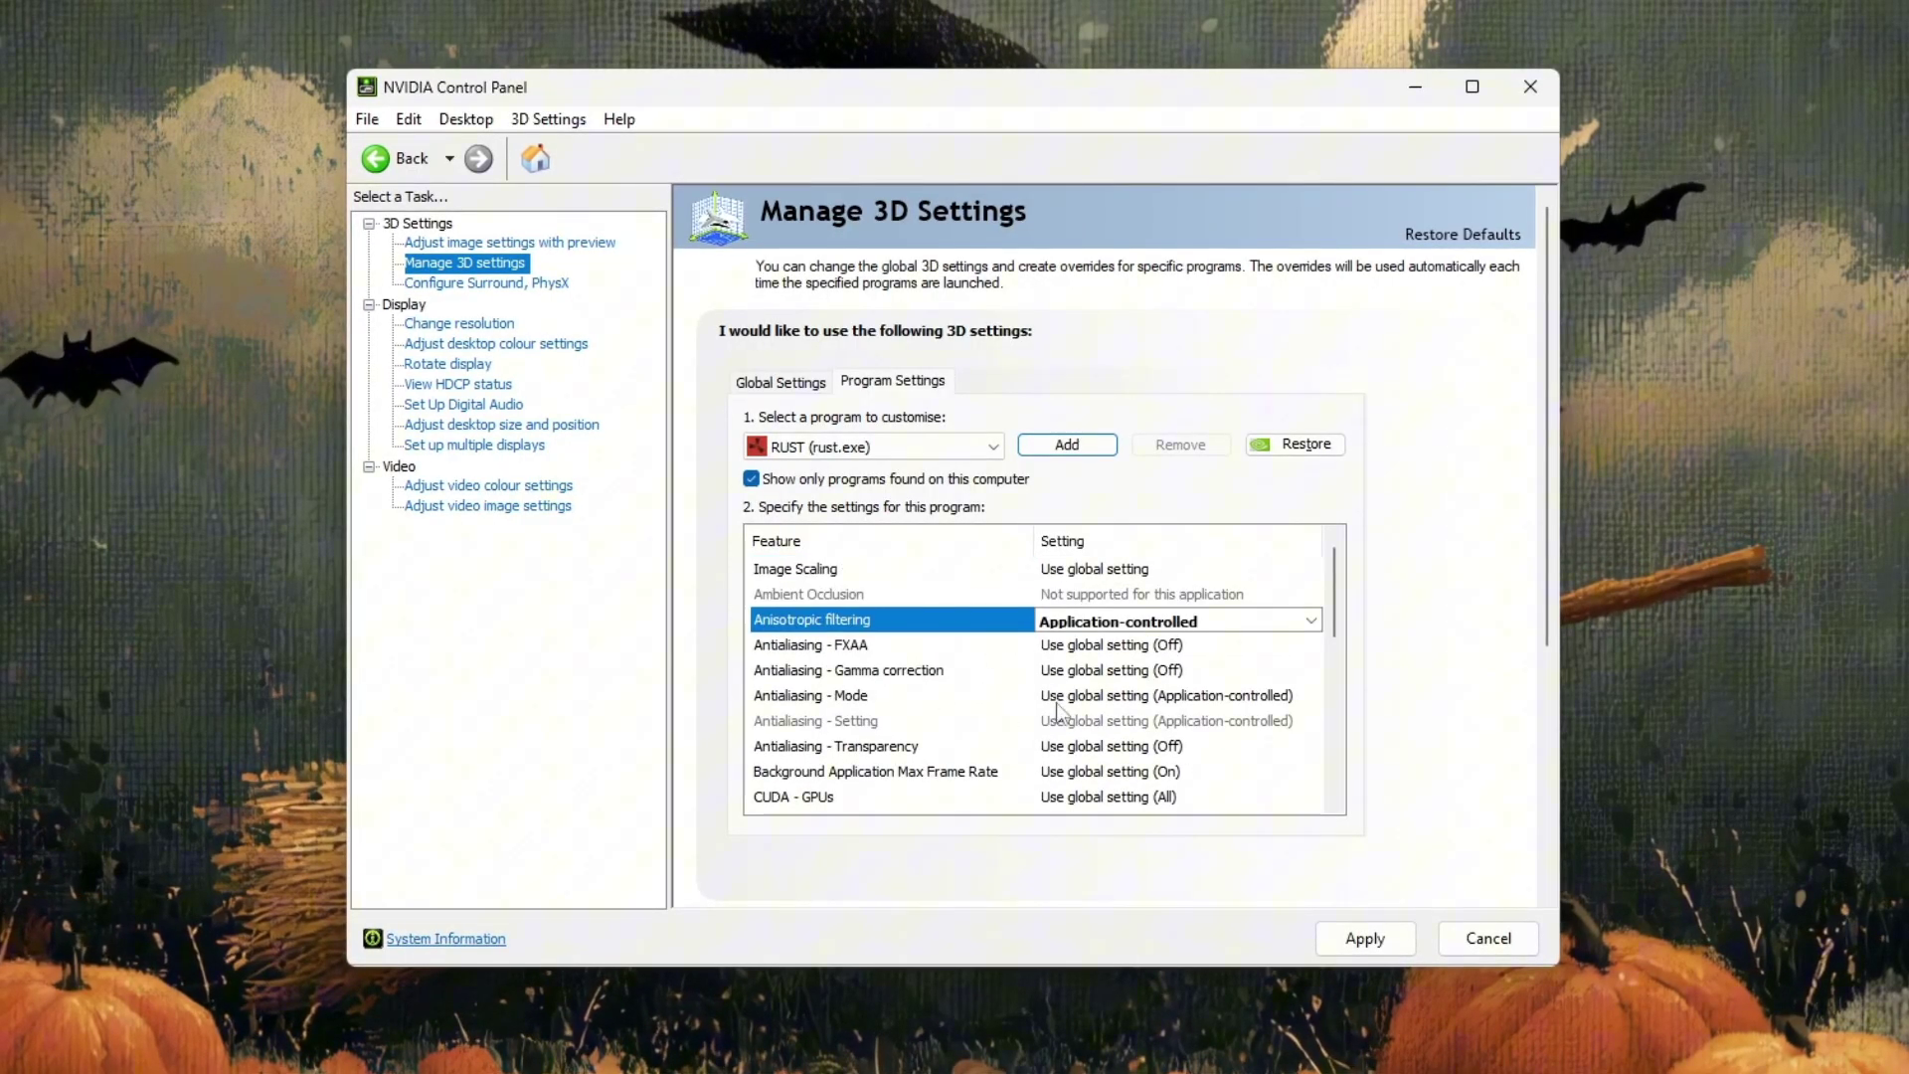
{"action": "scroll", "coordinate": [1113, 693], "scroll_direction": "down", "scroll_amount": 5}
{"action": "scroll", "coordinate": [983, 637], "scroll_direction": "down", "scroll_amount": 2}
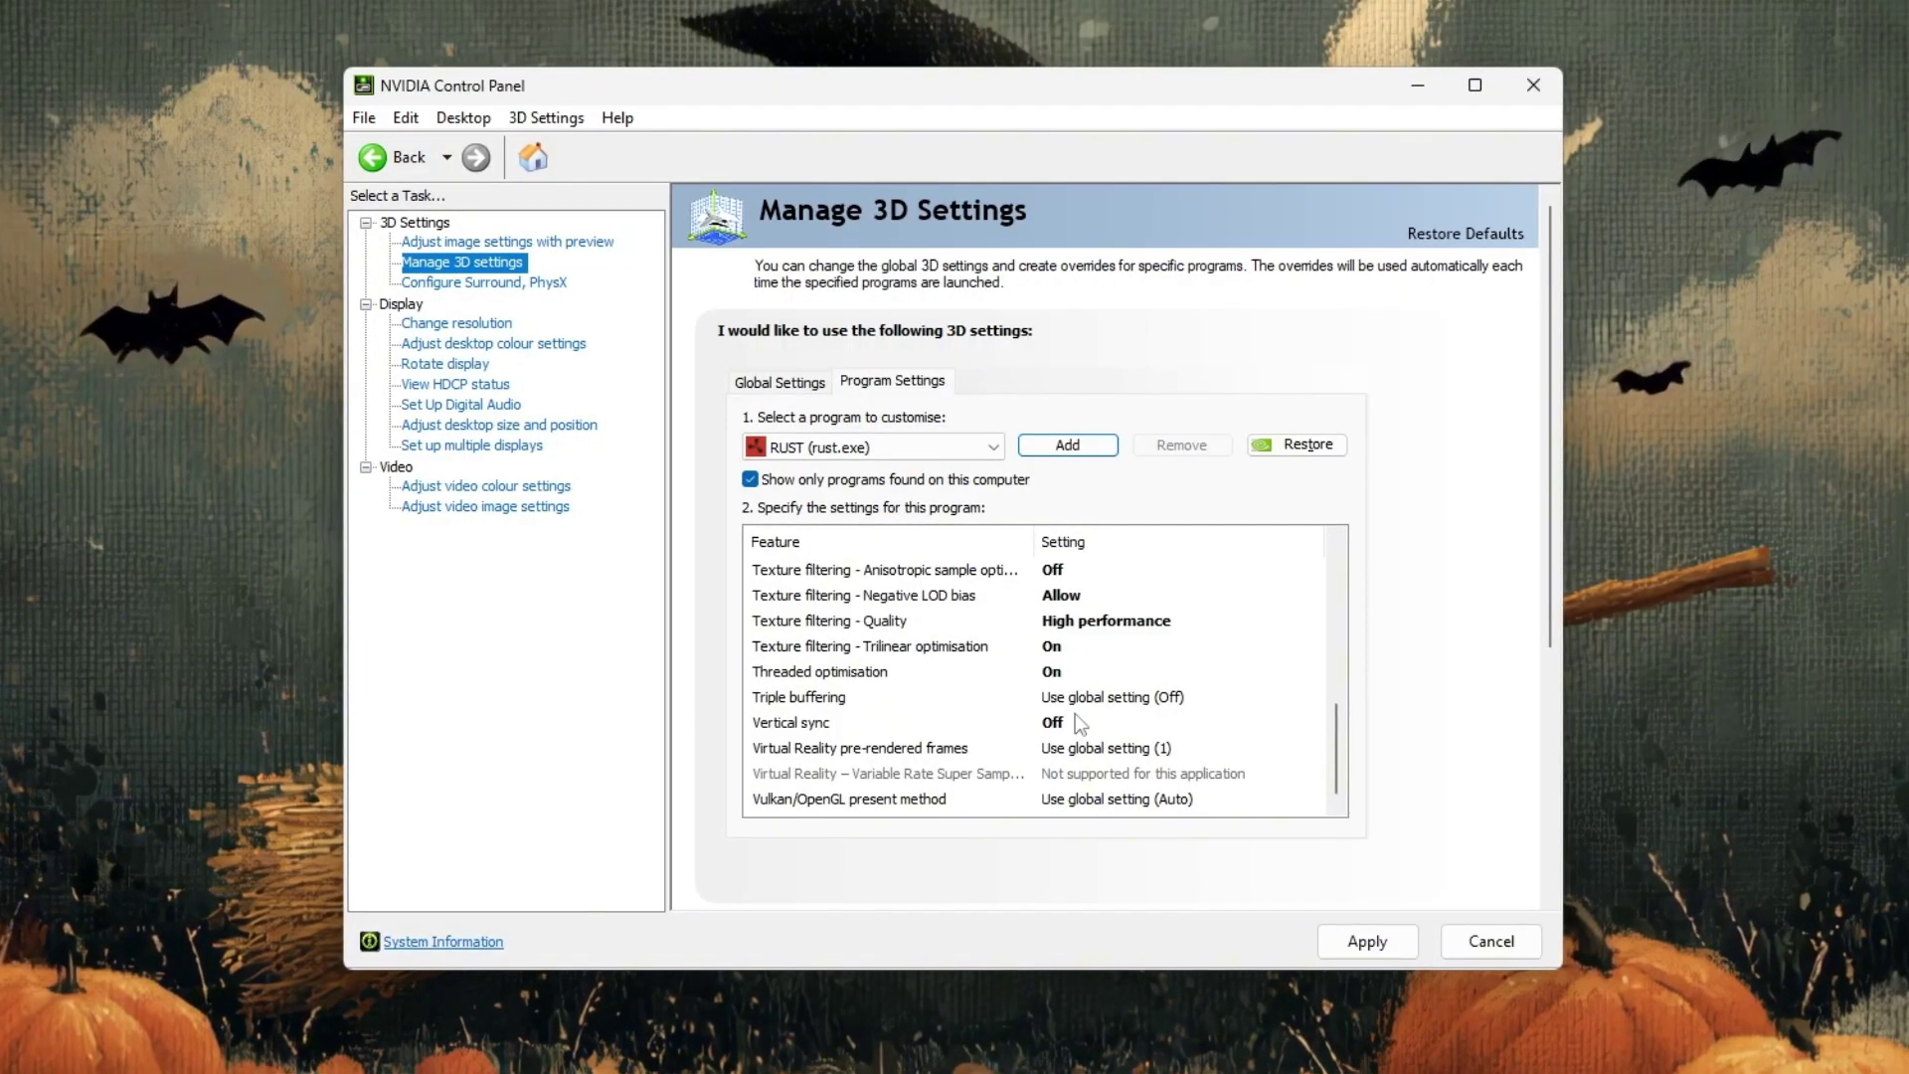
{"action": "scroll", "coordinate": [946, 673], "scroll_direction": "up", "scroll_amount": 10}
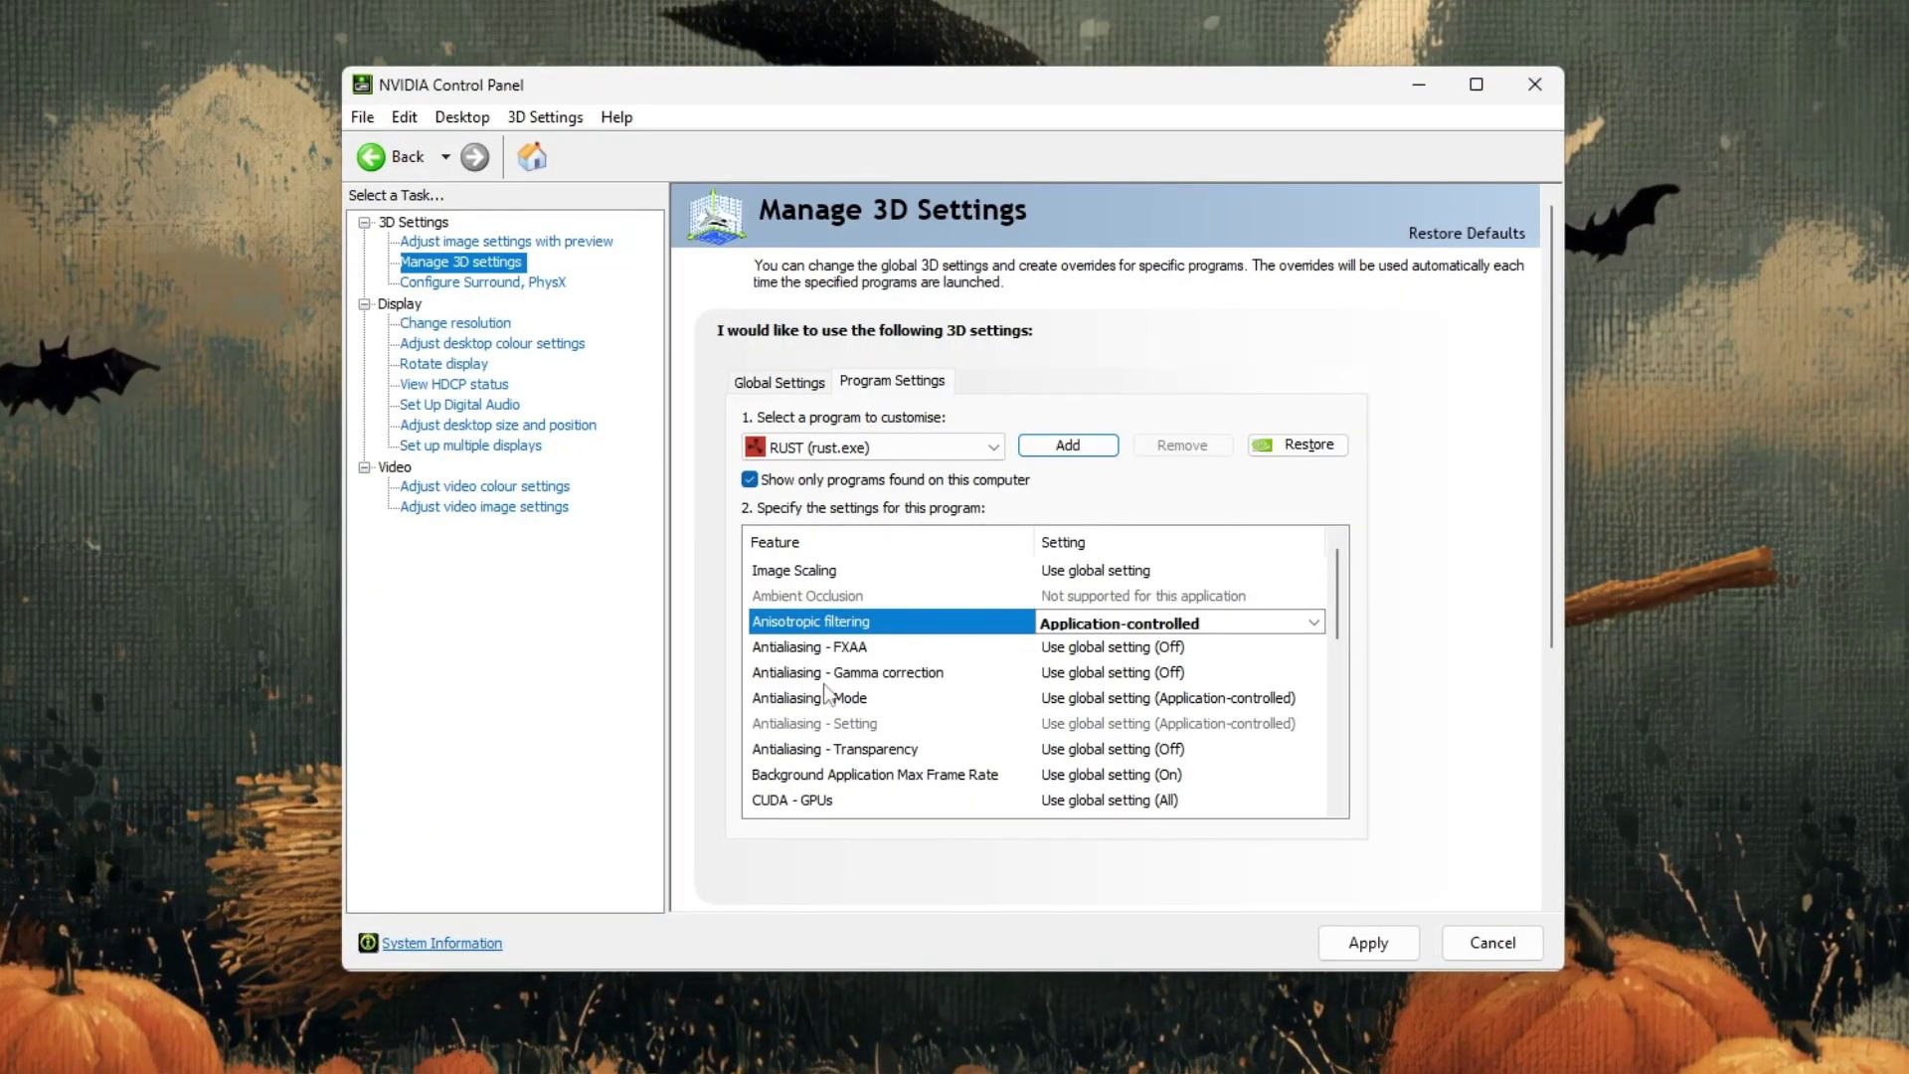
{"action": "scroll", "coordinate": [1108, 726], "scroll_direction": "down", "scroll_amount": 10}
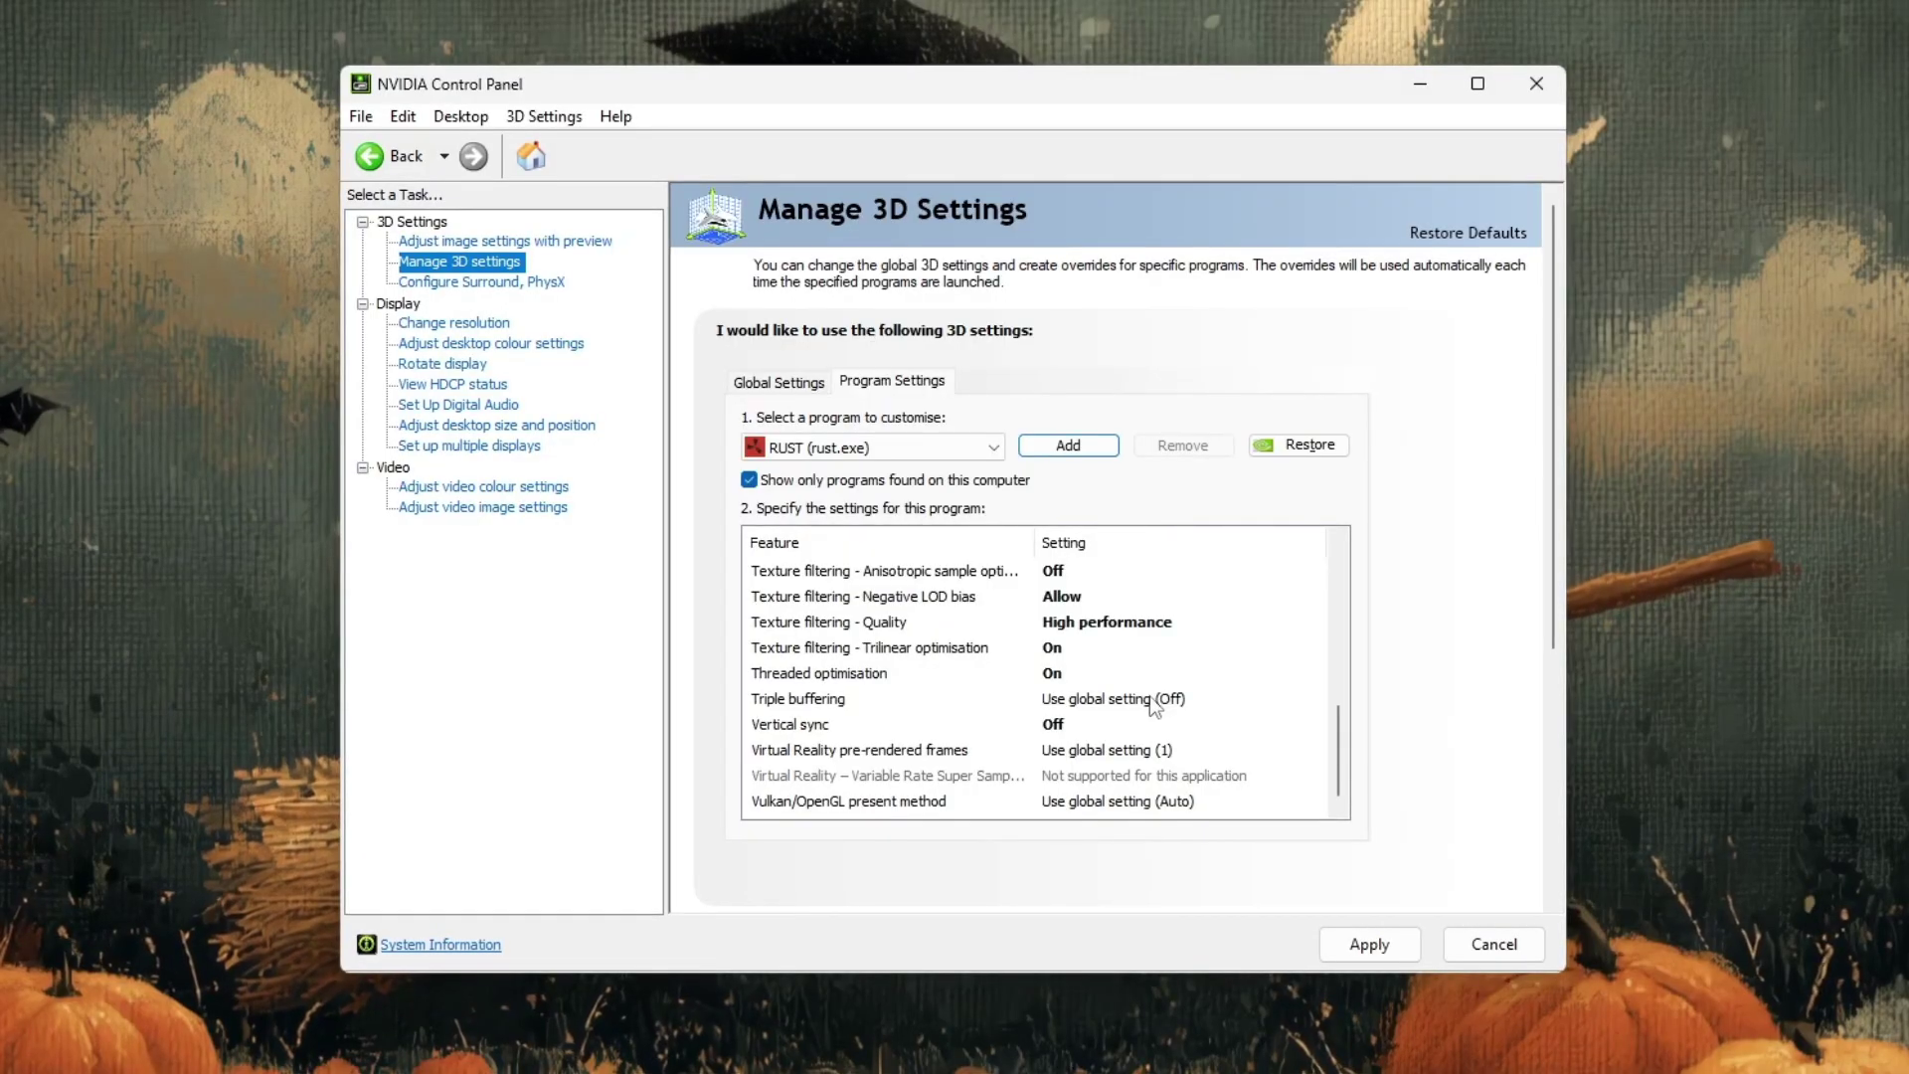
{"action": "scroll", "coordinate": [1153, 706], "scroll_direction": "up", "scroll_amount": 1}
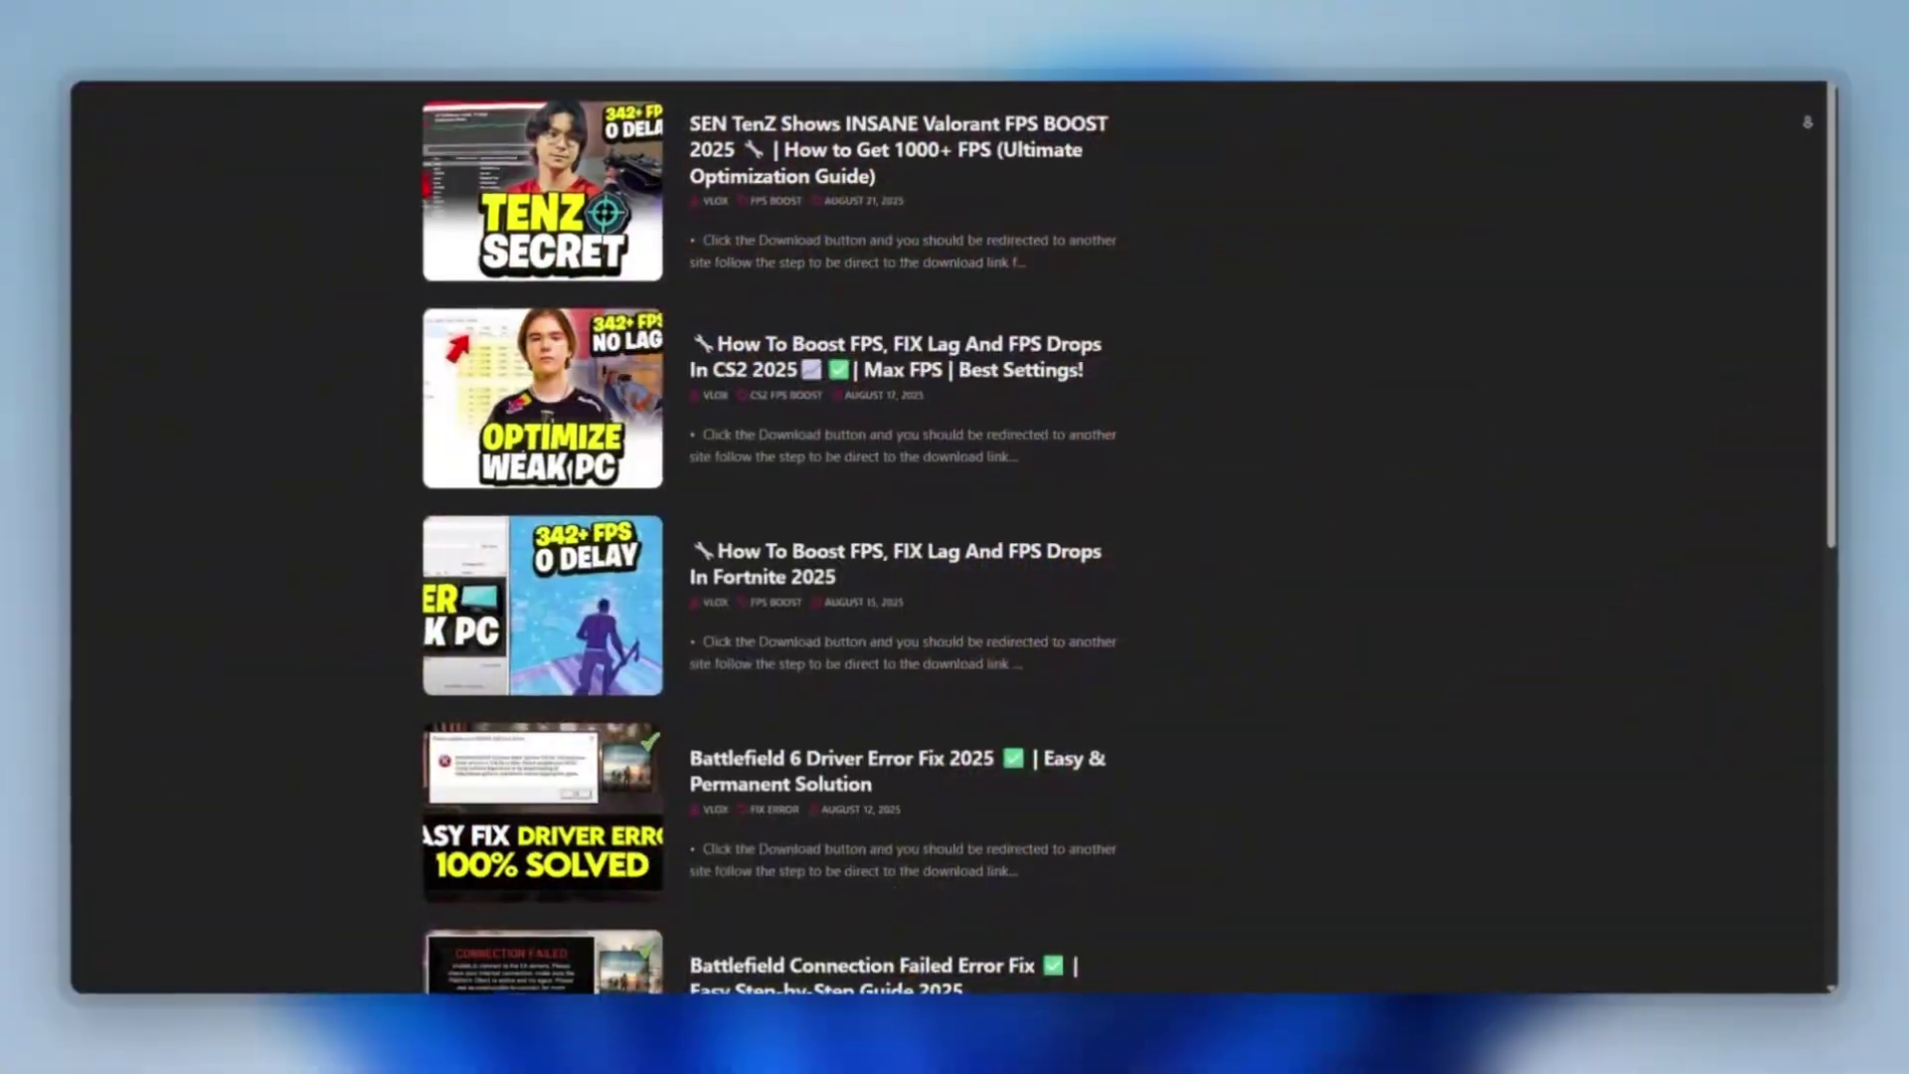
Scroll the download site's boost posts, then select and deselect the three registry files.
{"action": "scroll", "coordinate": [755, 537], "scroll_direction": "down", "scroll_amount": 1}
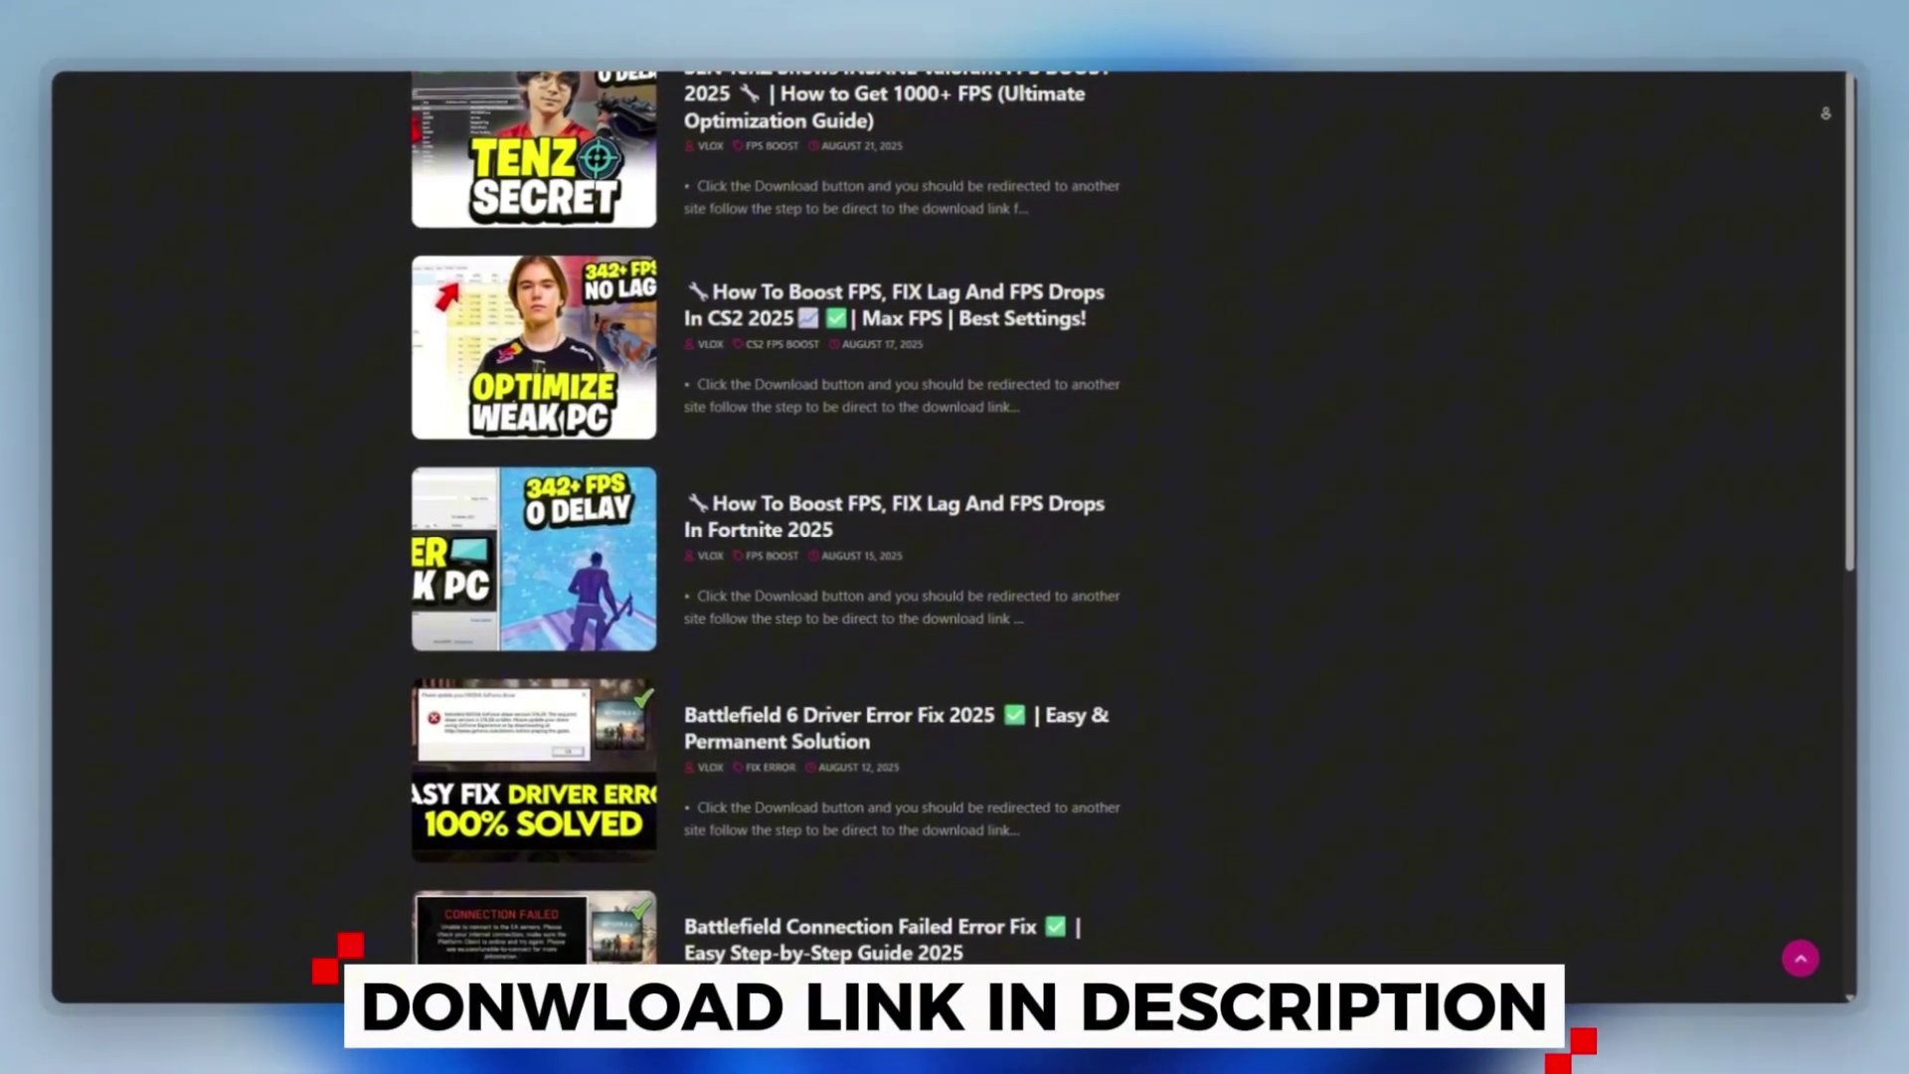
{"action": "scroll", "coordinate": [755, 537], "scroll_direction": "down", "scroll_amount": 1}
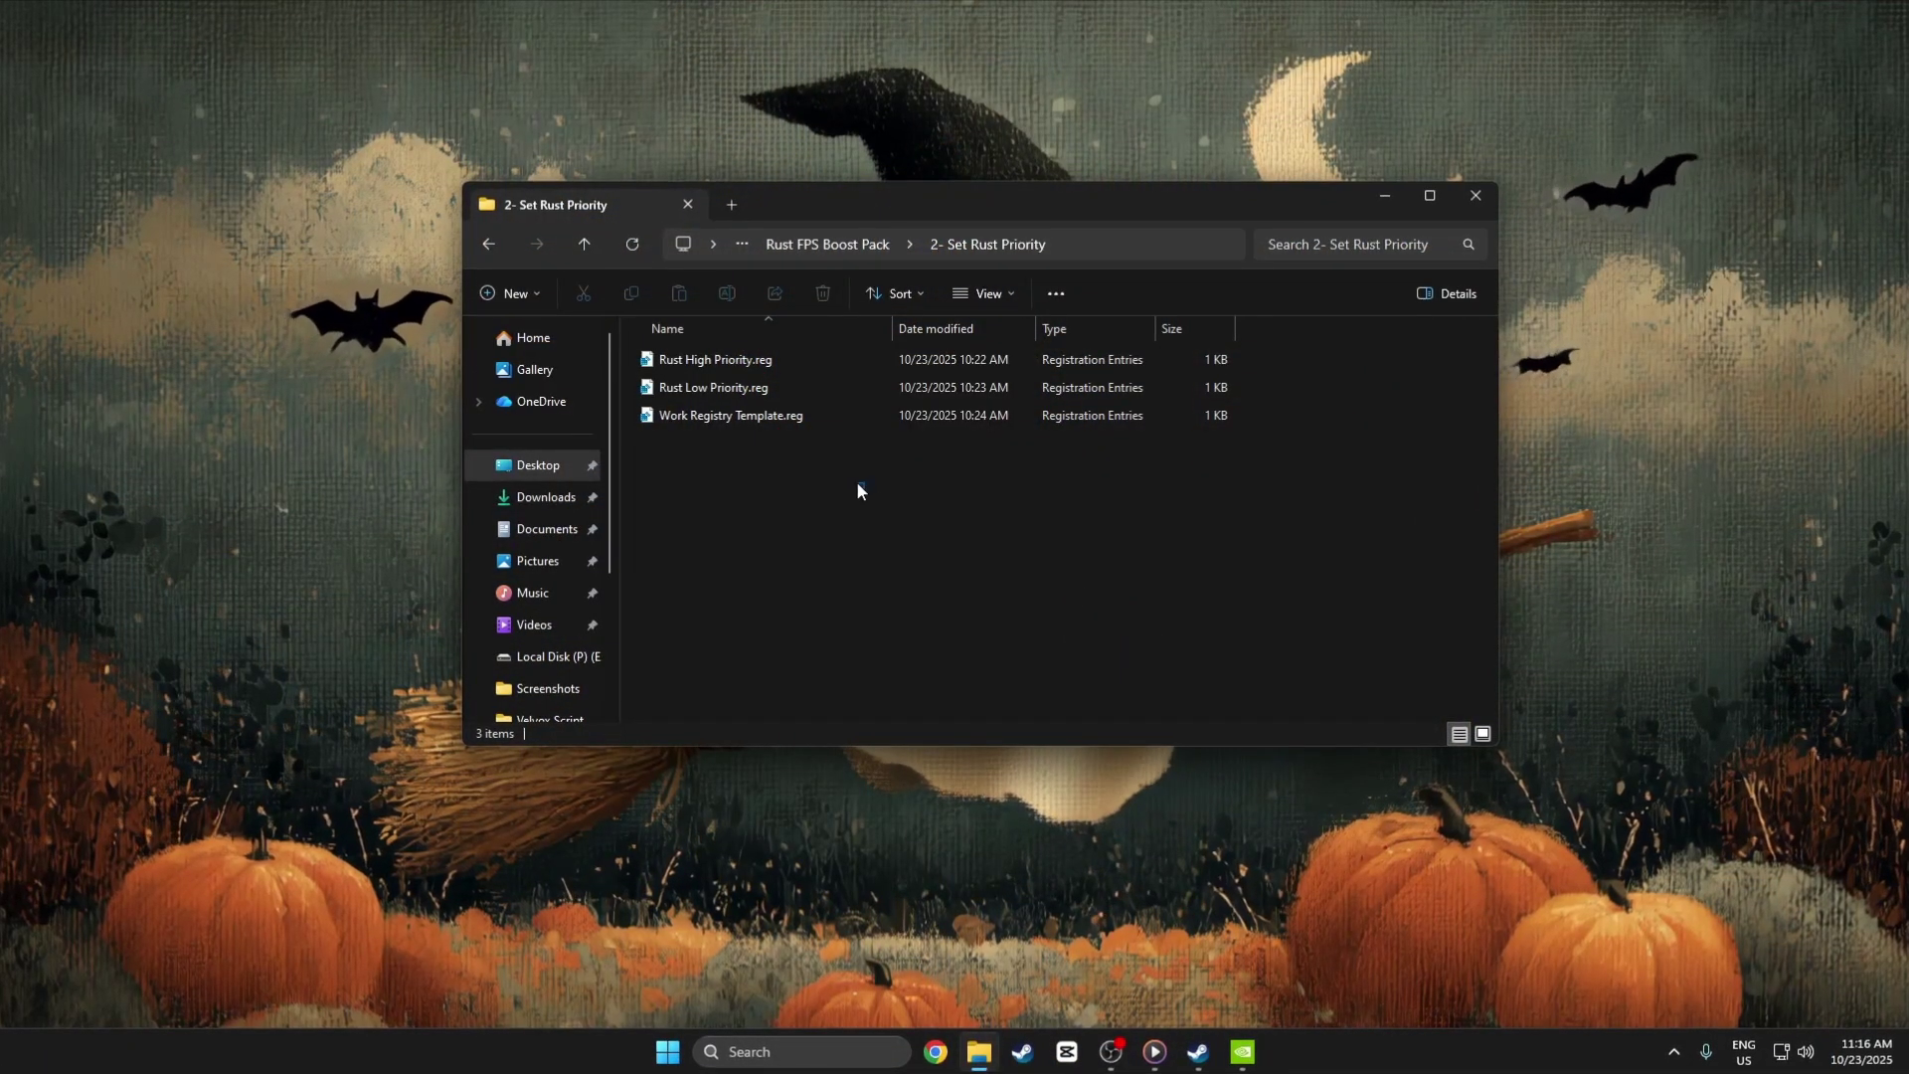
{"action": "left_click_drag", "start_coordinate": [858, 489], "coordinate": [645, 344]}
{"action": "left_click", "coordinate": [688, 467]}
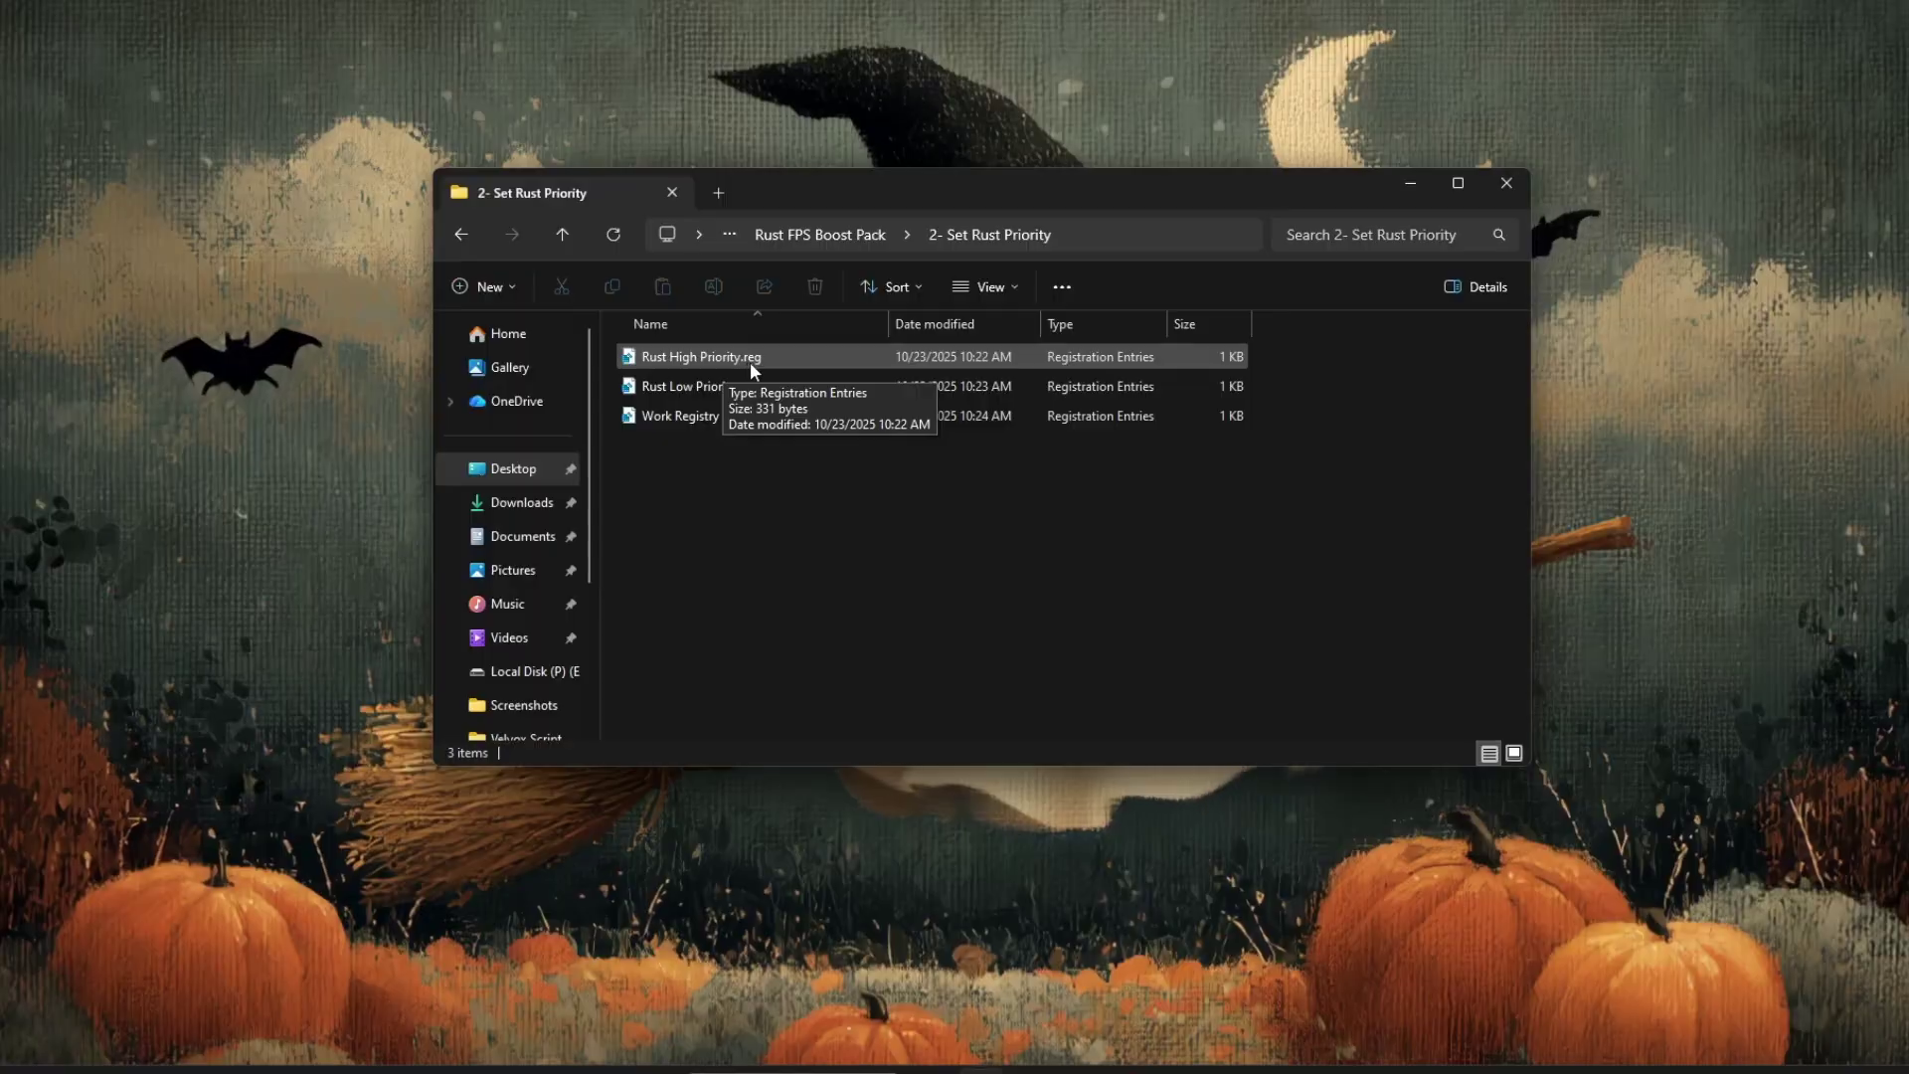
{"action": "left_click", "coordinate": [696, 387]}
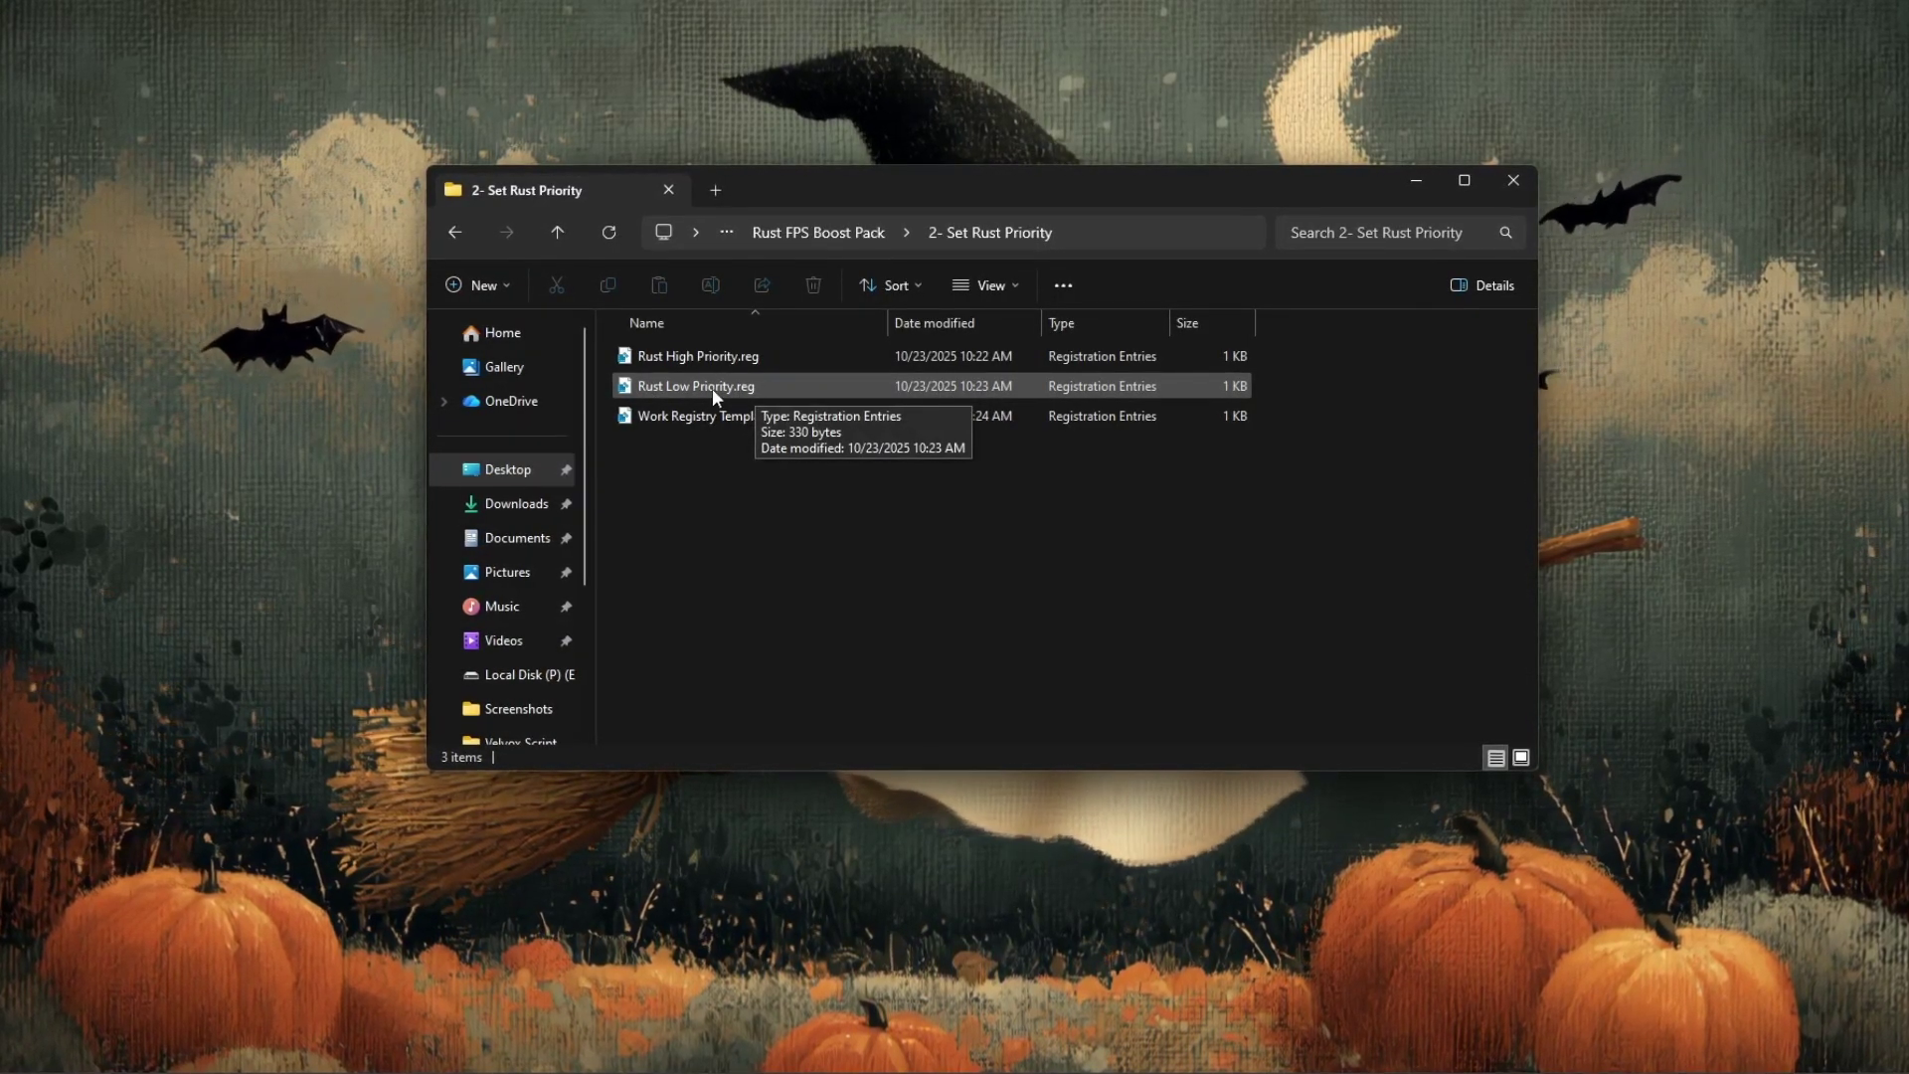
{"action": "left_click", "coordinate": [637, 419]}
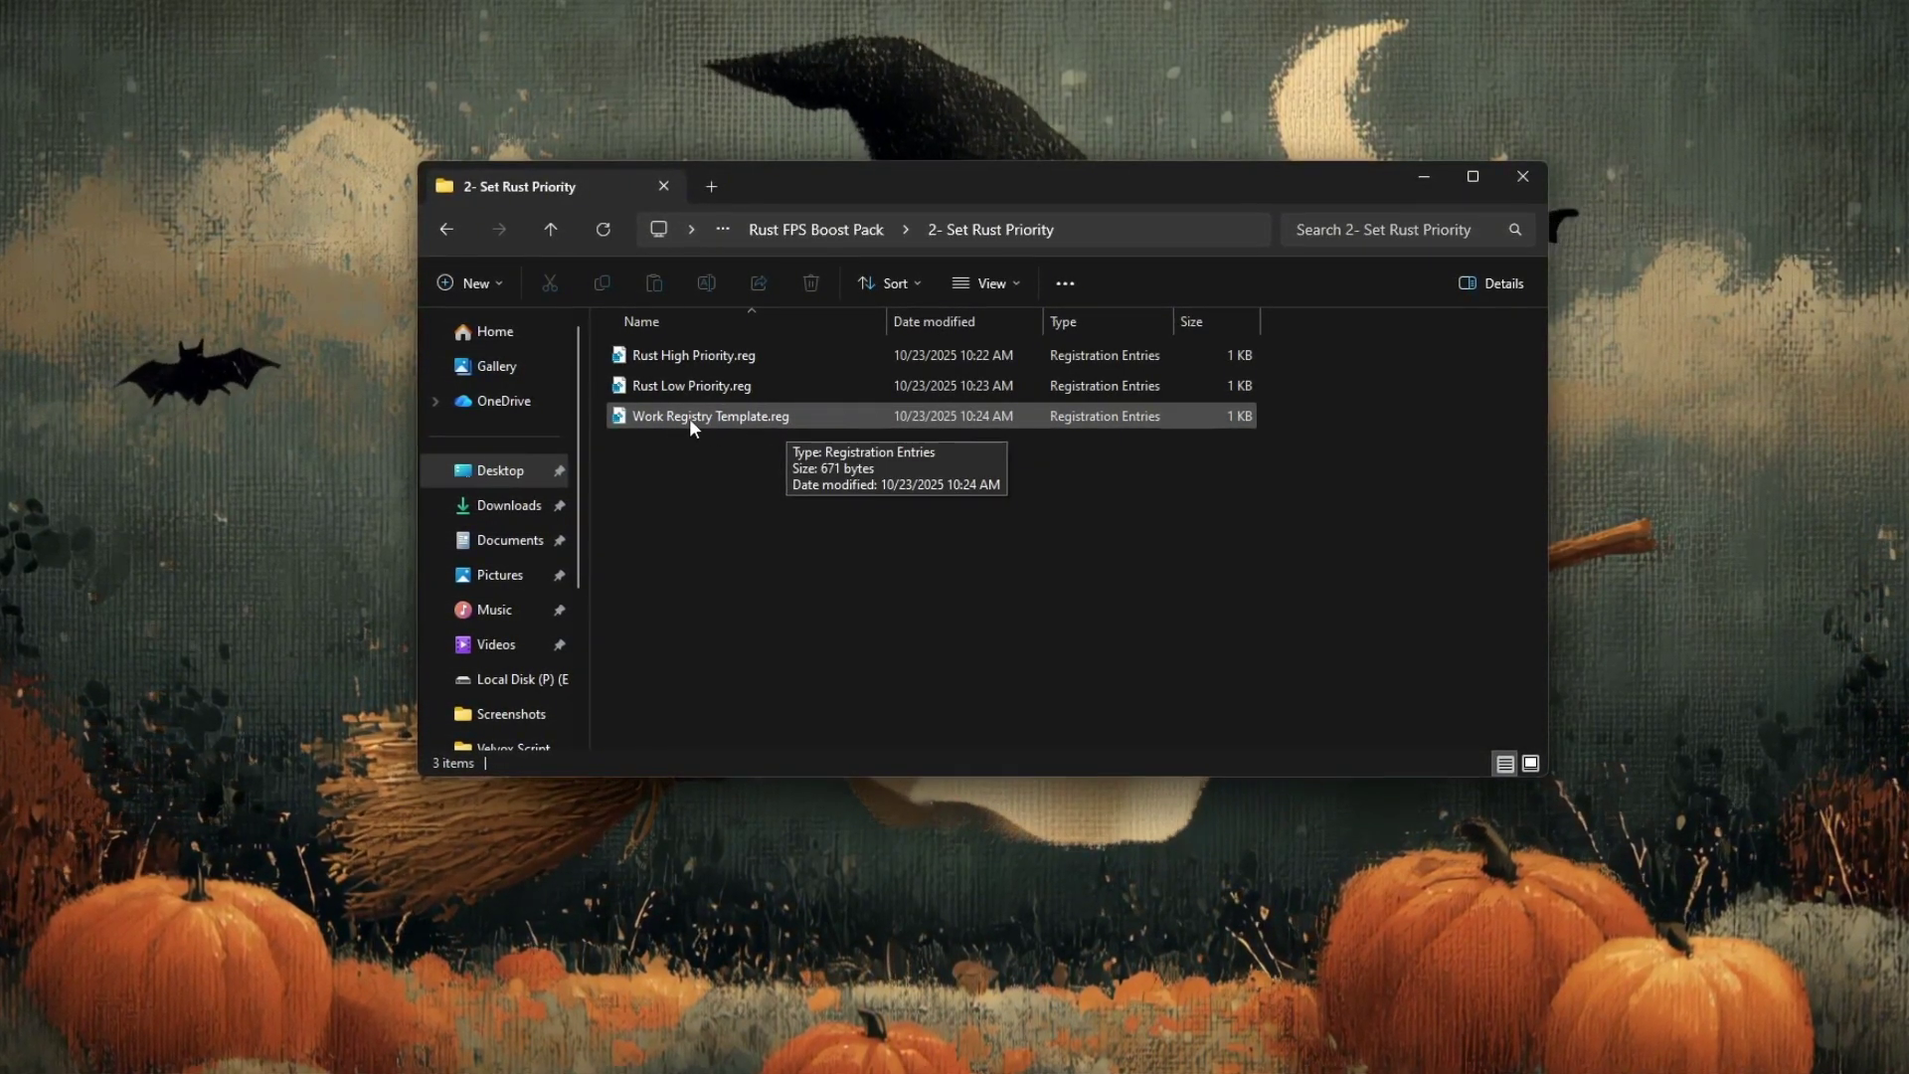
{"action": "left_click", "coordinate": [650, 465]}
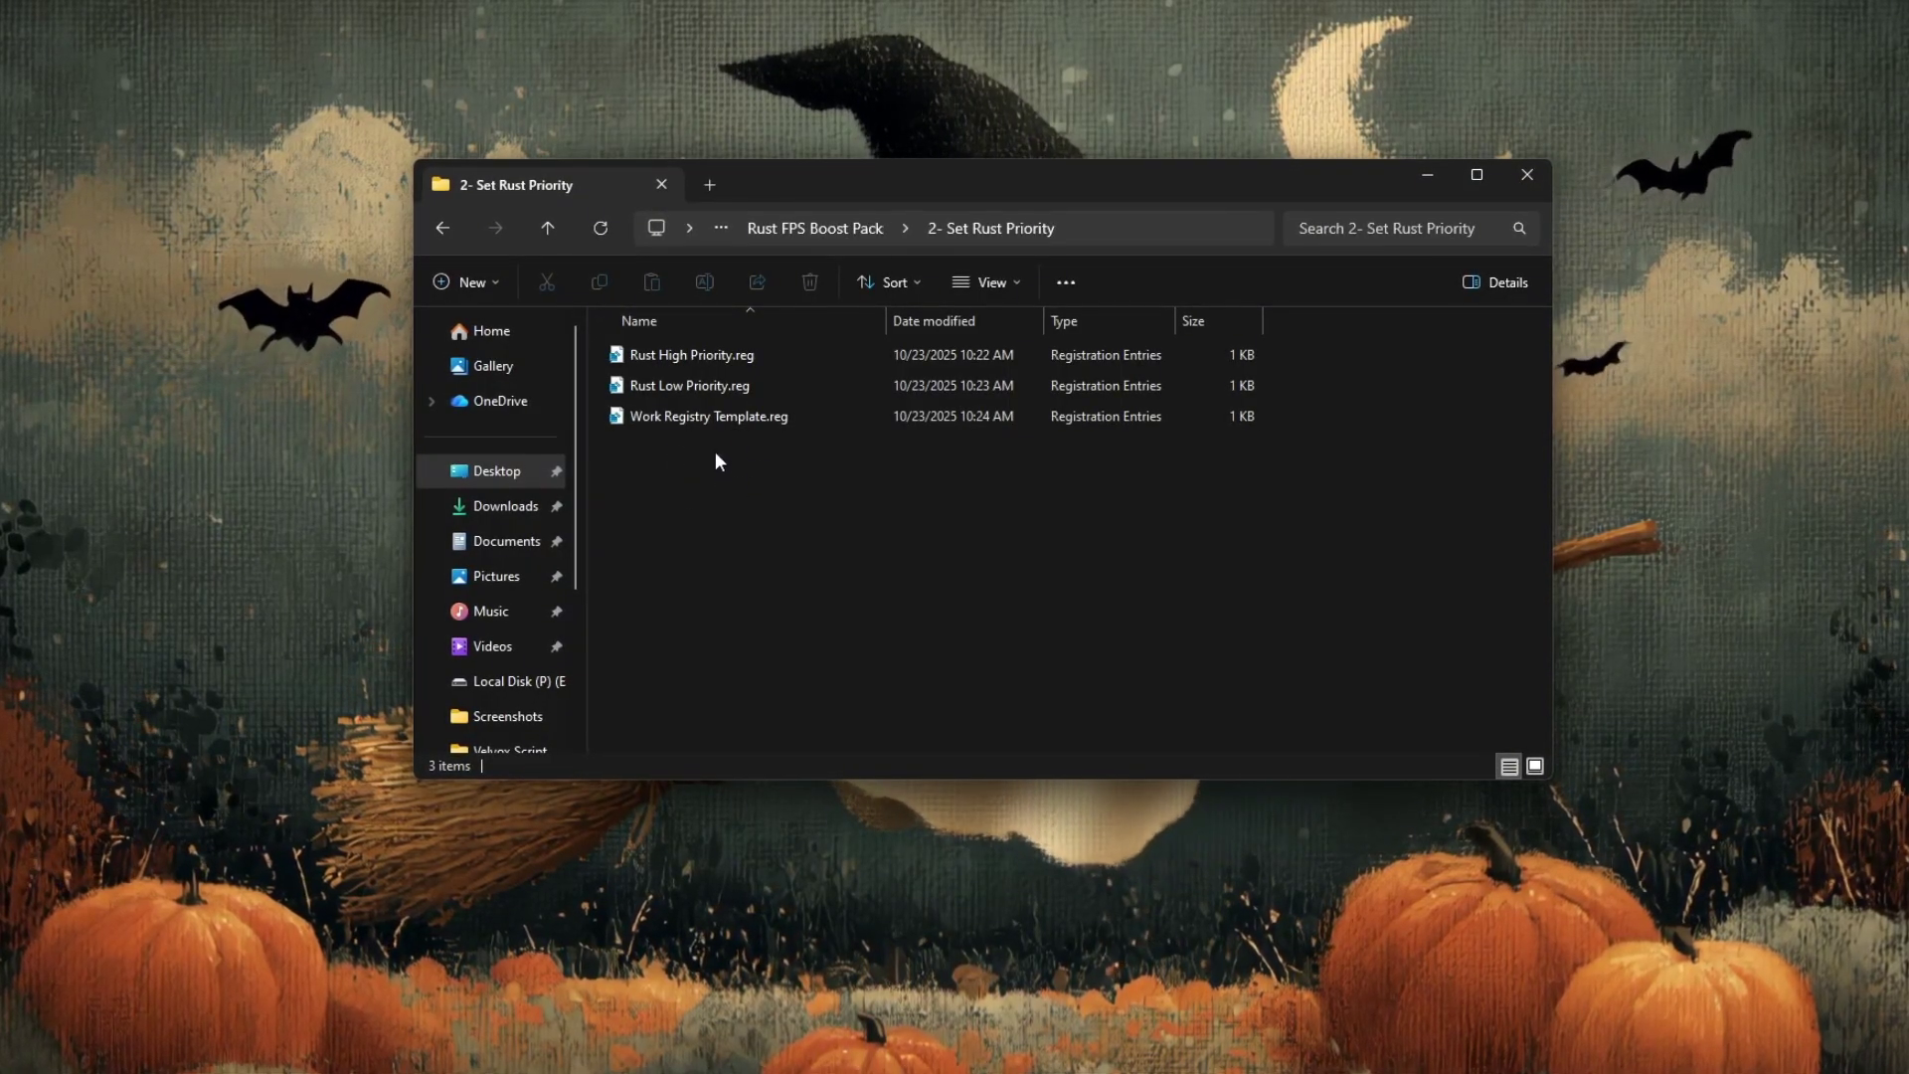
{"action": "left_click_drag", "start_coordinate": [714, 451], "coordinate": [646, 343]}
{"action": "left_click", "coordinate": [746, 487]}
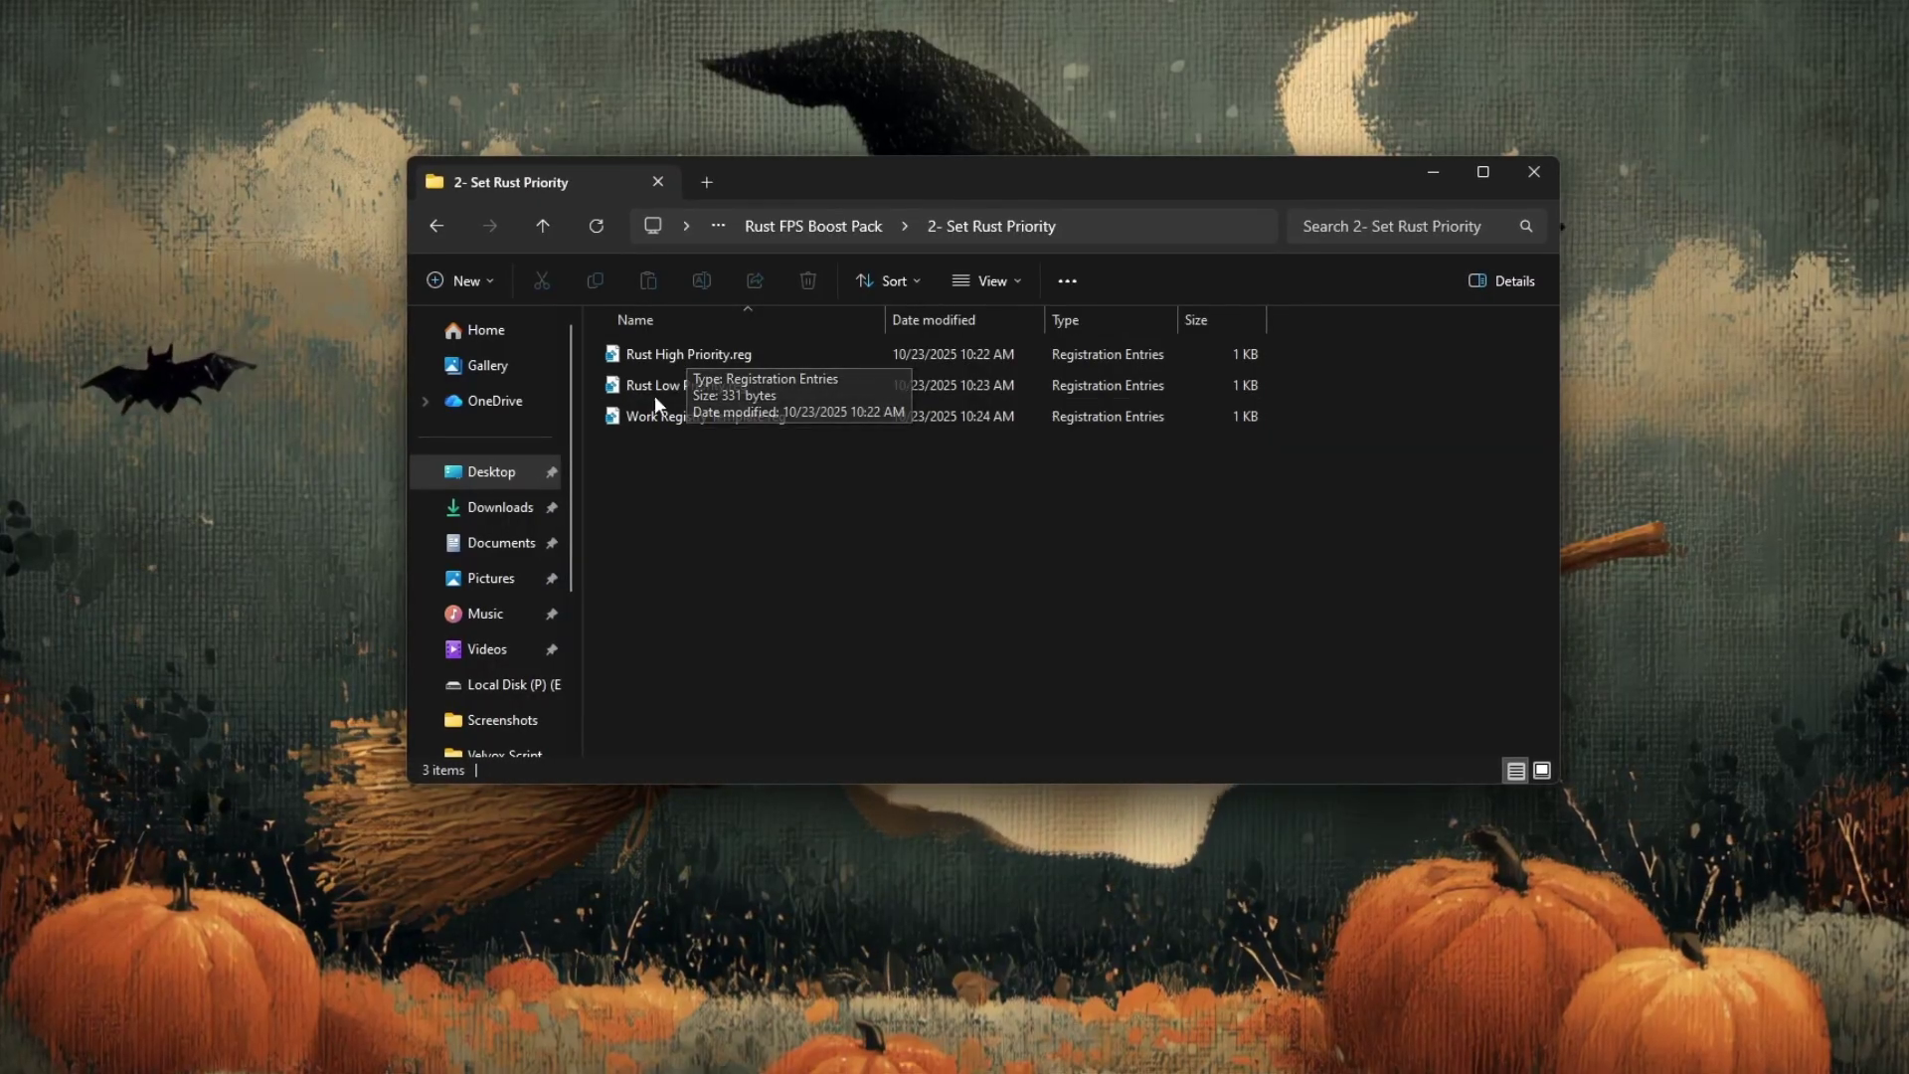
{"action": "left_click", "coordinate": [659, 360]}
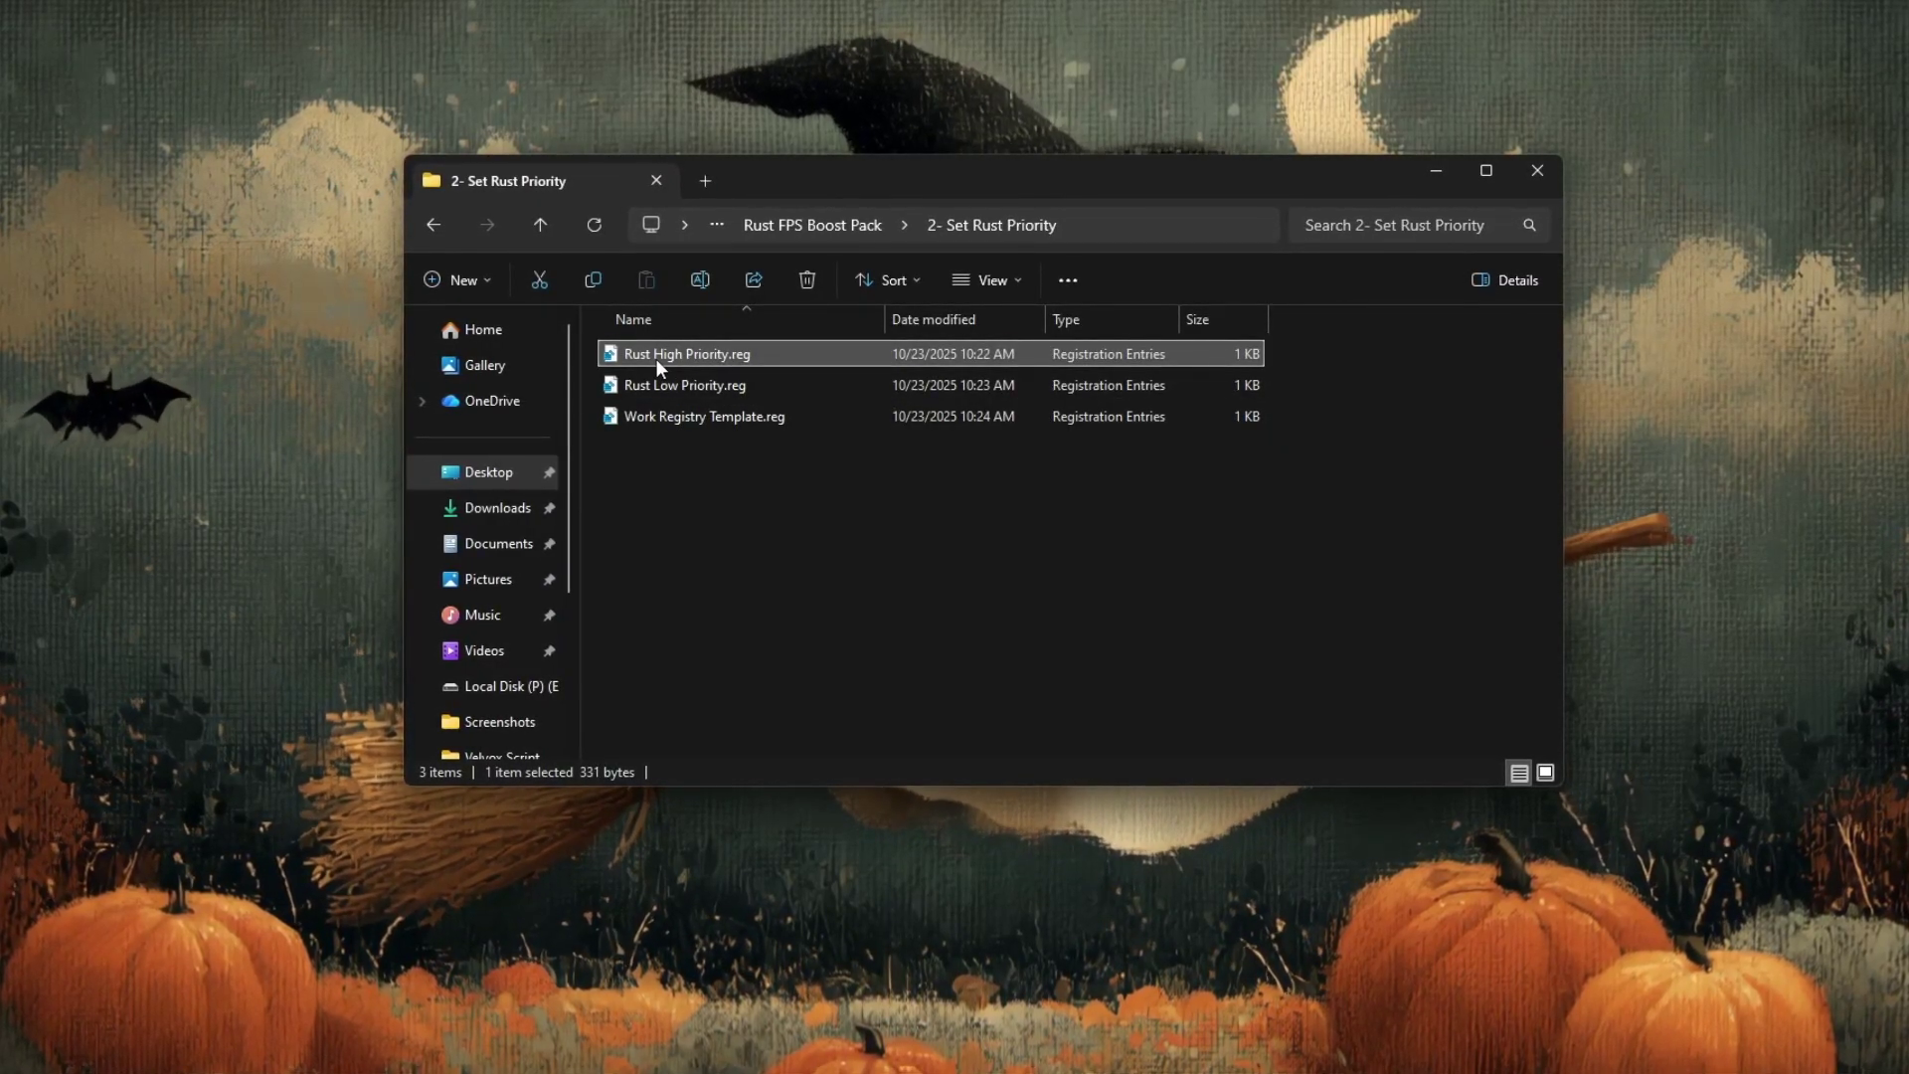
Merge Rust High Priority.reg, approving UAC and the Registry Editor warning, then dismiss the confirmation.
{"action": "double_click", "coordinate": [657, 358]}
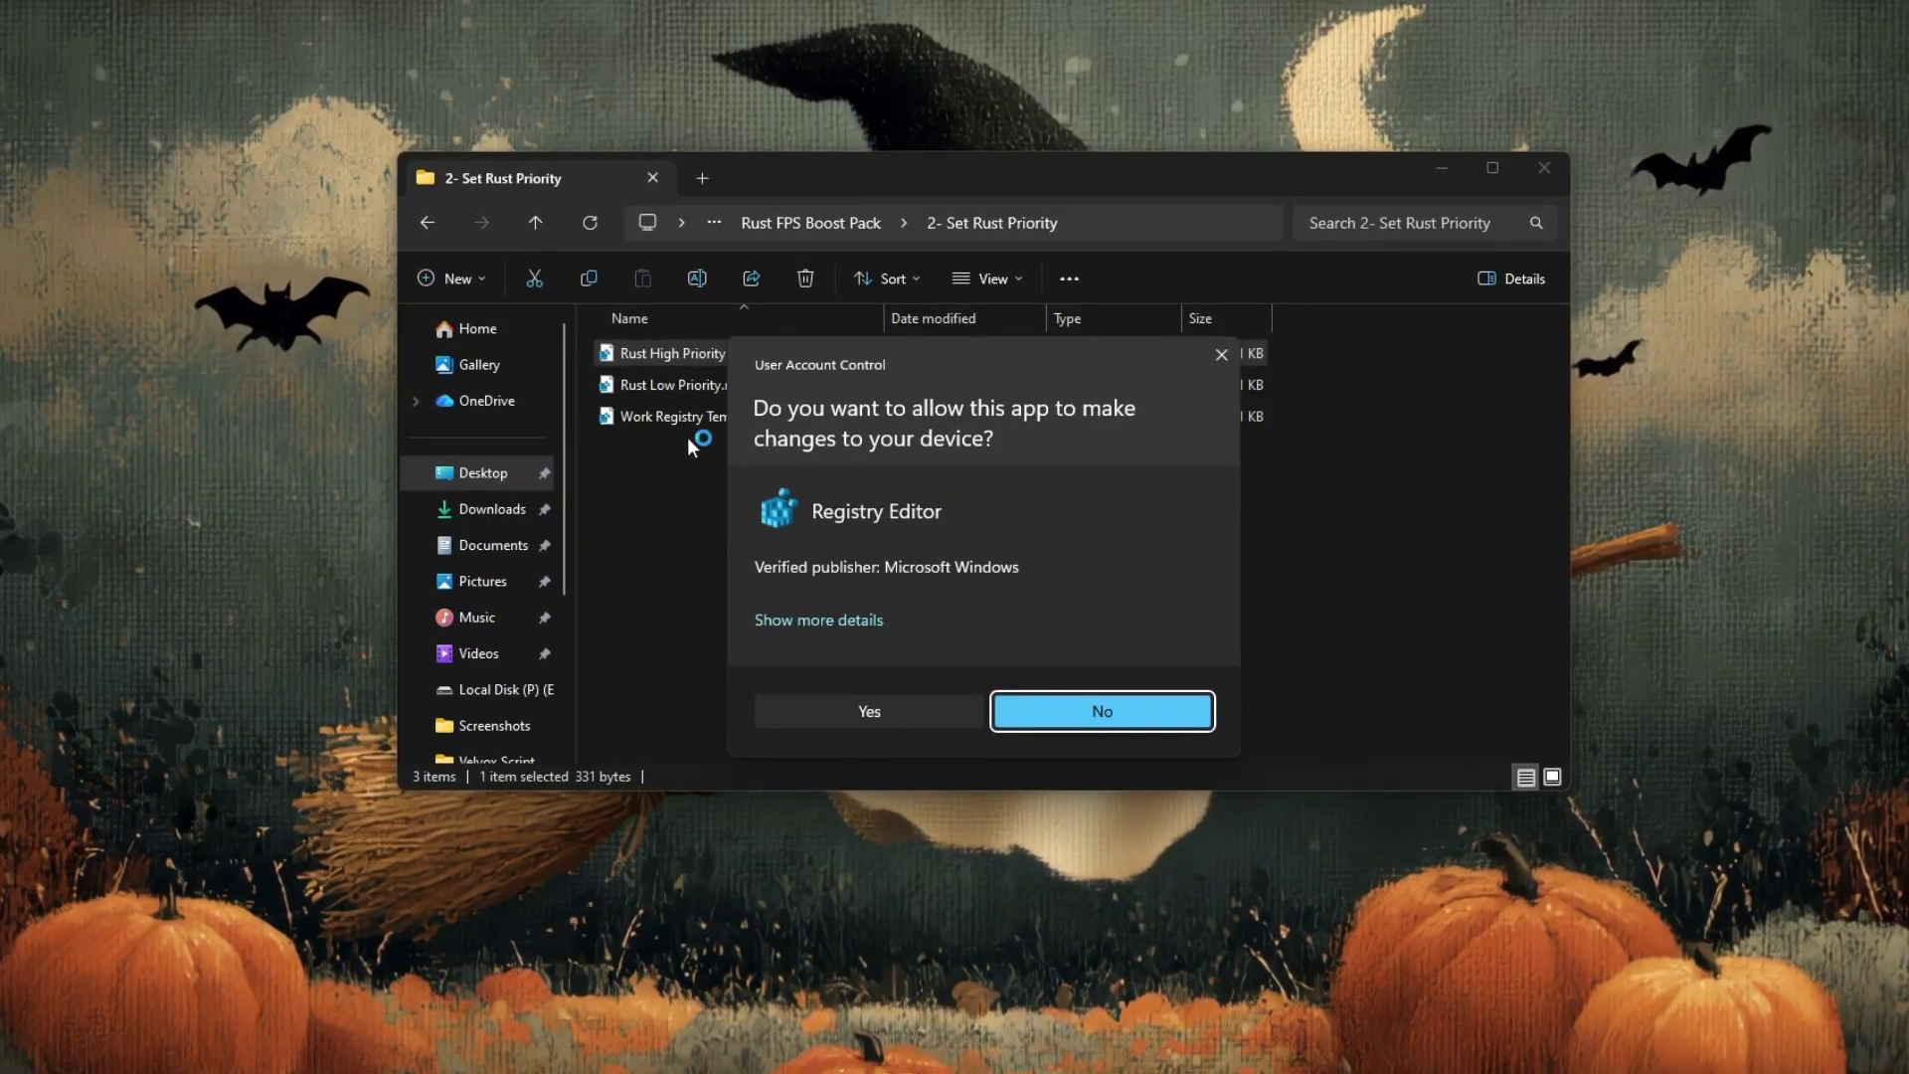
{"action": "left_click", "coordinate": [857, 714]}
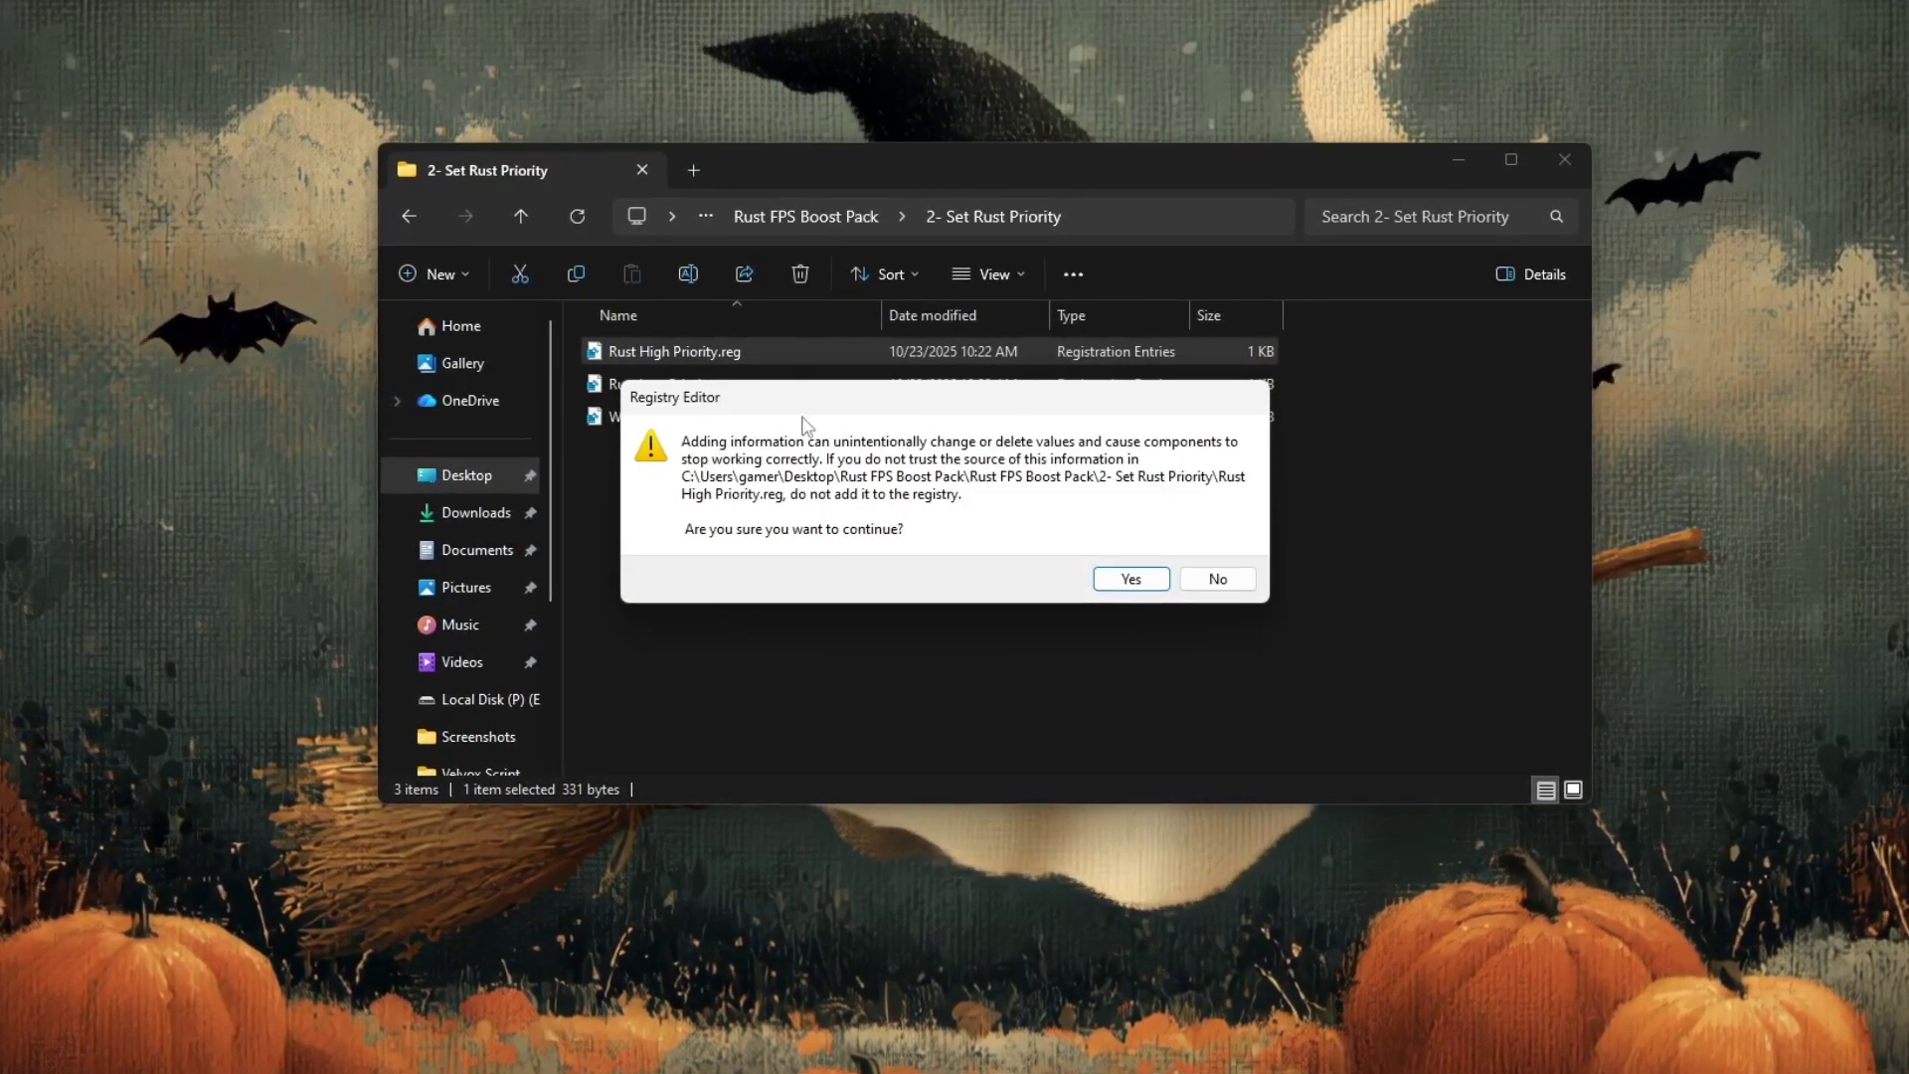
{"action": "left_click", "coordinate": [1124, 583]}
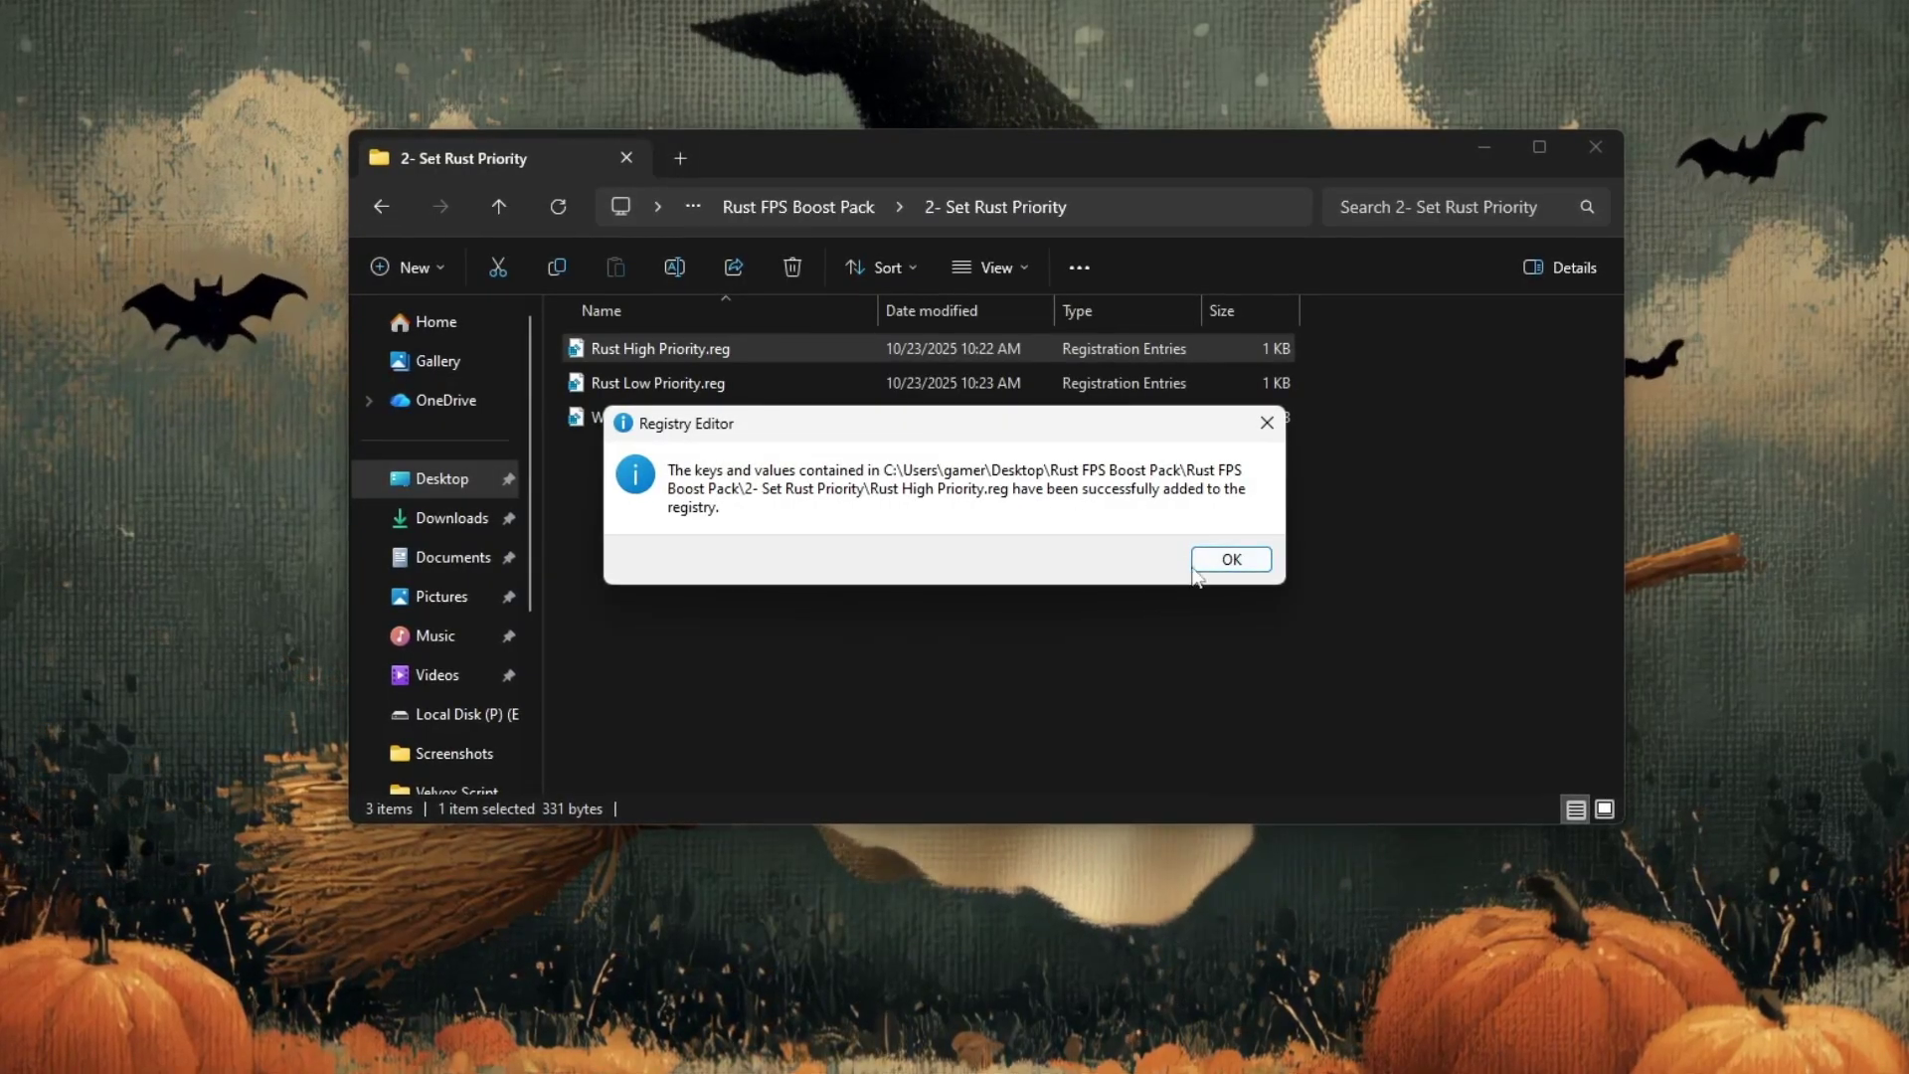
{"action": "left_click", "coordinate": [1231, 560]}
{"action": "left_click", "coordinate": [858, 525]}
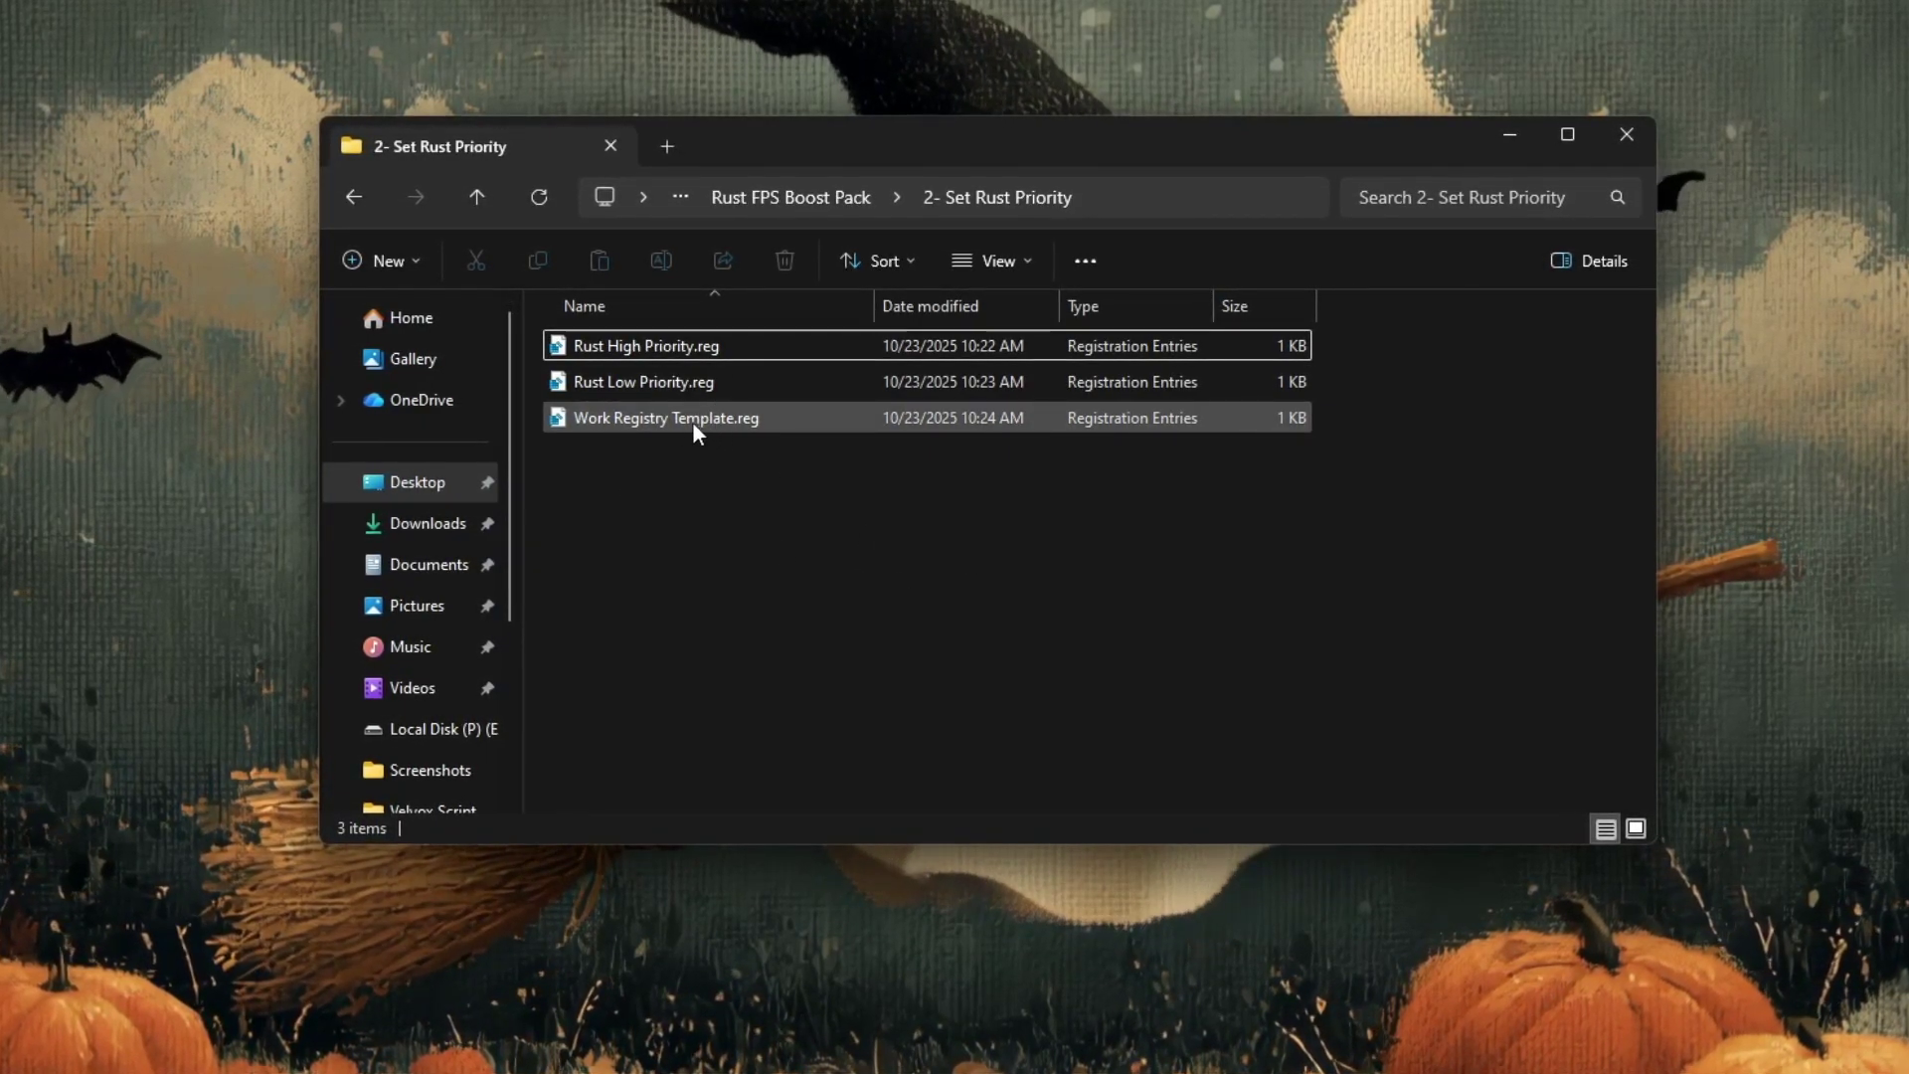
{"action": "left_click", "coordinate": [629, 392]}
{"action": "left_click", "coordinate": [626, 417]}
{"action": "left_click", "coordinate": [605, 384]}
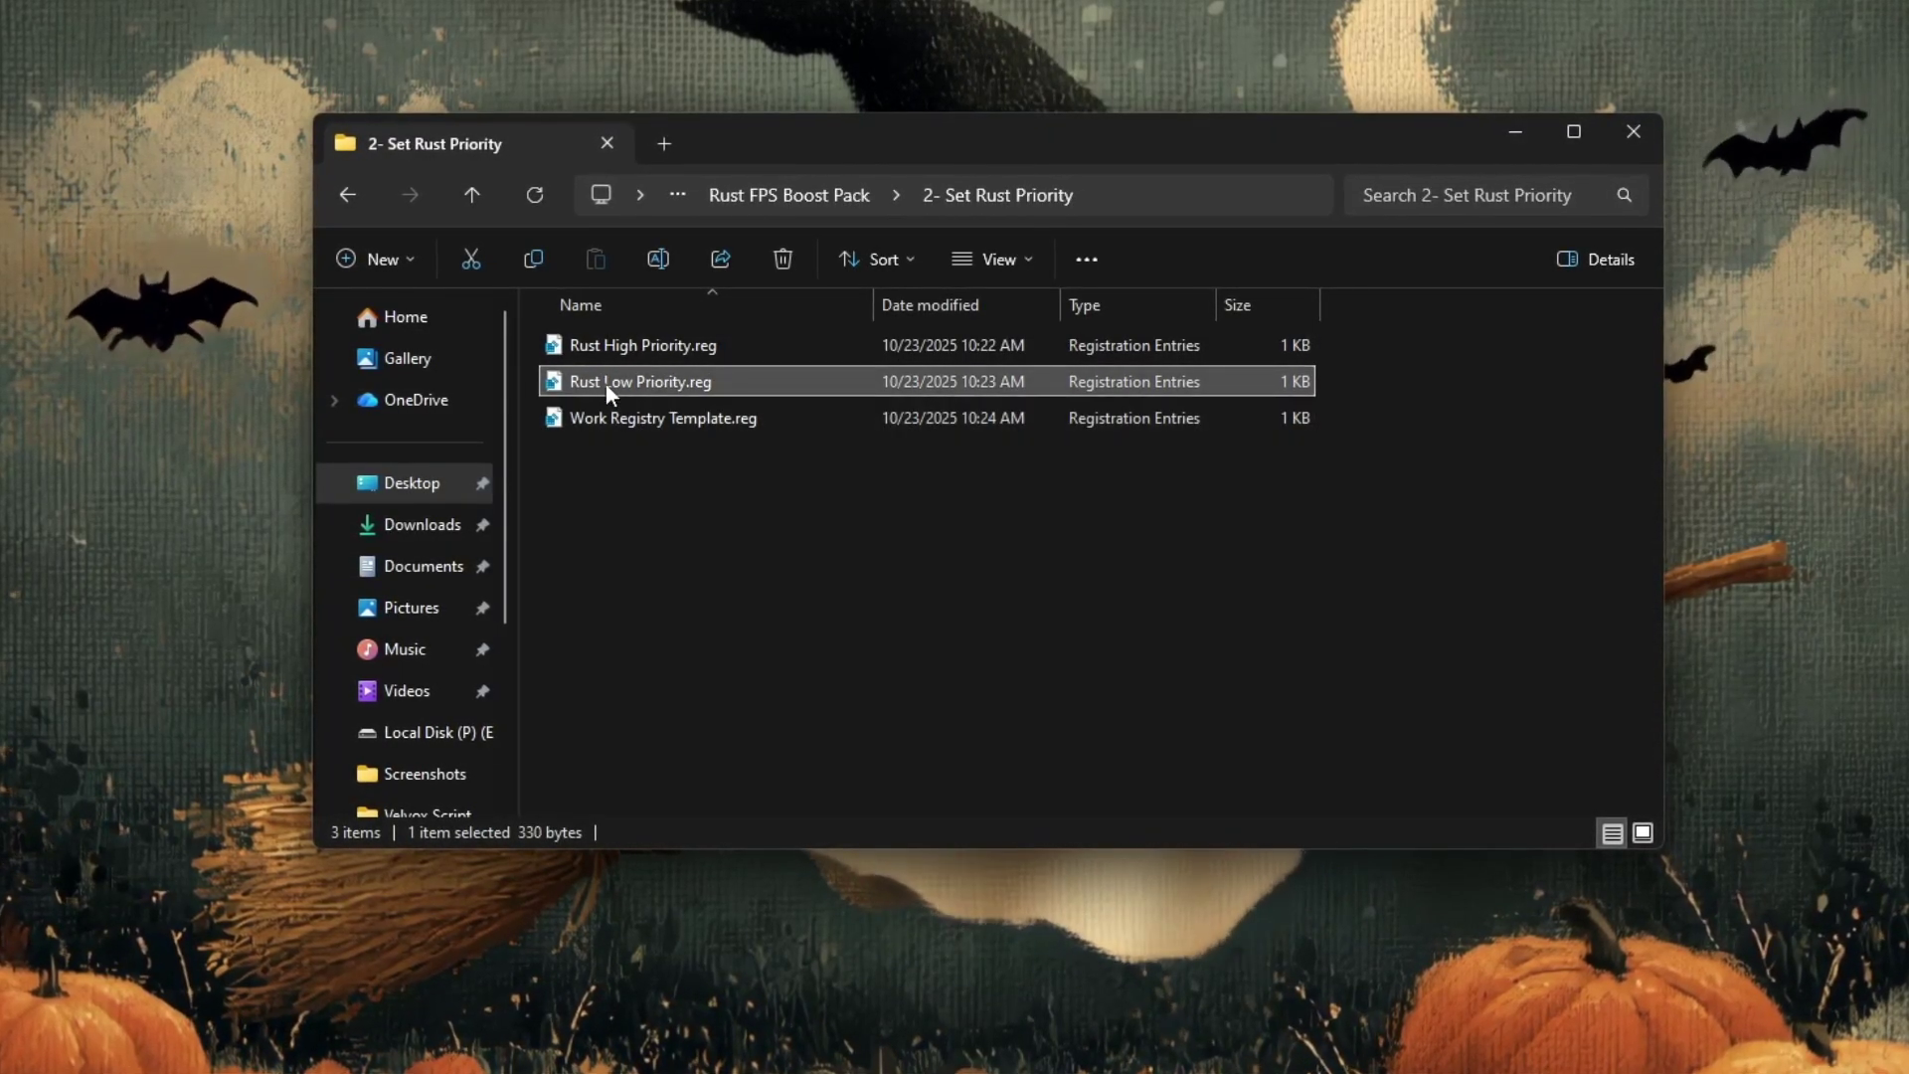
{"action": "left_click", "coordinate": [635, 422]}
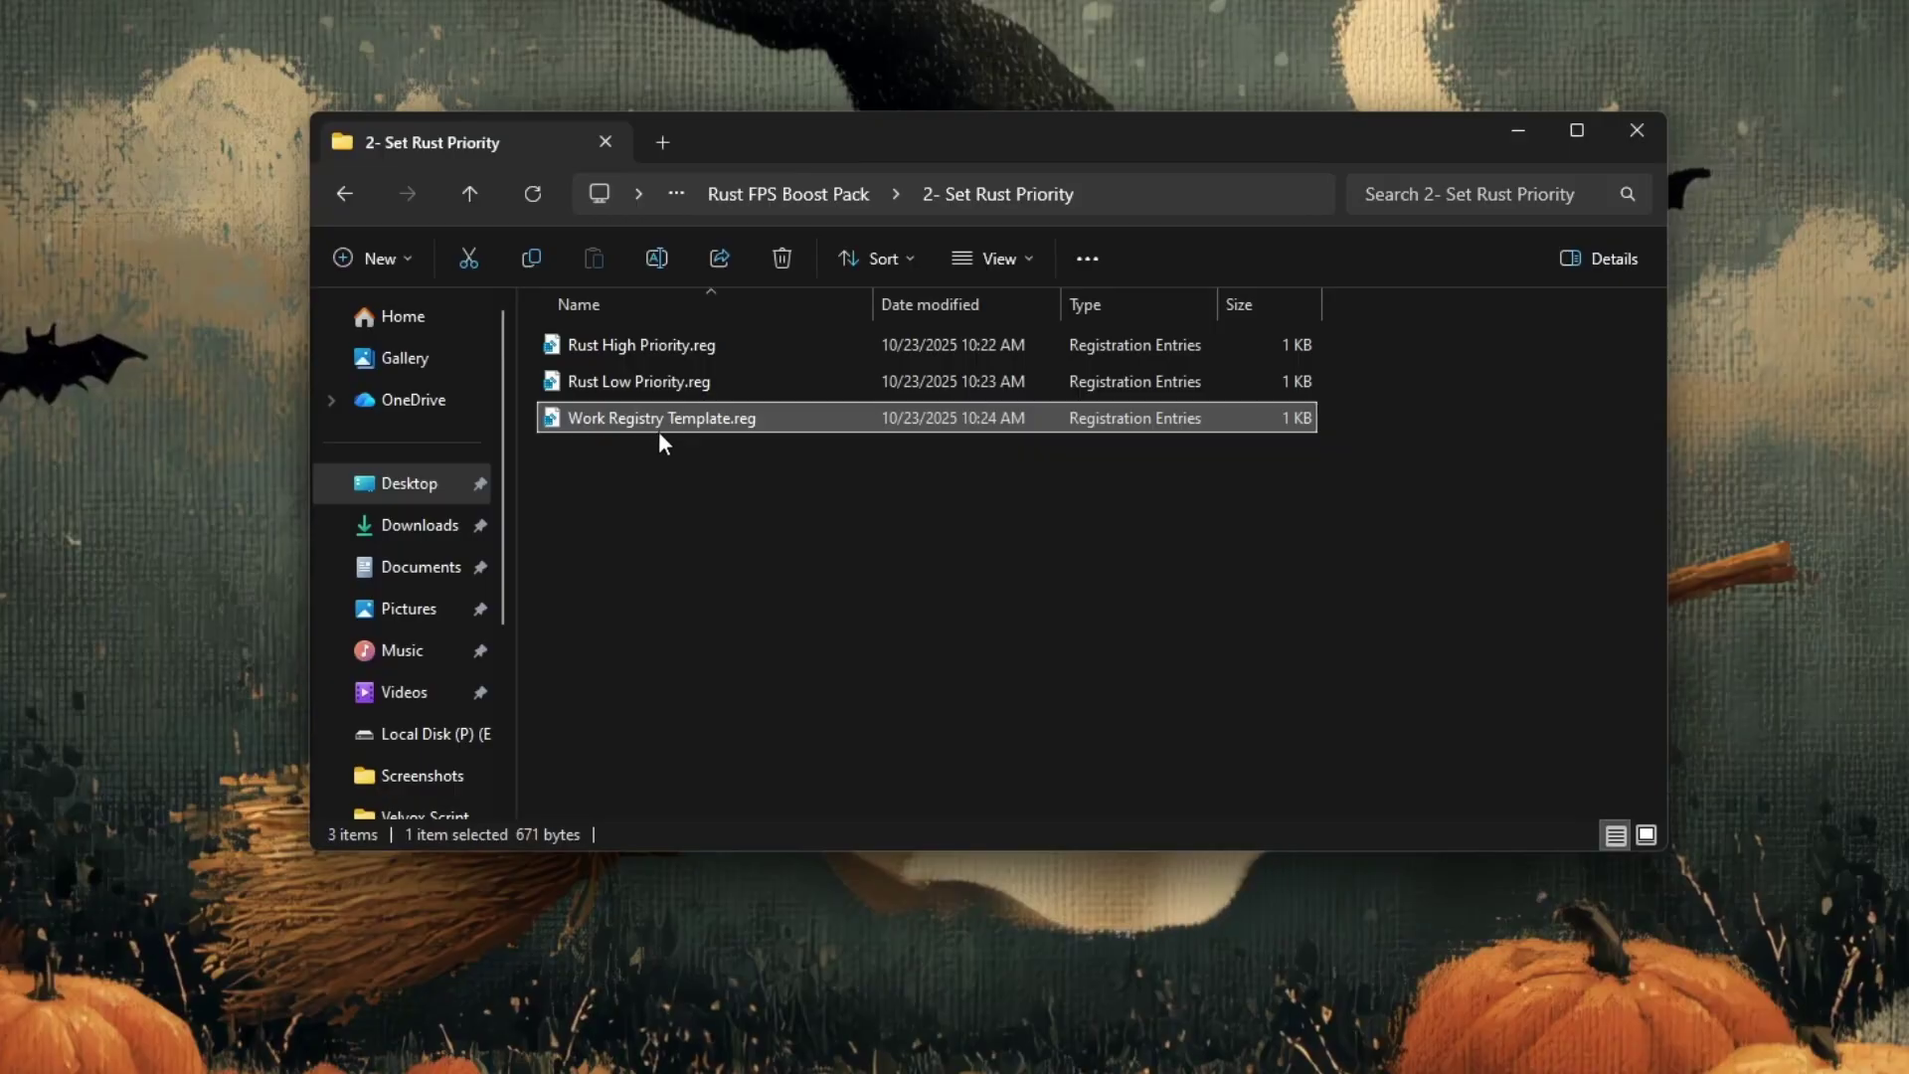
{"action": "left_click", "coordinate": [693, 525]}
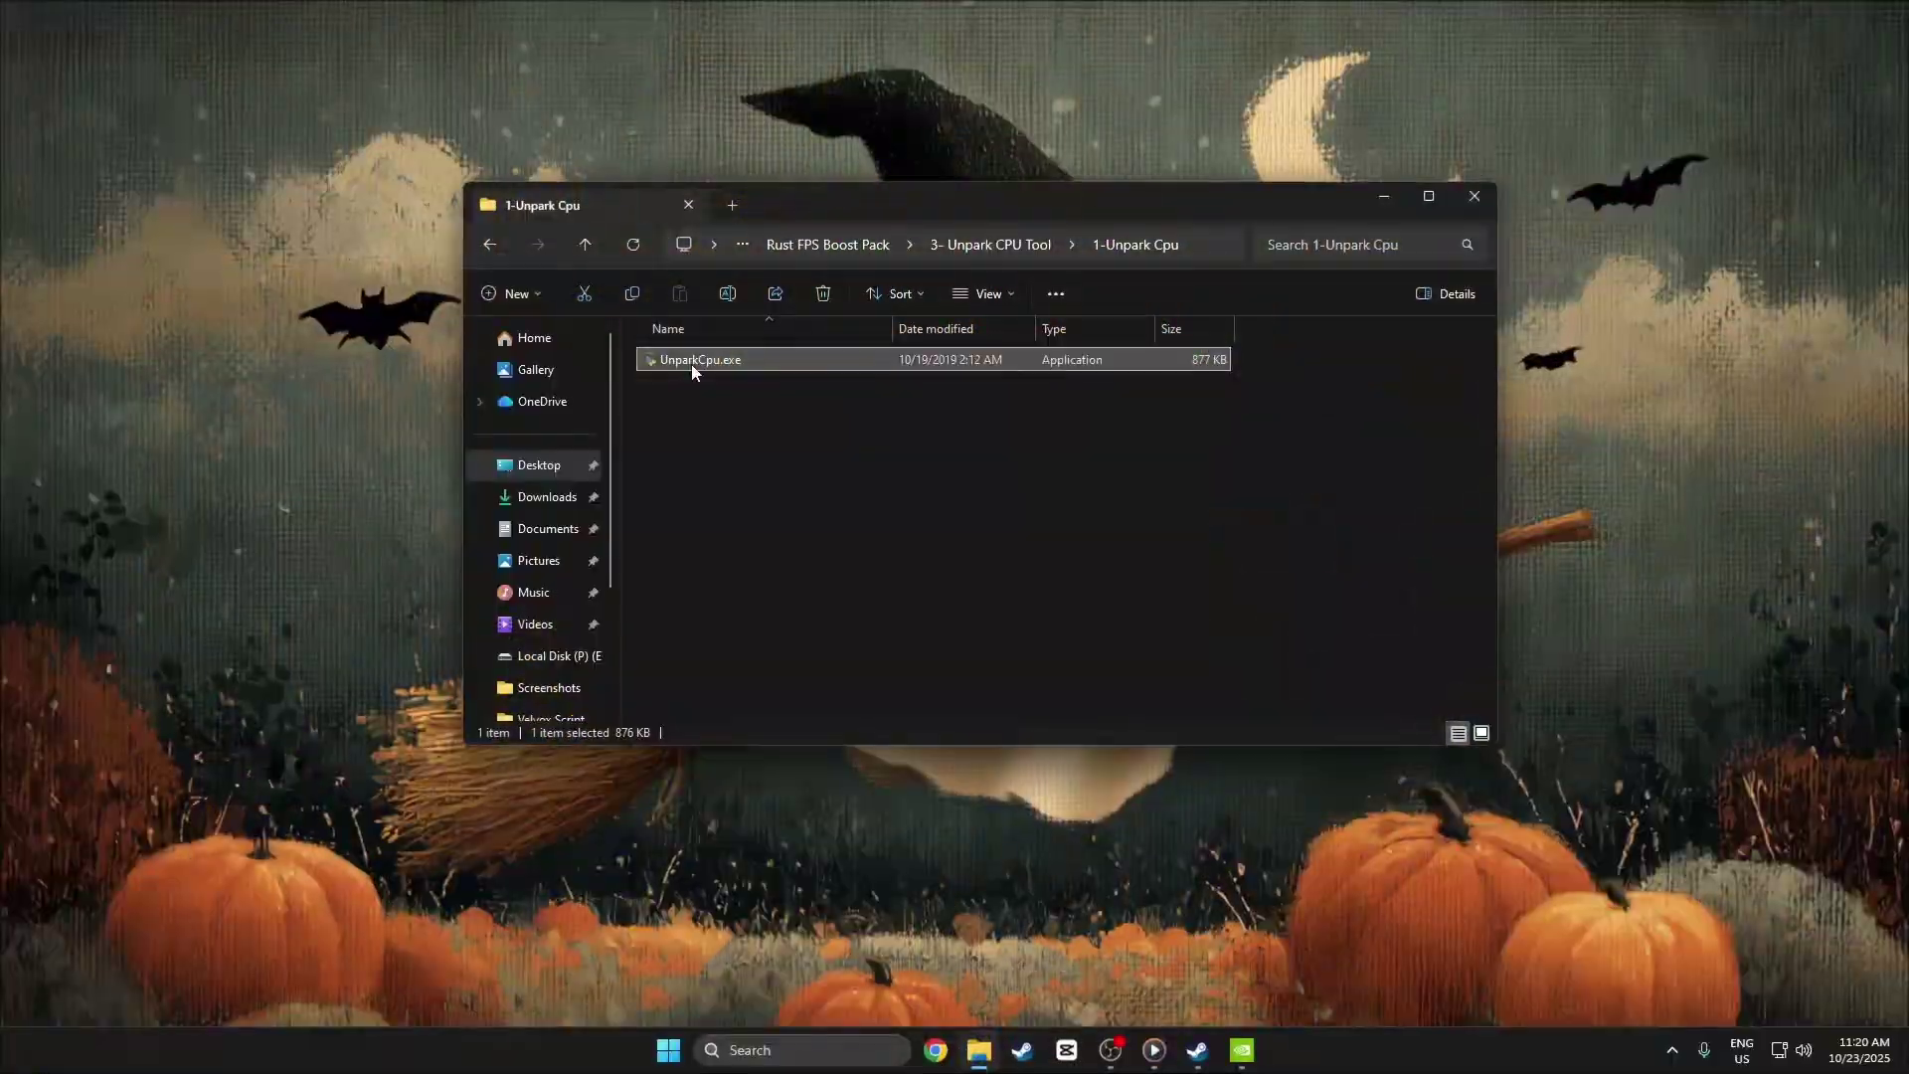
Run UnparkCpu.exe as administrator and close File Explorer.
{"action": "right_click", "coordinate": [690, 364]}
{"action": "left_click", "coordinate": [779, 402]}
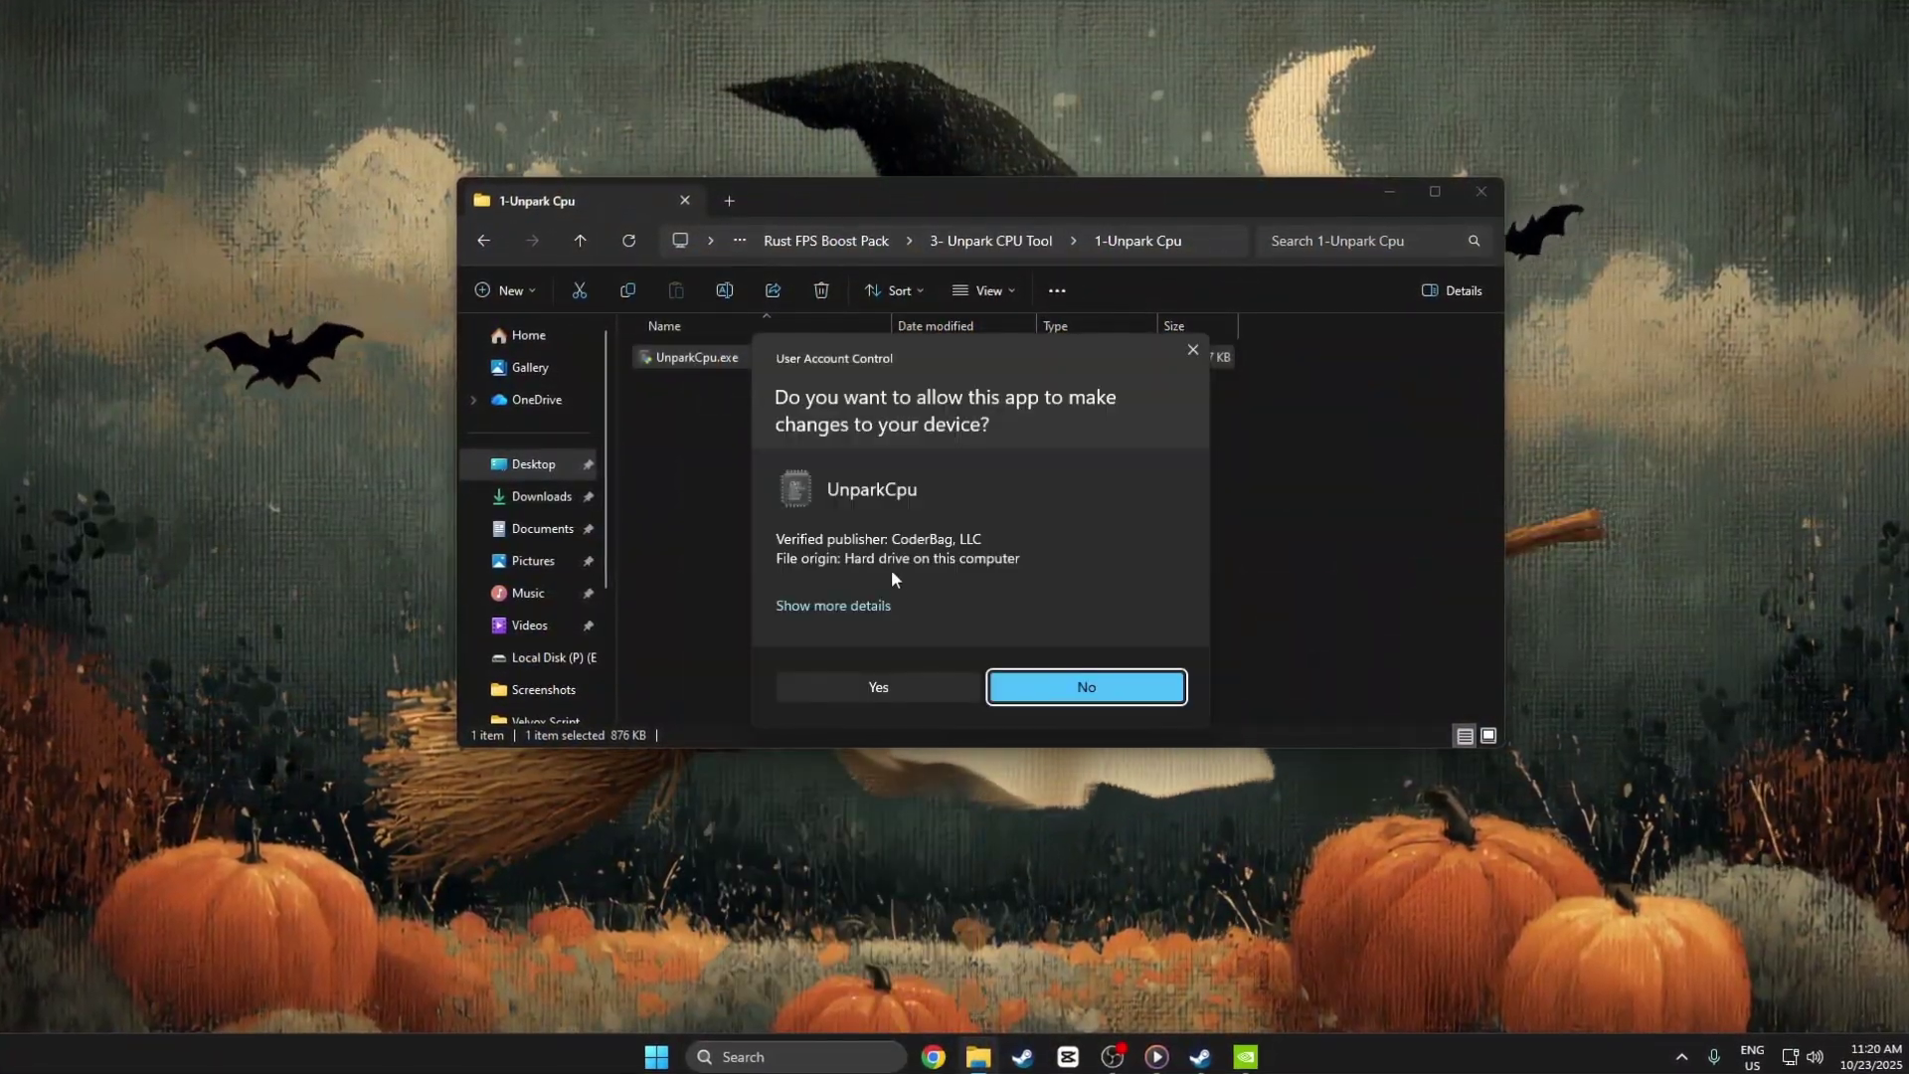
{"action": "left_click", "coordinate": [903, 686]}
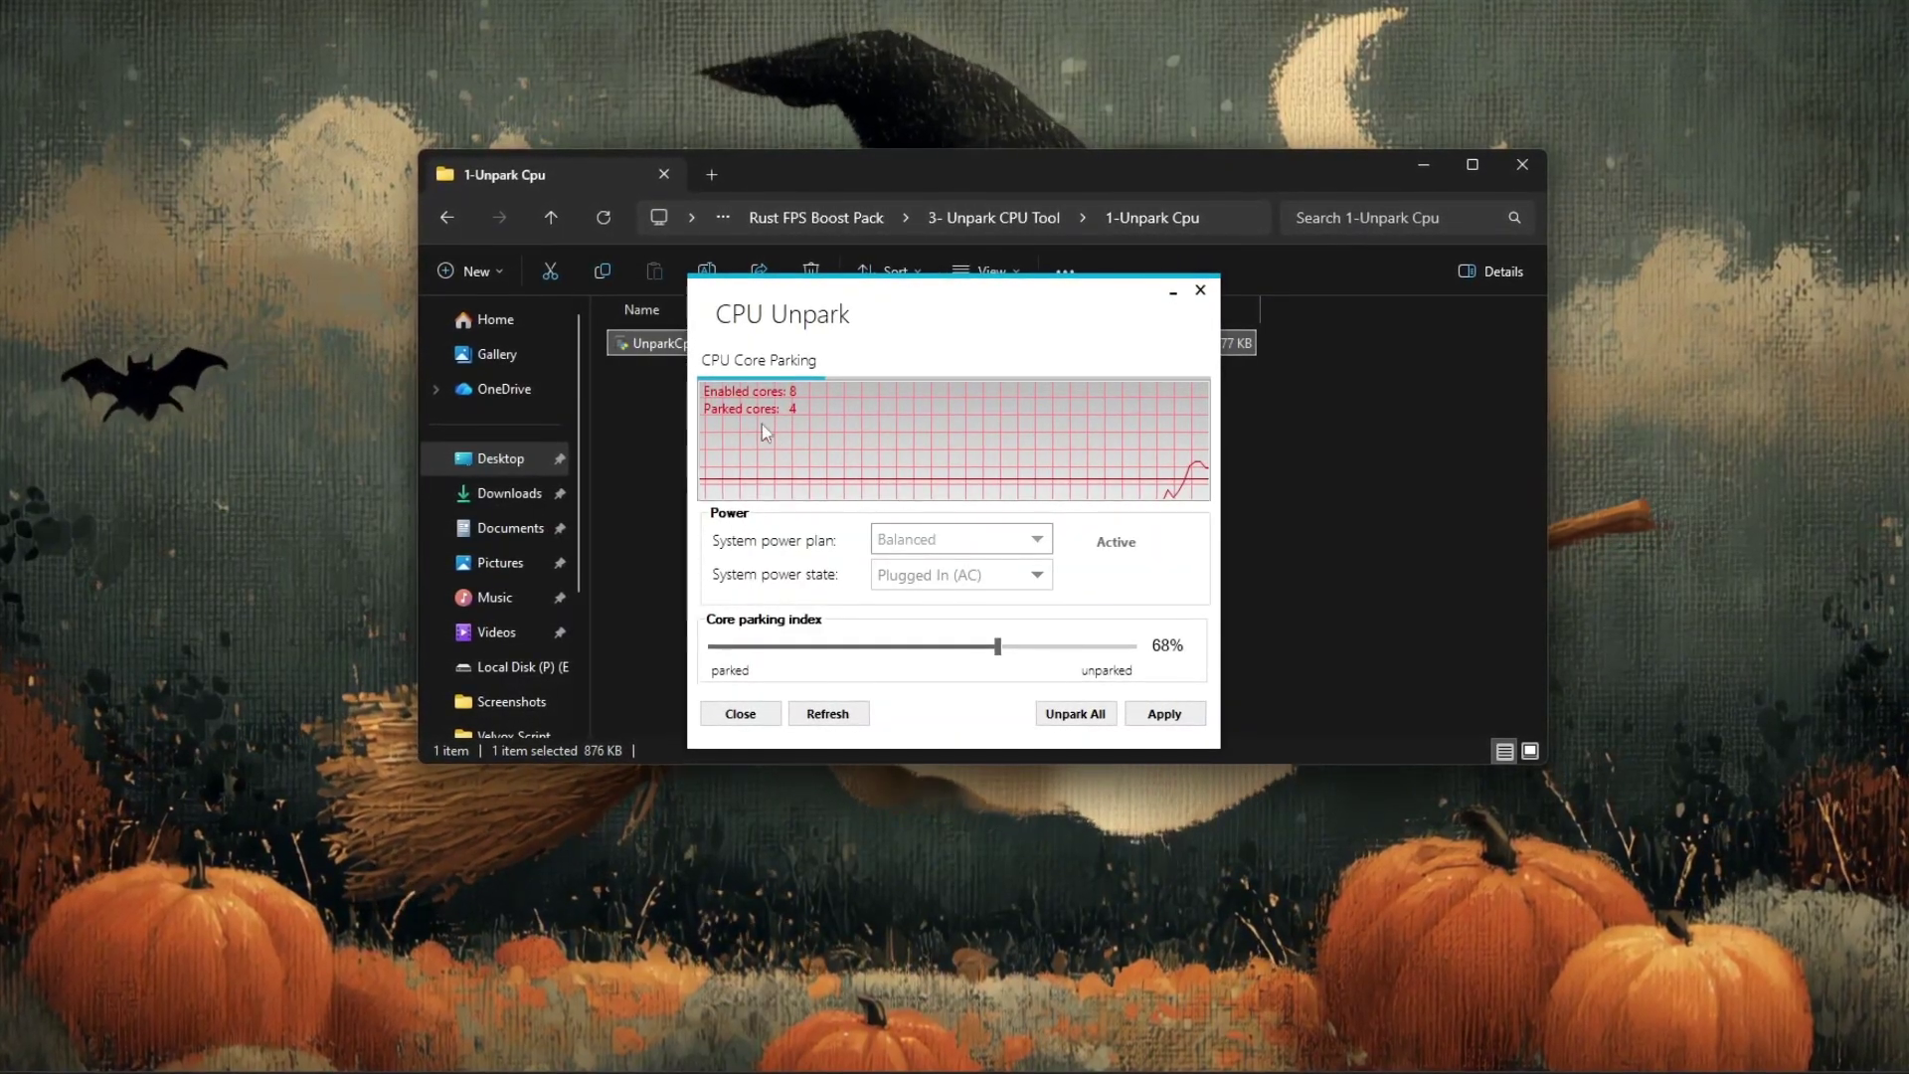
{"action": "left_click", "coordinate": [1428, 164]}
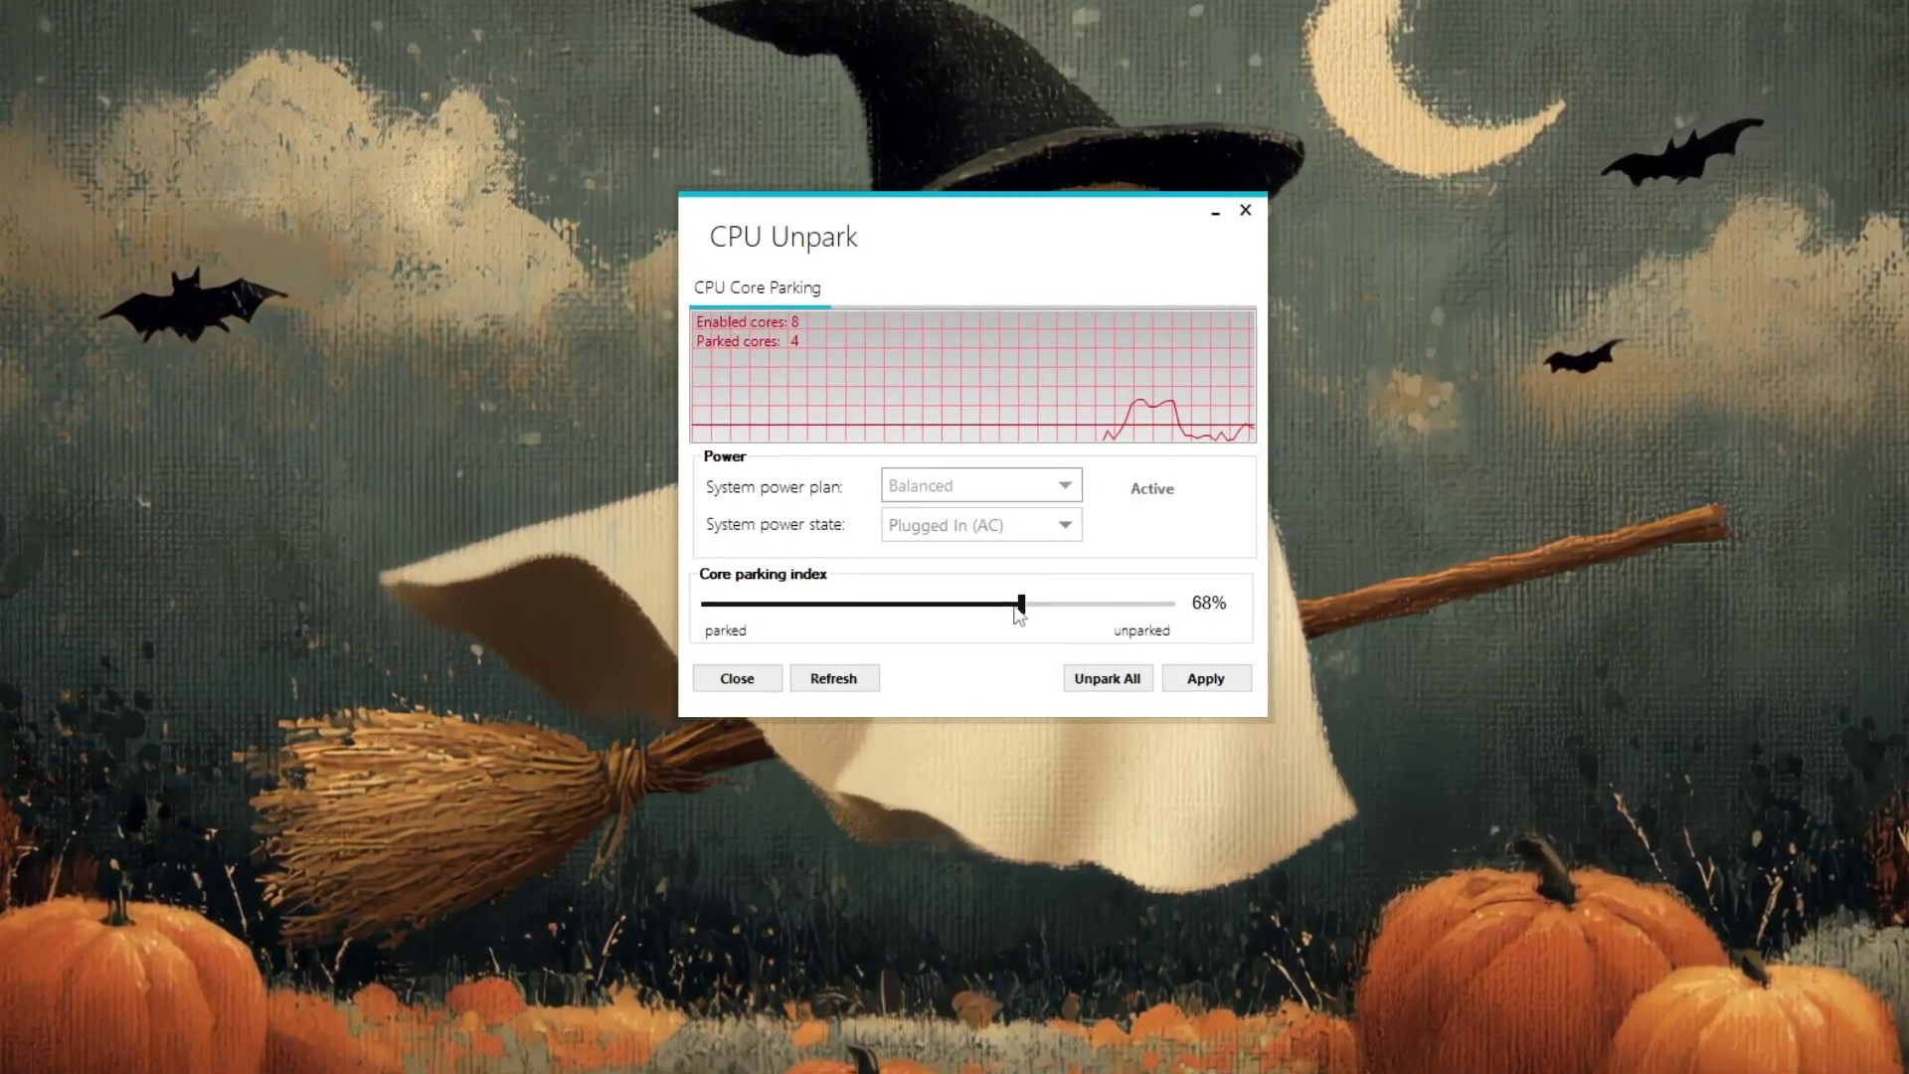
Raise the core parking index to 100% and apply it.
{"action": "left_click_drag", "start_coordinate": [1019, 615], "coordinate": [1198, 617]}
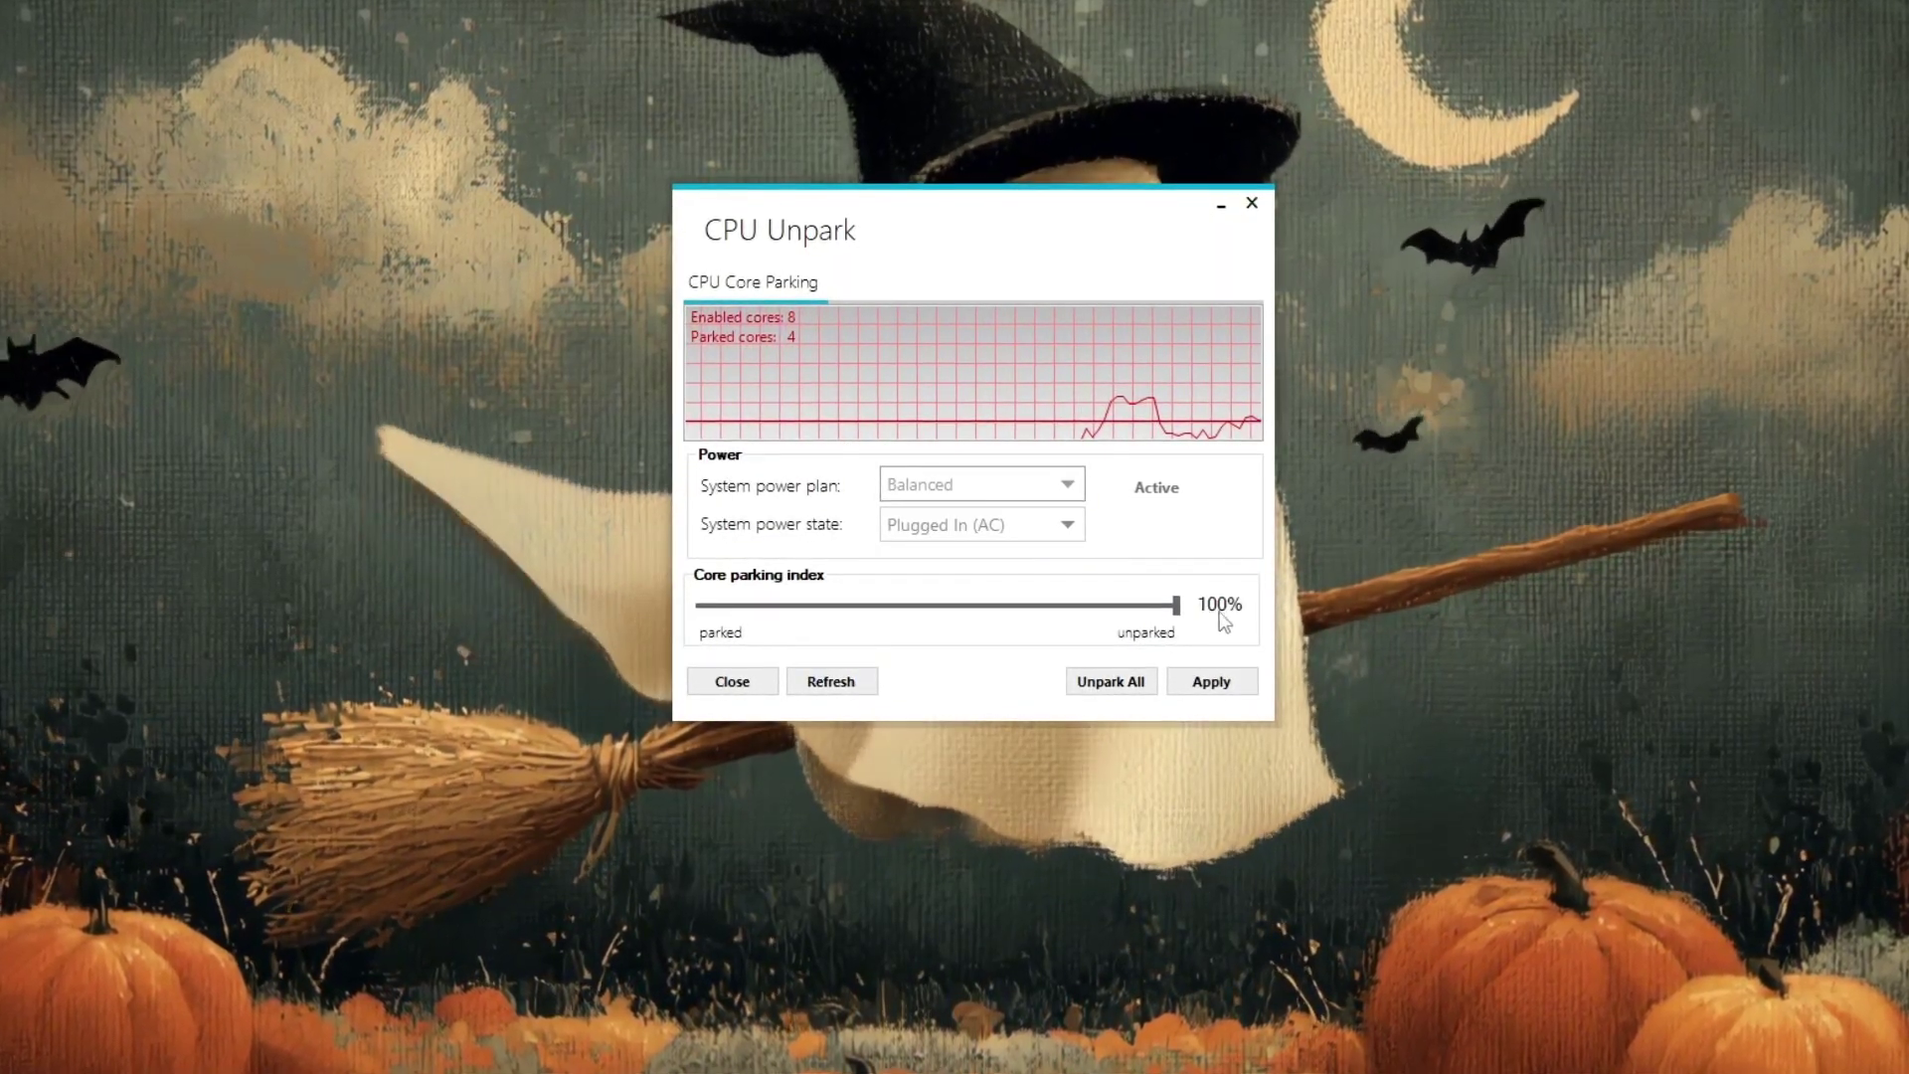
{"action": "left_click", "coordinate": [1211, 682]}
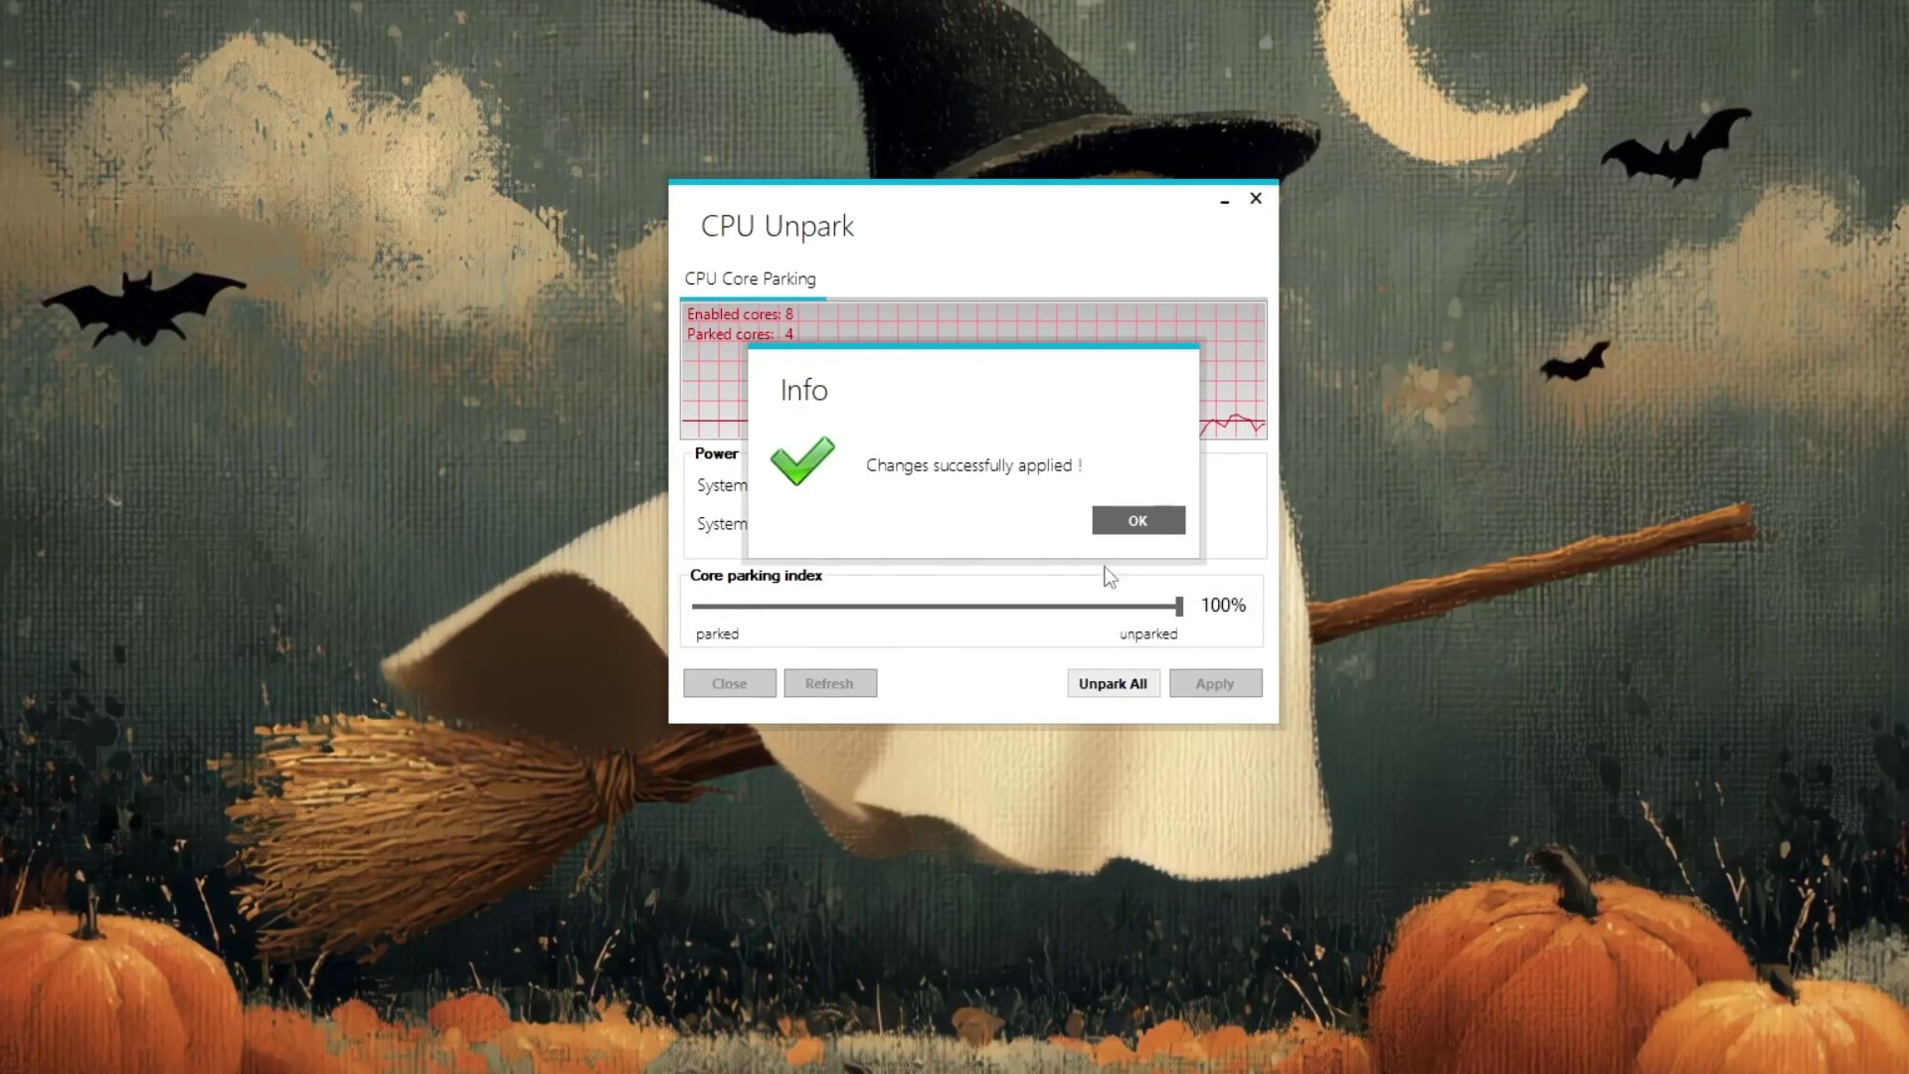
{"action": "left_click", "coordinate": [1138, 516]}
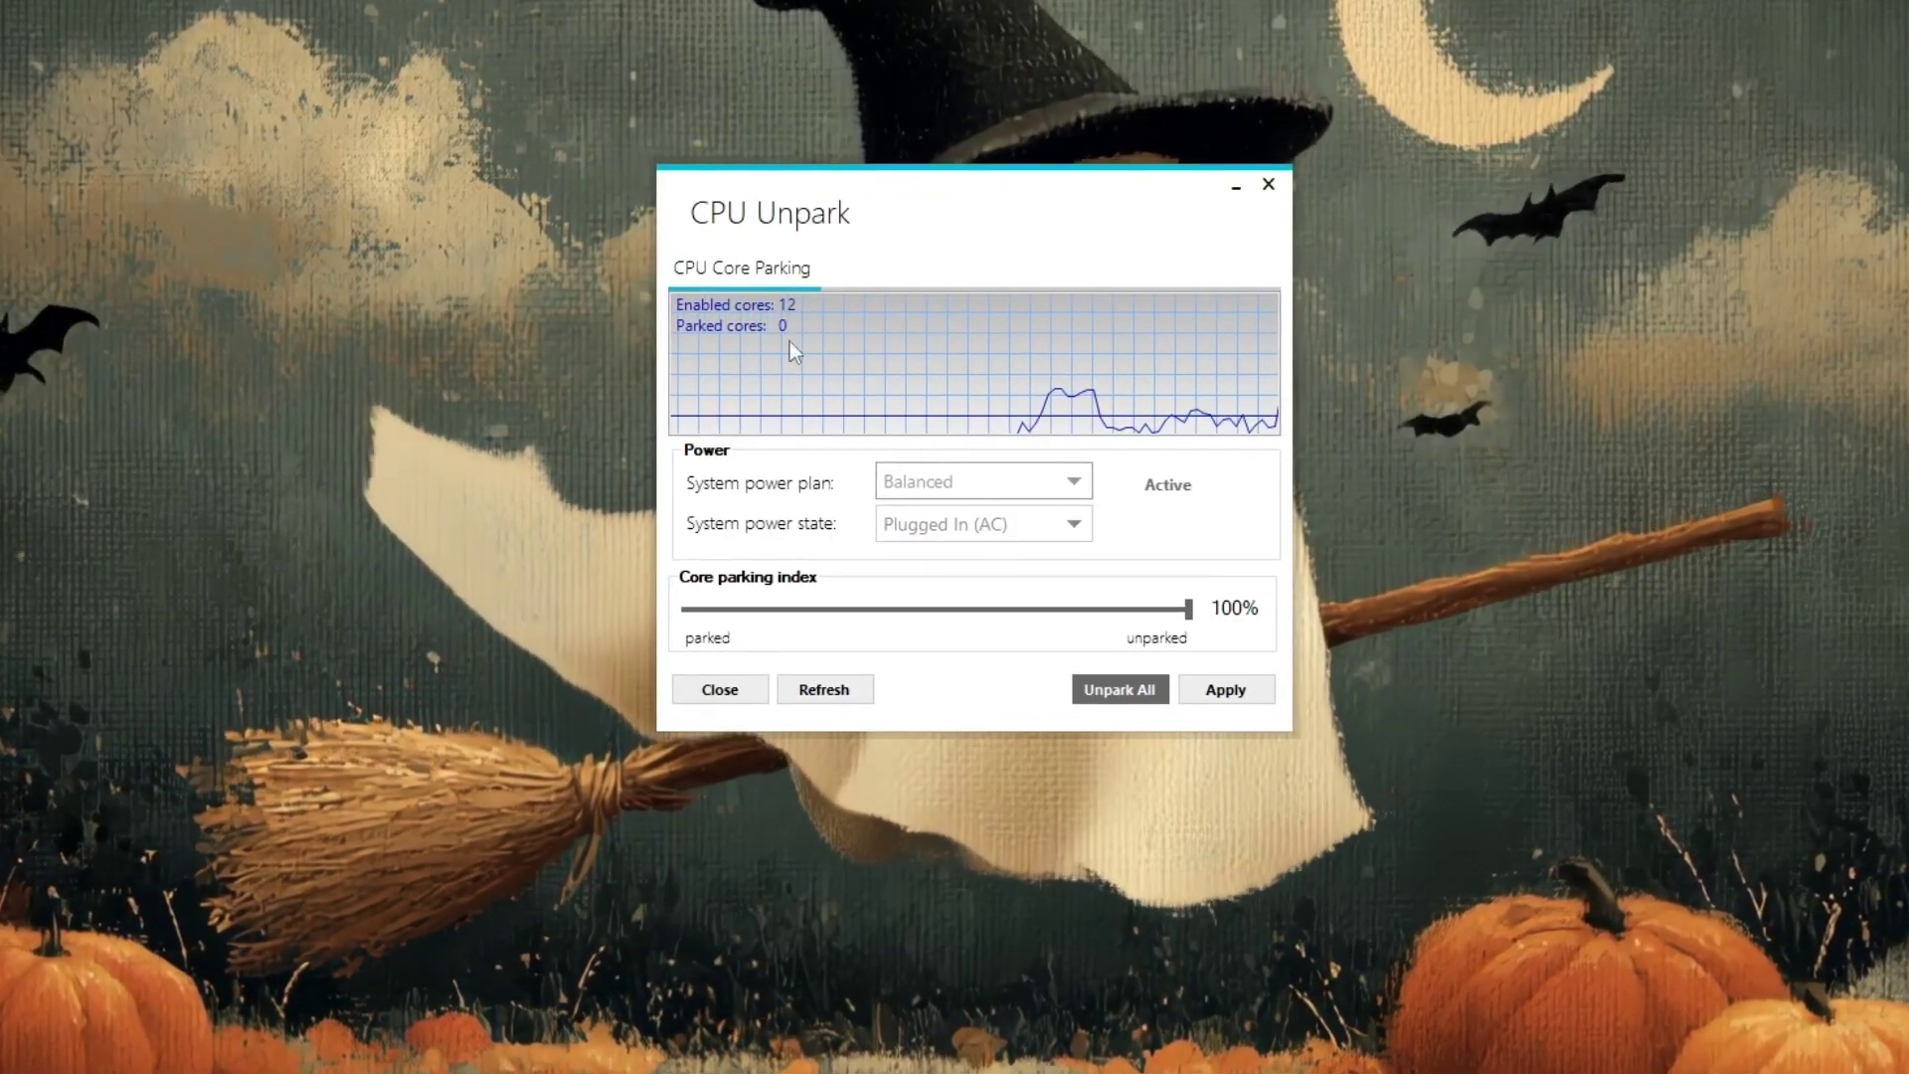
Activate the High performance power plan in CPU Unpark, apply it, and confirm the success message.
{"action": "left_click", "coordinate": [940, 482]}
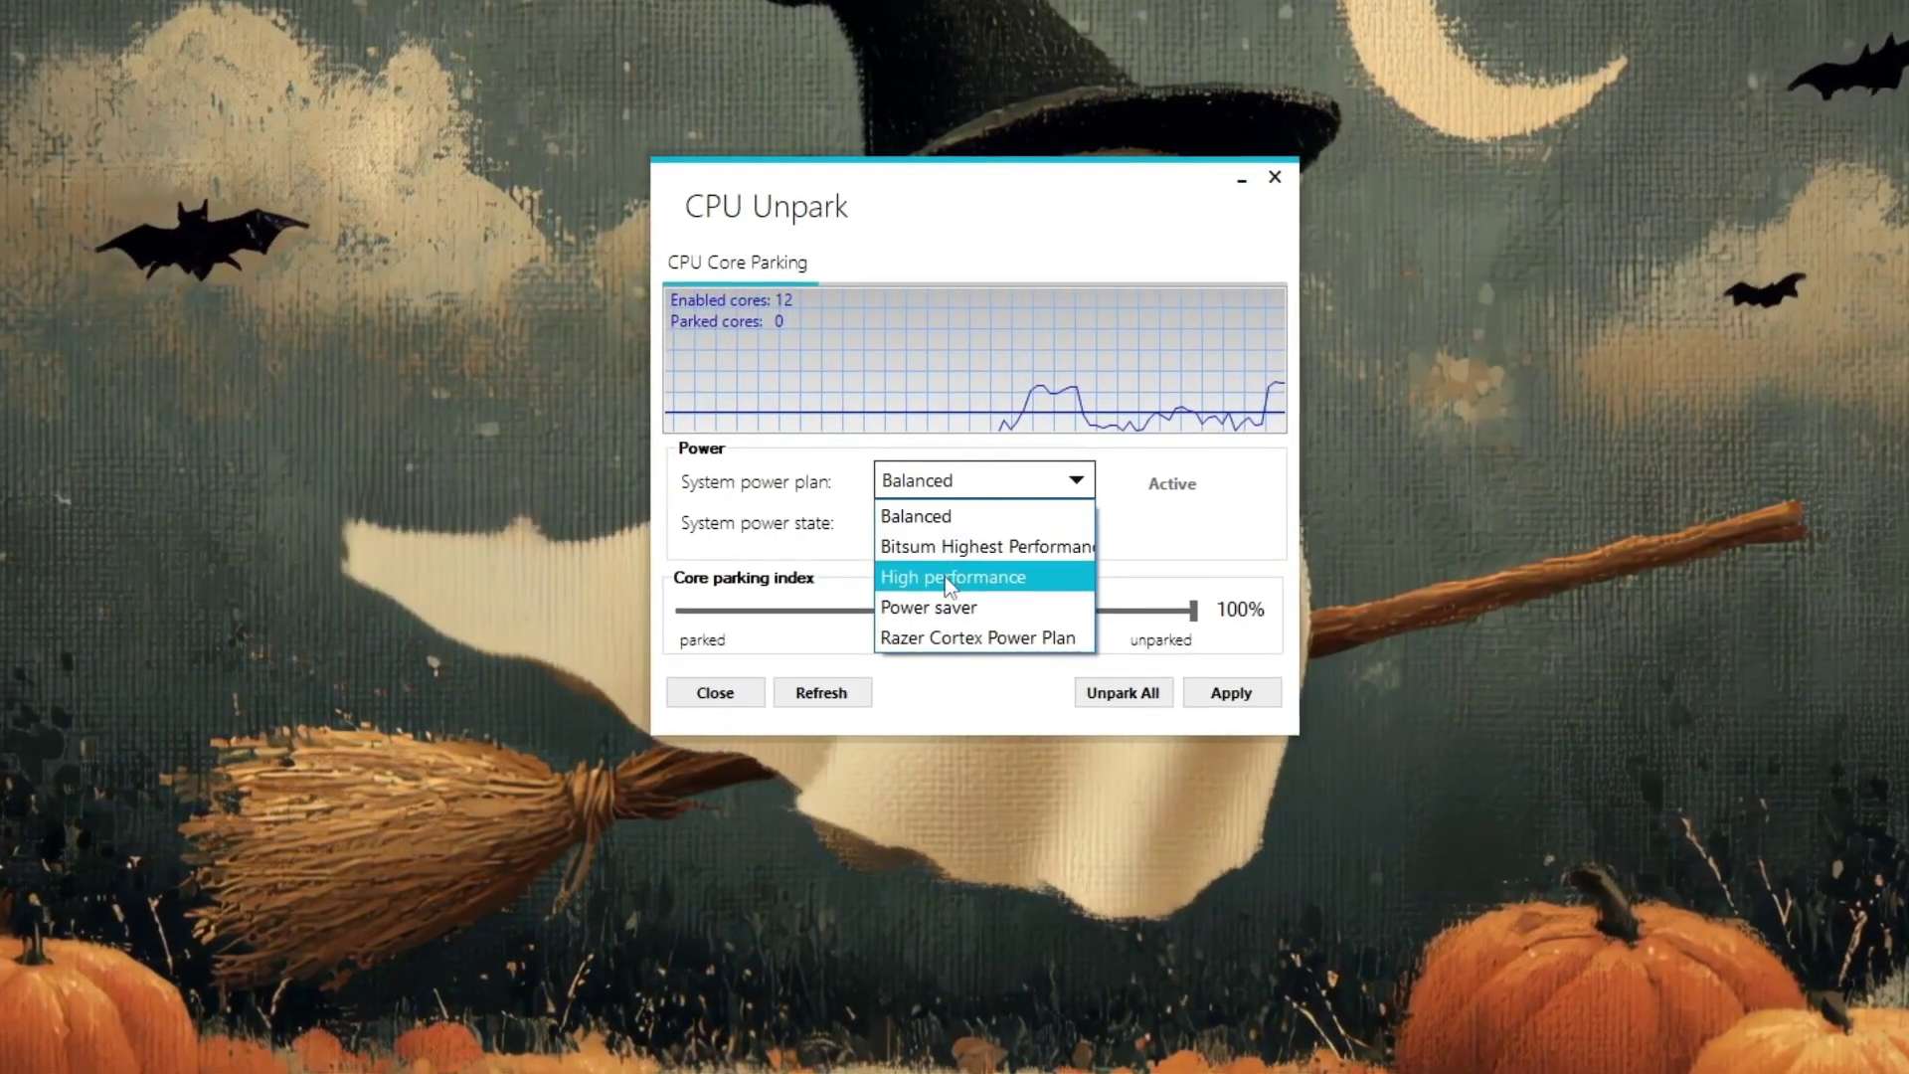
{"action": "left_click", "coordinate": [925, 577]}
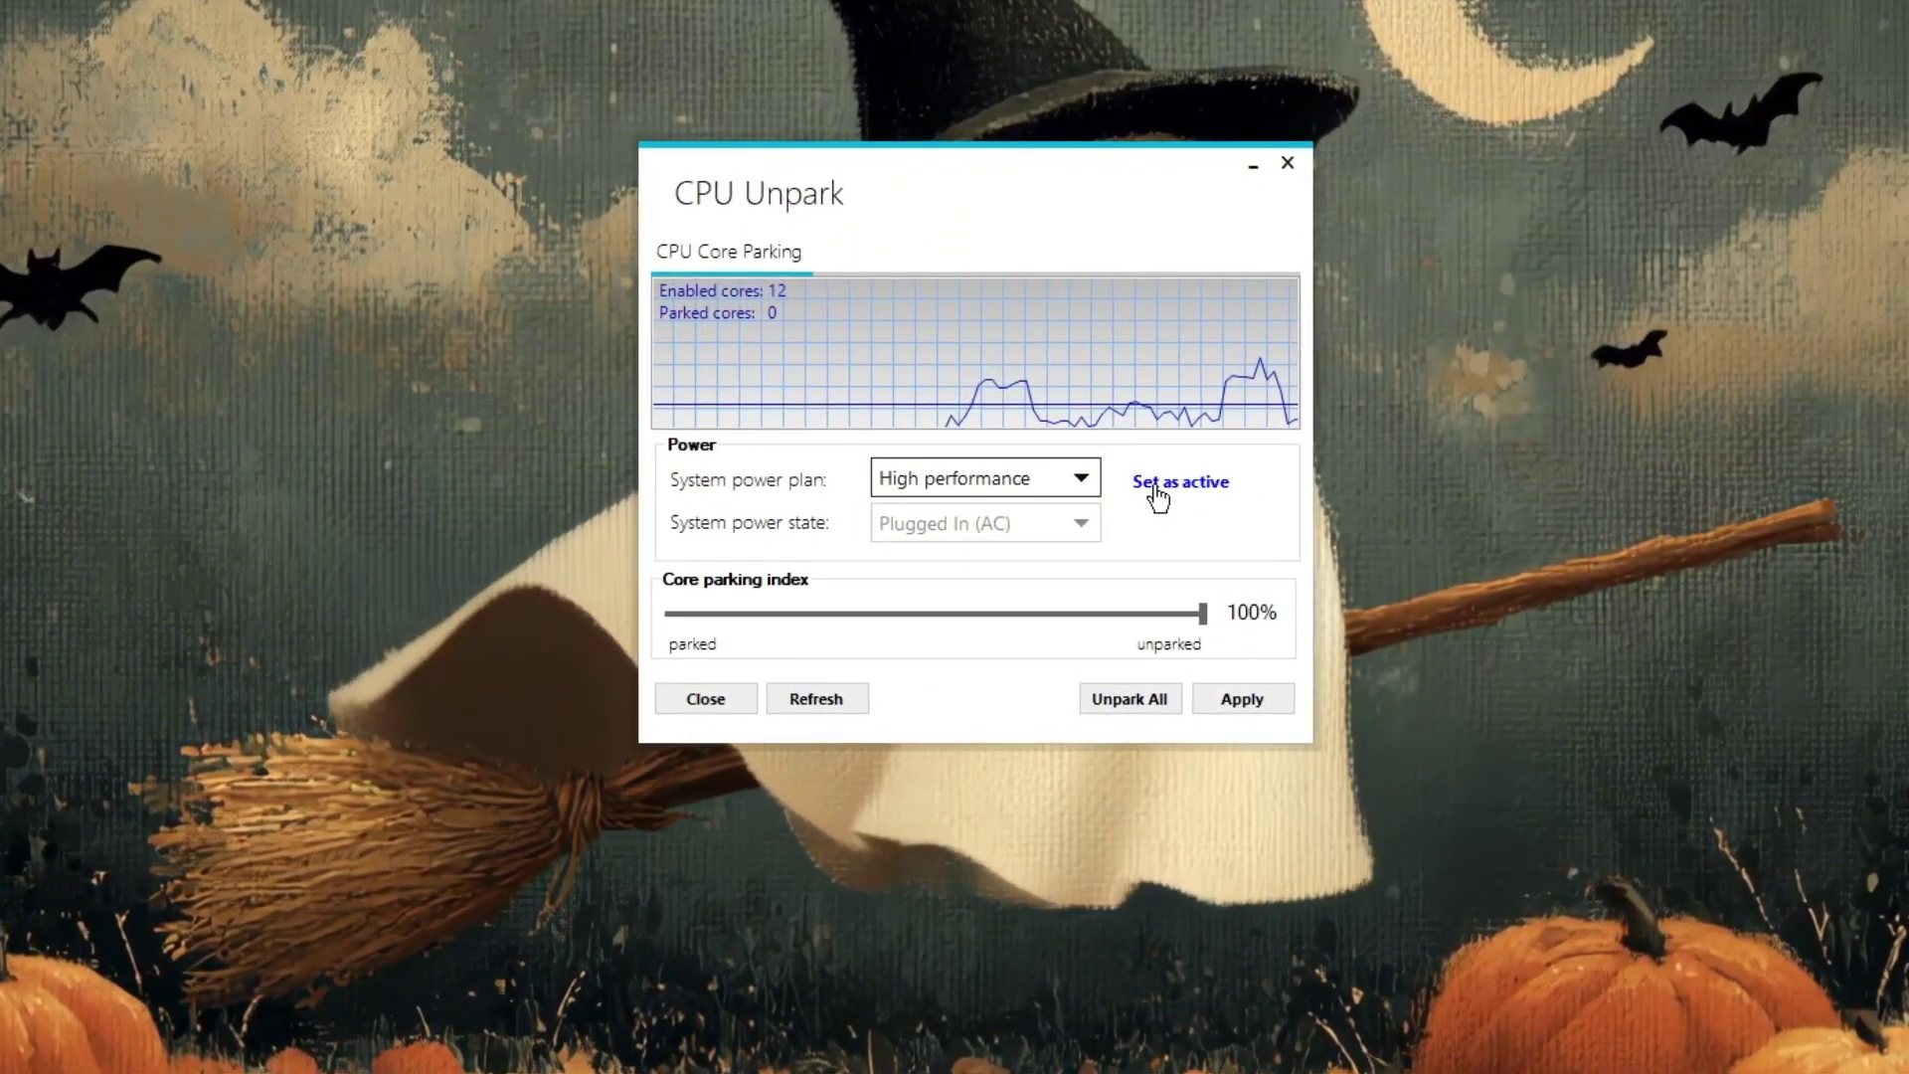
{"action": "left_click", "coordinate": [1132, 485]}
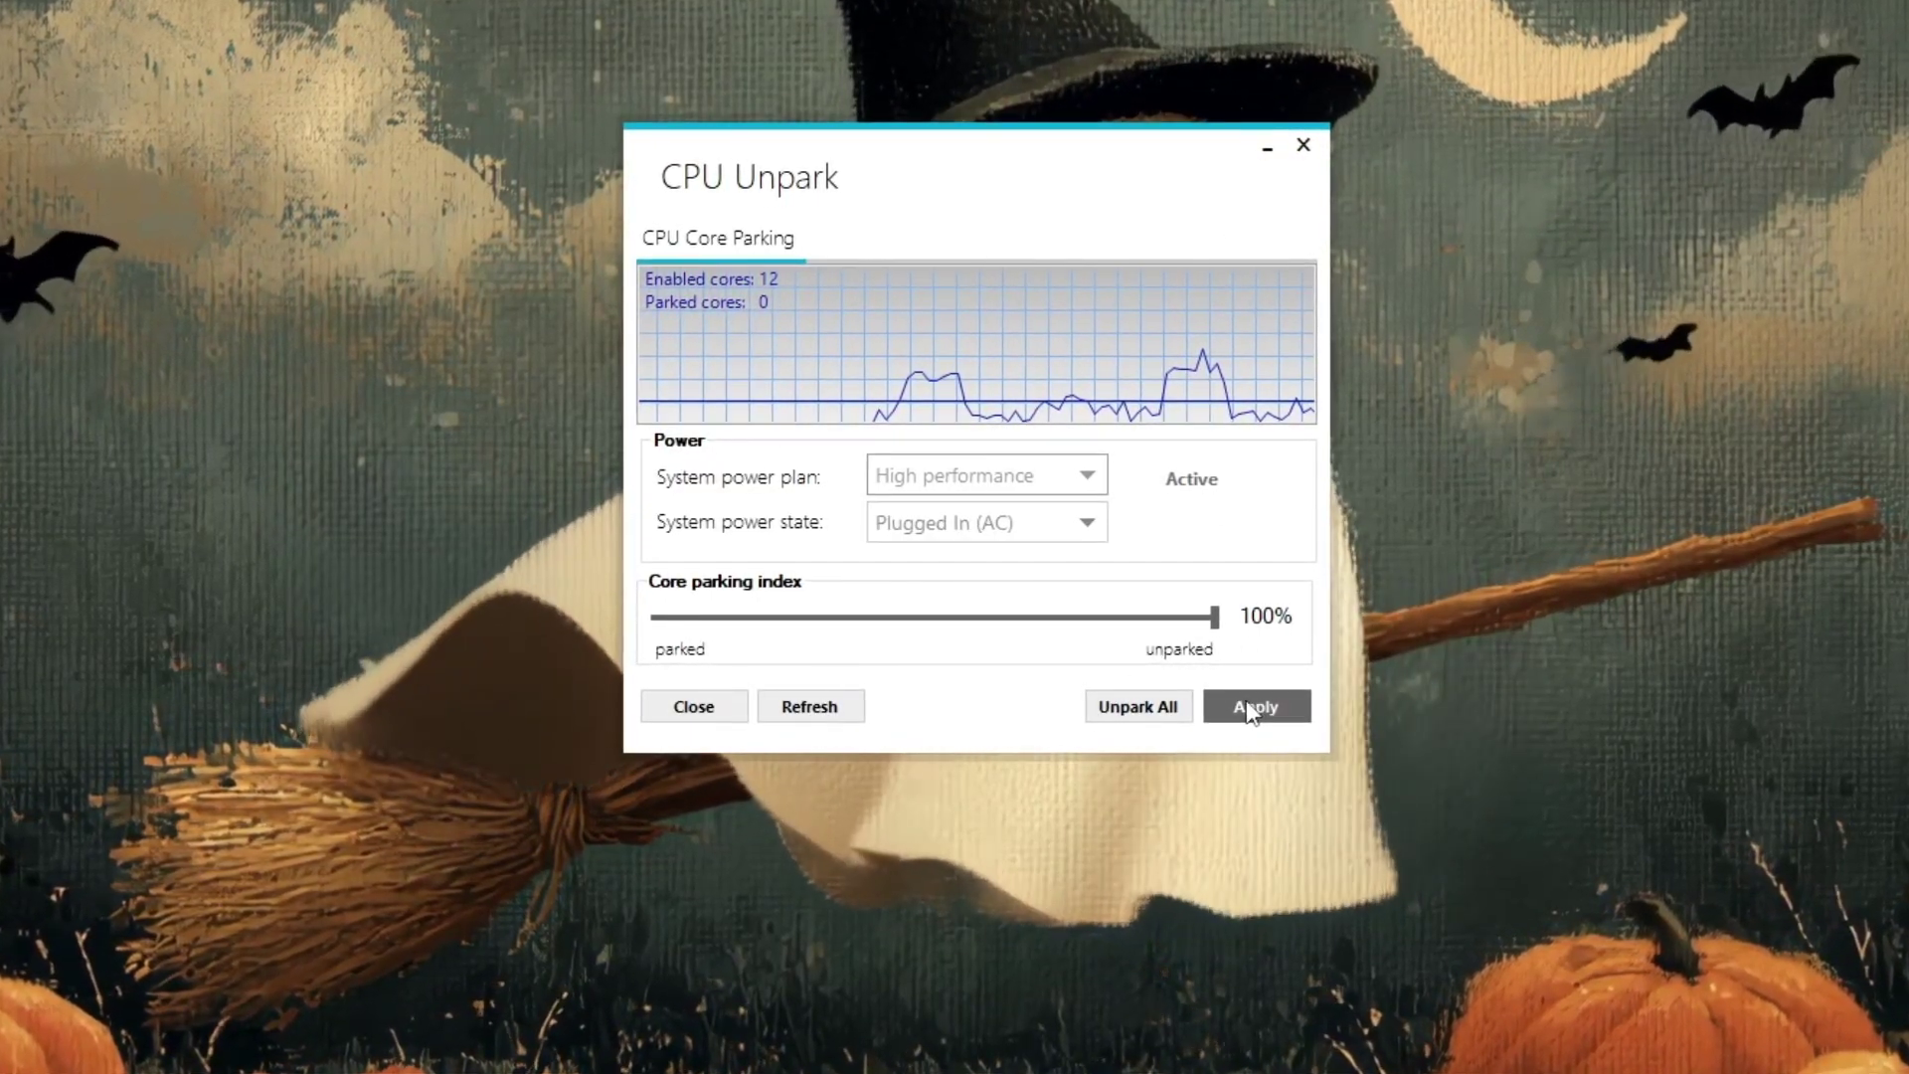
{"action": "left_click", "coordinate": [1250, 708]}
{"action": "left_click", "coordinate": [1181, 527]}
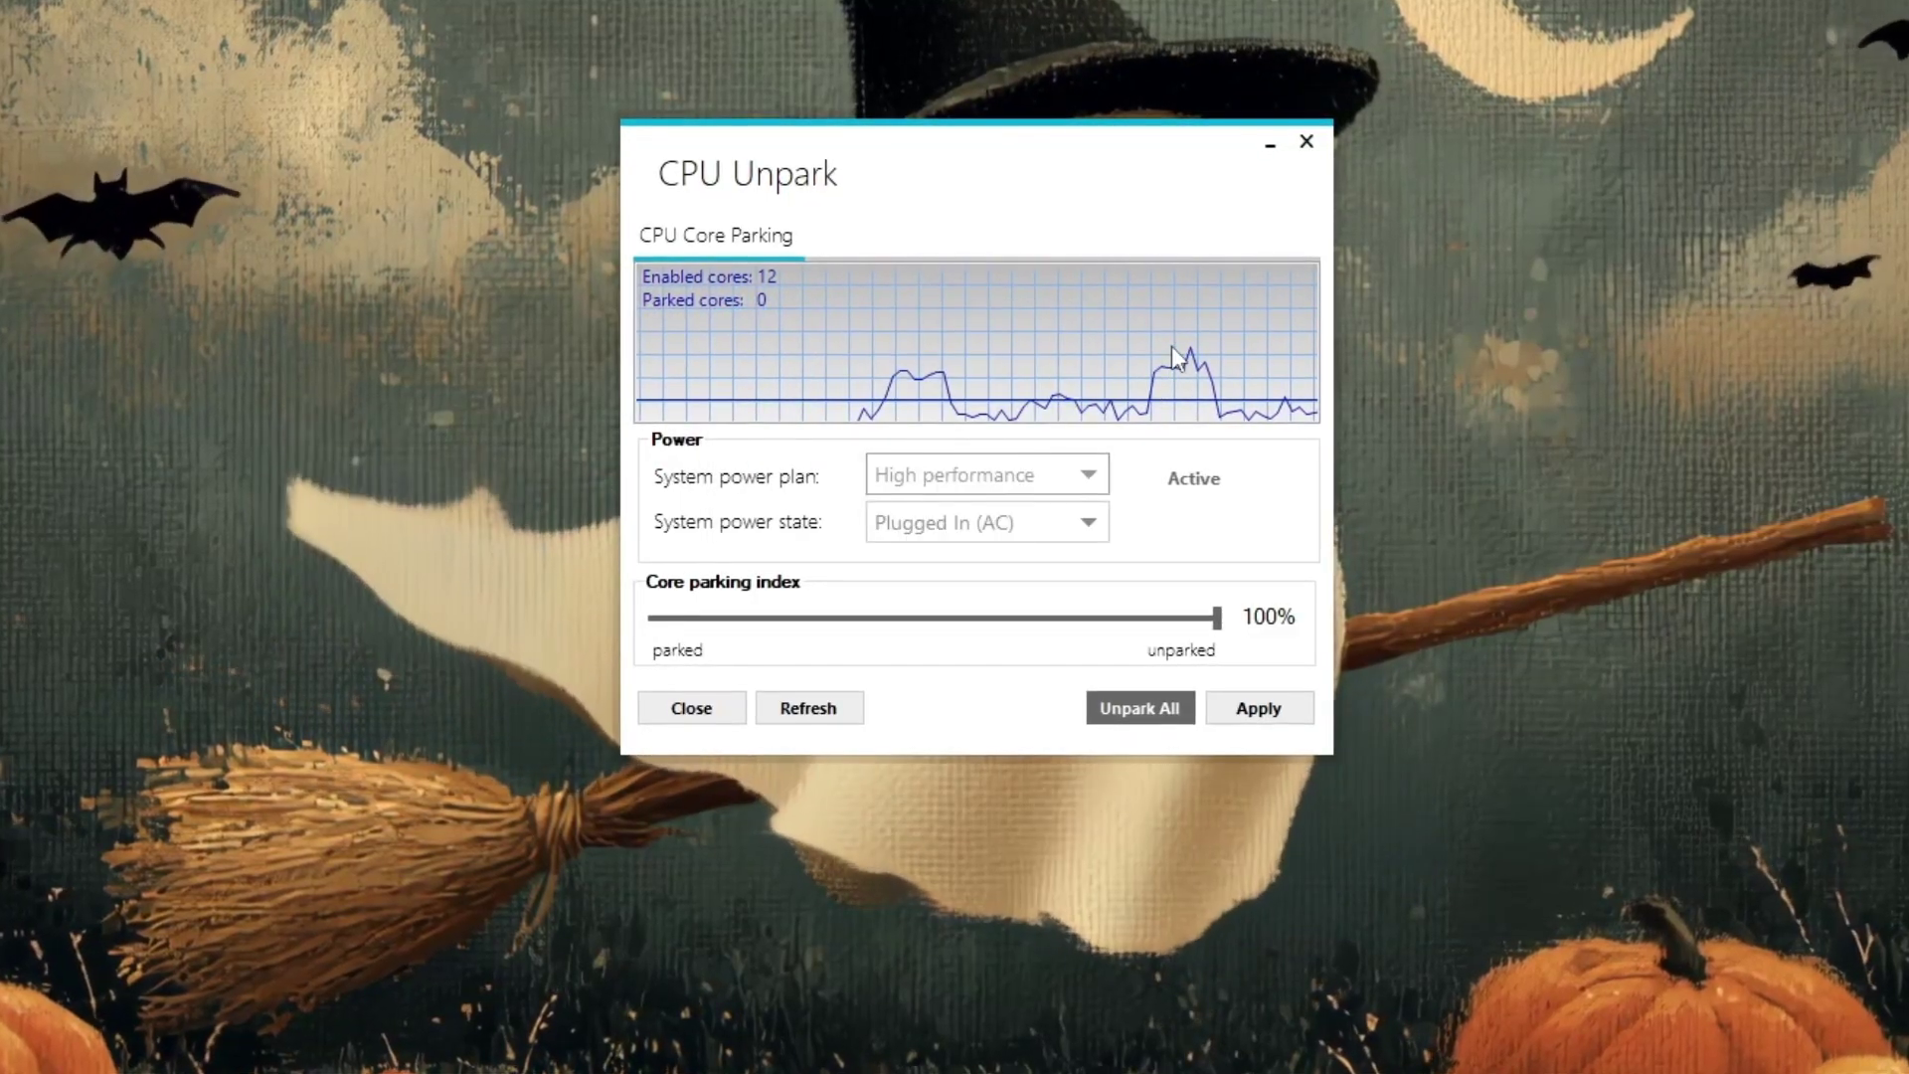